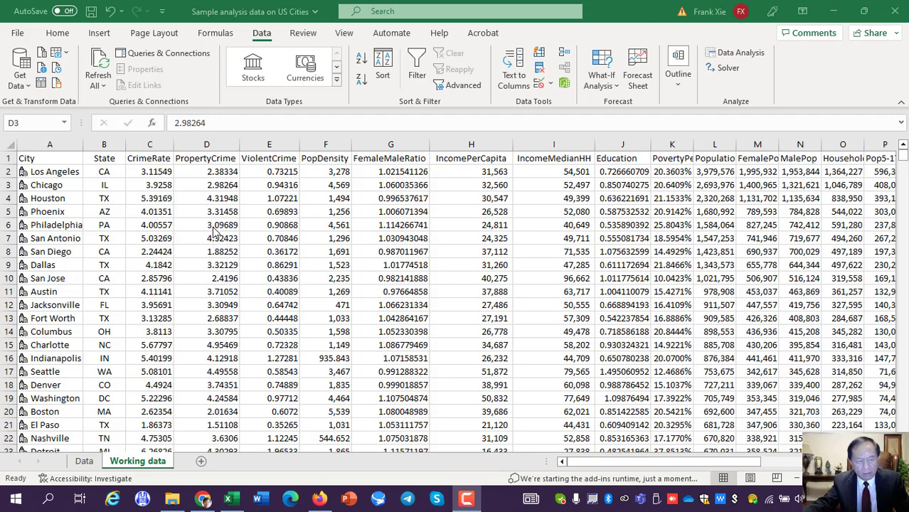
- Review the columns of the Data sheet one by one, from City and State through IncomePerCapita
{"action": "left_click", "coordinate": [69, 191]}
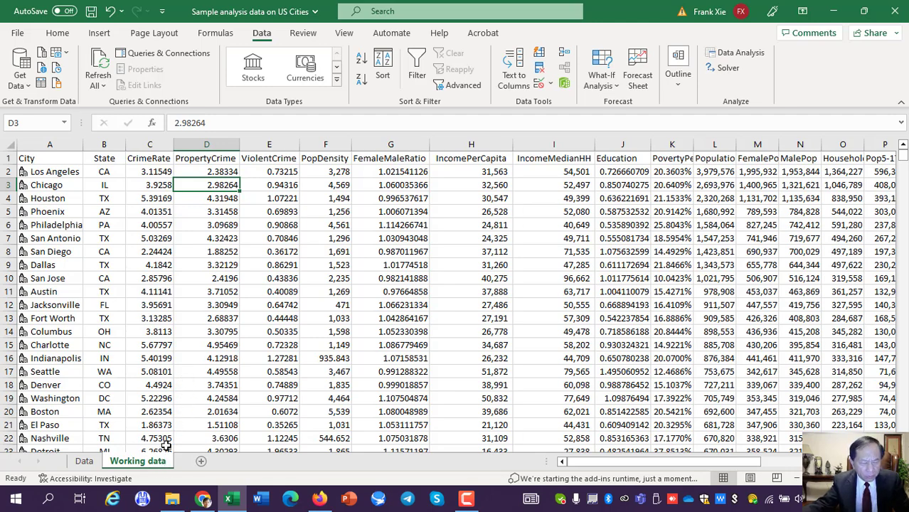
{"action": "left_click", "coordinate": [87, 462]}
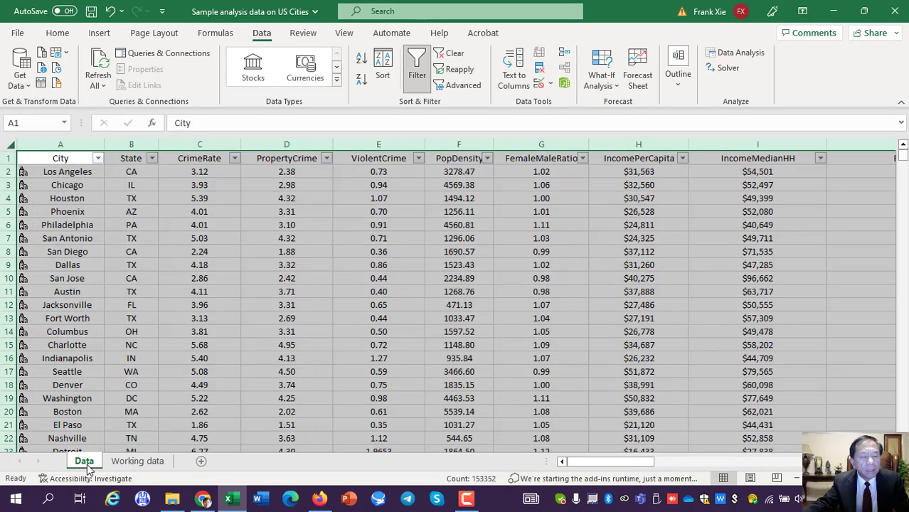
{"action": "left_click", "coordinate": [161, 264]}
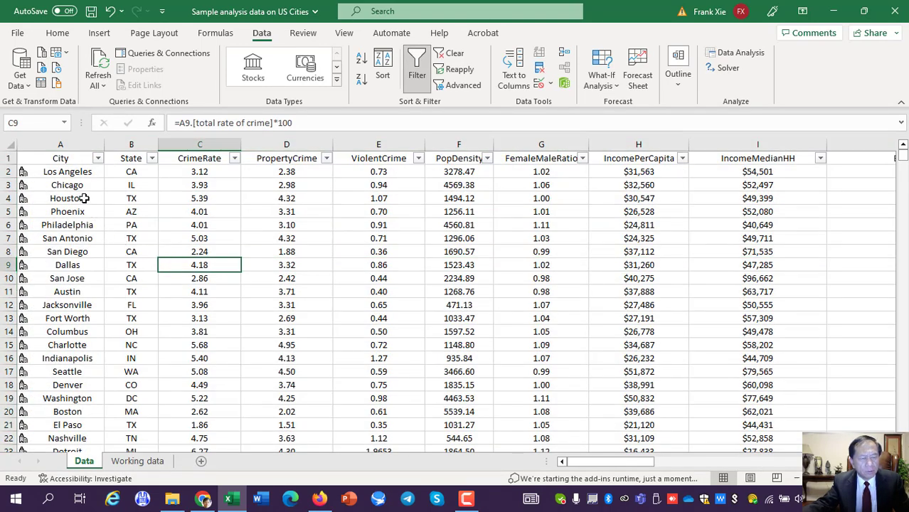
{"action": "left_click", "coordinate": [59, 144]}
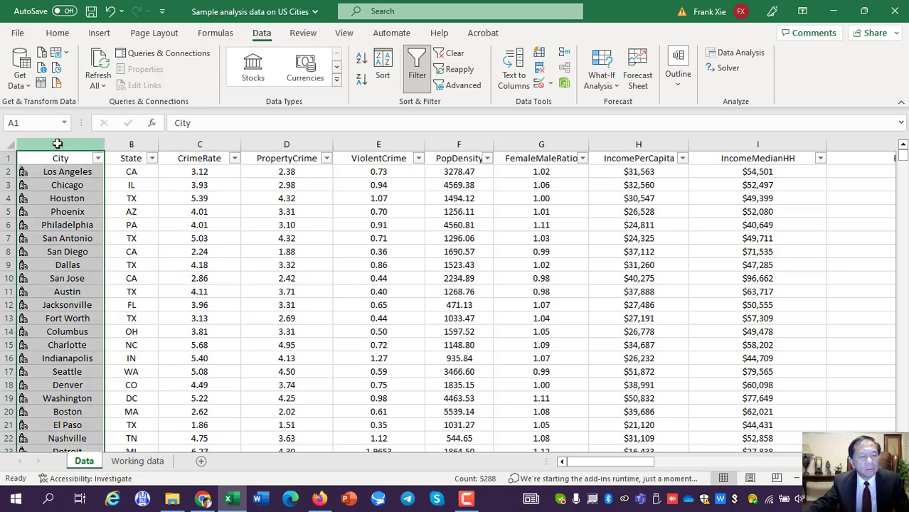
{"action": "left_click", "coordinate": [131, 142]}
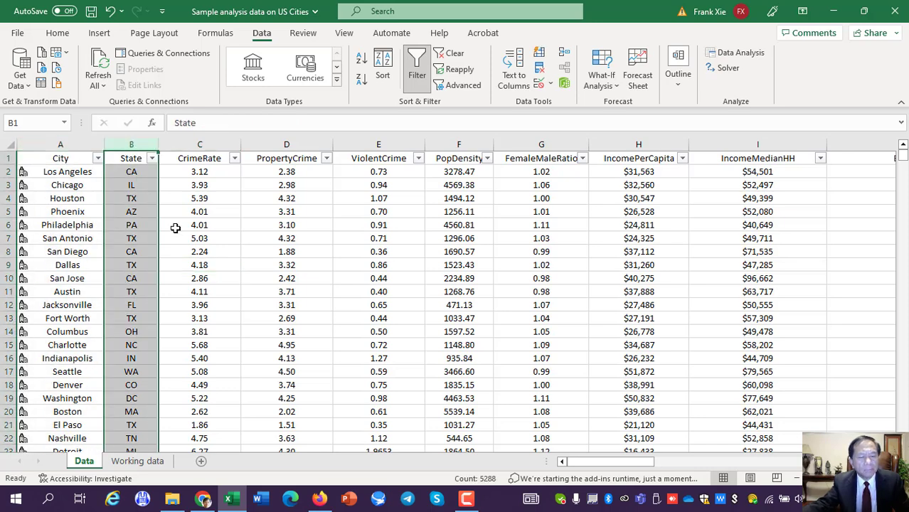
{"action": "left_click", "coordinate": [208, 141]}
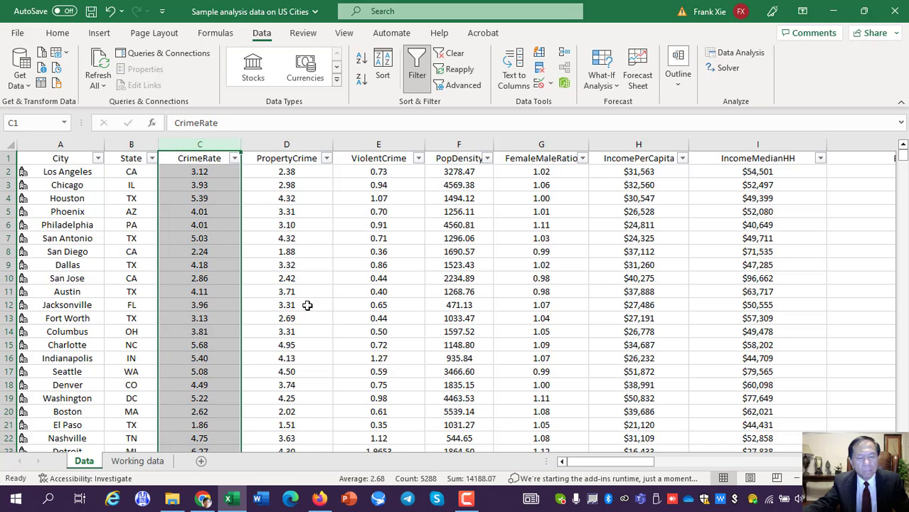
{"action": "left_click", "coordinate": [302, 145]}
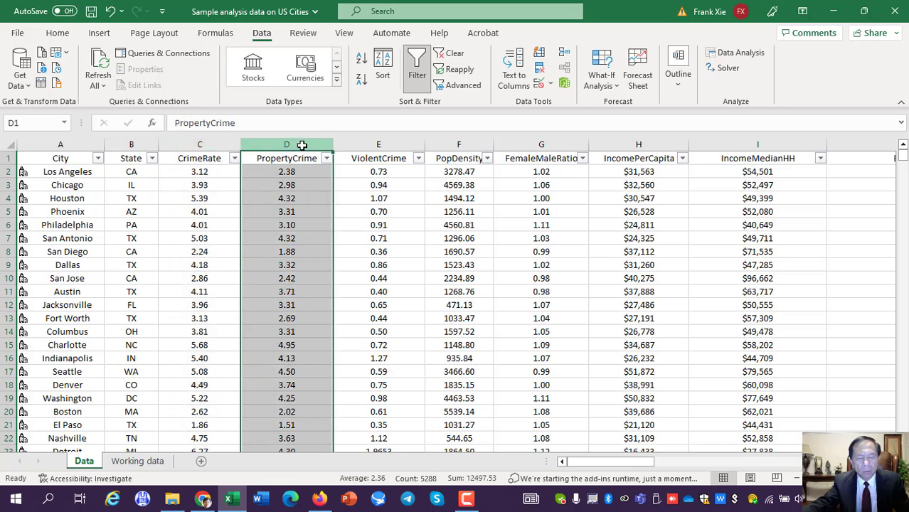
{"action": "left_click", "coordinate": [377, 145]}
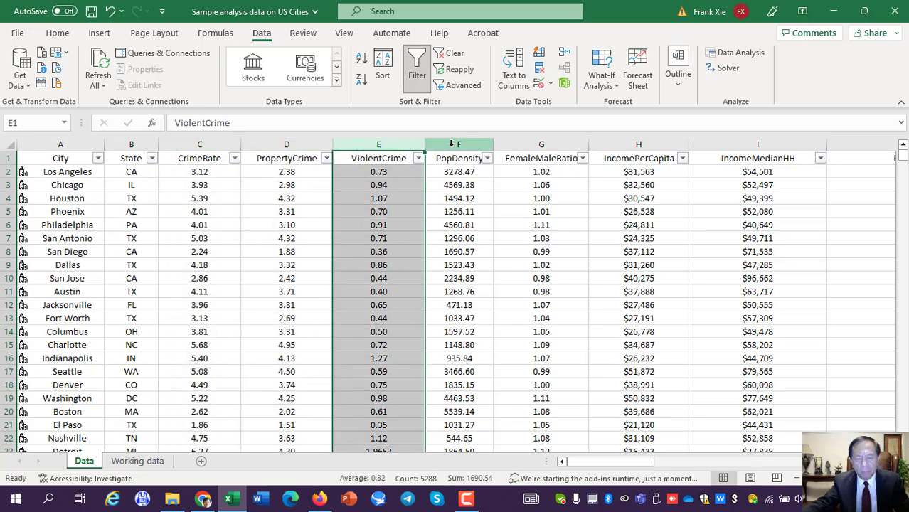
{"action": "left_click", "coordinate": [452, 144]}
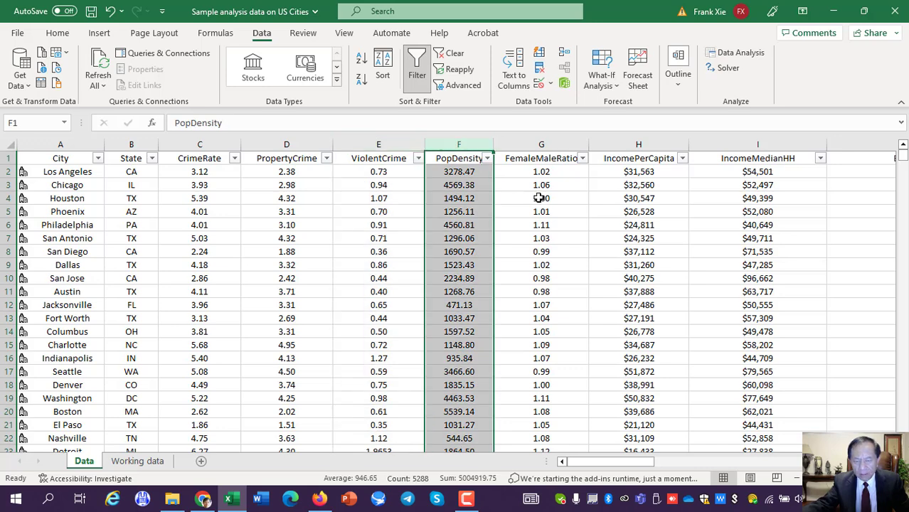
{"action": "left_click", "coordinate": [536, 142]}
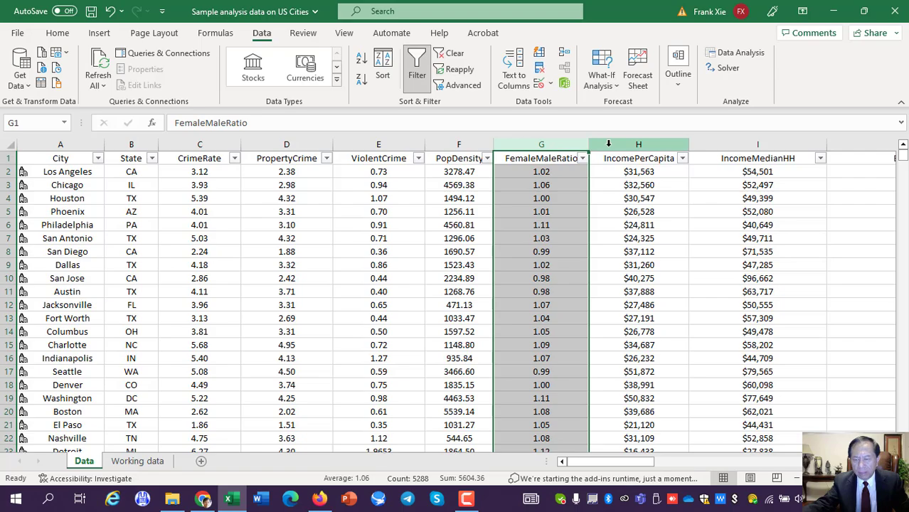
{"action": "left_click", "coordinate": [608, 145]}
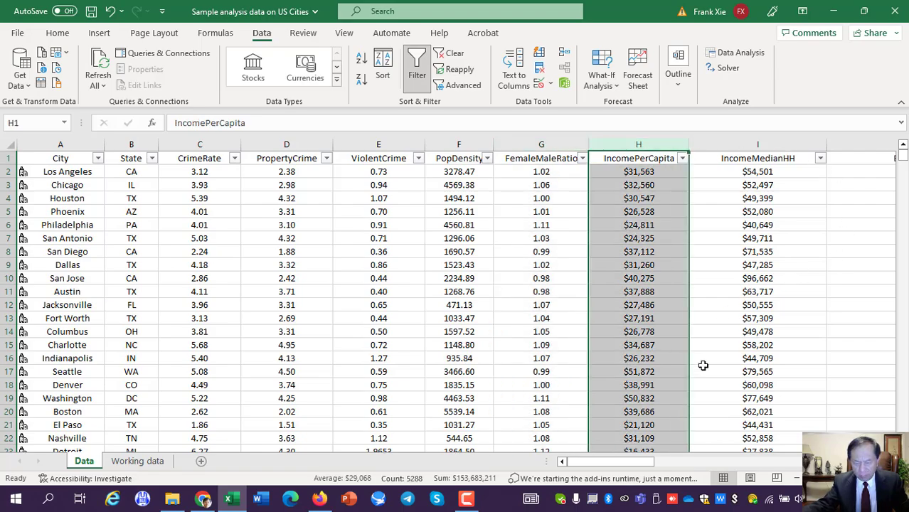
{"action": "left_click_drag", "start_coordinate": [641, 463], "coordinate": [569, 475]}
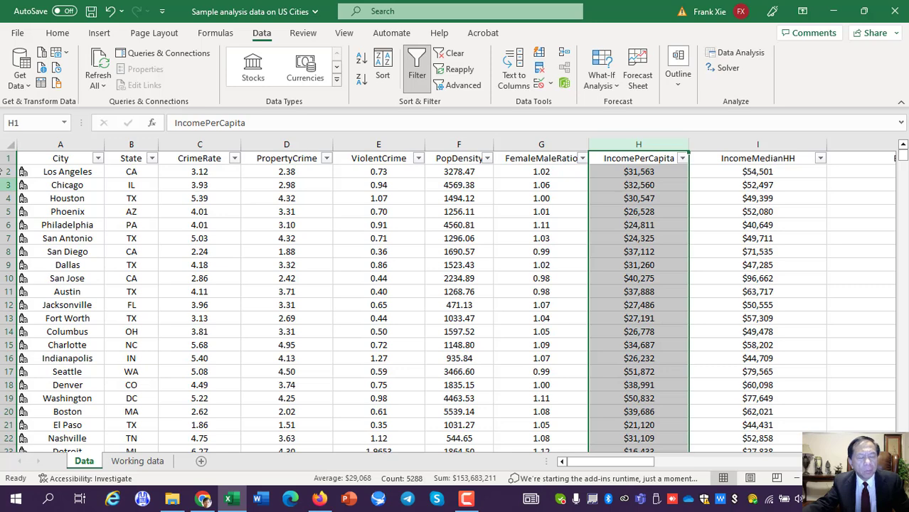
- Open the Working data sheet and look through the City column from its heading down to Jacksonville
{"action": "left_click", "coordinate": [137, 467]}
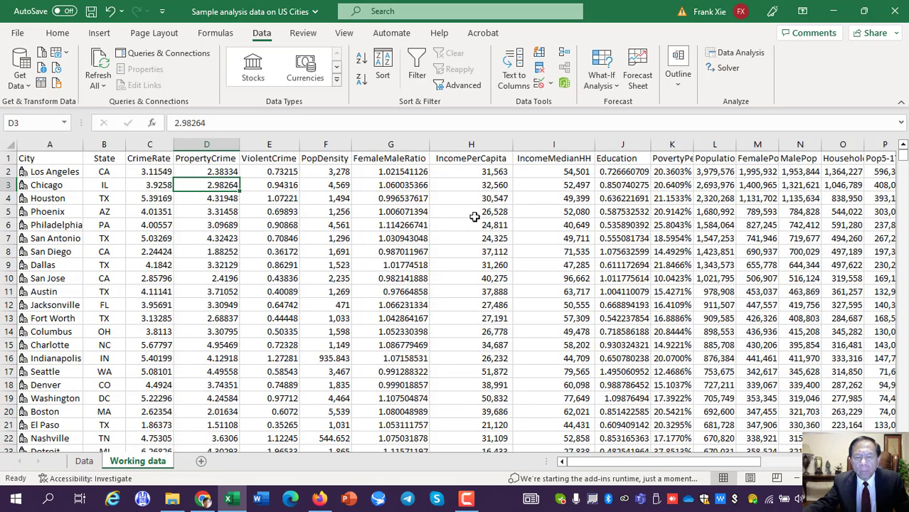
{"action": "left_click", "coordinate": [478, 172]}
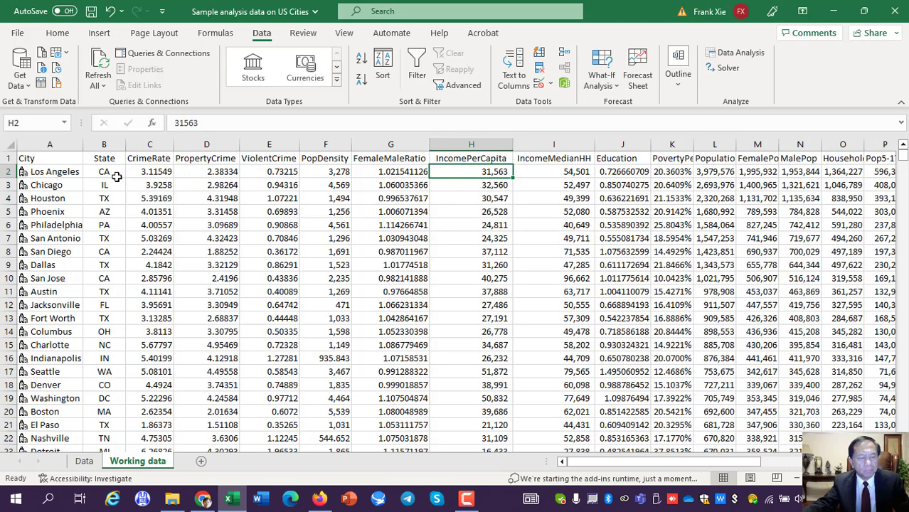
{"action": "left_click", "coordinate": [47, 160]}
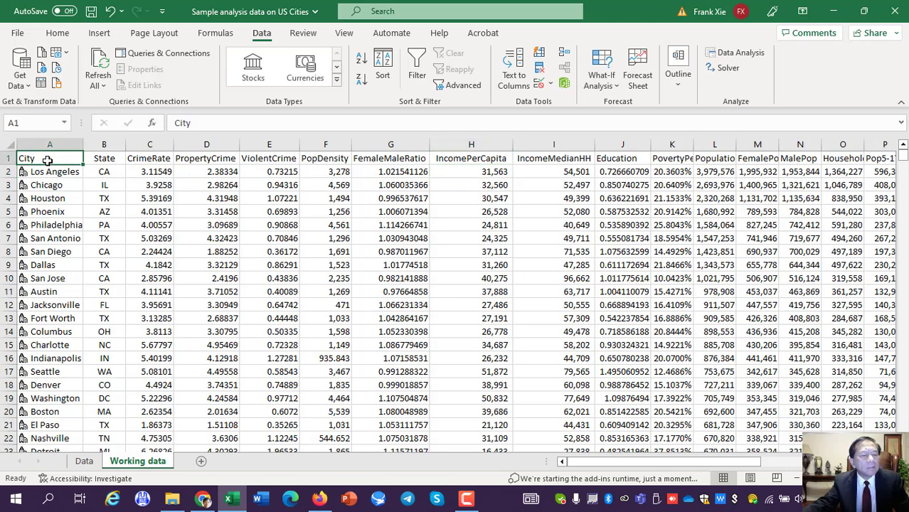
{"action": "left_click", "coordinate": [52, 174]}
{"action": "left_click", "coordinate": [58, 185]}
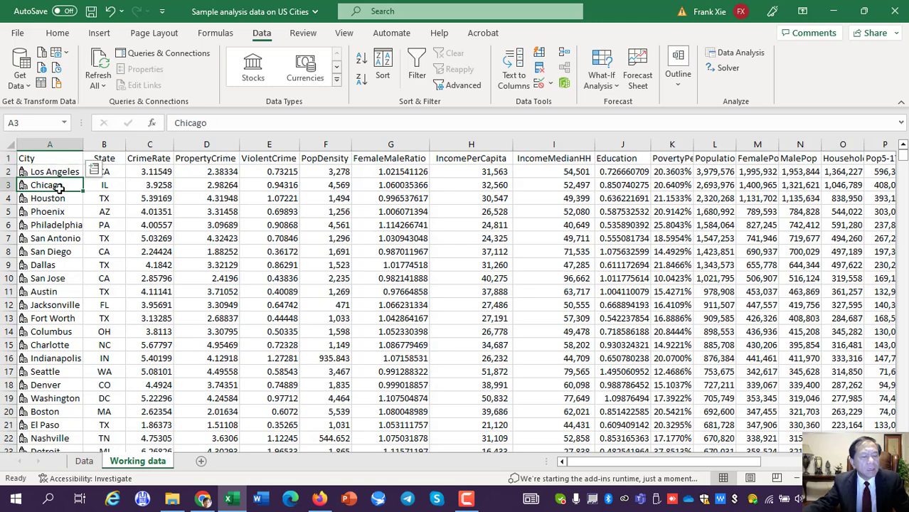
{"action": "left_click", "coordinate": [60, 198]}
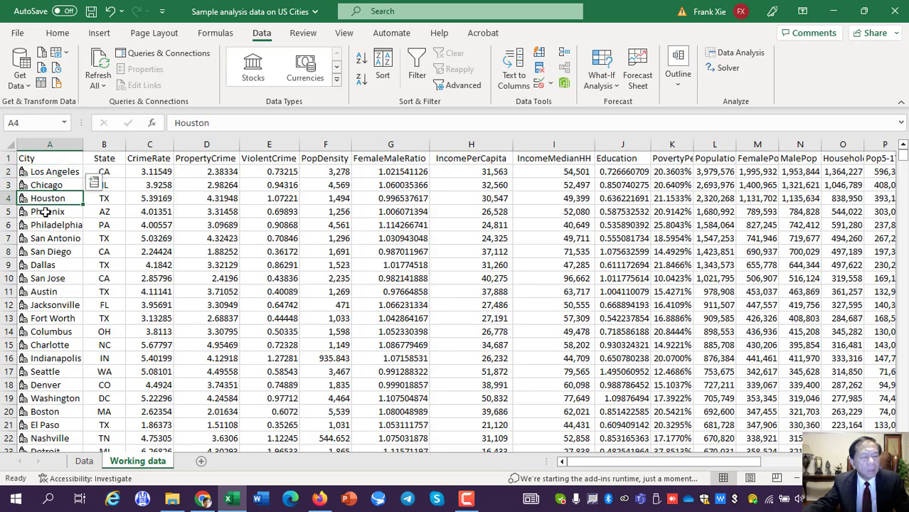
{"action": "left_click", "coordinate": [45, 211]}
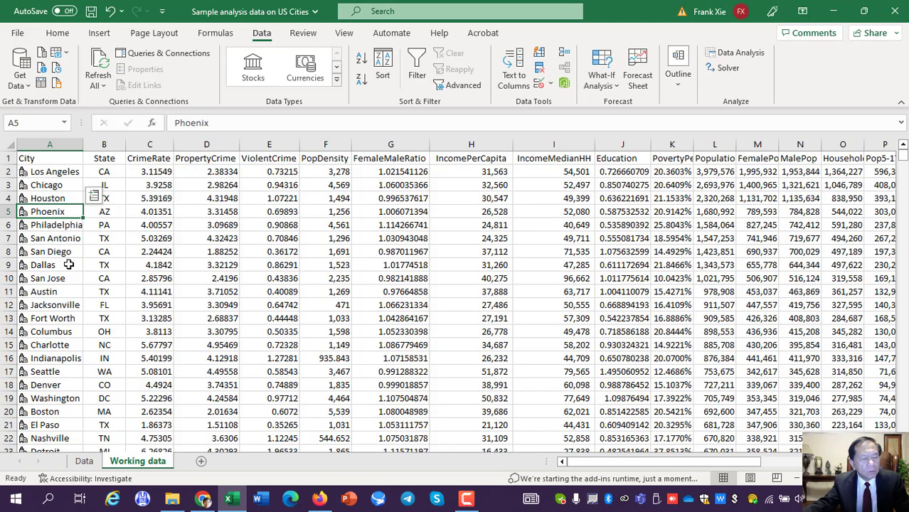
{"action": "key", "text": "Down"}
{"action": "key", "text": "Down"}
{"action": "key", "text": "Down"}
{"action": "key", "text": "Down"}
{"action": "key", "text": "Down"}
{"action": "key", "text": "Down"}
{"action": "key", "text": "Down"}
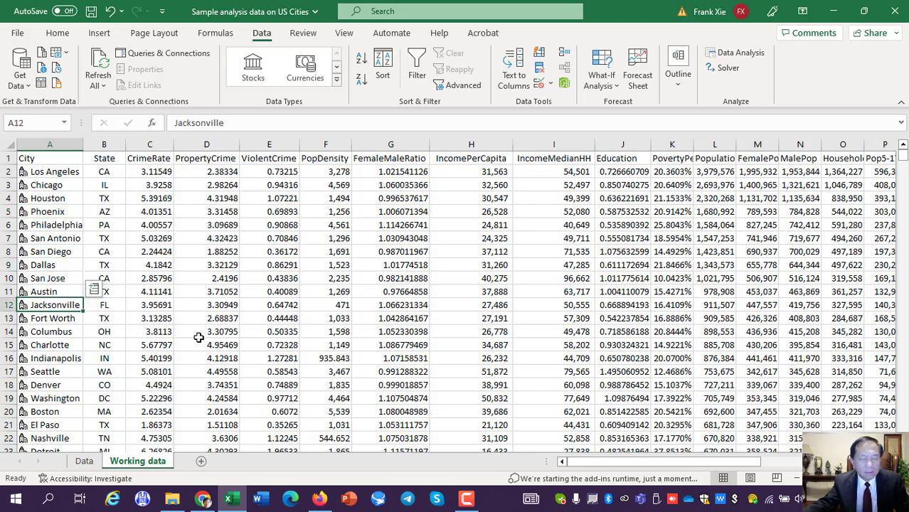
- Examine the last records of the Working data sheet, checking the cities and states in the Nelson, Ellijay and Manteo rows
{"action": "left_click_drag", "start_coordinate": [905, 164], "coordinate": [906, 169]}
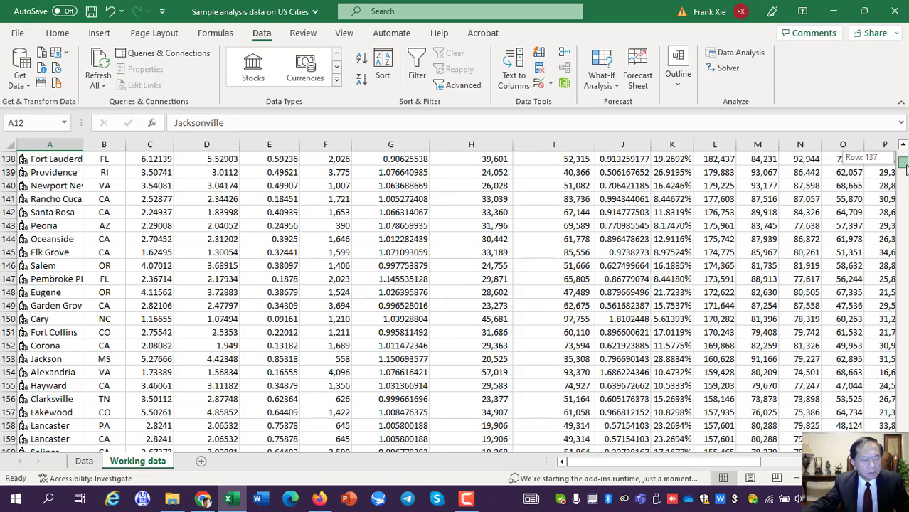
{"action": "left_click_drag", "start_coordinate": [906, 169], "coordinate": [905, 430]}
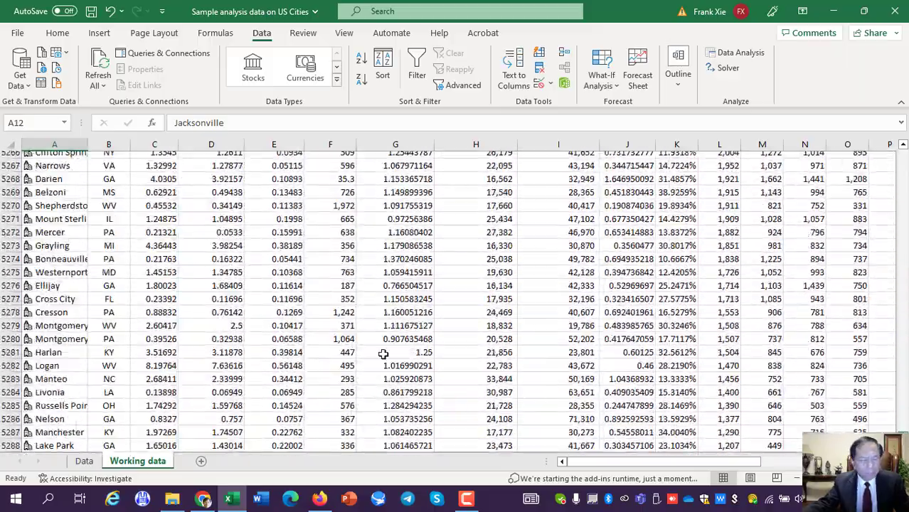
{"action": "scroll", "coordinate": [305, 327], "scroll_direction": "down", "scroll_amount": 3}
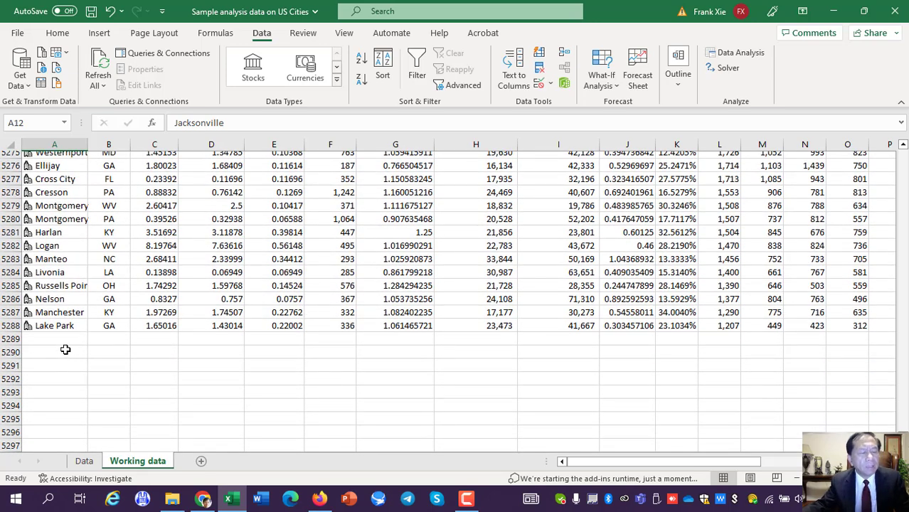
{"action": "left_click", "coordinate": [112, 300]}
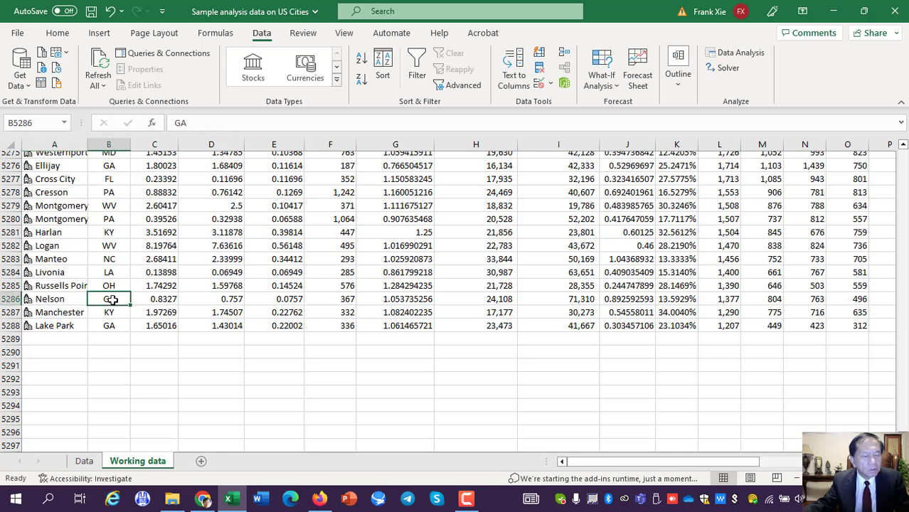
{"action": "left_click", "coordinate": [76, 298]}
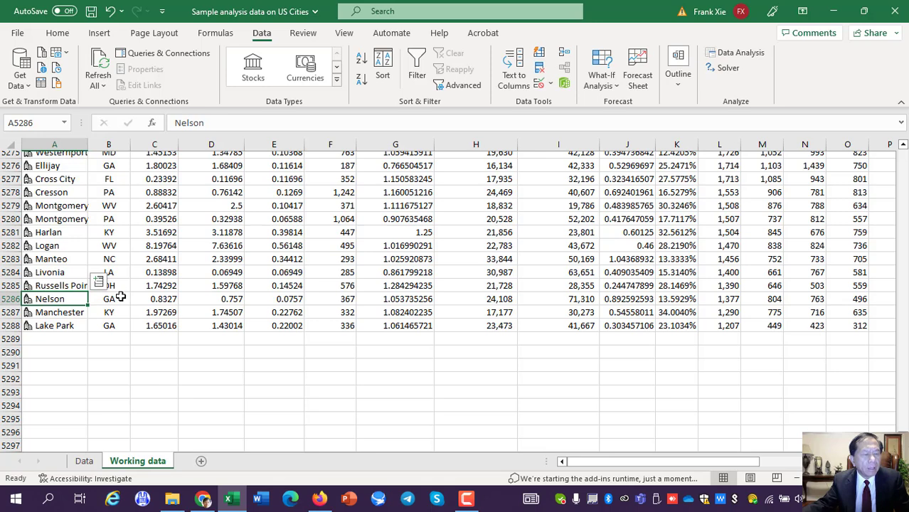
{"action": "left_click", "coordinate": [53, 167]}
{"action": "scroll", "coordinate": [116, 177], "scroll_direction": "up", "scroll_amount": 1}
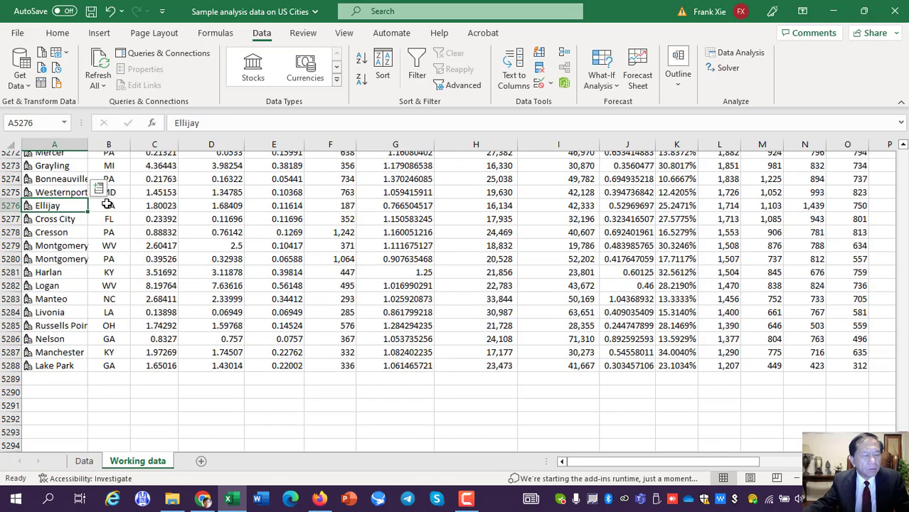
{"action": "left_click", "coordinate": [100, 205]}
{"action": "left_click", "coordinate": [46, 205]}
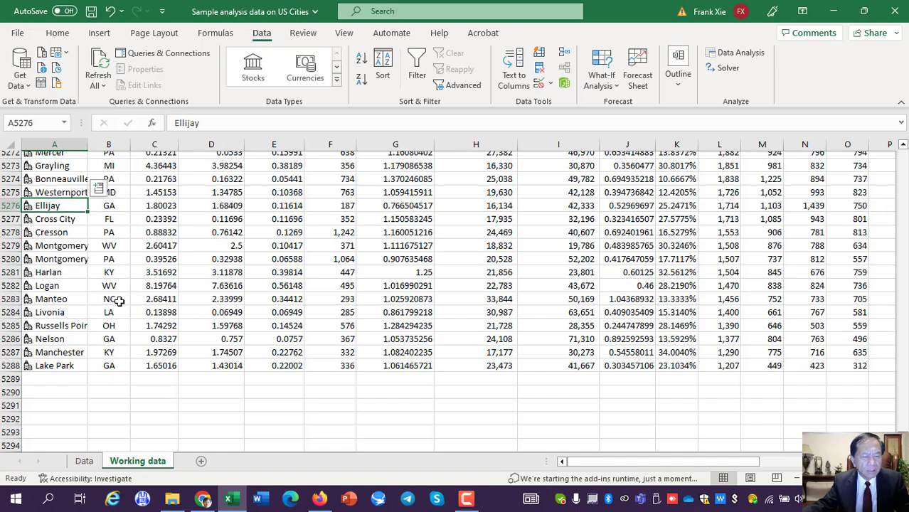
{"action": "left_click", "coordinate": [115, 299]}
- Return to the first records and examine the crime, PopDensity and FemaleMaleRatio headings, plus the FemaleMaleRatio values for Los Angeles, Houston, Phoenix and Washington
{"action": "left_click_drag", "start_coordinate": [903, 436], "coordinate": [903, 153]}
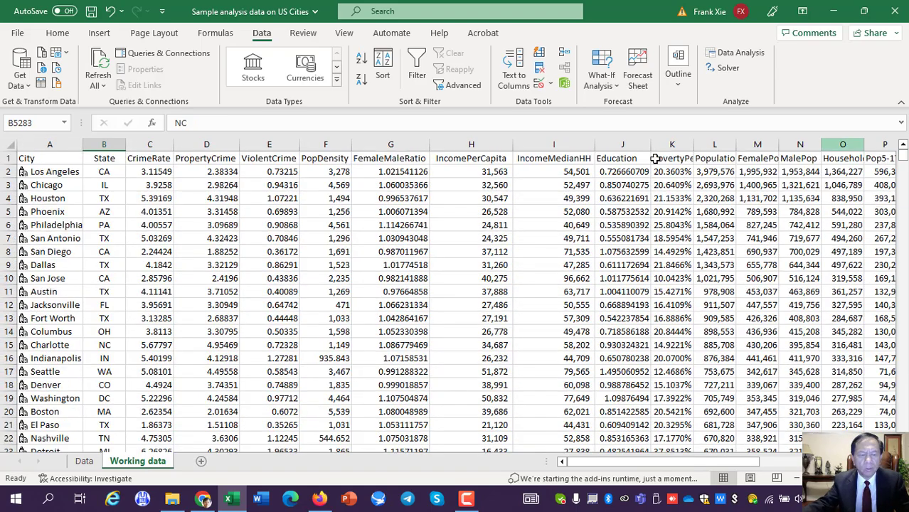
{"action": "left_click", "coordinate": [145, 157]}
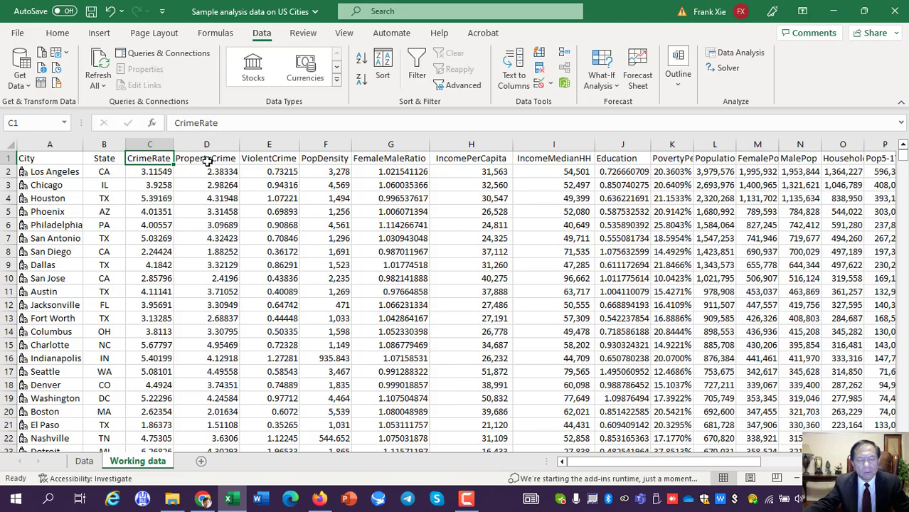
{"action": "left_click", "coordinate": [259, 161]}
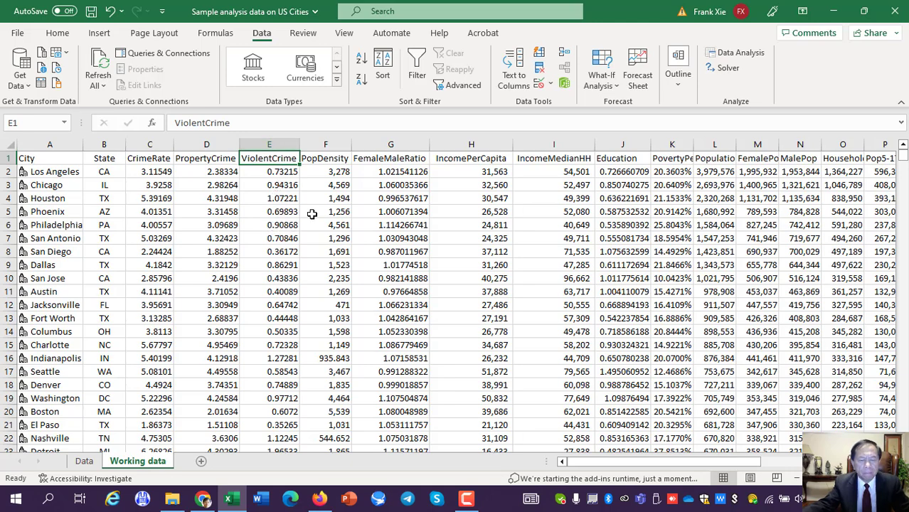
{"action": "left_click", "coordinate": [324, 159]}
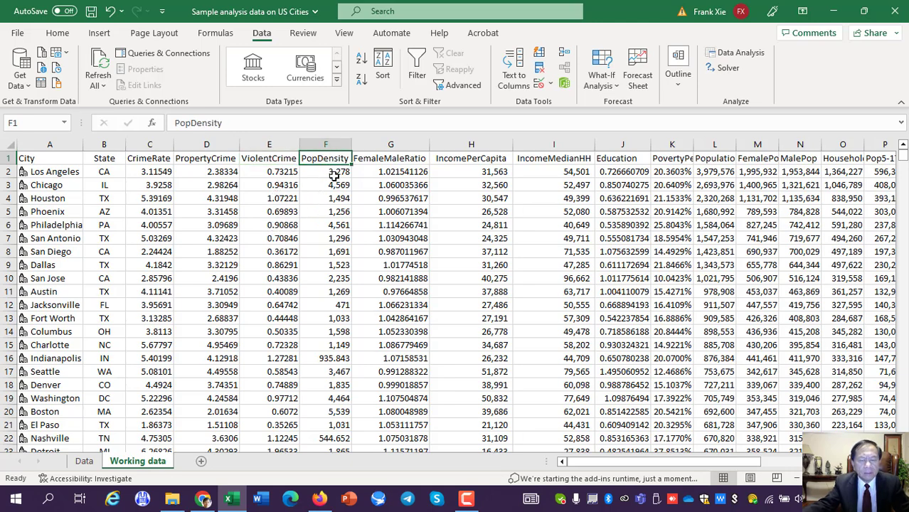
{"action": "left_click", "coordinate": [383, 160]}
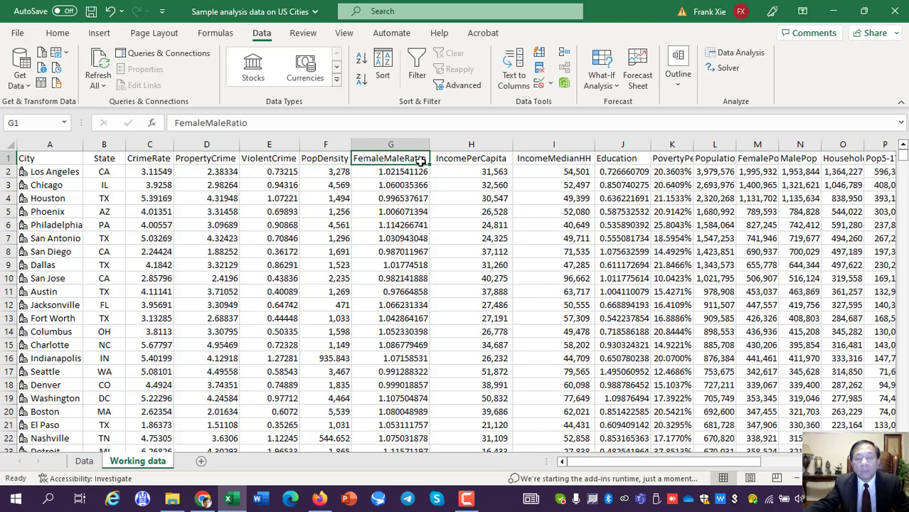
{"action": "left_click", "coordinate": [396, 171]}
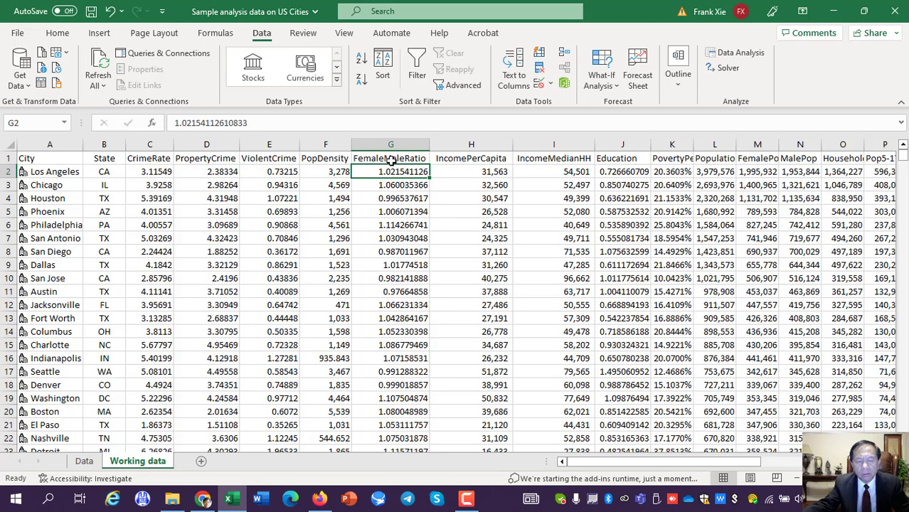
{"action": "left_click", "coordinate": [403, 199]}
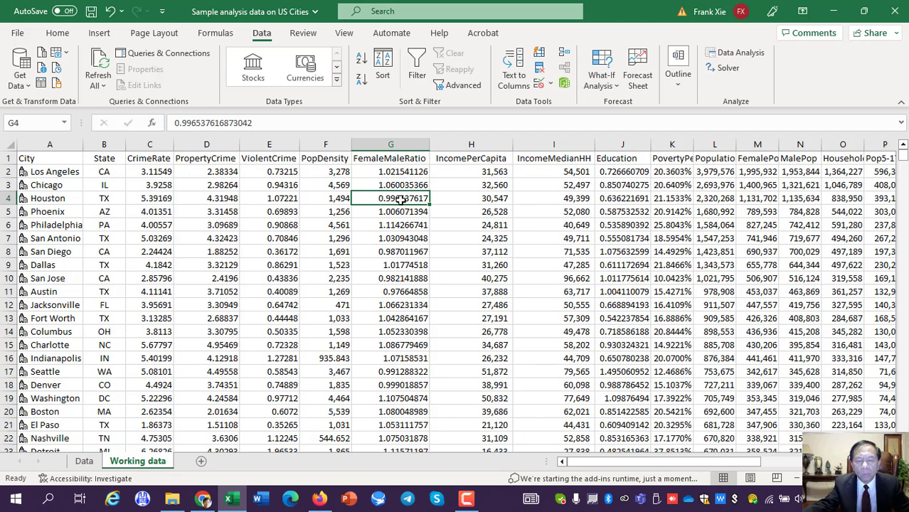
{"action": "left_click", "coordinate": [389, 213]}
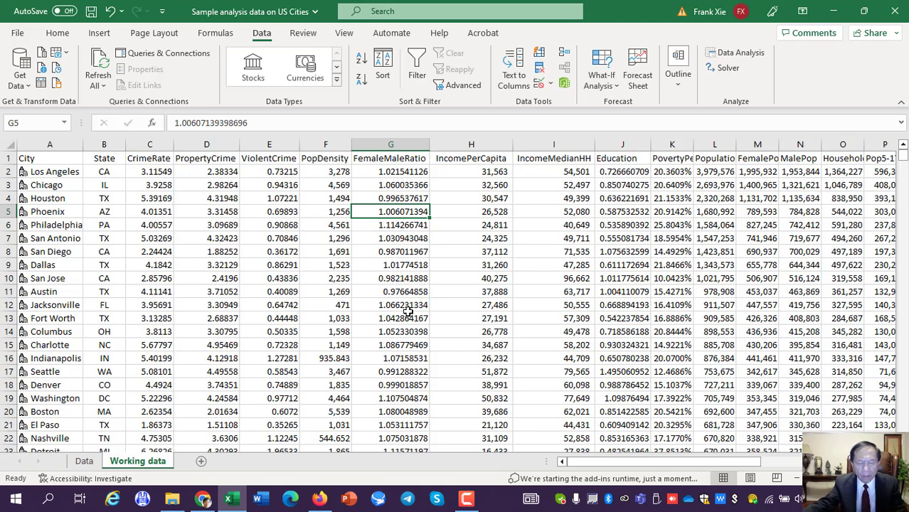
{"action": "left_click", "coordinate": [407, 399]}
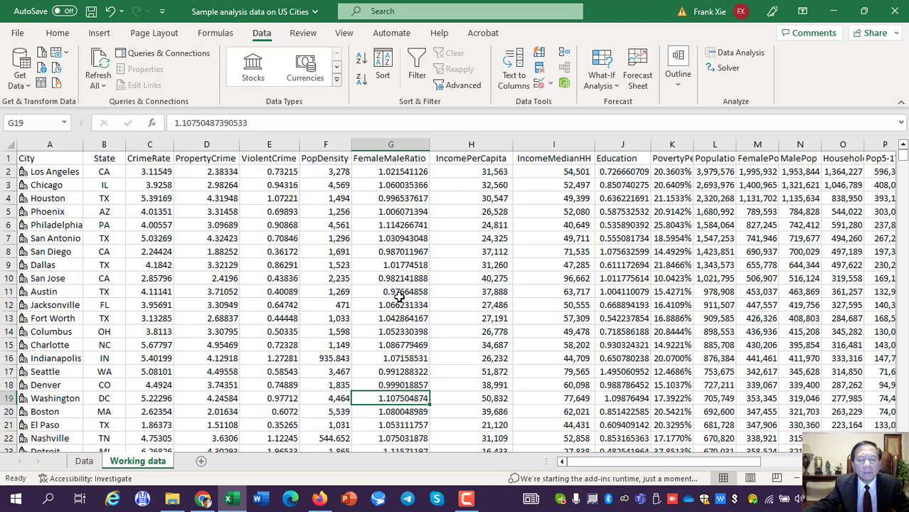
- Check the FemaleMaleRatio value for Philadelphia and look down the column to the Anchorage value
{"action": "left_click", "coordinate": [381, 226]}
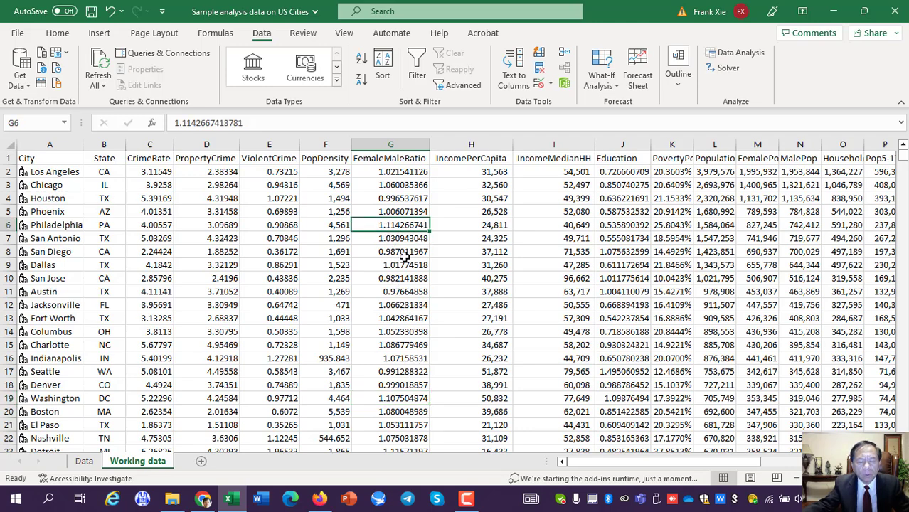
{"action": "scroll", "coordinate": [402, 256], "scroll_direction": "down", "scroll_amount": 1}
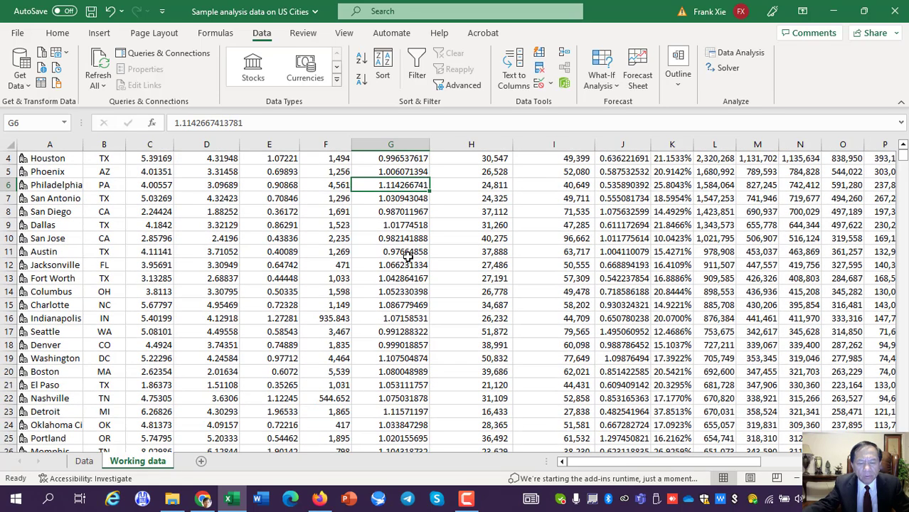
{"action": "scroll", "coordinate": [407, 256], "scroll_direction": "down", "scroll_amount": 5}
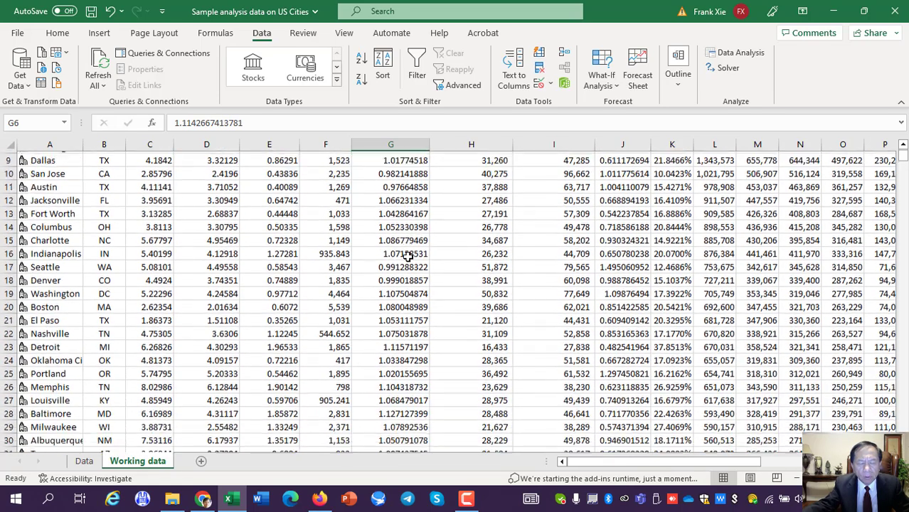
{"action": "scroll", "coordinate": [407, 258], "scroll_direction": "down", "scroll_amount": 4}
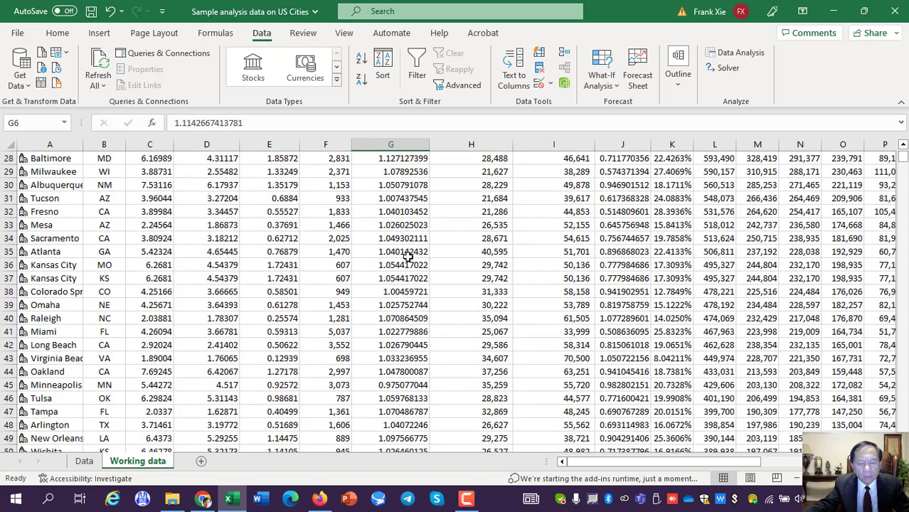
{"action": "scroll", "coordinate": [407, 256], "scroll_direction": "down", "scroll_amount": 5}
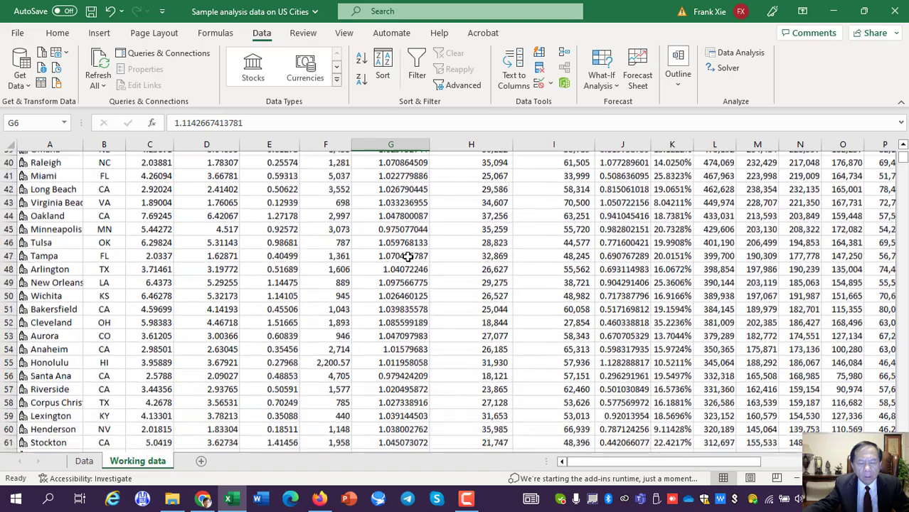
{"action": "scroll", "coordinate": [407, 256], "scroll_direction": "down", "scroll_amount": 2}
{"action": "scroll", "coordinate": [407, 257], "scroll_direction": "down", "scroll_amount": 4}
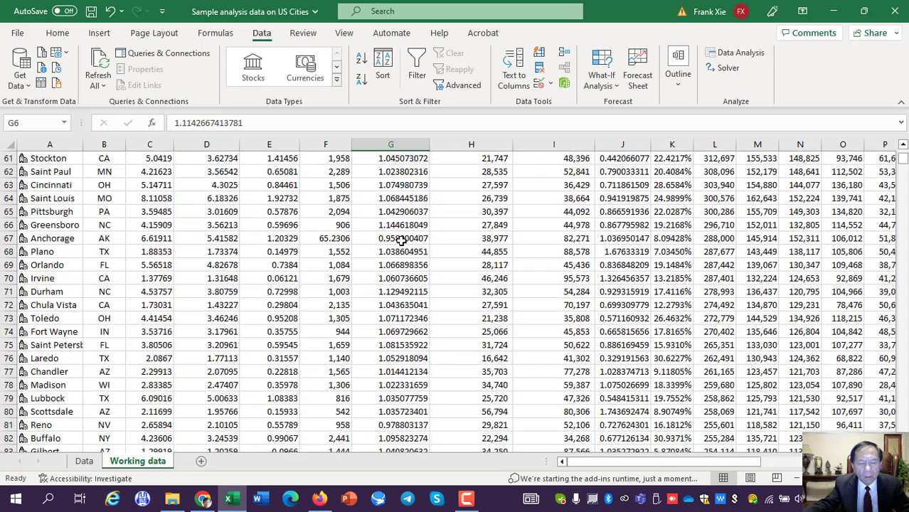
{"action": "left_click", "coordinate": [400, 239]}
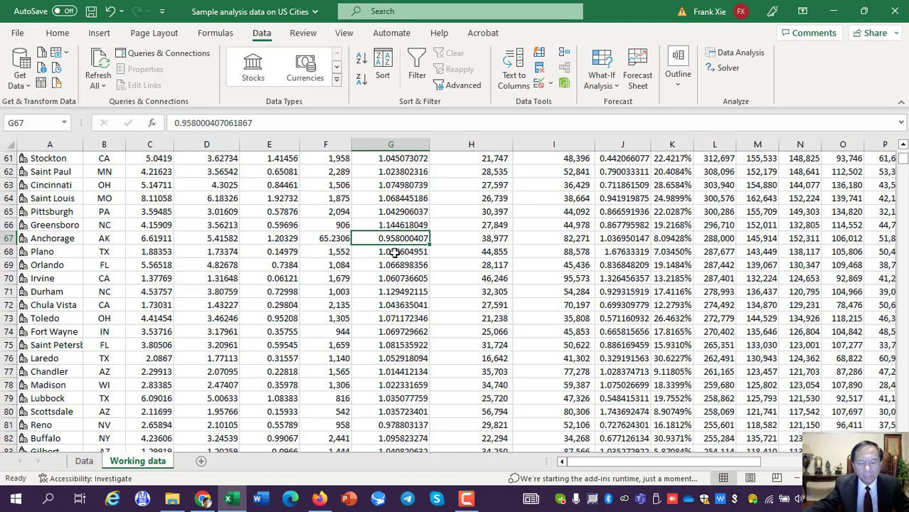
- Check the FemaleMaleRatio value for Reno and look on down the column to the rows from Chattanooga to Lakewood
{"action": "scroll", "coordinate": [395, 252], "scroll_direction": "down", "scroll_amount": 3}
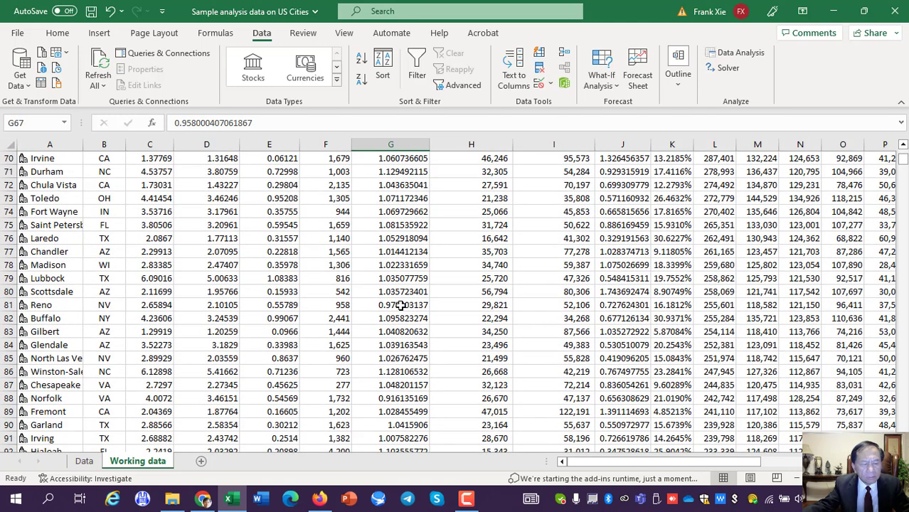
{"action": "double_click", "coordinate": [401, 305]}
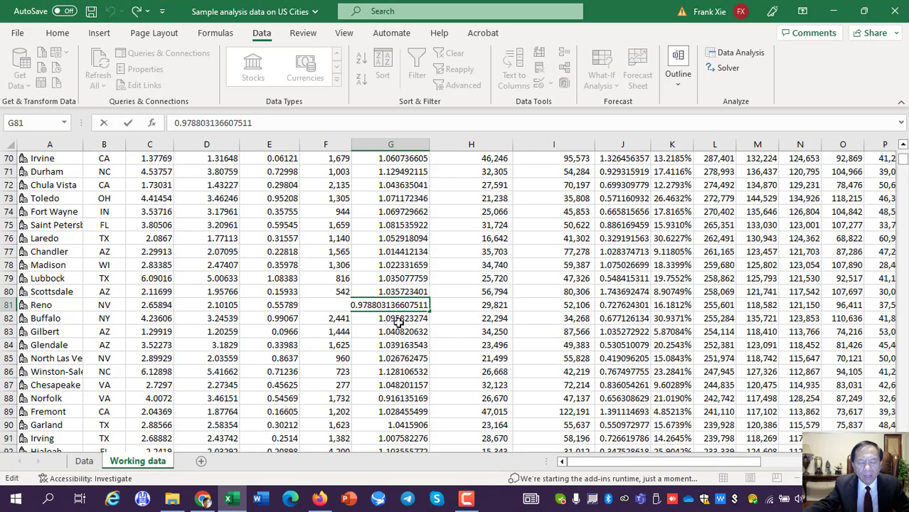
{"action": "scroll", "coordinate": [399, 322], "scroll_direction": "down", "scroll_amount": 4}
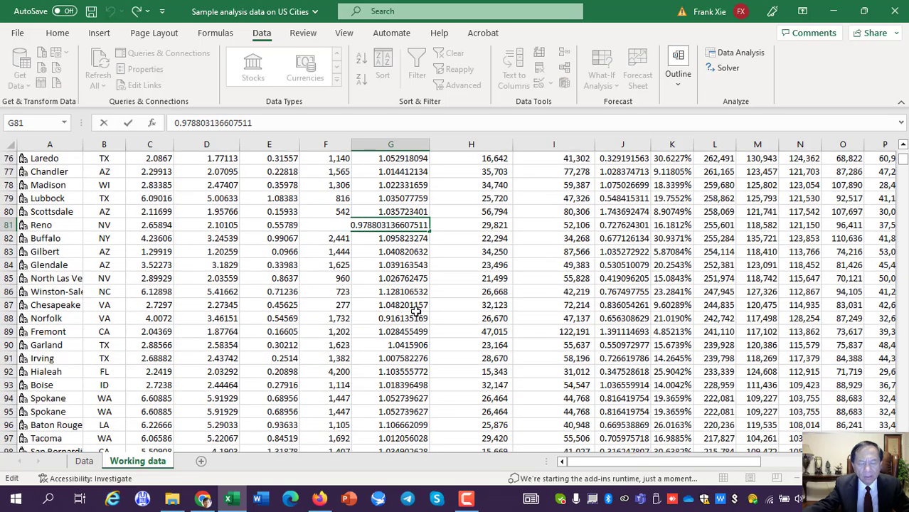
{"action": "scroll", "coordinate": [416, 297], "scroll_direction": "down", "scroll_amount": 4}
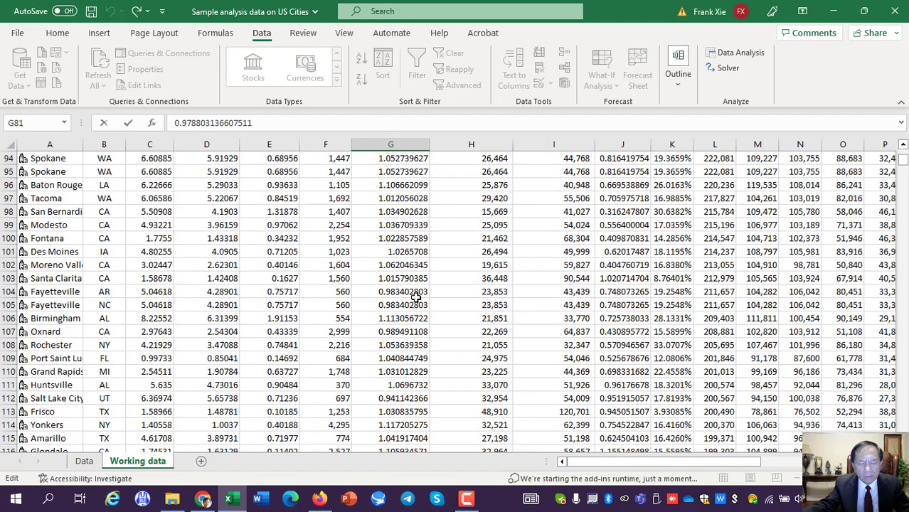
{"action": "scroll", "coordinate": [416, 297], "scroll_direction": "down", "scroll_amount": 2}
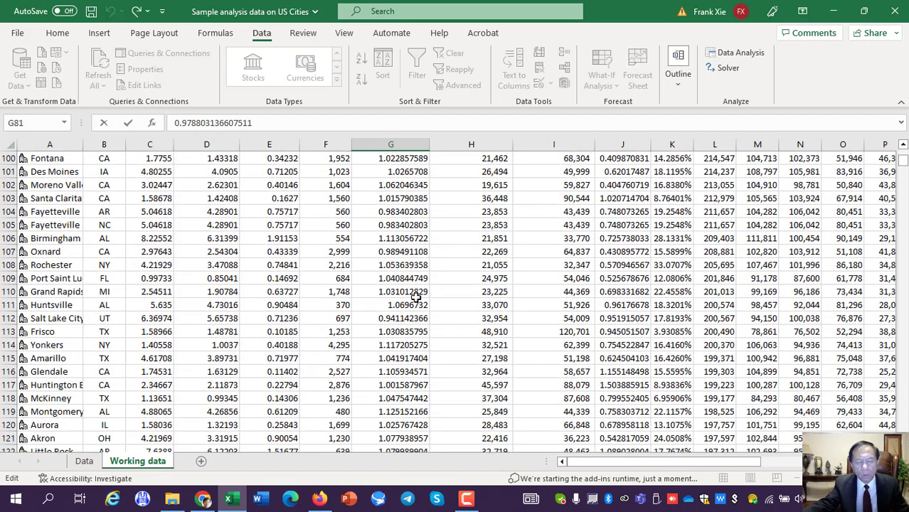
{"action": "scroll", "coordinate": [416, 298], "scroll_direction": "down", "scroll_amount": 1}
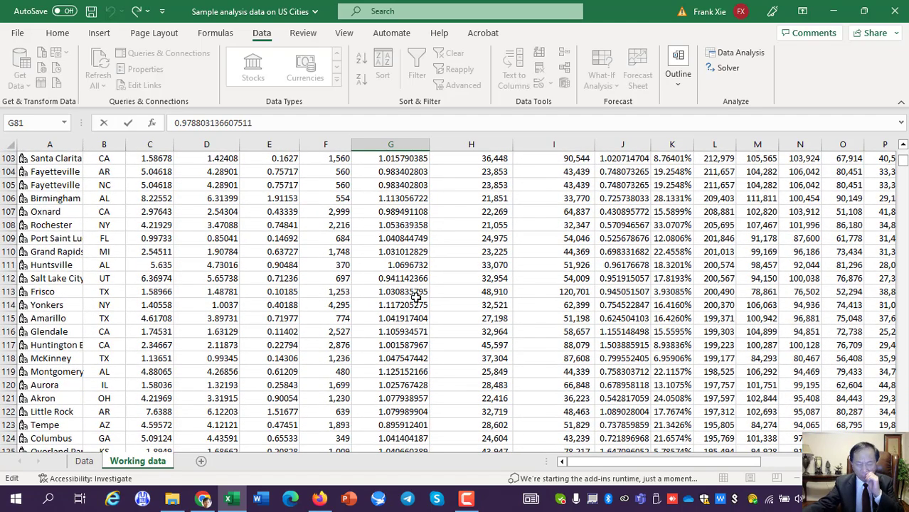
{"action": "scroll", "coordinate": [416, 297], "scroll_direction": "down", "scroll_amount": 1}
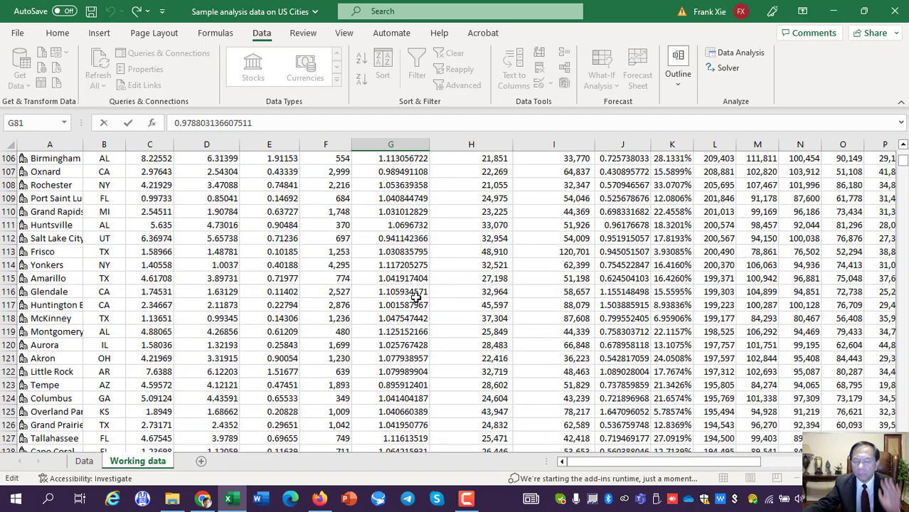
{"action": "scroll", "coordinate": [416, 297], "scroll_direction": "down", "scroll_amount": 4}
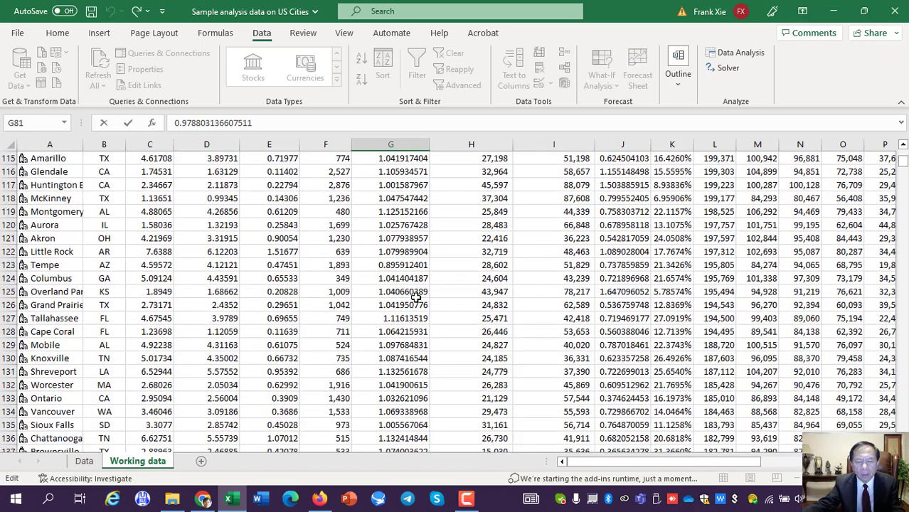
{"action": "scroll", "coordinate": [416, 297], "scroll_direction": "down", "scroll_amount": 3}
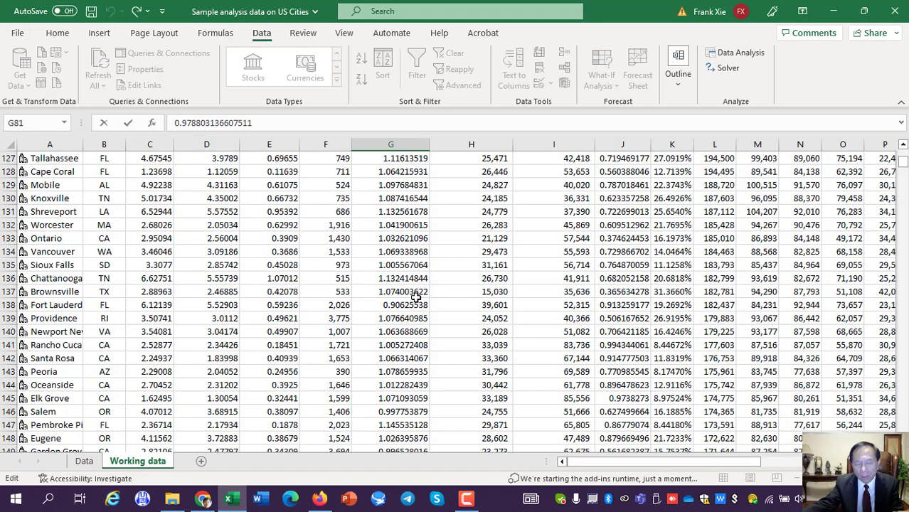
{"action": "scroll", "coordinate": [416, 297], "scroll_direction": "down", "scroll_amount": 3}
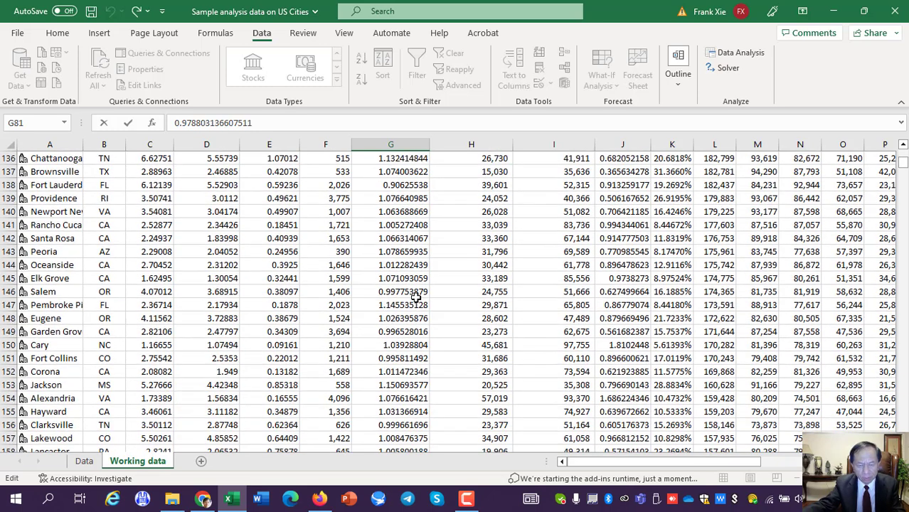
- Examine the FemaleMaleRatio values for Salem and Garden Grove, look through the cities below them, and return to the first records
{"action": "left_click", "coordinate": [416, 296]}
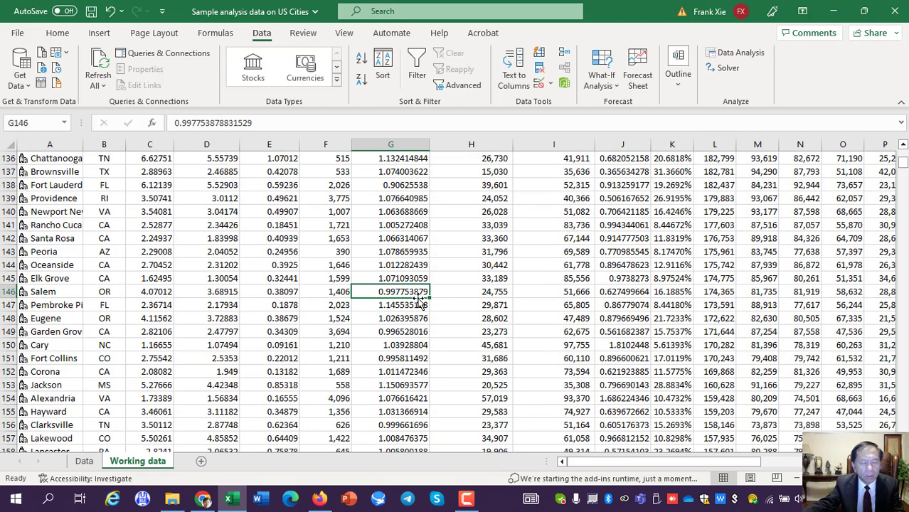
{"action": "left_click", "coordinate": [420, 332]}
{"action": "scroll", "coordinate": [420, 345], "scroll_direction": "down", "scroll_amount": 3}
{"action": "scroll", "coordinate": [413, 345], "scroll_direction": "down", "scroll_amount": 4}
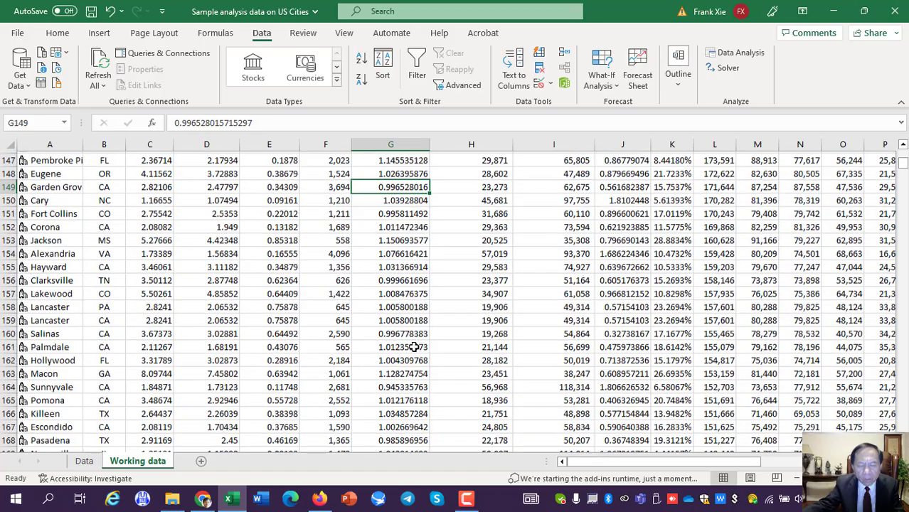
{"action": "scroll", "coordinate": [414, 346], "scroll_direction": "down", "scroll_amount": 2}
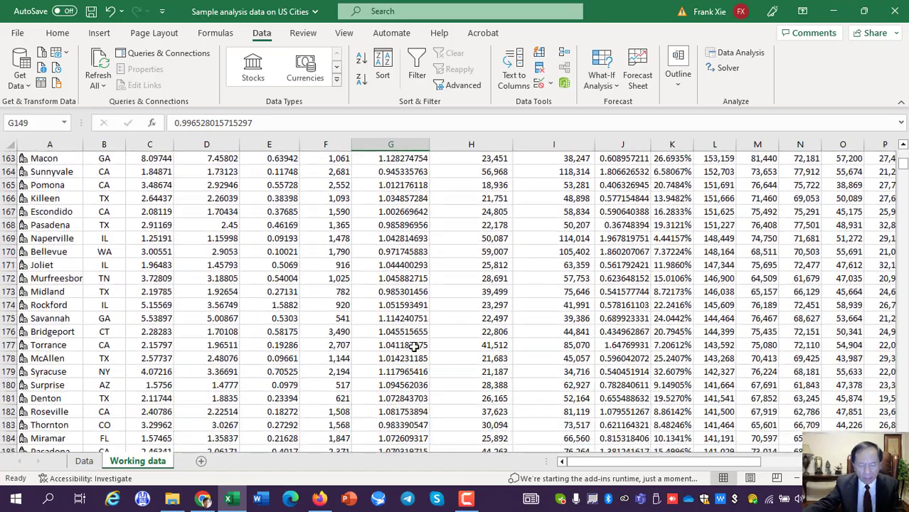
{"action": "scroll", "coordinate": [411, 349], "scroll_direction": "up", "scroll_amount": 4}
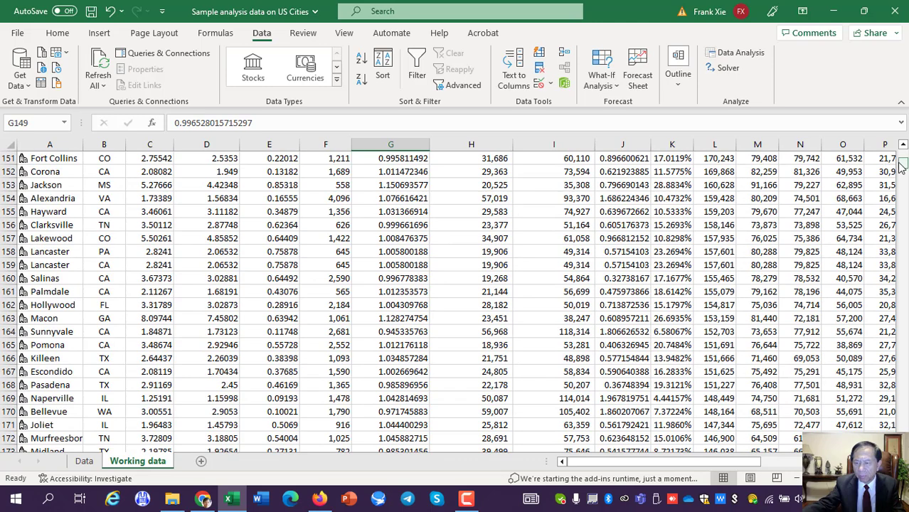
{"action": "left_click_drag", "start_coordinate": [901, 163], "coordinate": [902, 150]}
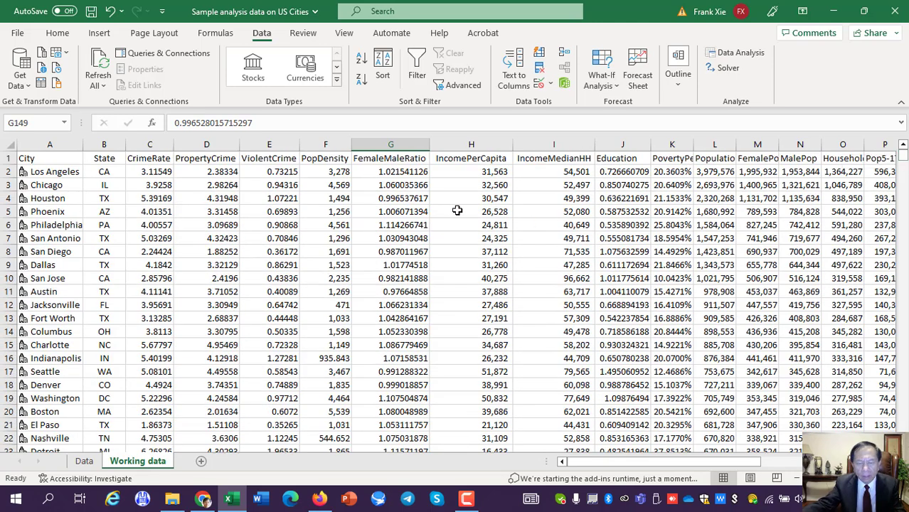
- Check the IncomePerCapita heading and narrow its column to bring the columns beyond it closer
{"action": "double_click", "coordinate": [455, 158]}
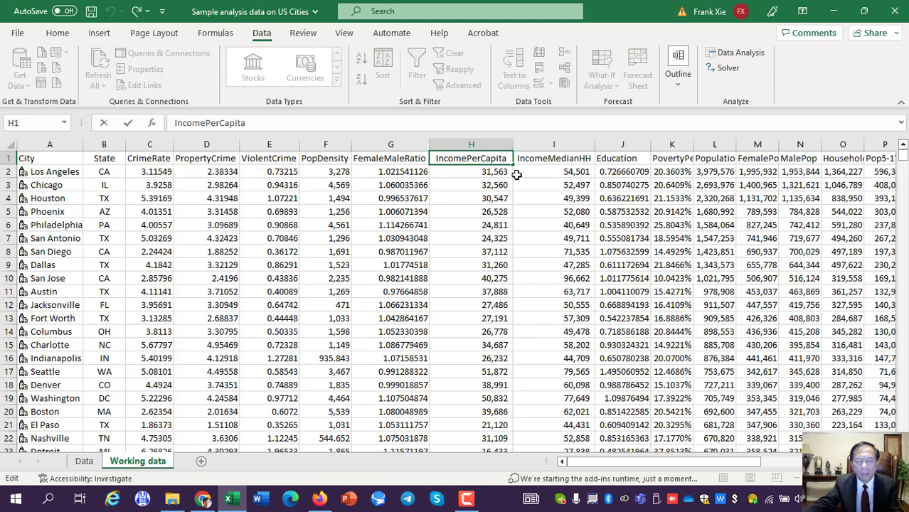
{"action": "left_click", "coordinate": [525, 209]}
{"action": "left_click_drag", "start_coordinate": [512, 148], "coordinate": [471, 148]}
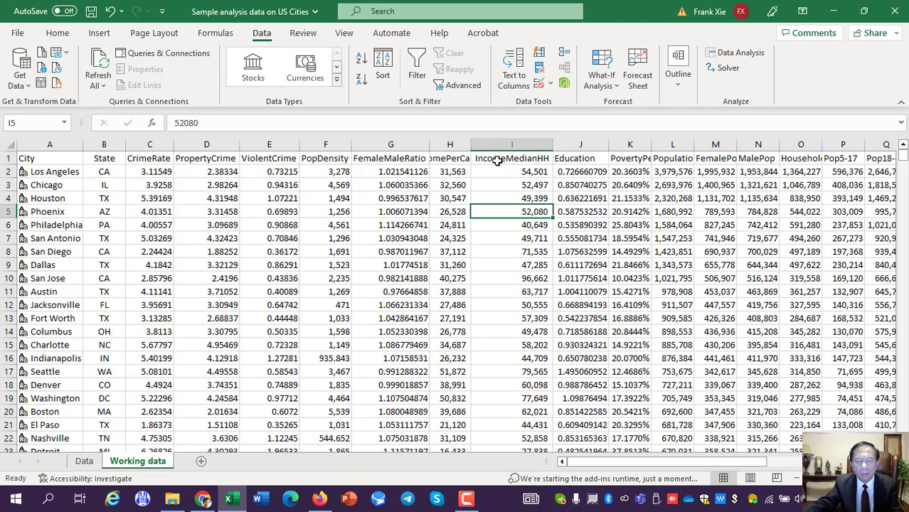
- Narrow the IncomeMedianHH column and examine its values for Los Angeles, San Diego, San Jose and Indianapolis
{"action": "left_click", "coordinate": [494, 160]}
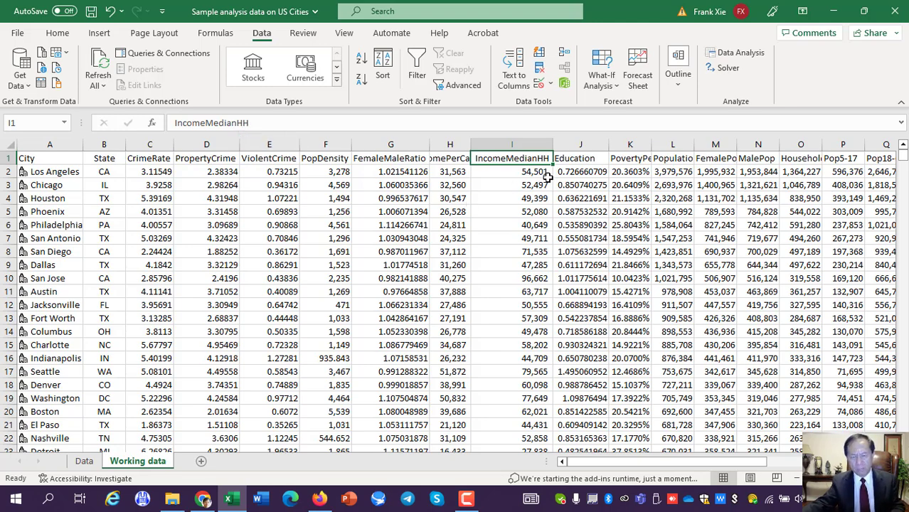
{"action": "left_click_drag", "start_coordinate": [549, 144], "coordinate": [532, 143]}
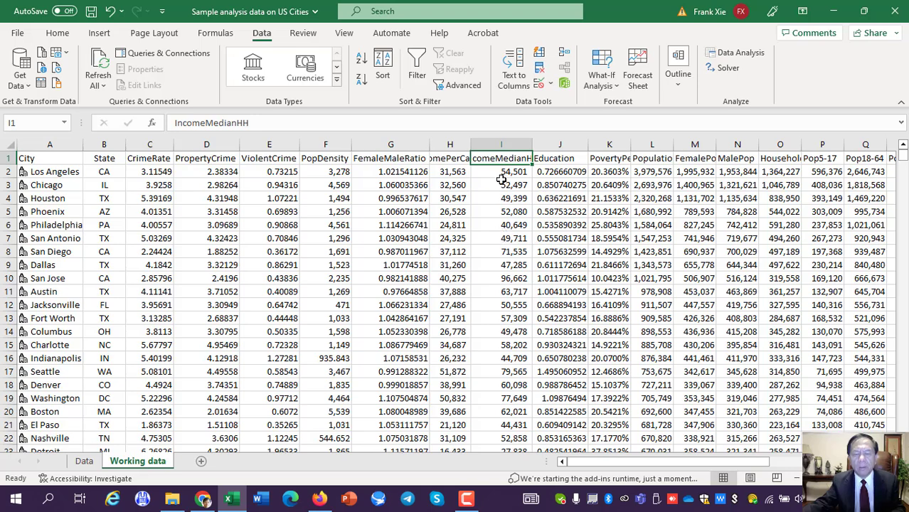
{"action": "left_click", "coordinate": [500, 173]}
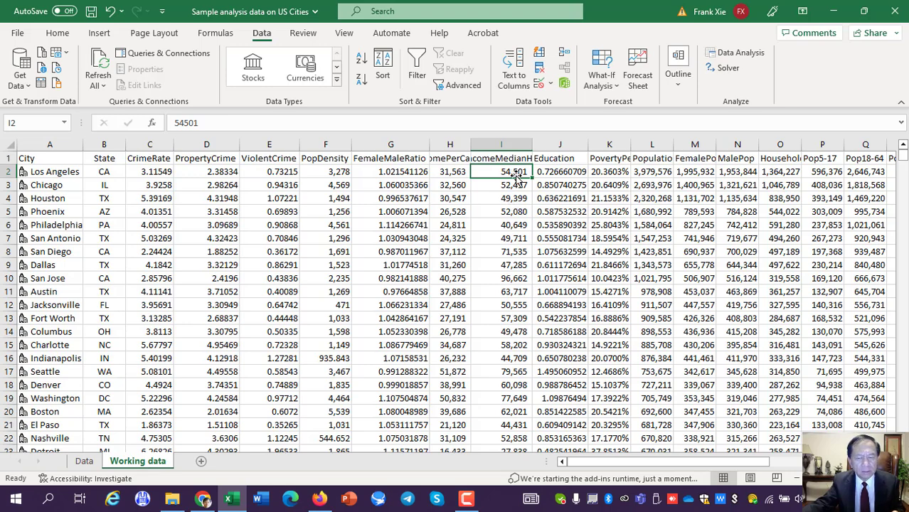
{"action": "left_click", "coordinate": [511, 252]}
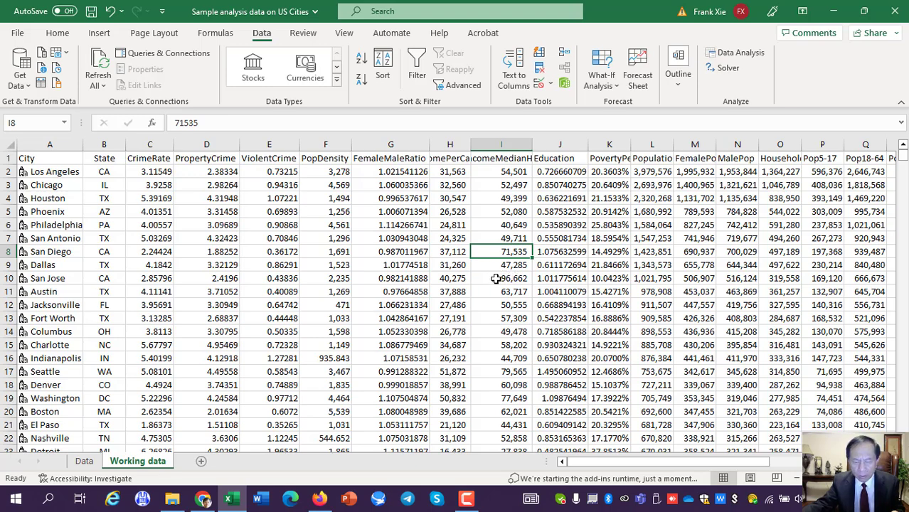
{"action": "left_click", "coordinate": [495, 279]}
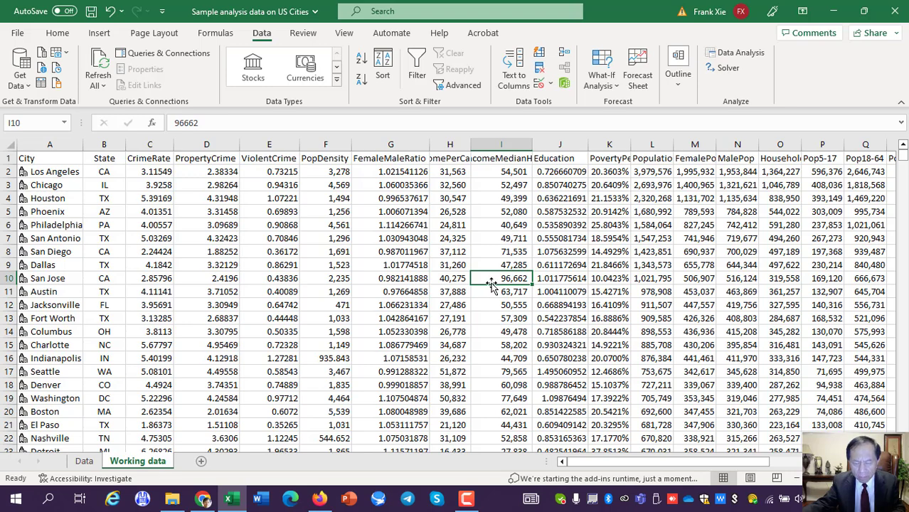
{"action": "left_click", "coordinate": [500, 360]}
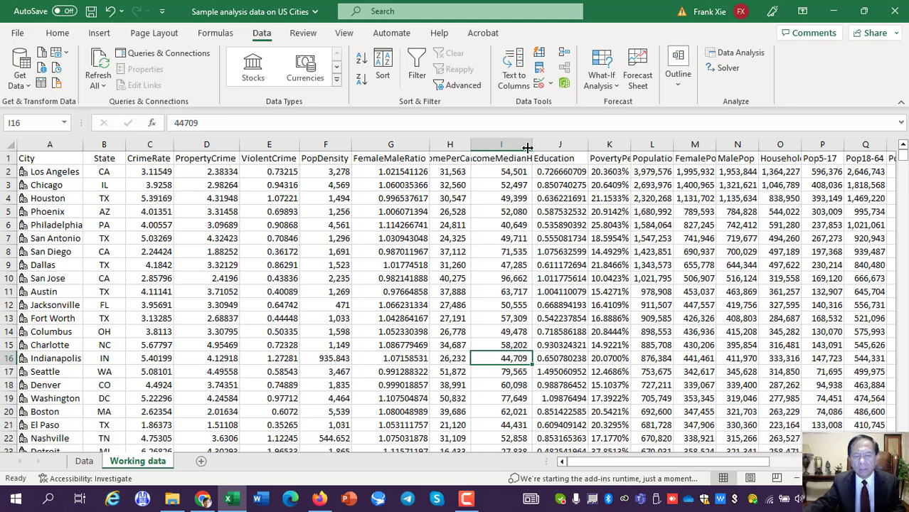
{"action": "left_click_drag", "start_coordinate": [531, 146], "coordinate": [518, 147]}
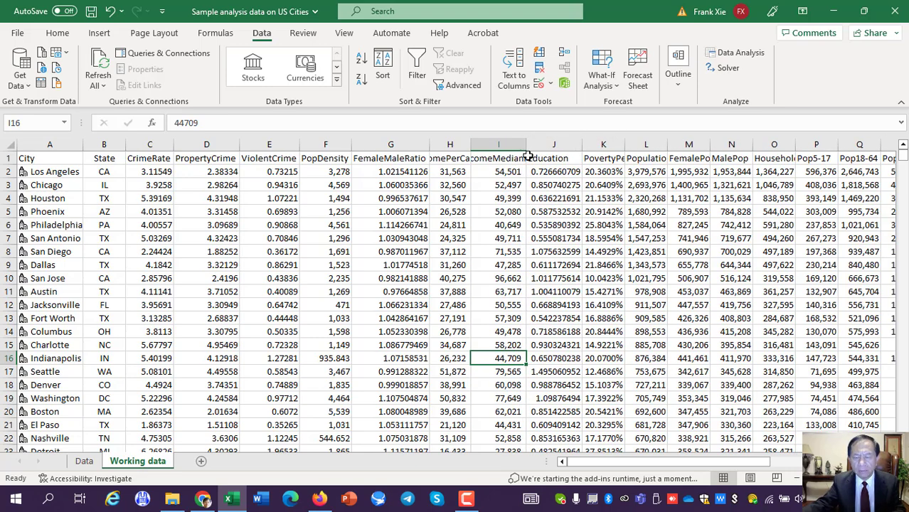
- Examine the Education heading and the Education values for Houston and Phoenix
{"action": "left_click", "coordinate": [549, 198]}
{"action": "left_click", "coordinate": [547, 159]}
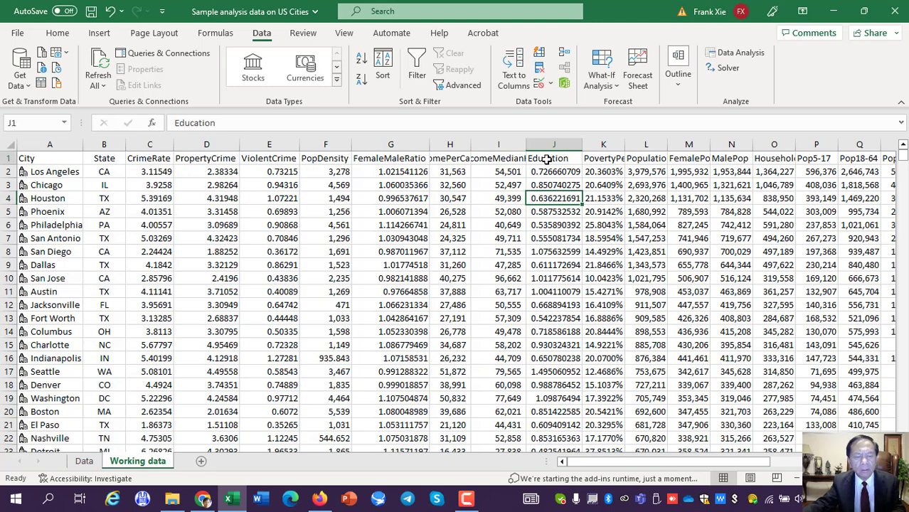
{"action": "double_click", "coordinate": [552, 211]}
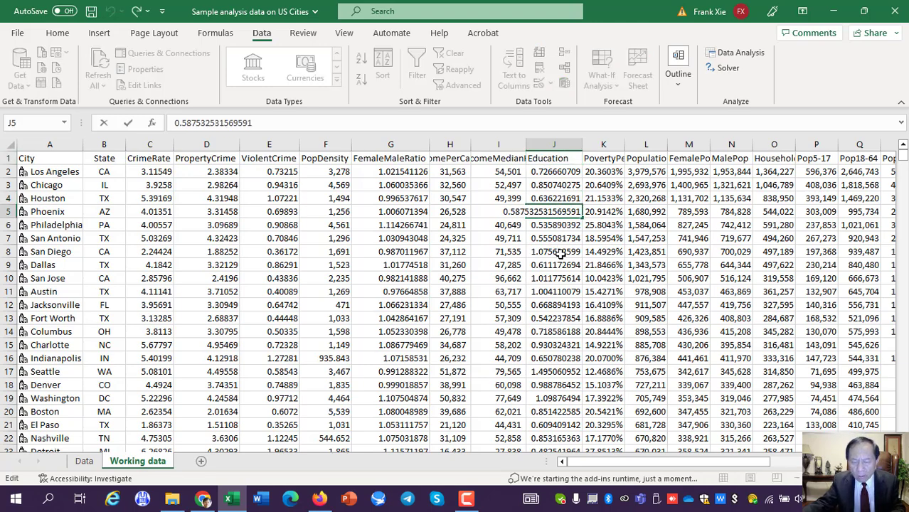
- Examine the full PovertyPercentage heading and go through its values city by city from Los Angeles, ending on San Jose
{"action": "left_click", "coordinate": [599, 160]}
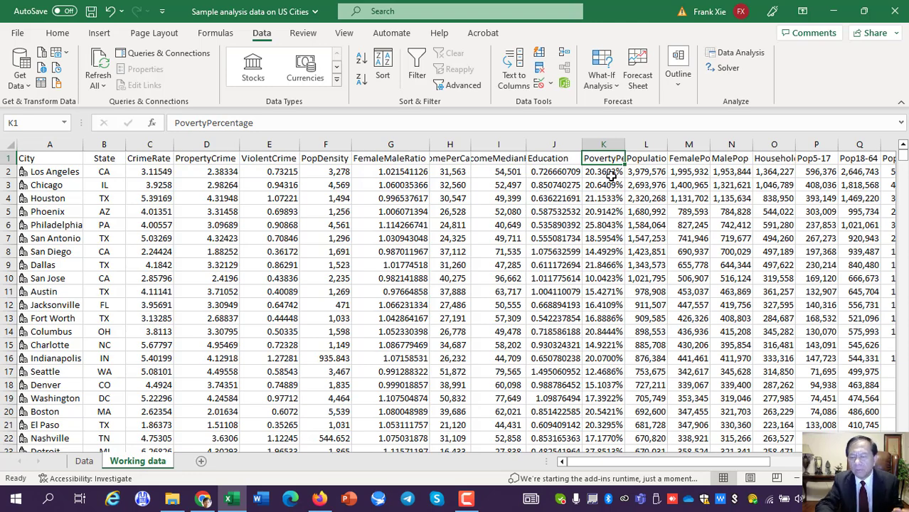
{"action": "key", "text": "Down"}
{"action": "key", "text": "Down"}
{"action": "key", "text": "Up"}
{"action": "key", "text": "Down"}
{"action": "key", "text": "Down"}
{"action": "key", "text": "Down"}
{"action": "key", "text": "Down"}
{"action": "key", "text": "Down"}
{"action": "key", "text": "Down"}
{"action": "key", "text": "Down"}
{"action": "key", "text": "Down"}
{"action": "key", "text": "Down"}
{"action": "key", "text": "Down"}
{"action": "key", "text": "Up"}
{"action": "key", "text": "Up"}
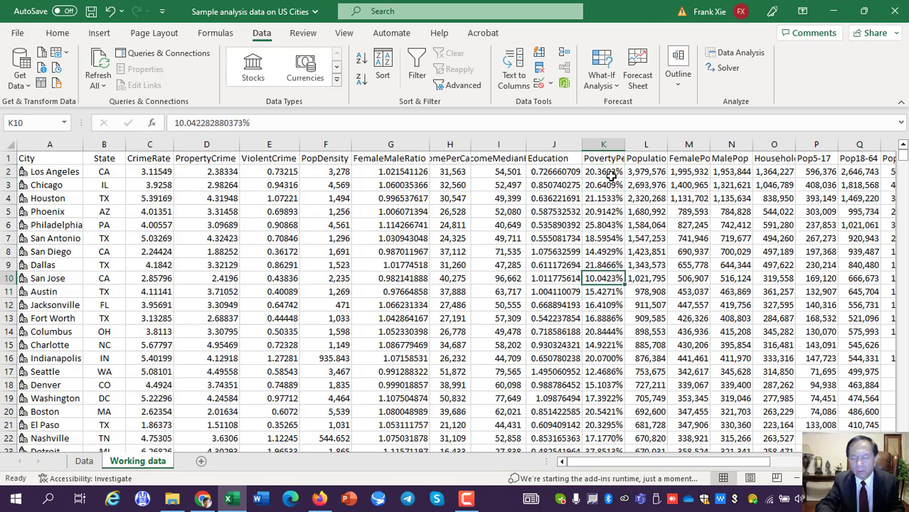
- Examine the Population heading and go through its values city by city from Los Angeles to Philadelphia
{"action": "key", "text": "Up"}
{"action": "key", "text": "Up"}
{"action": "key", "text": "Up"}
{"action": "key", "text": "Up"}
{"action": "key", "text": "Up"}
{"action": "key", "text": "Up"}
{"action": "key", "text": "Up"}
{"action": "key", "text": "Up"}
{"action": "key", "text": "Up"}
{"action": "key", "text": "Right"}
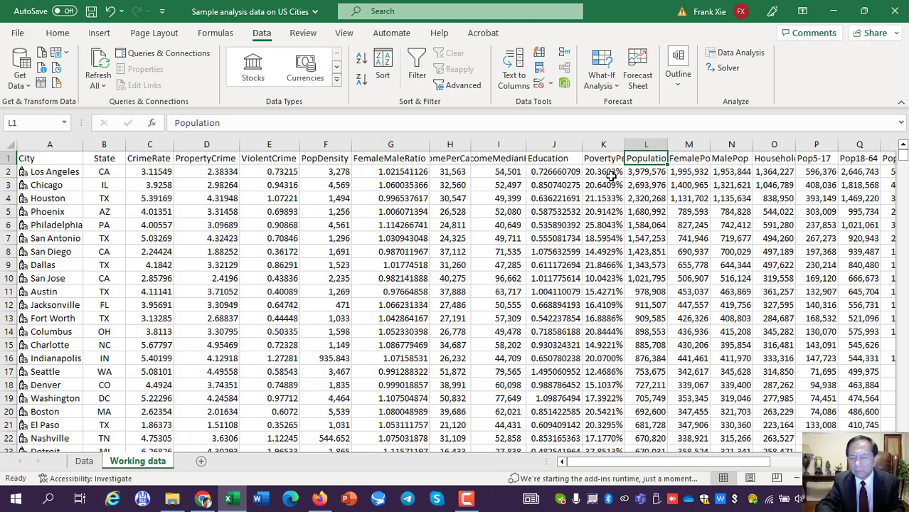
{"action": "key", "text": "Down"}
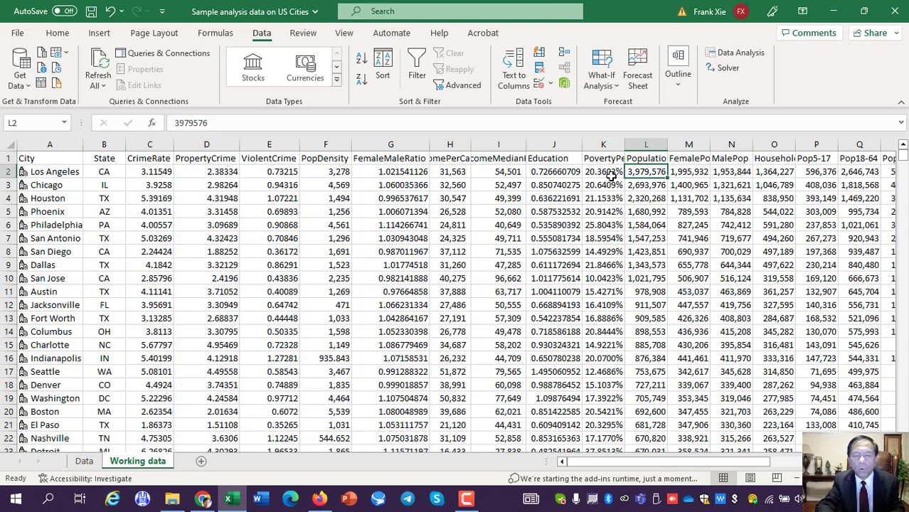
{"action": "key", "text": "Down"}
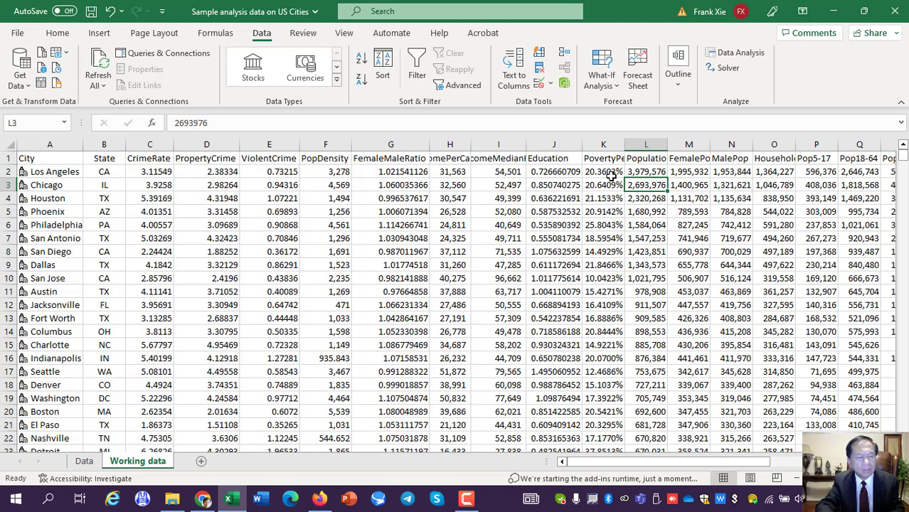
{"action": "key", "text": "Down"}
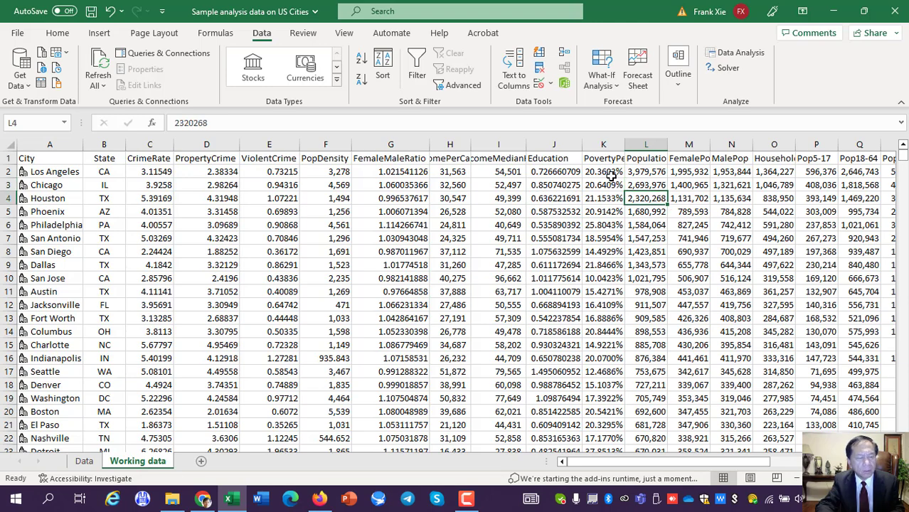
{"action": "key", "text": "Down"}
{"action": "key", "text": "Down"}
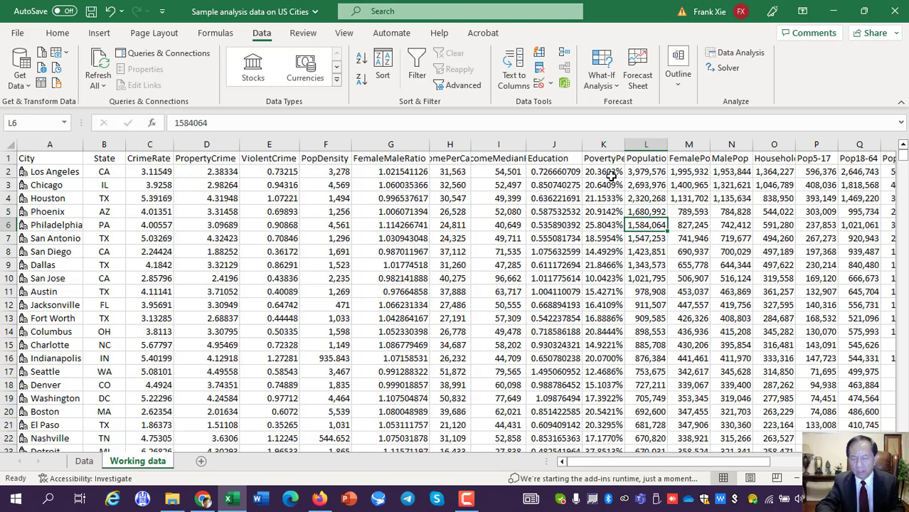
- Check the FemalePop heading and compare the FemalePop and MalePop values for Los Angeles
{"action": "key", "text": "Up"}
{"action": "key", "text": "Up"}
{"action": "key", "text": "Up"}
{"action": "key", "text": "Up"}
{"action": "key", "text": "Up"}
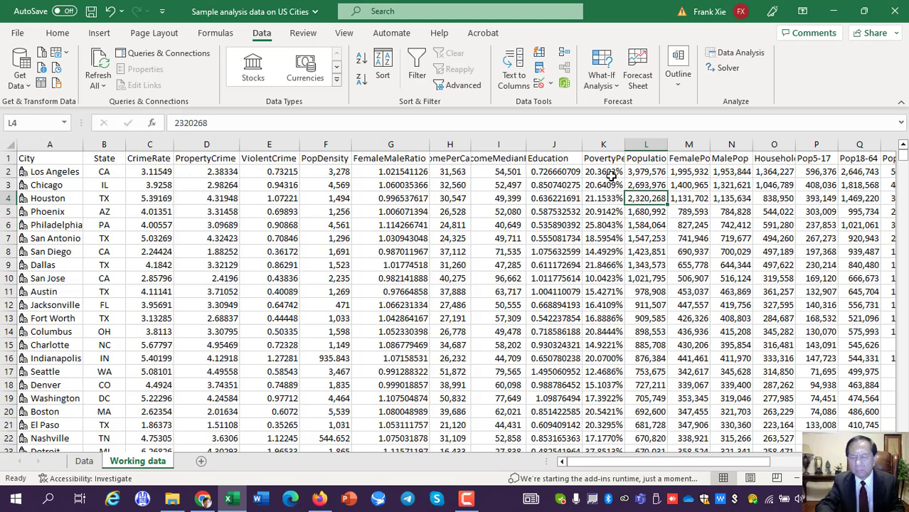
{"action": "key", "text": "Right"}
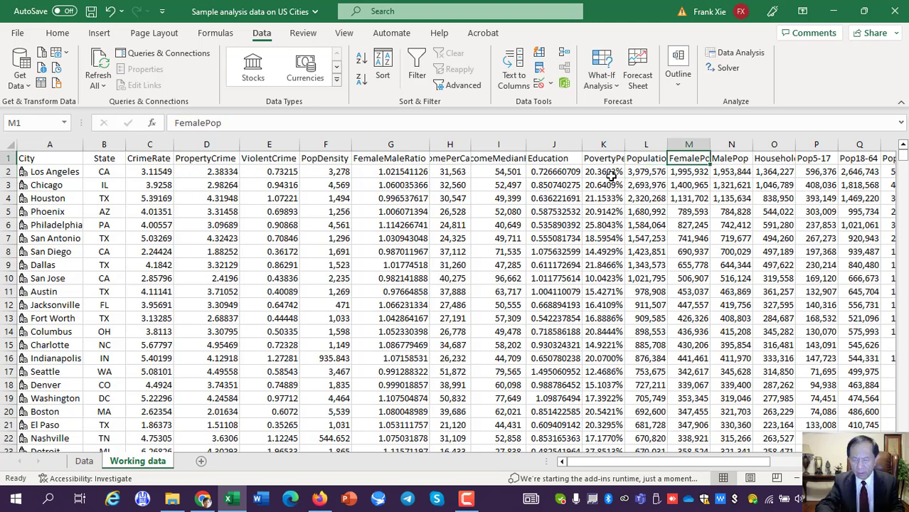
{"action": "key", "text": "Down"}
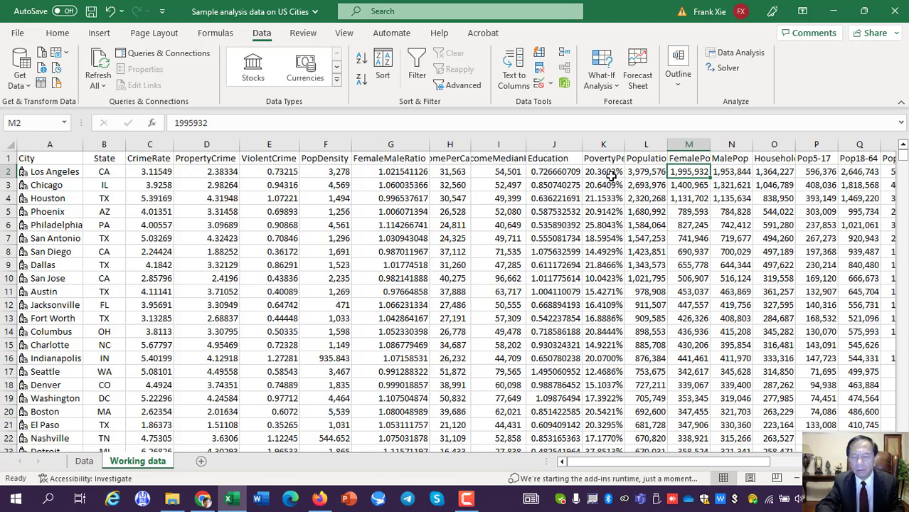
{"action": "key", "text": "Right"}
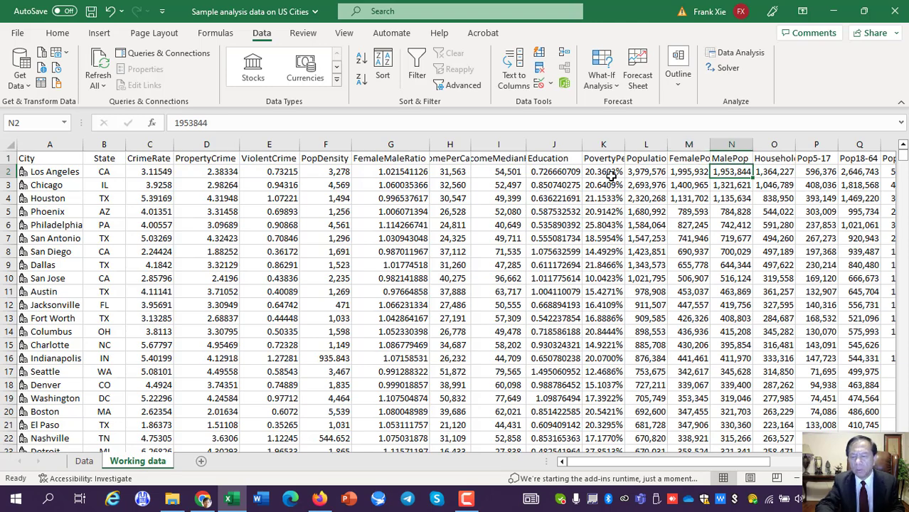
{"action": "key", "text": "Left"}
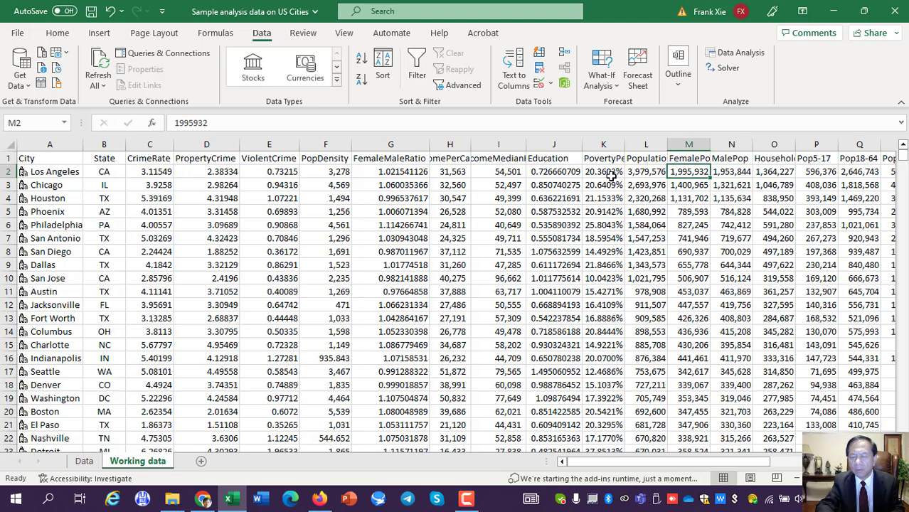
{"action": "key", "text": "Right"}
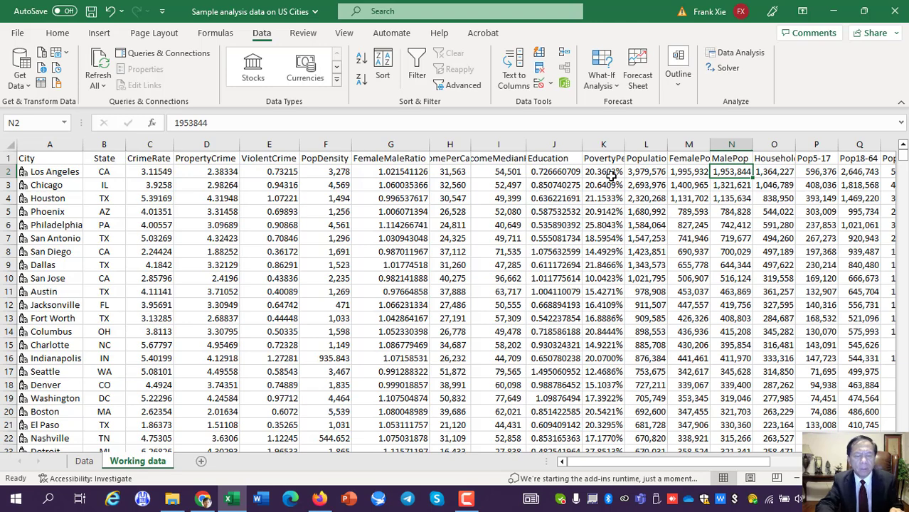
{"action": "key", "text": "Left"}
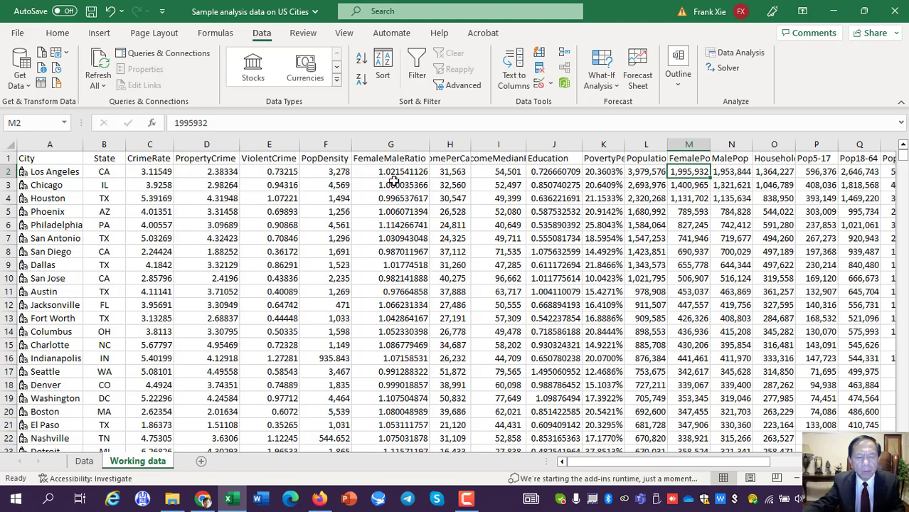
- Read the full Households heading and the age-group headings Pop5-17 and Pop18-64
{"action": "key", "text": "Right"}
{"action": "key", "text": "Right"}
{"action": "key", "text": "Up"}
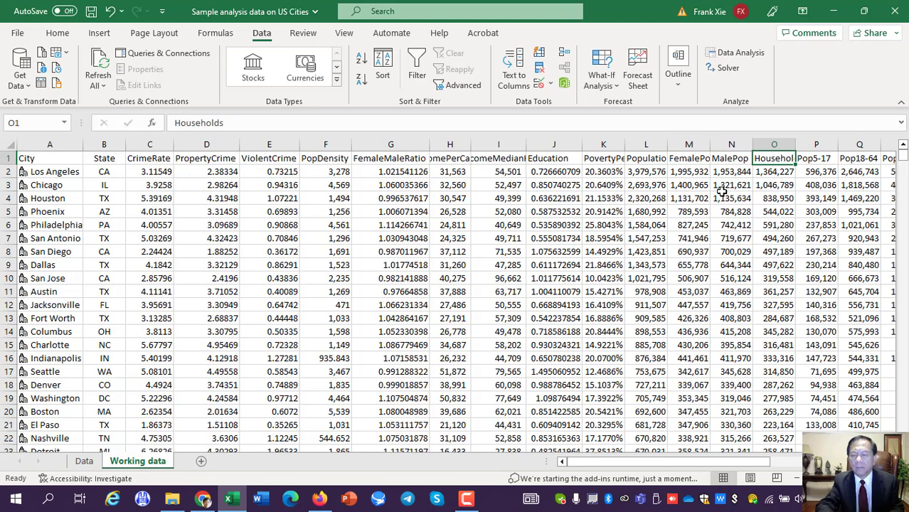
{"action": "key", "text": "Right"}
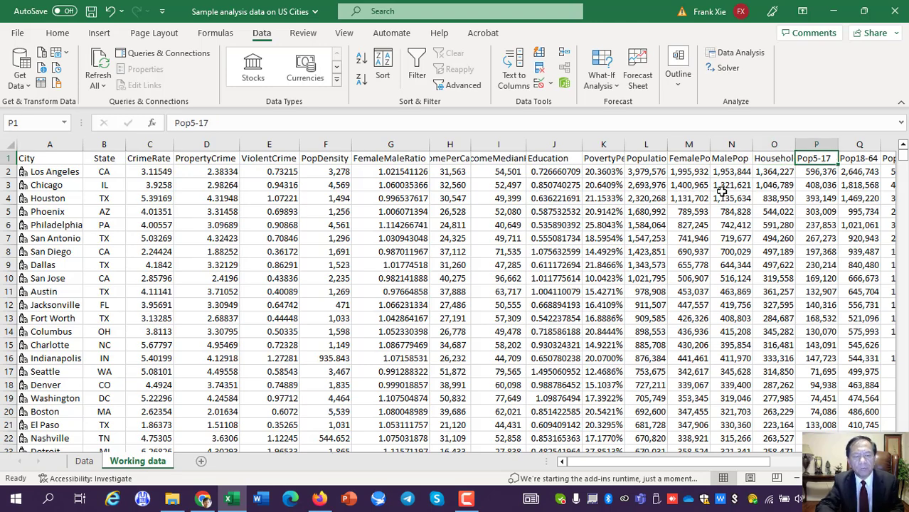
{"action": "key", "text": "Right"}
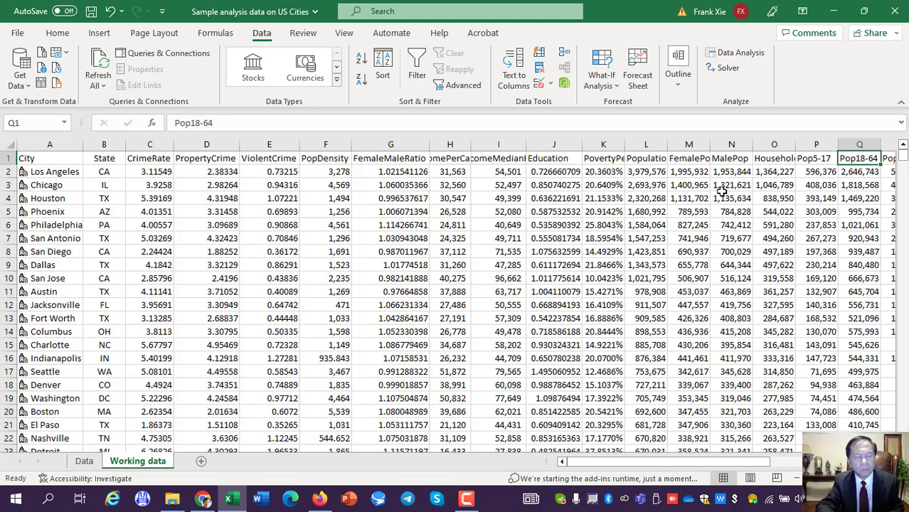
- Read the education-level headings one by one from PopHSDiploma through PopMasterDegree, ending on PopDoctorate
{"action": "key", "text": "Right"}
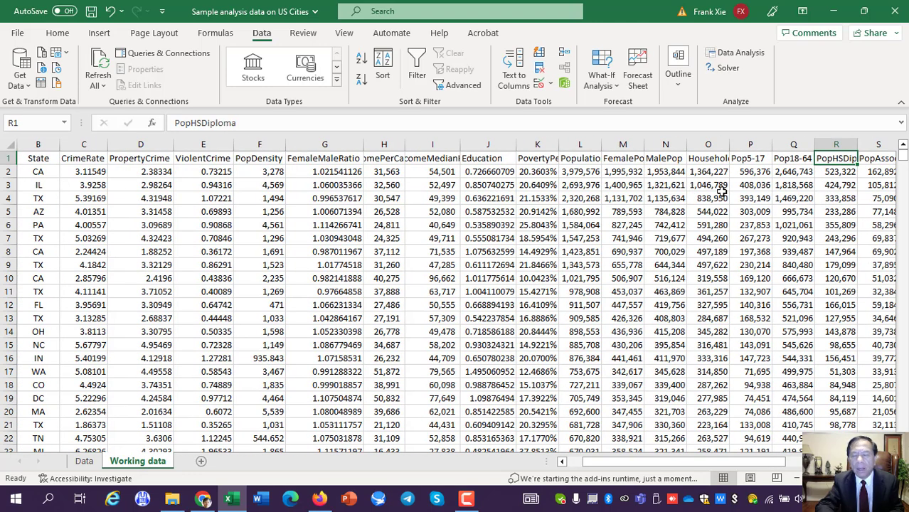
{"action": "key", "text": "Right"}
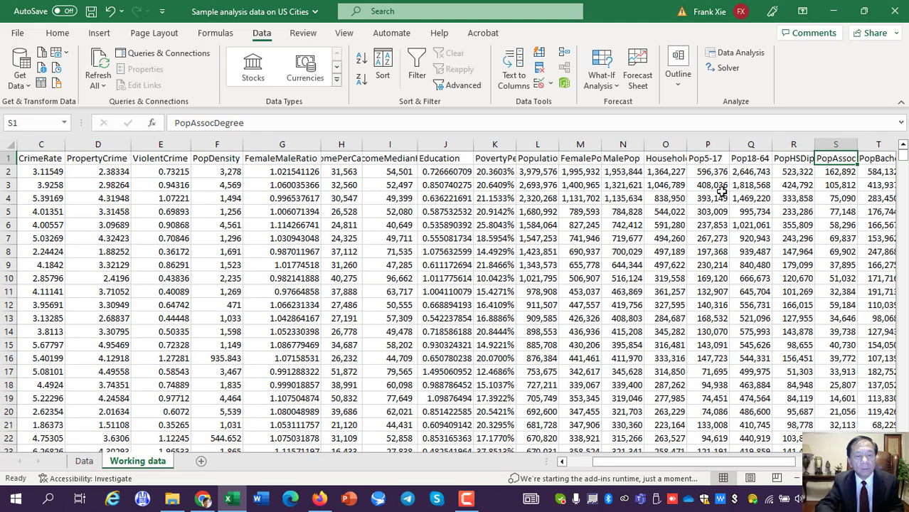
{"action": "key", "text": "Right"}
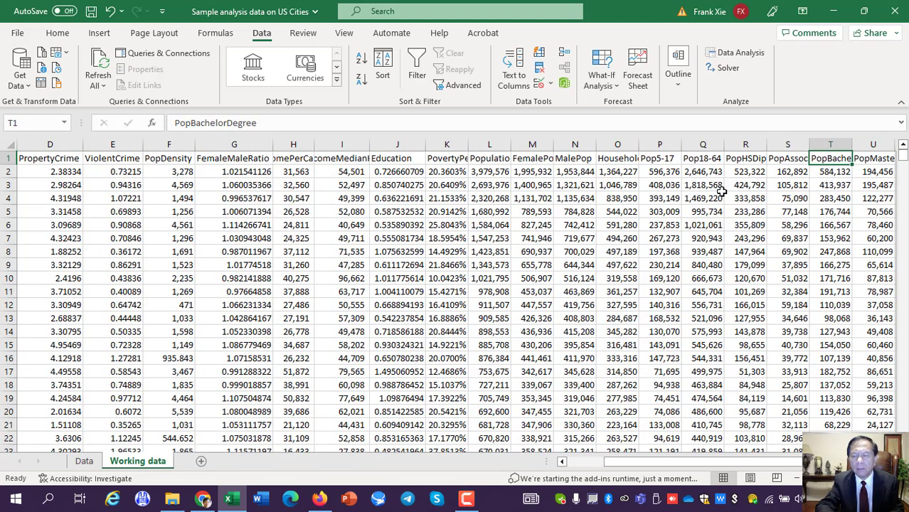
{"action": "key", "text": "Right"}
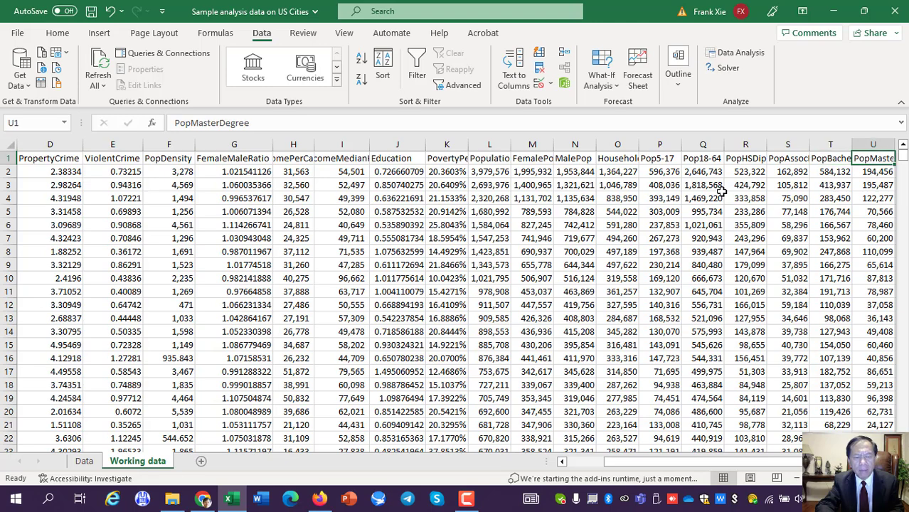
{"action": "key", "text": "Right"}
{"action": "key", "text": "Right"}
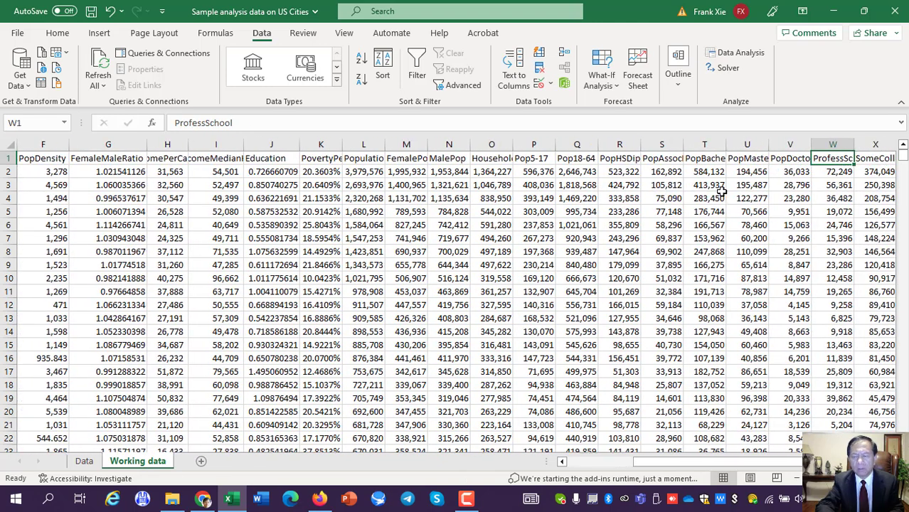
{"action": "key", "text": "Left"}
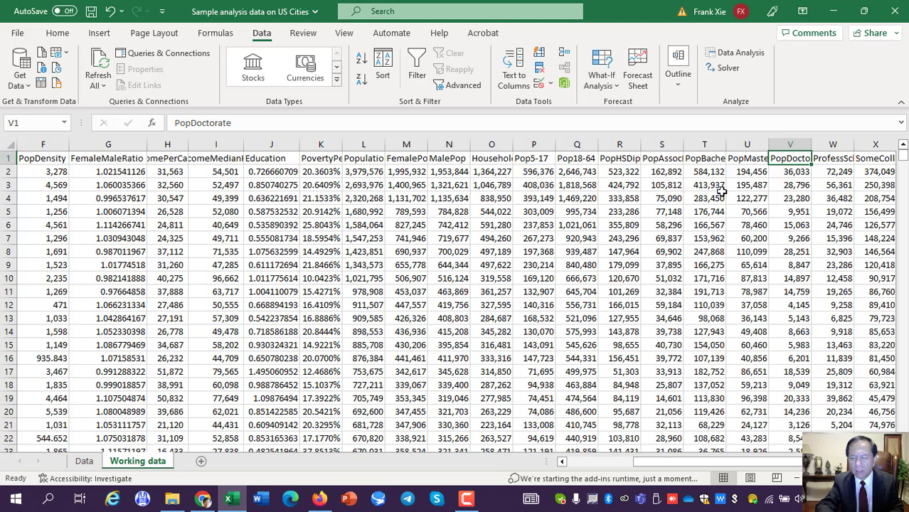
- Go through the PopDoctorate values in rows 2 to 8 and return to the column's heading
{"action": "key", "text": "Down"}
{"action": "key", "text": "Down"}
{"action": "key", "text": "Down"}
{"action": "key", "text": "Down"}
{"action": "key", "text": "Down"}
{"action": "key", "text": "Down"}
{"action": "key", "text": "Down"}
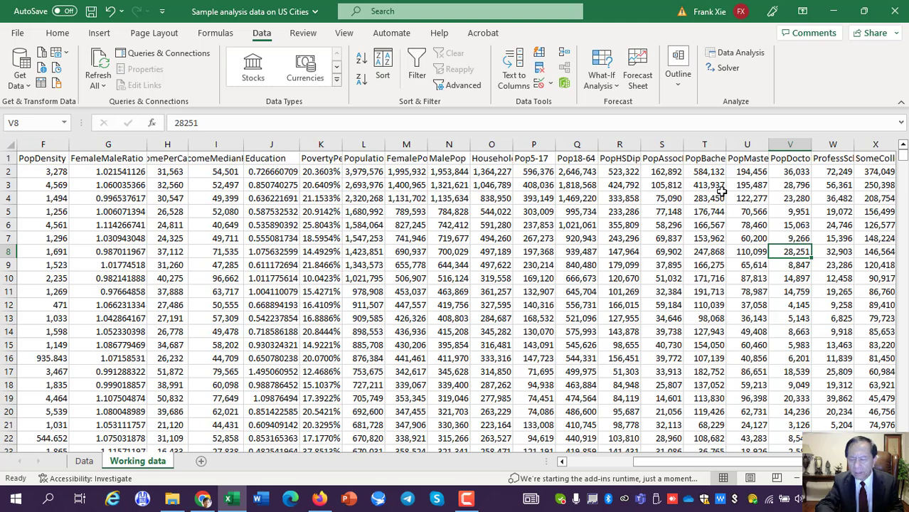
{"action": "key", "text": "Up"}
{"action": "key", "text": "Up"}
{"action": "key", "text": "Up"}
{"action": "key", "text": "Up"}
{"action": "key", "text": "Up"}
{"action": "key", "text": "Up"}
{"action": "key", "text": "Up"}
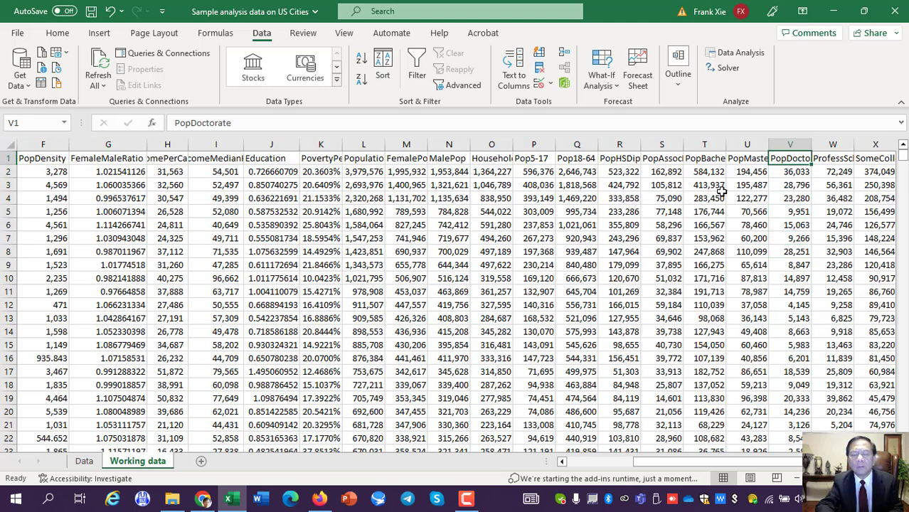
- Examine the remaining education headings: ProfessSchool, SomeCollege and the high-school diploma column before BlackPop
{"action": "key", "text": "Right"}
{"action": "key", "text": "Right"}
{"action": "key", "text": "Right"}
{"action": "key", "text": "Right"}
{"action": "key", "text": "Right"}
{"action": "key", "text": "Right"}
{"action": "key", "text": "Left"}
{"action": "key", "text": "Left"}
{"action": "key", "text": "Left"}
{"action": "key", "text": "Left"}
{"action": "key", "text": "Left"}
{"action": "key", "text": "Left"}
{"action": "key", "text": "Right"}
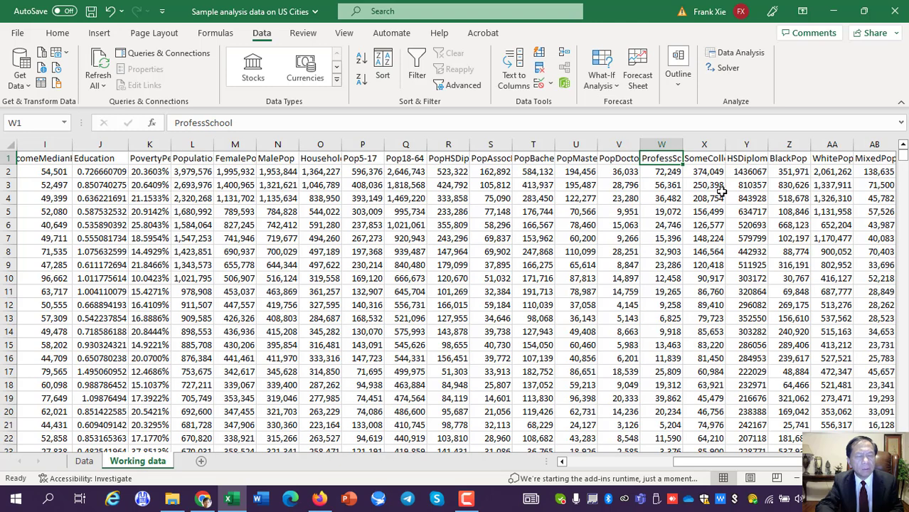
{"action": "key", "text": "Right"}
{"action": "key", "text": "Left"}
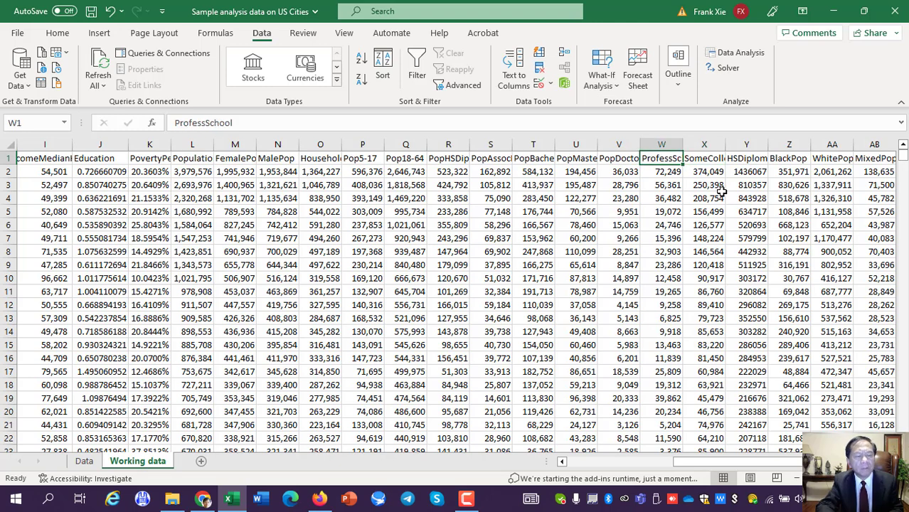
{"action": "key", "text": "Right"}
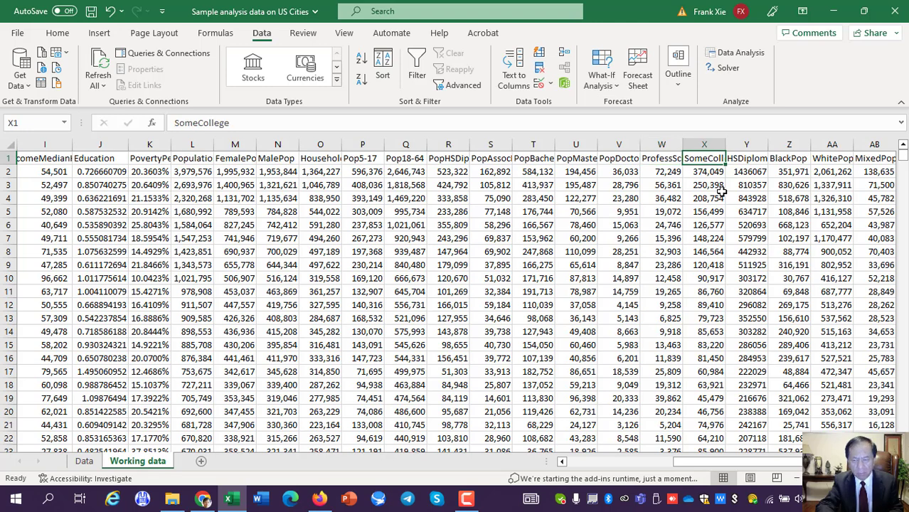
{"action": "key", "text": "Right"}
- Read the race headings BlackPop, WhitePop, MixedPop and OtherRaces, continuing past the last of them
{"action": "key", "text": "Right"}
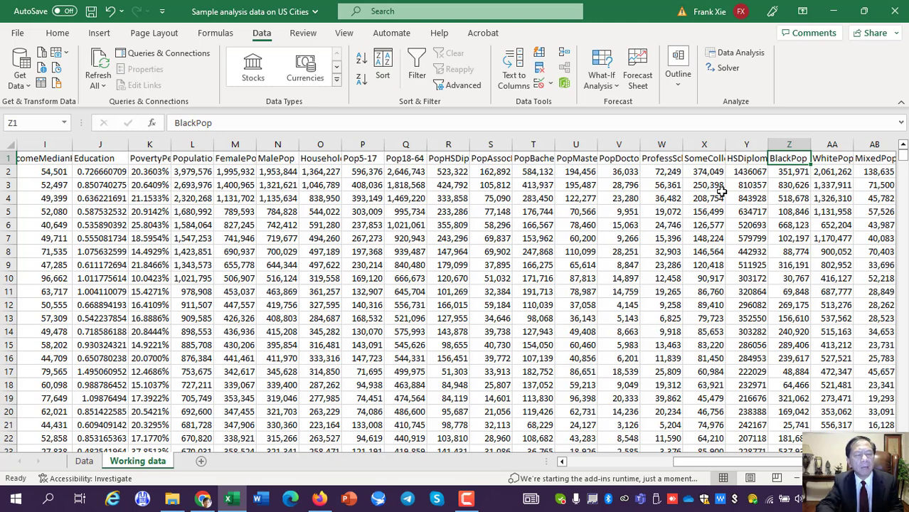
{"action": "key", "text": "Right"}
{"action": "key", "text": "Right"}
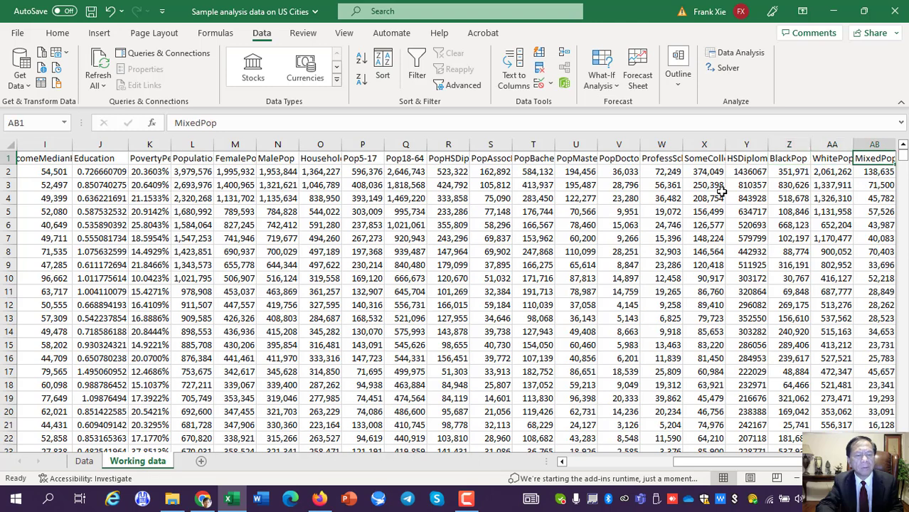
{"action": "key", "text": "Right"}
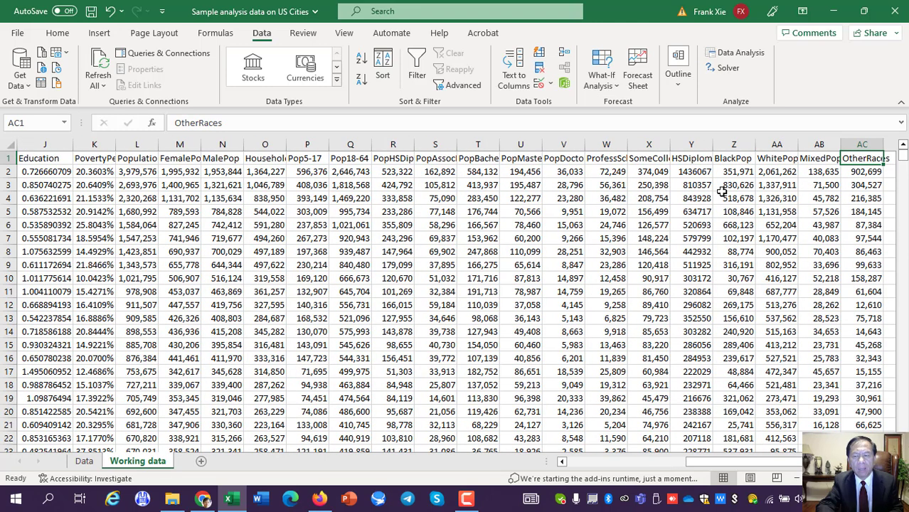
{"action": "key", "text": "Right"}
{"action": "key", "text": "Right"}
{"action": "key", "text": "Right"}
{"action": "key", "text": "Right"}
- Go back across the heading row to the first column and check the City and State headings
{"action": "key", "text": "Left"}
{"action": "key", "text": "Left"}
{"action": "key", "text": "Left"}
{"action": "key", "text": "Left"}
{"action": "key", "text": "Left"}
{"action": "key", "text": "Left"}
{"action": "key", "text": "Left"}
{"action": "key", "text": "Left"}
{"action": "key", "text": "Left"}
{"action": "key", "text": "Left"}
{"action": "key", "text": "Left"}
{"action": "key", "text": "Left"}
{"action": "key", "text": "Left"}
{"action": "key", "text": "Left"}
{"action": "key", "text": "Left"}
{"action": "key", "text": "Left"}
{"action": "key", "text": "Left"}
{"action": "key", "text": "Left"}
{"action": "key", "text": "Left"}
{"action": "key", "text": "Left"}
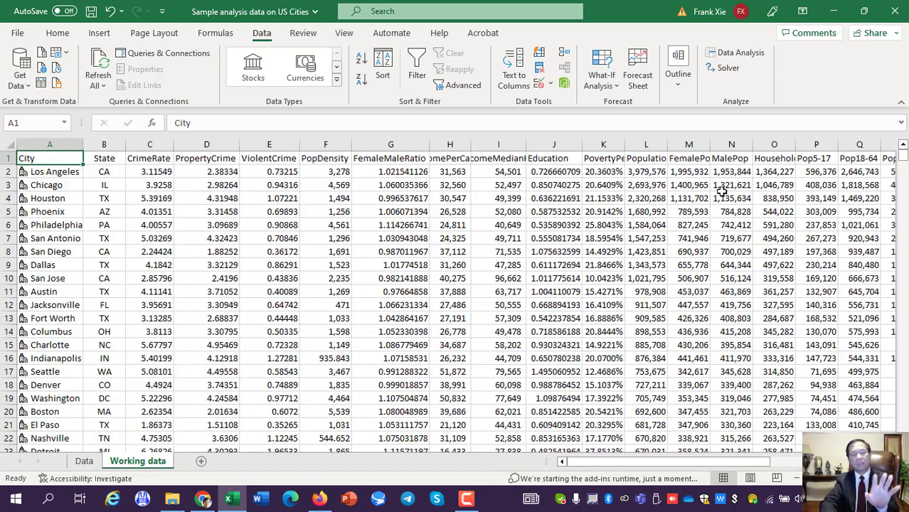
{"action": "key", "text": "Right"}
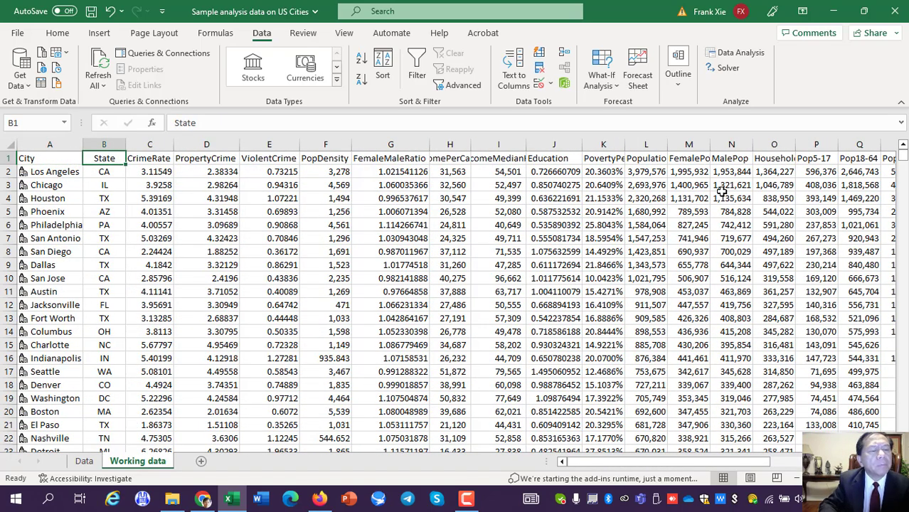
{"action": "key", "text": "Left"}
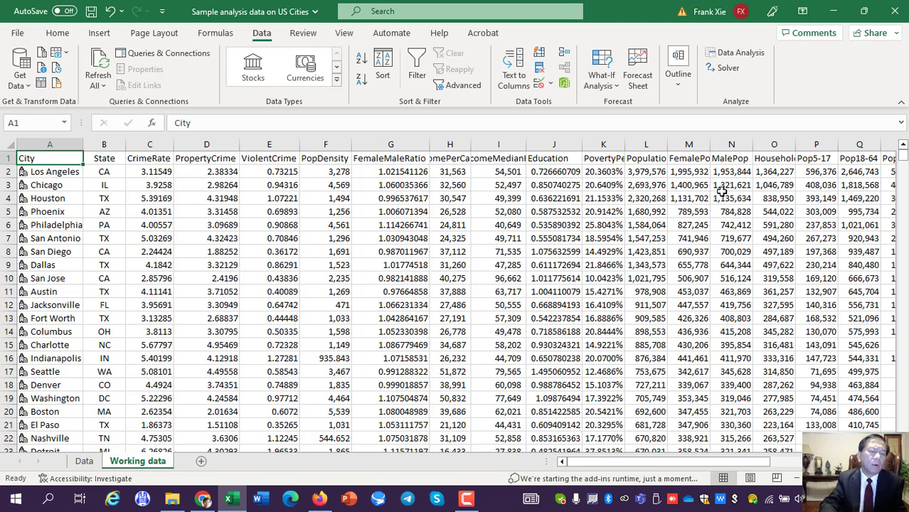
- Read the heading row from State through the crime, income and population columns up to Pop18-64
{"action": "key", "text": "Right"}
{"action": "key", "text": "Right"}
{"action": "key", "text": "Right"}
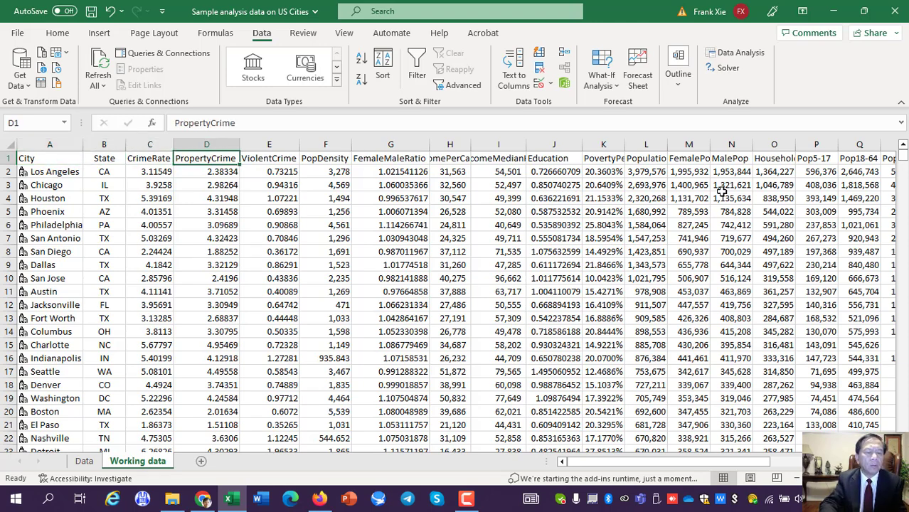
{"action": "key", "text": "Right"}
{"action": "key", "text": "Right"}
{"action": "key", "text": "Right"}
{"action": "key", "text": "Right"}
{"action": "key", "text": "Right"}
{"action": "key", "text": "Right"}
{"action": "key", "text": "Right"}
{"action": "key", "text": "Right"}
{"action": "key", "text": "Right"}
{"action": "key", "text": "Right"}
{"action": "key", "text": "Right"}
{"action": "key", "text": "Right"}
{"action": "key", "text": "Right"}
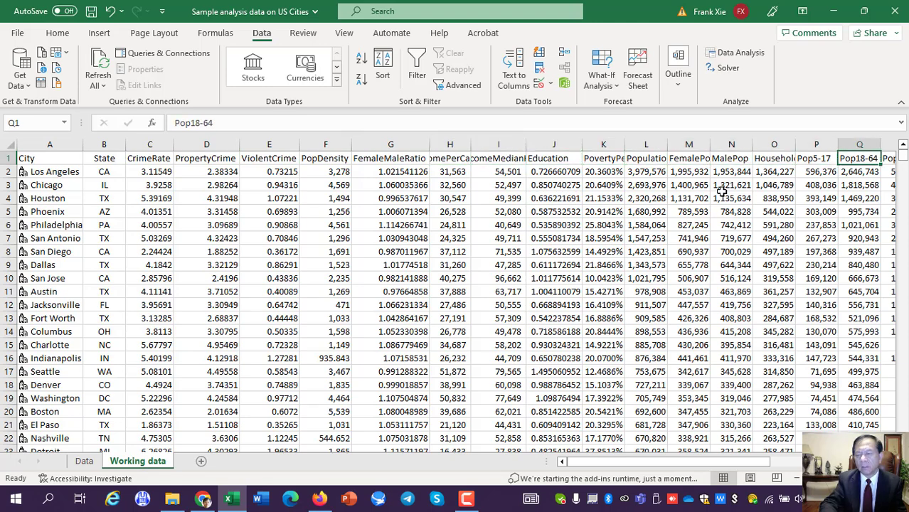
- Examine the education and race headings from Pop18-64 to OtherRaces, continuing just past the last column
{"action": "key", "text": "Right"}
{"action": "key", "text": "Right"}
{"action": "key", "text": "Right"}
{"action": "key", "text": "Right"}
{"action": "key", "text": "Right"}
{"action": "key", "text": "Right"}
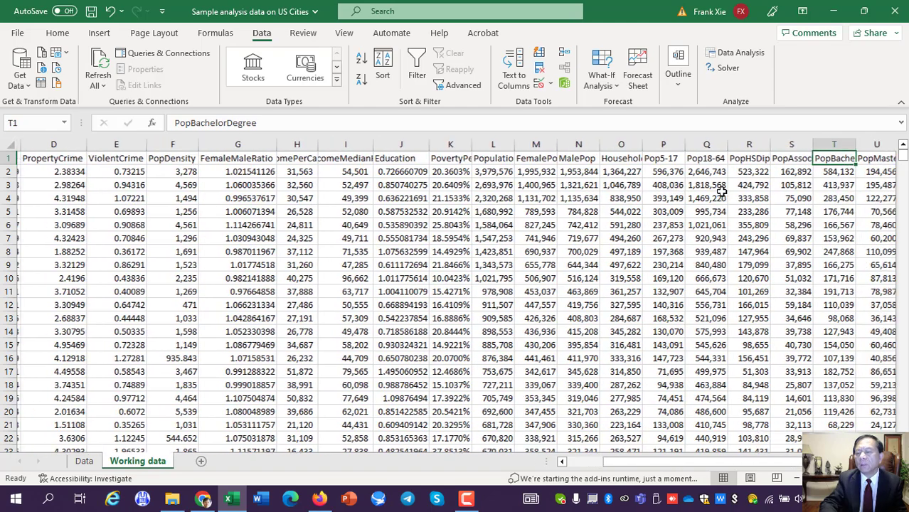
{"action": "key", "text": "Right"}
{"action": "key", "text": "Right"}
{"action": "key", "text": "Right"}
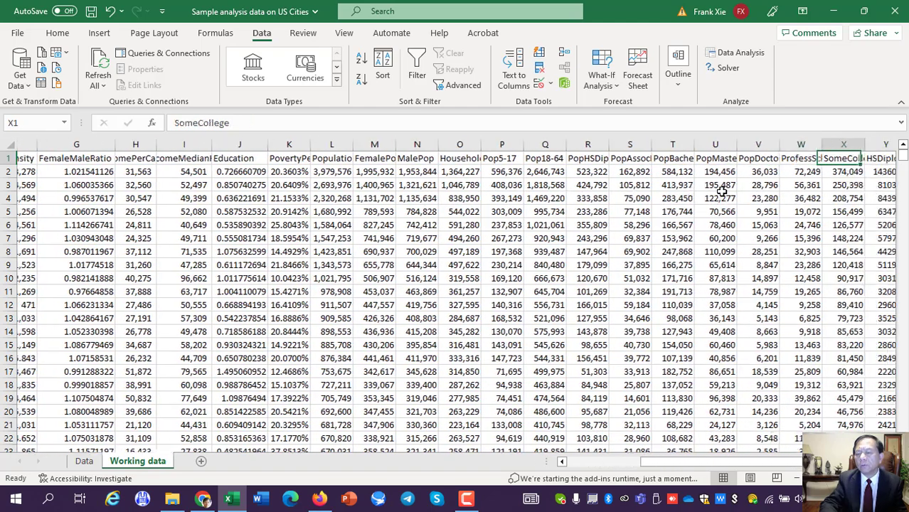
{"action": "key", "text": "Right"}
{"action": "key", "text": "Right"}
{"action": "key", "text": "Right"}
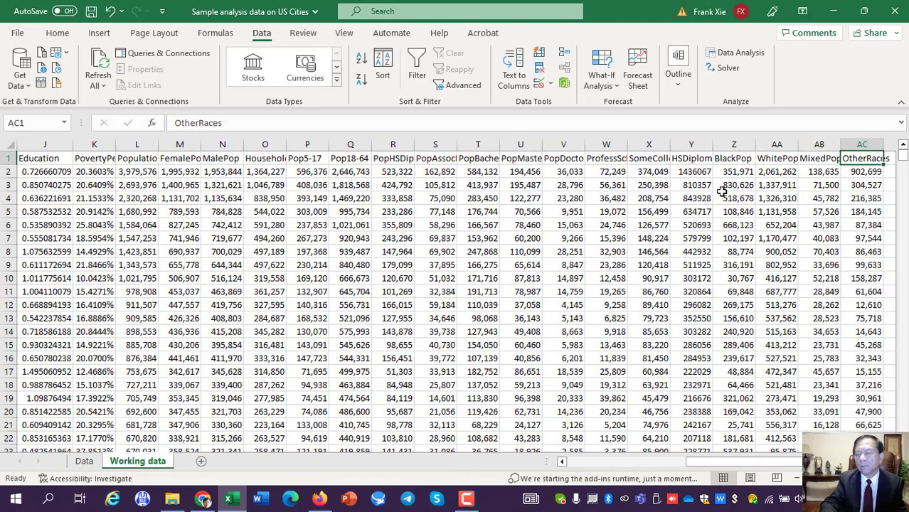
{"action": "key", "text": "Right"}
{"action": "key", "text": "Left"}
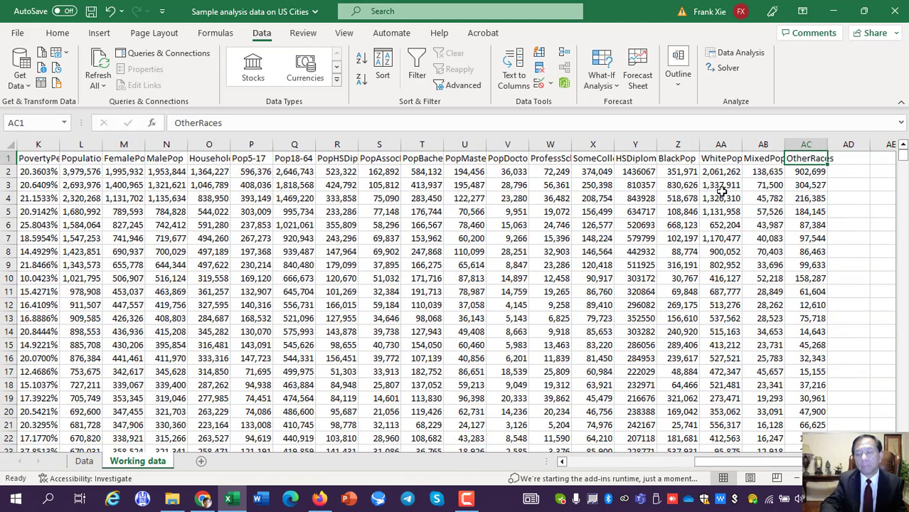
{"action": "key", "text": "Right"}
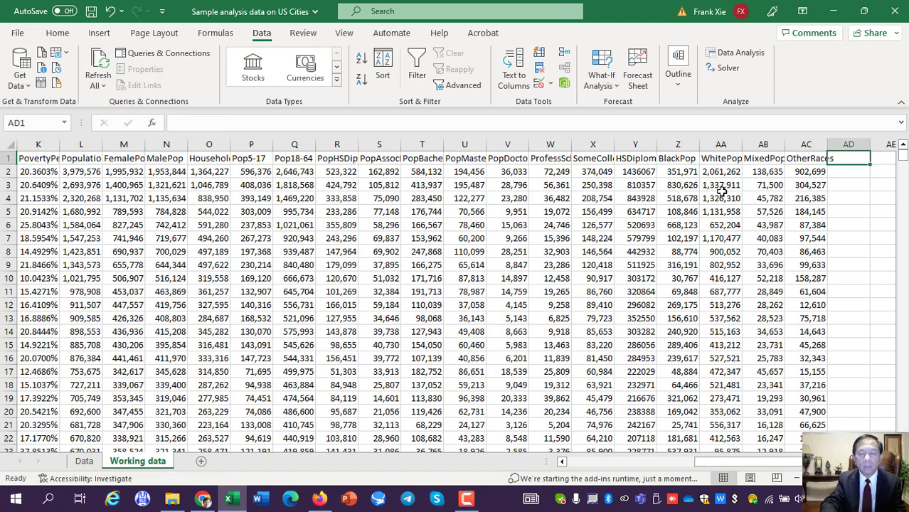
- Go back along the heading row from the empty column after OtherRaces to the City heading
{"action": "key", "text": "Left"}
{"action": "key", "text": "Left"}
{"action": "key", "text": "Left"}
{"action": "key", "text": "Left"}
{"action": "key", "text": "Left"}
{"action": "key", "text": "Left"}
{"action": "key", "text": "Left"}
{"action": "key", "text": "Left"}
{"action": "key", "text": "Left"}
{"action": "key", "text": "Left"}
{"action": "key", "text": "Left"}
{"action": "key", "text": "Left"}
{"action": "key", "text": "Left"}
{"action": "key", "text": "Left"}
{"action": "key", "text": "Left"}
{"action": "key", "text": "Left"}
{"action": "key", "text": "Left"}
{"action": "key", "text": "Left"}
{"action": "key", "text": "Left"}
{"action": "key", "text": "Left"}
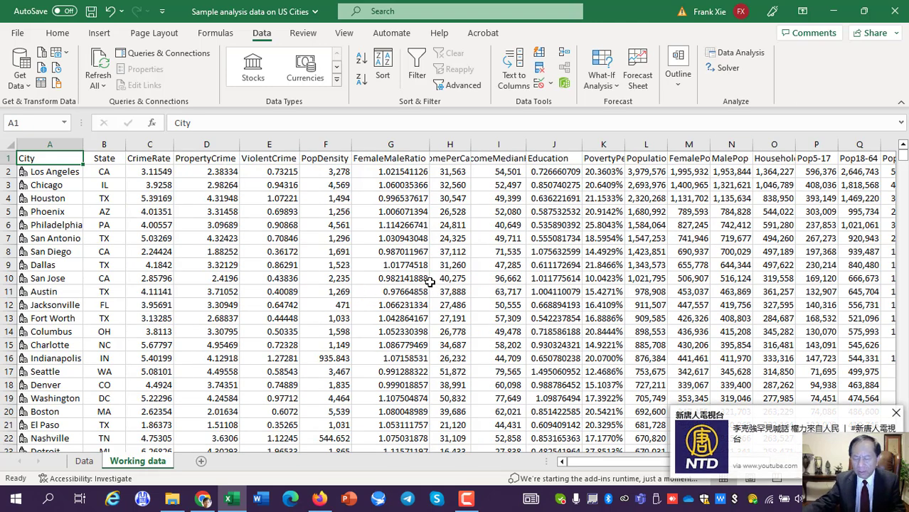
{"action": "left_click", "coordinate": [244, 210]}
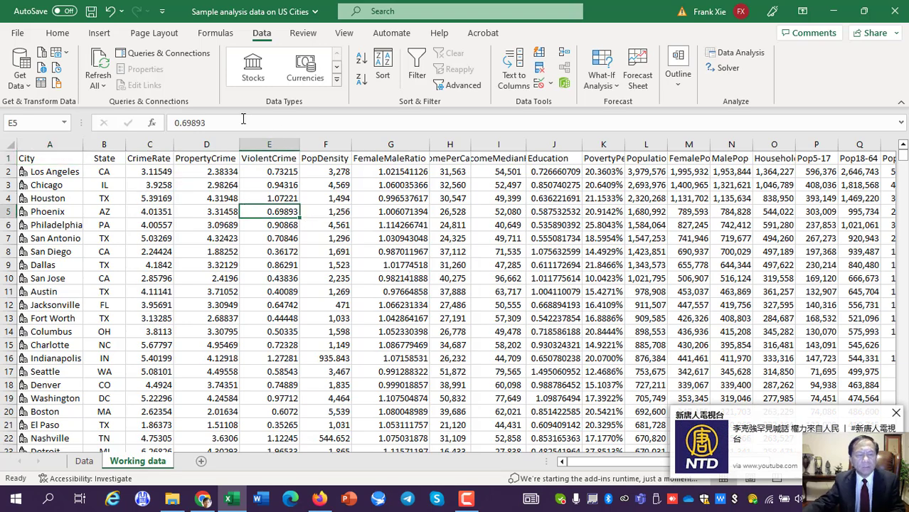
{"action": "left_click", "coordinate": [55, 37]}
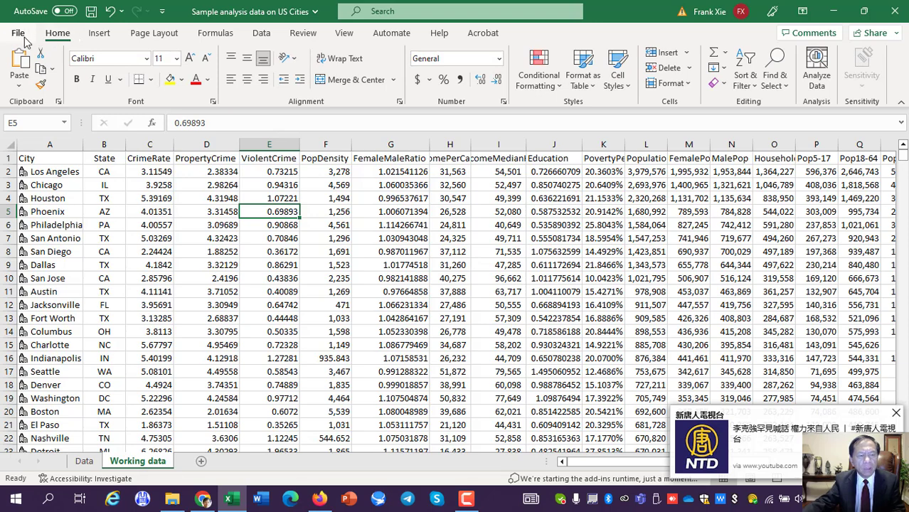
{"action": "left_click", "coordinate": [20, 34]}
{"action": "left_click", "coordinate": [19, 39]}
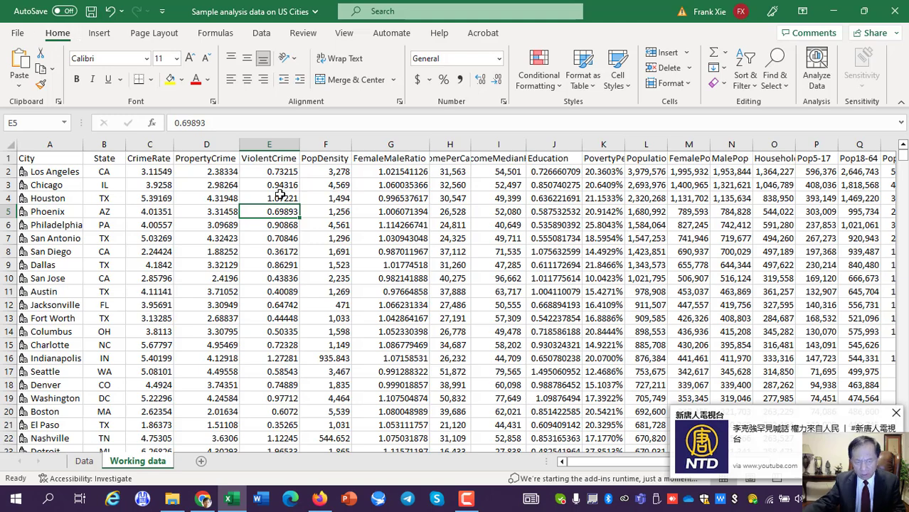
{"action": "left_click", "coordinate": [284, 197]}
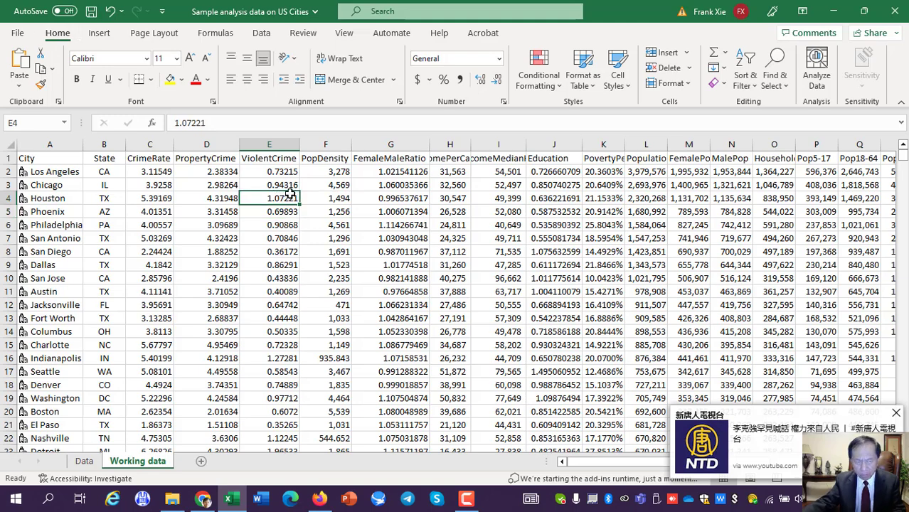
- Check the City, CrimeRate, PropertyCrime, ViolentCrime and PopDensity headings one by one
{"action": "left_click", "coordinate": [39, 158]}
{"action": "left_click", "coordinate": [142, 159]}
{"action": "left_click", "coordinate": [203, 157]}
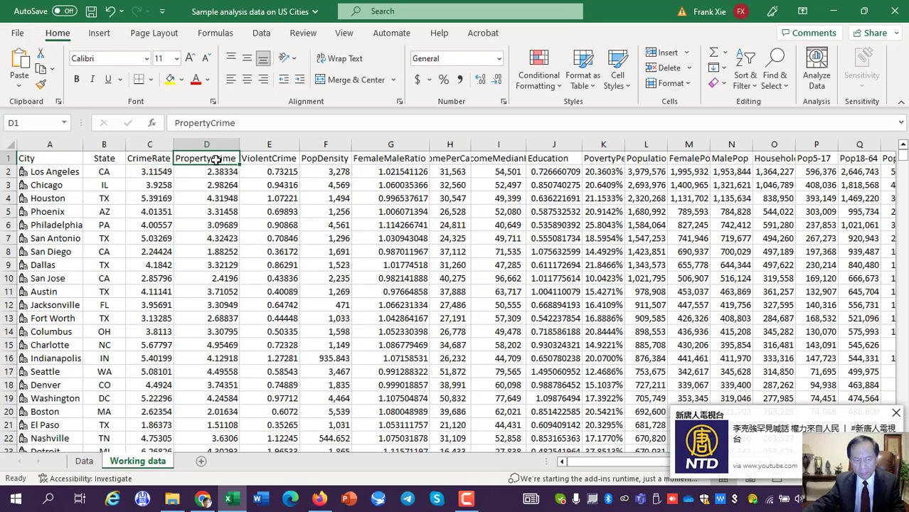
{"action": "left_click", "coordinate": [274, 160]}
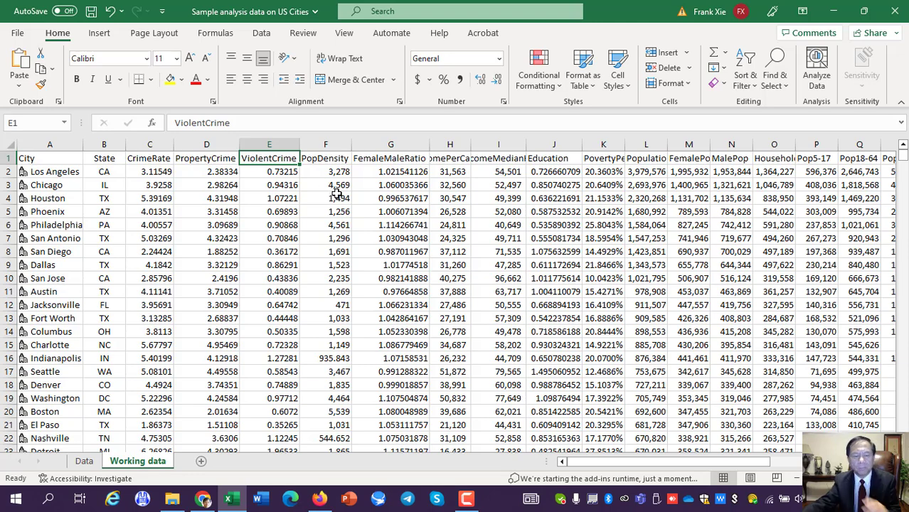
{"action": "left_click", "coordinate": [323, 162]}
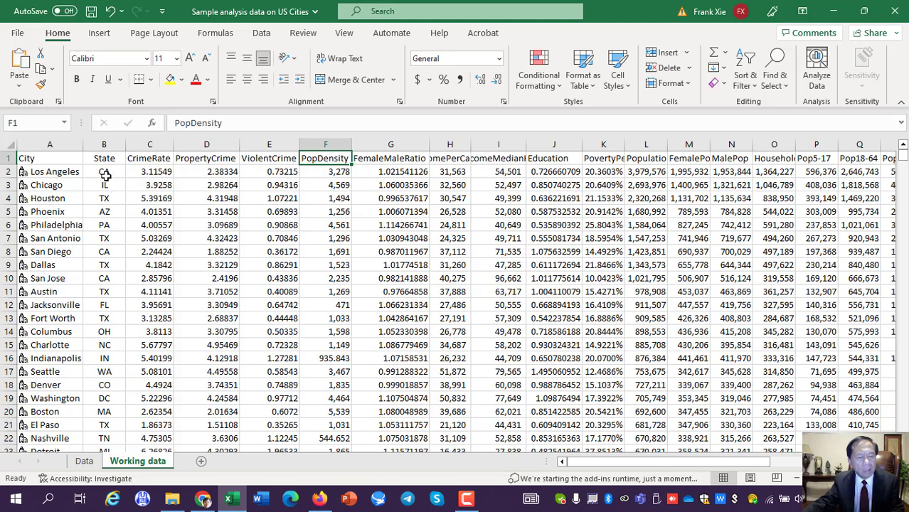
- Go through the Los Angeles record in row 2, from its CrimeRate value across to the population columns
{"action": "left_click", "coordinate": [149, 172]}
{"action": "key", "text": "Right"}
{"action": "key", "text": "Left"}
{"action": "key", "text": "Right"}
{"action": "key", "text": "Right"}
{"action": "key", "text": "Right"}
{"action": "key", "text": "Right"}
{"action": "key", "text": "Right"}
{"action": "key", "text": "Right"}
{"action": "key", "text": "Right"}
{"action": "key", "text": "Right"}
{"action": "key", "text": "Right"}
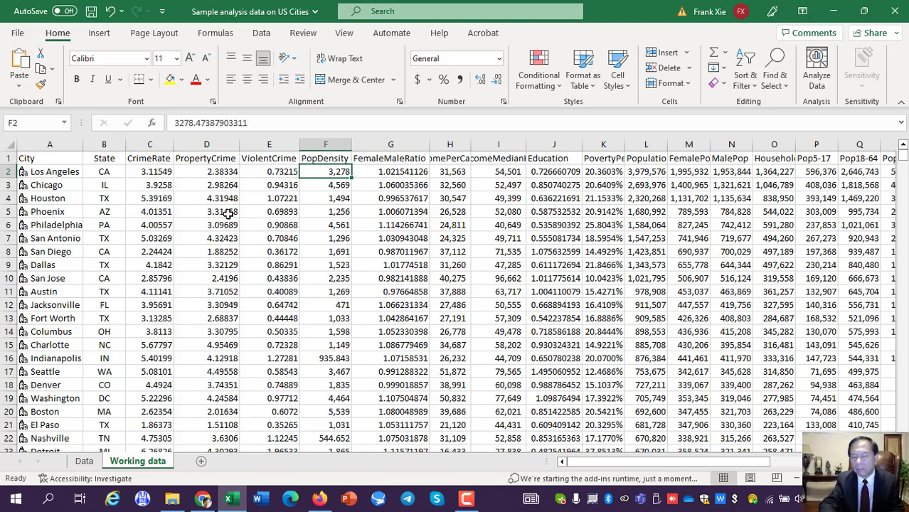
{"action": "key", "text": "Right"}
{"action": "key", "text": "Right"}
{"action": "key", "text": "Right"}
{"action": "key", "text": "Right"}
{"action": "key", "text": "Right"}
{"action": "key", "text": "Right"}
{"action": "key", "text": "Right"}
{"action": "key", "text": "Right"}
{"action": "key", "text": "Right"}
{"action": "key", "text": "Right"}
{"action": "key", "text": "Right"}
{"action": "key", "text": "Right"}
{"action": "key", "text": "Right"}
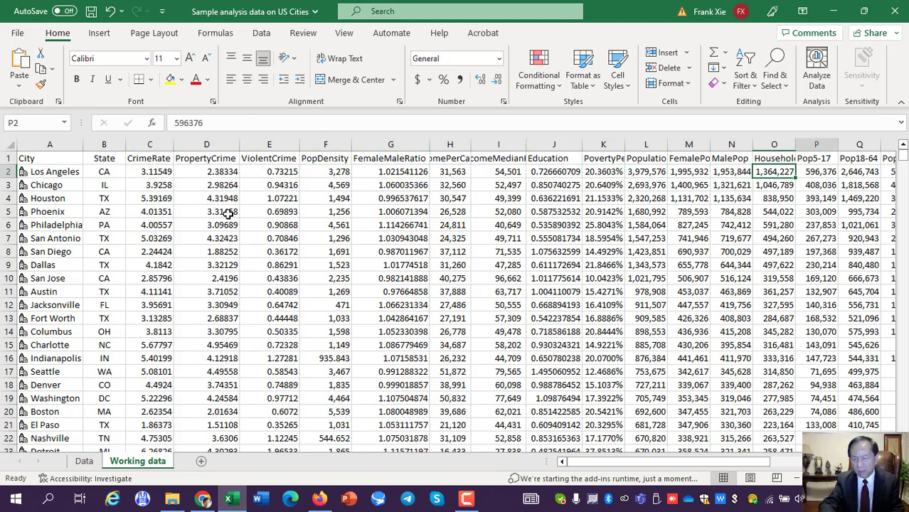
- Look over the rest of the Los Angeles record, return to its first columns and move down to the Chicago row
{"action": "key", "text": "Left"}
{"action": "key", "text": "Left"}
{"action": "key", "text": "Left"}
{"action": "key", "text": "Left"}
{"action": "key", "text": "Left"}
{"action": "key", "text": "Left"}
{"action": "key", "text": "Left"}
{"action": "key", "text": "Left"}
{"action": "key", "text": "Left"}
{"action": "key", "text": "Left"}
{"action": "key", "text": "Left"}
{"action": "key", "text": "Left"}
{"action": "key", "text": "Left"}
{"action": "key", "text": "Left"}
{"action": "key", "text": "Left"}
{"action": "key", "text": "Left"}
{"action": "key", "text": "Left"}
{"action": "key", "text": "Left"}
{"action": "key", "text": "Left"}
{"action": "key", "text": "Left"}
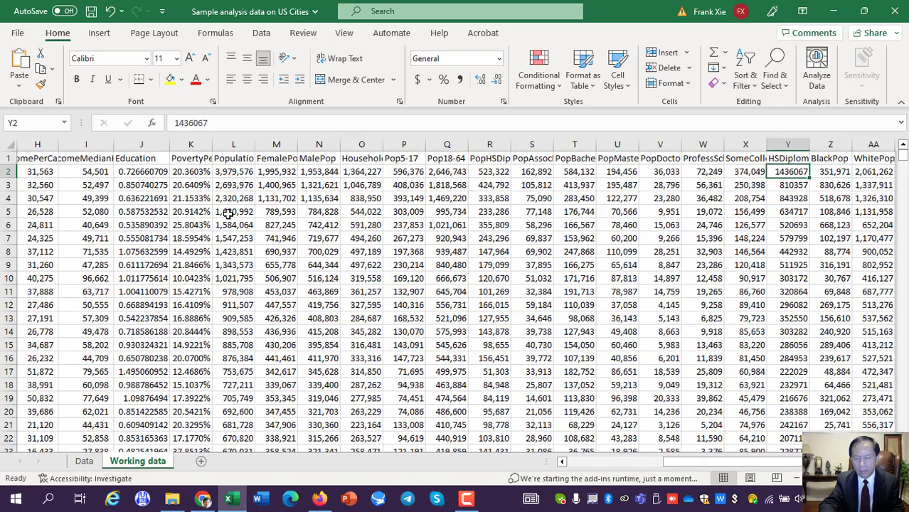
{"action": "key", "text": "Right"}
{"action": "key", "text": "Right"}
{"action": "key", "text": "Right"}
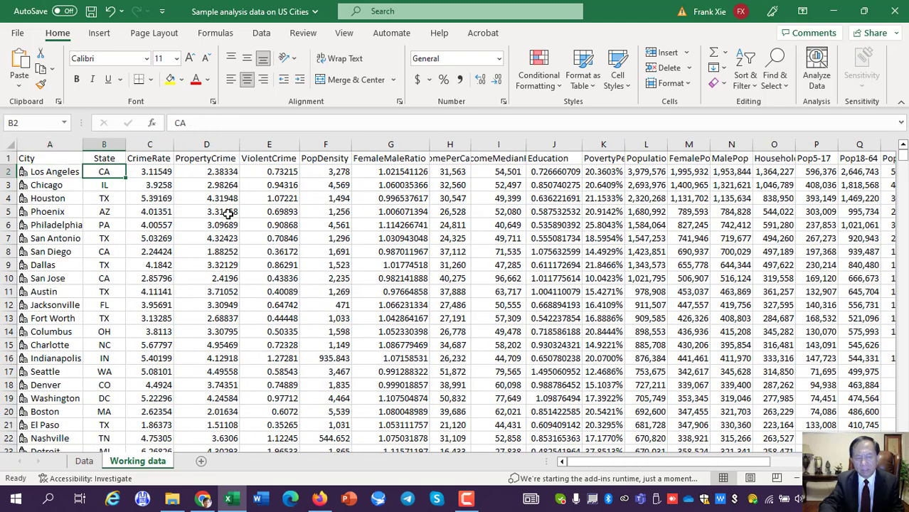
{"action": "key", "text": "Down"}
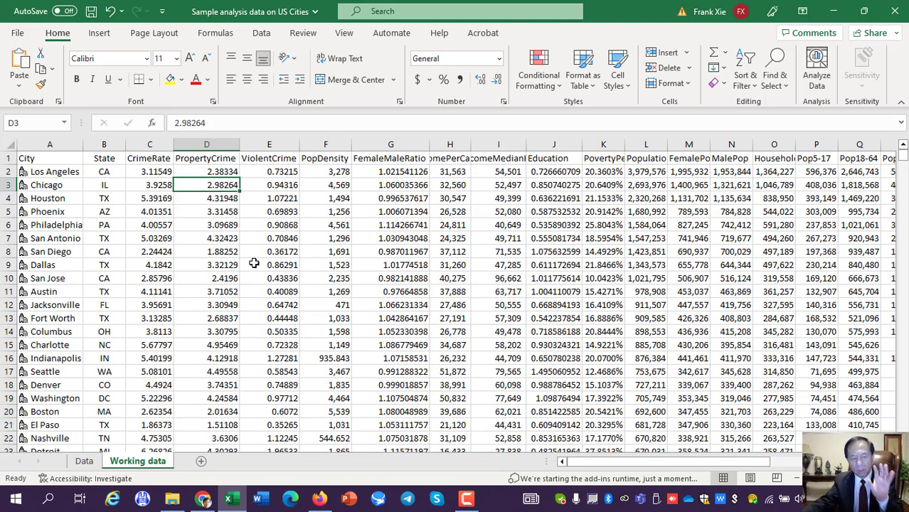
- Save the workbook and copy all cells of the Working data sheet
{"action": "left_click", "coordinate": [91, 11]}
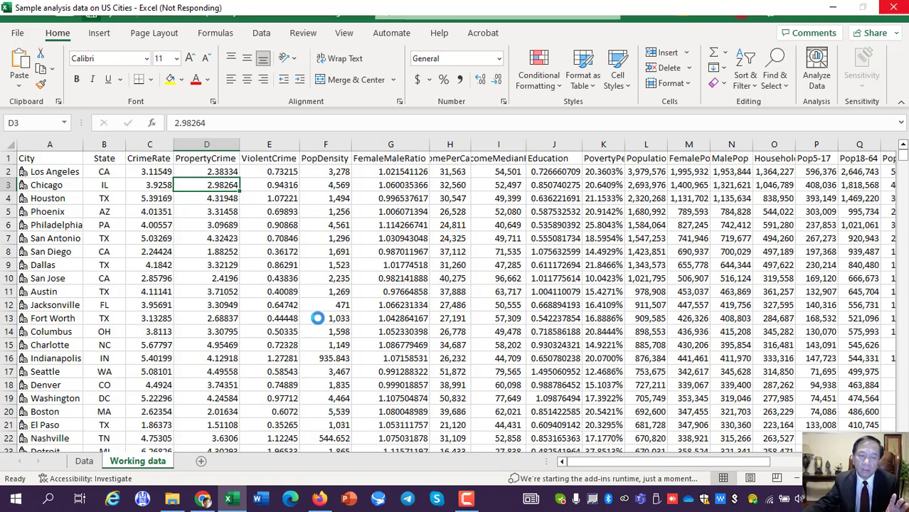
{"action": "left_click", "coordinate": [10, 143]}
{"action": "right_click", "coordinate": [67, 202]}
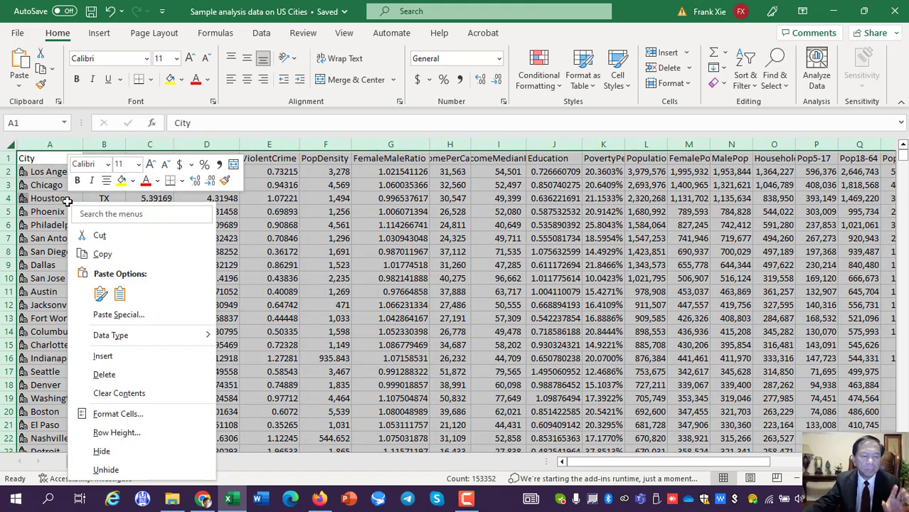
{"action": "left_click", "coordinate": [112, 257]}
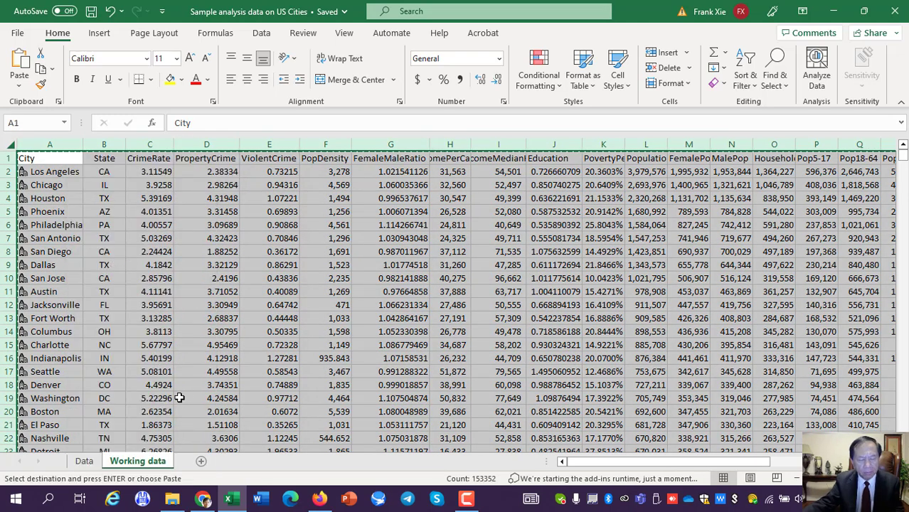
- Add a new sheet after Working data and try to name it Worksheet and paste the copied data into it
{"action": "left_click", "coordinate": [202, 462]}
{"action": "double_click", "coordinate": [197, 462]}
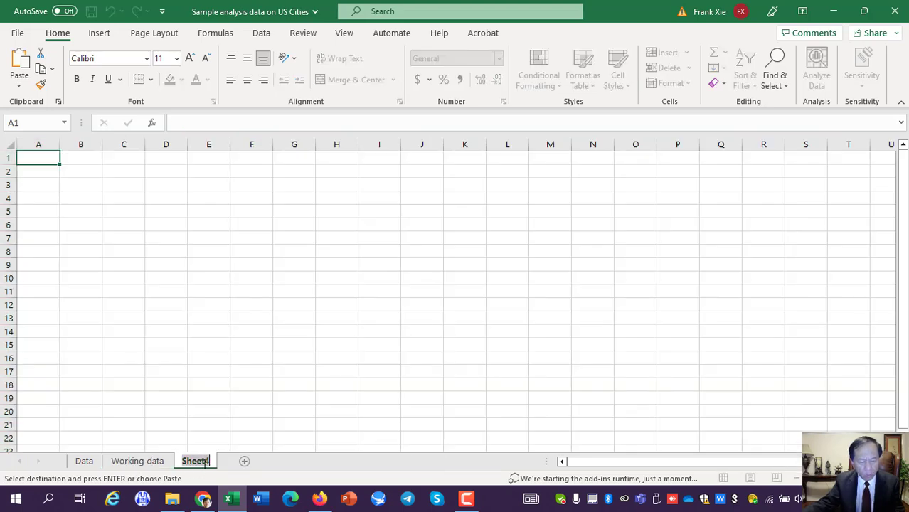
{"action": "type", "text": "Workshe"}
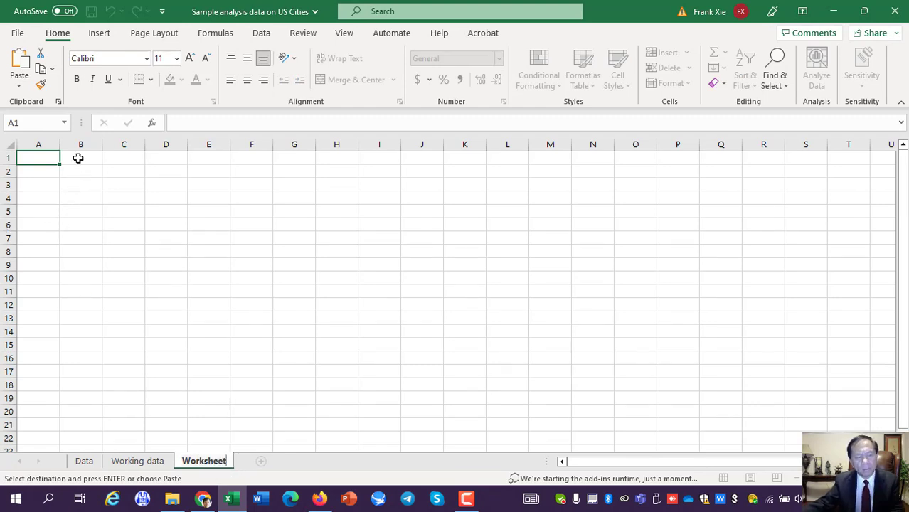
{"action": "left_click", "coordinate": [19, 71]}
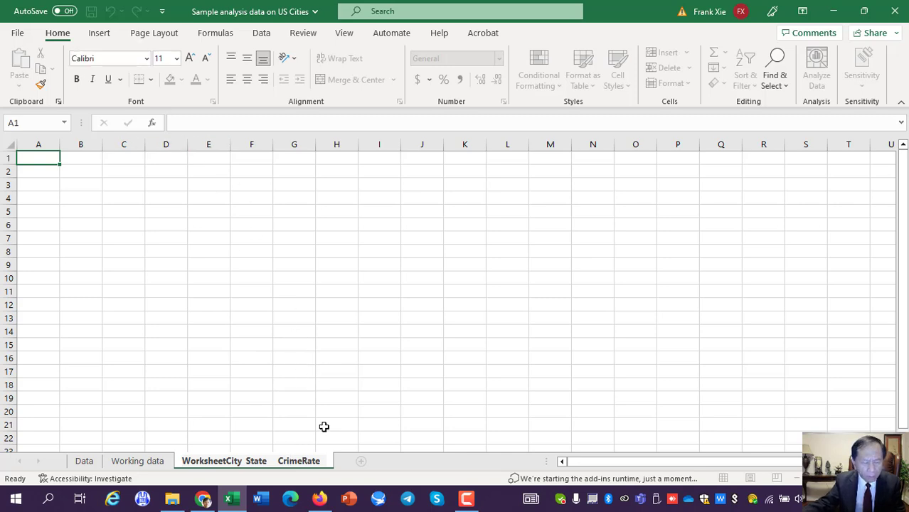
{"action": "key", "text": "Return"}
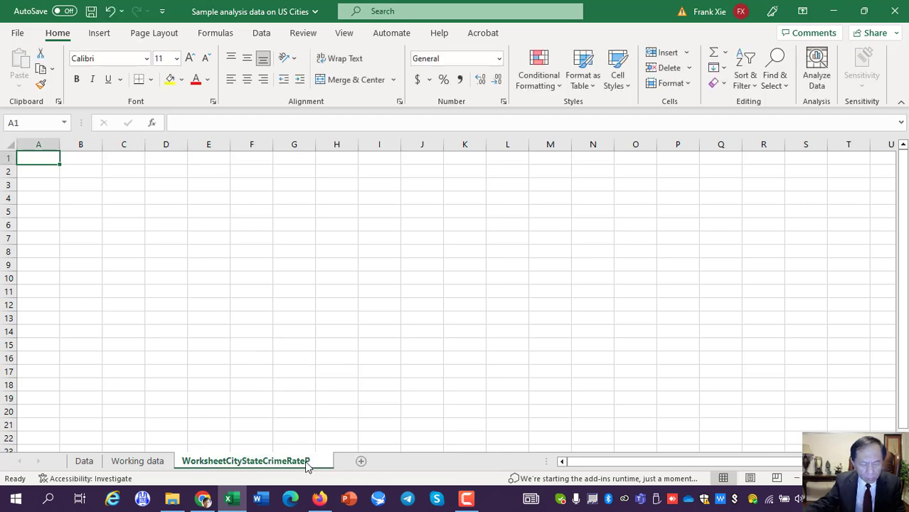
- Replace the new sheet's faulty name with Worksheet
{"action": "double_click", "coordinate": [308, 462]}
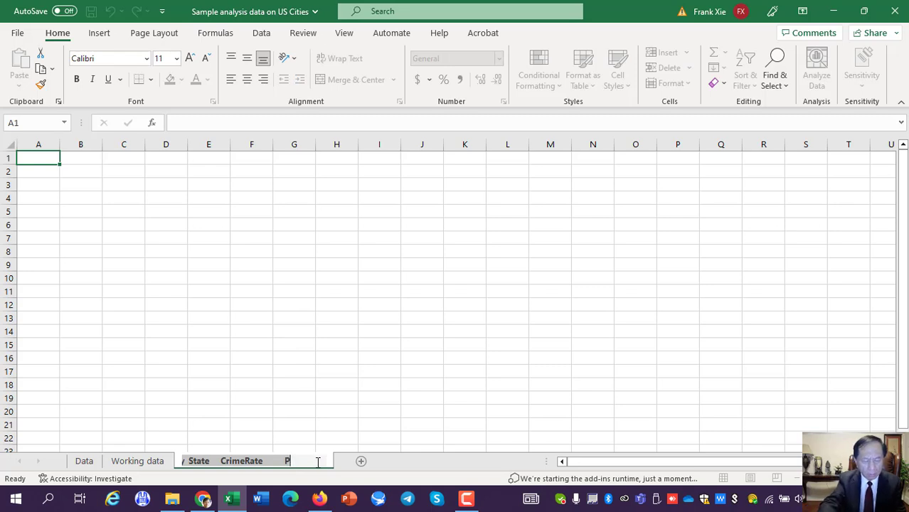
{"action": "key", "text": "ctrl+a"}
{"action": "key", "text": "BackSpace"}
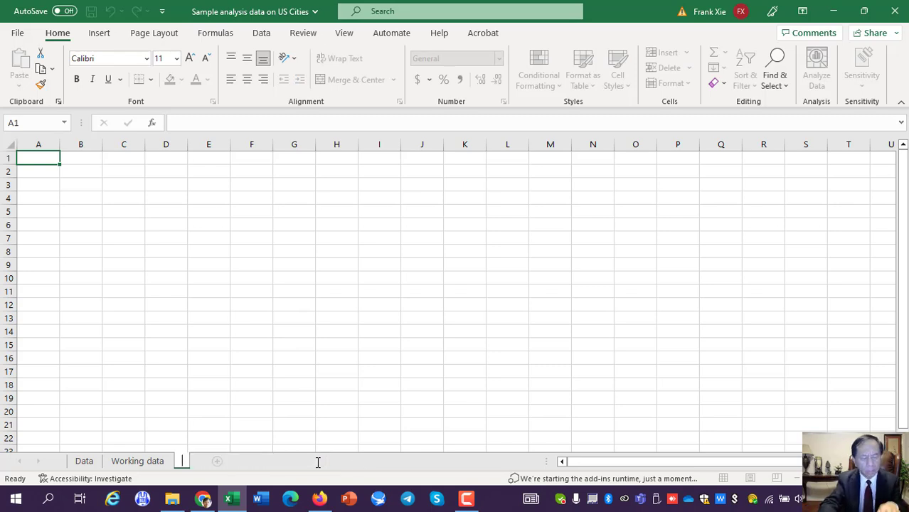
{"action": "type", "text": "Wor"}
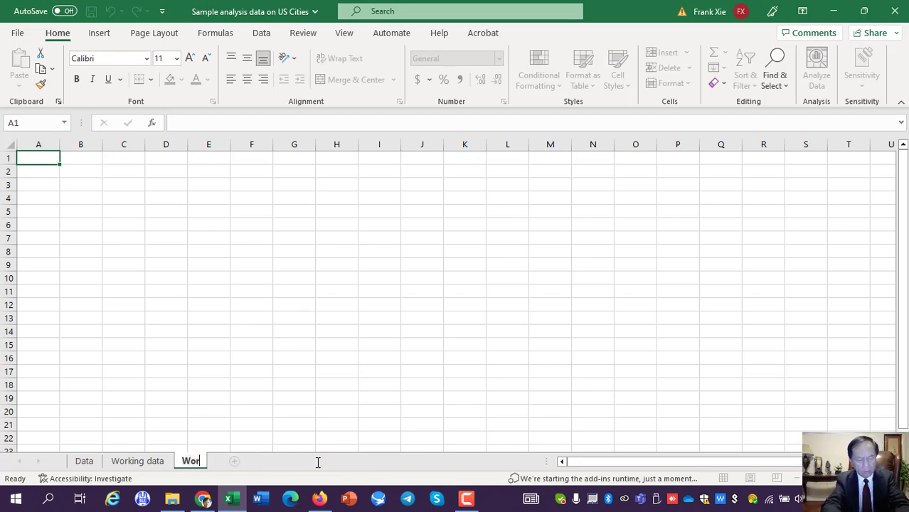
{"action": "type", "text": "ksheet"}
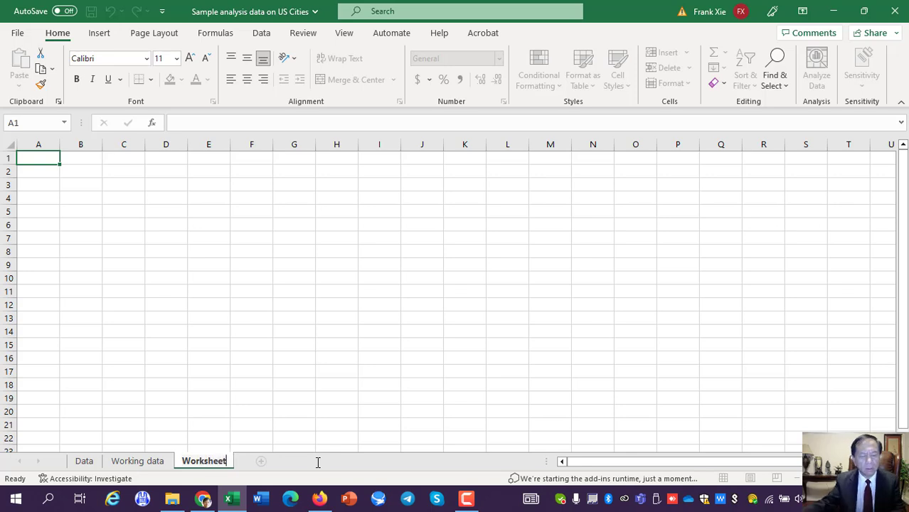
{"action": "left_click", "coordinate": [185, 281]}
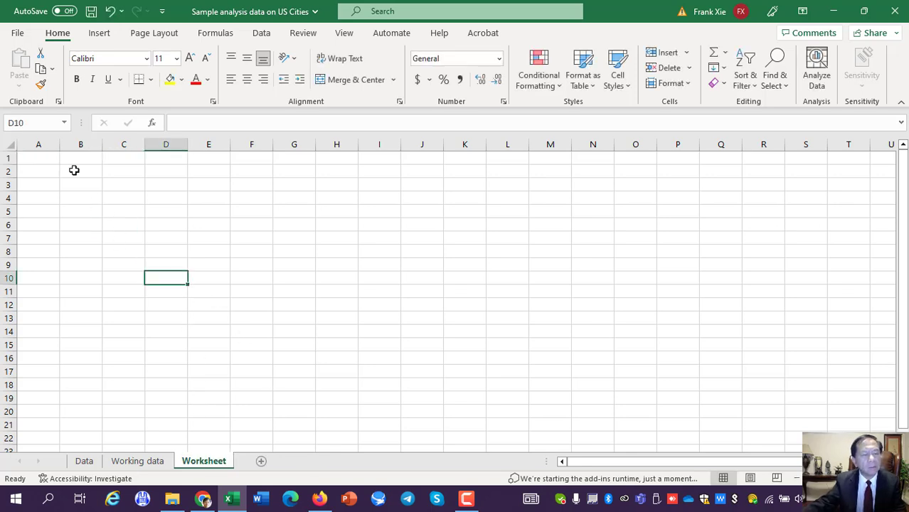
- Copy all cells of the Working data sheet and paste them as values into Worksheet starting at cell A1
{"action": "left_click", "coordinate": [135, 463]}
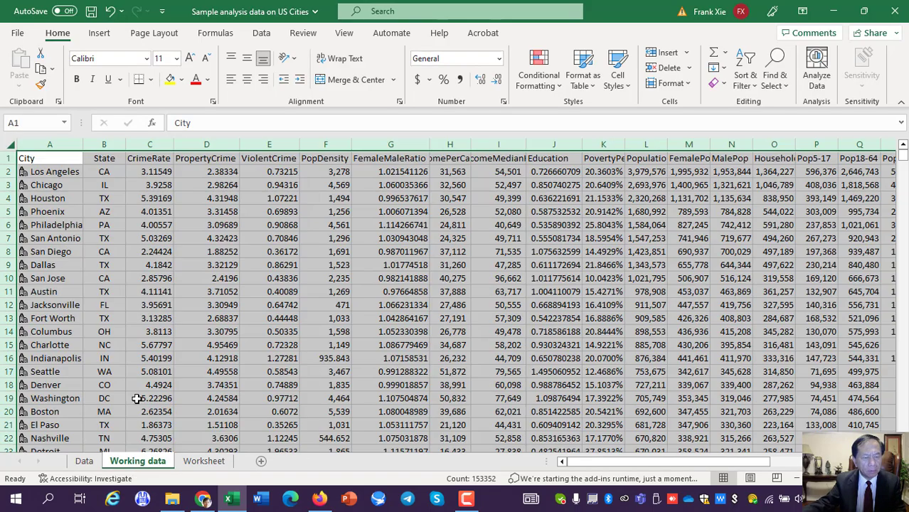
{"action": "right_click", "coordinate": [119, 248]}
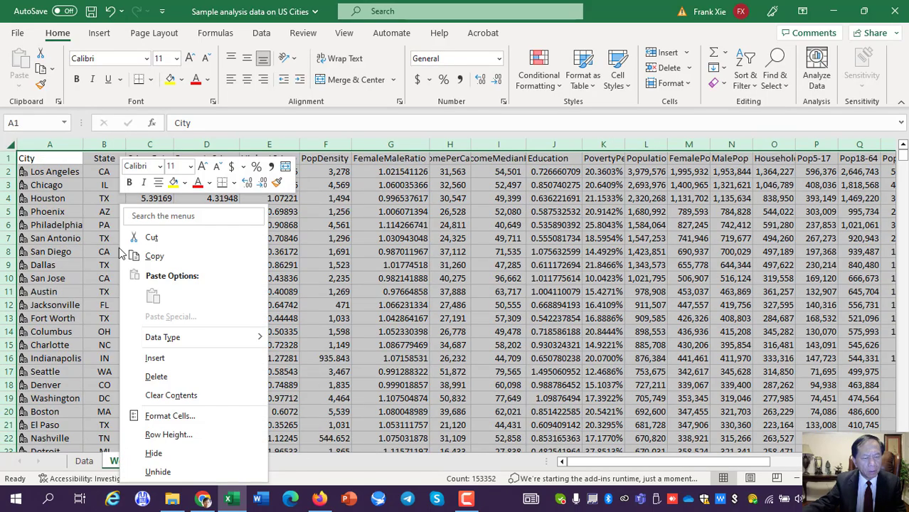
{"action": "left_click", "coordinate": [157, 257]}
{"action": "left_click", "coordinate": [190, 462]}
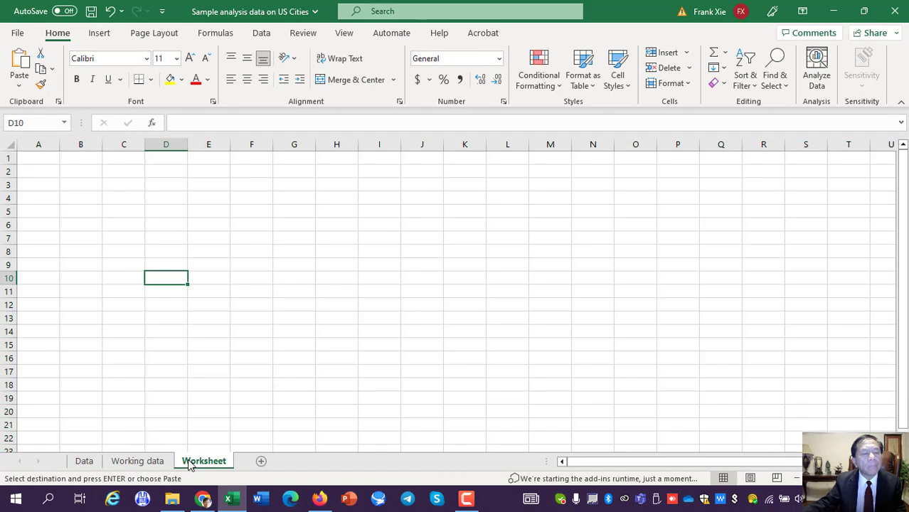
{"action": "left_click", "coordinate": [44, 156]}
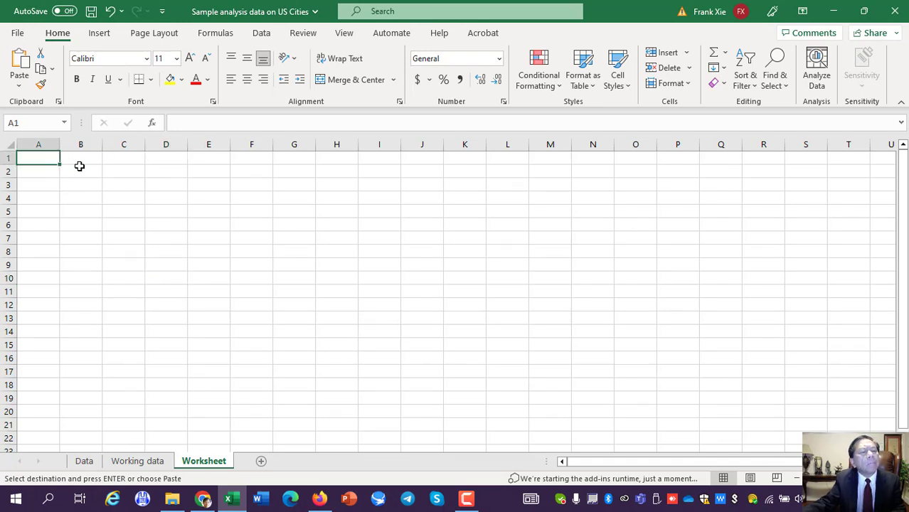
{"action": "left_click", "coordinate": [19, 88]}
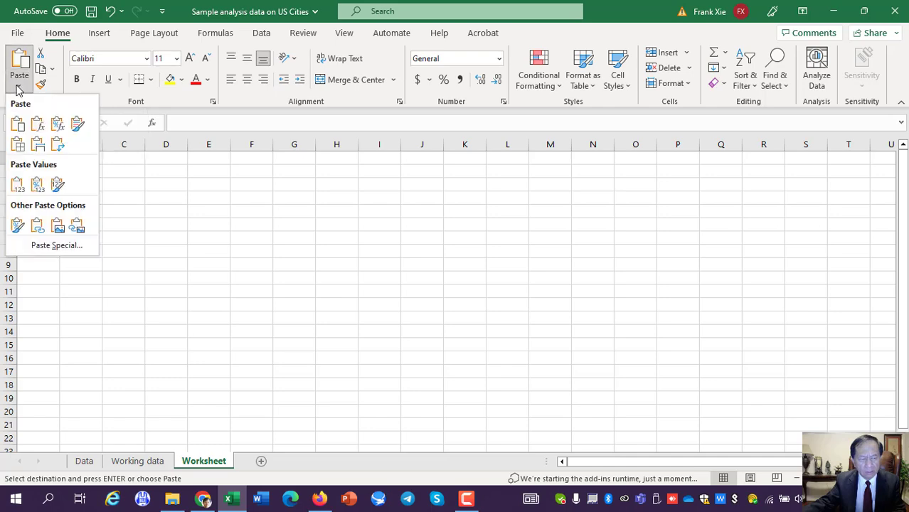
{"action": "left_click", "coordinate": [17, 184]}
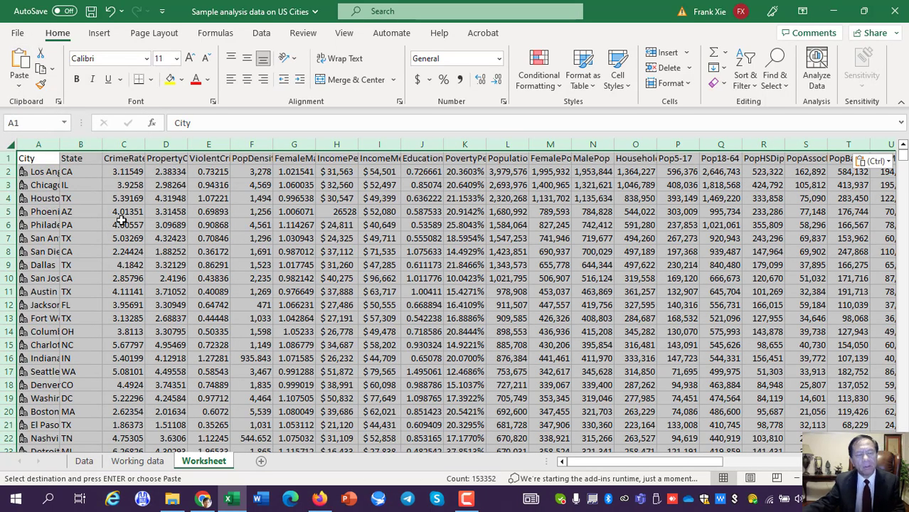
- Widen all columns of Worksheet equally by a small amount and clear the full-sheet selection
{"action": "double_click", "coordinate": [60, 144]}
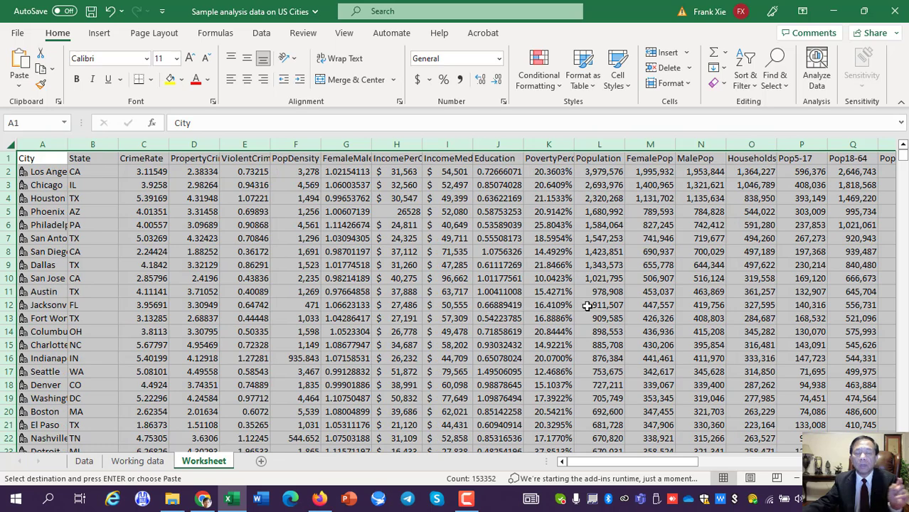
{"action": "left_click", "coordinate": [228, 304]}
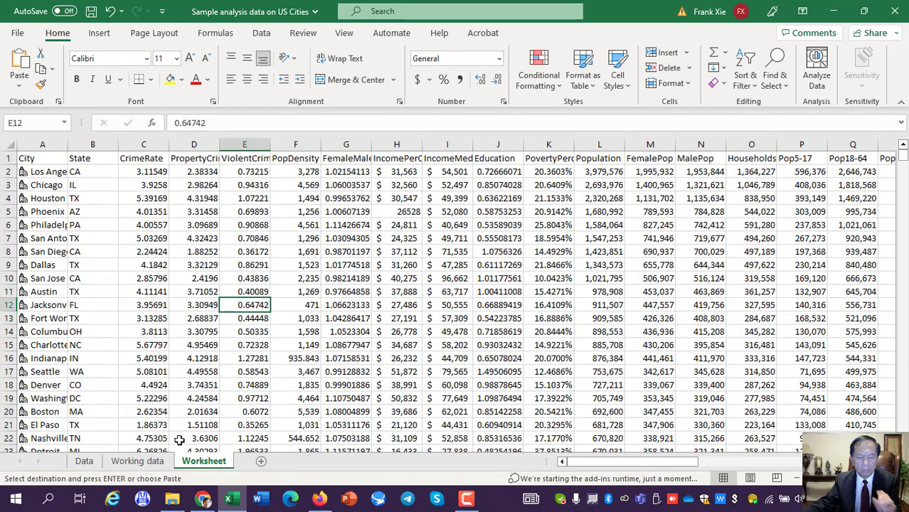
- Compare the Working data sheet with the pasted copy, and return to Worksheet
{"action": "left_click", "coordinate": [151, 463]}
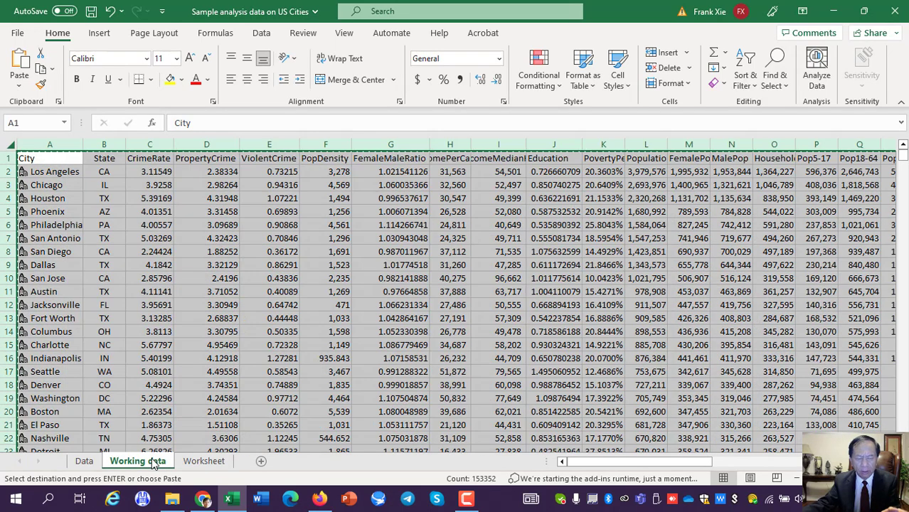
{"action": "left_click", "coordinate": [163, 279]}
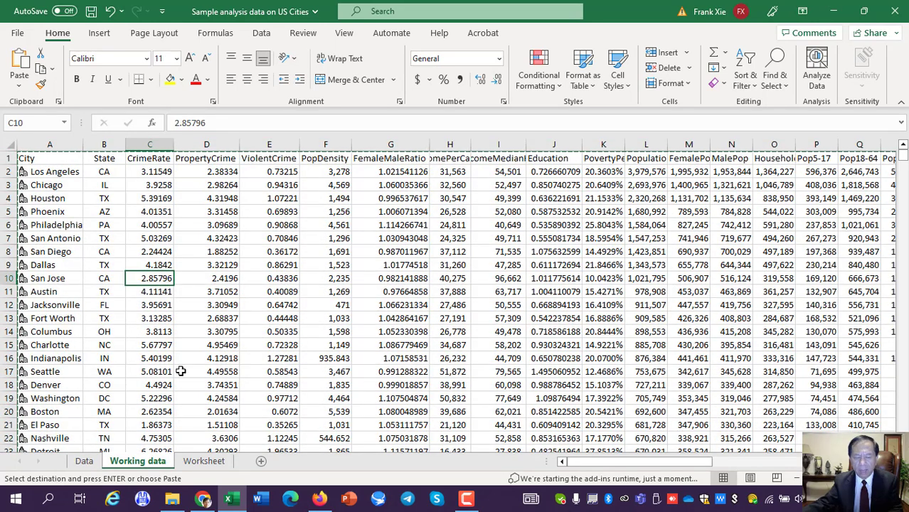
{"action": "left_click", "coordinate": [203, 464]}
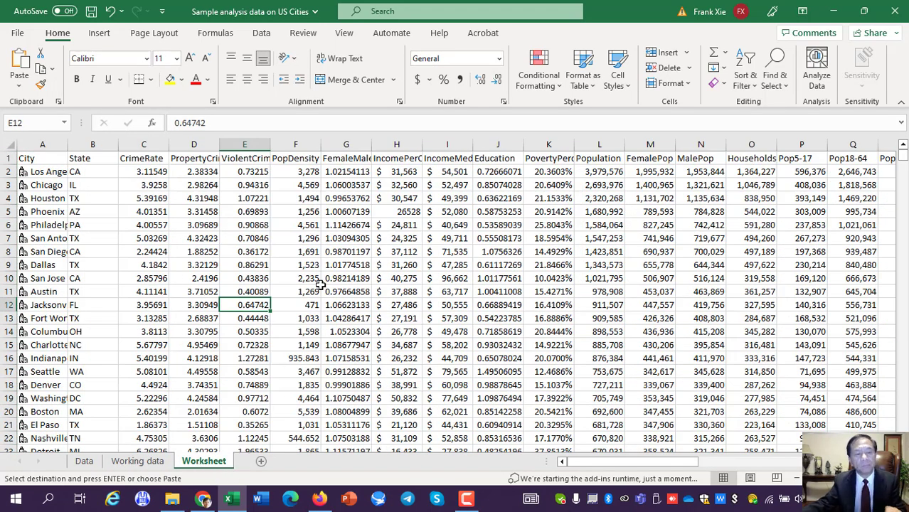
- Narrow the State column slightly in Worksheet and save the workbook
{"action": "left_click_drag", "start_coordinate": [117, 140], "coordinate": [111, 141]}
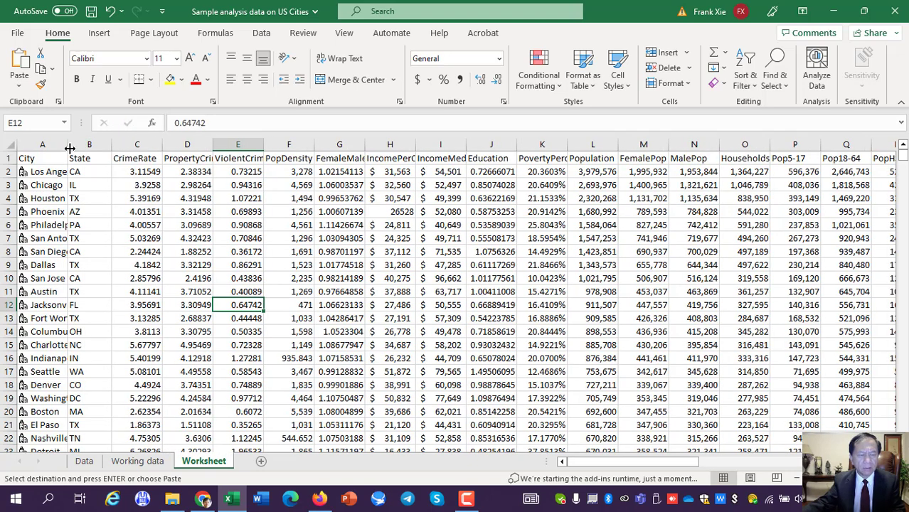
{"action": "left_click", "coordinate": [205, 224]}
{"action": "left_click", "coordinate": [91, 11]}
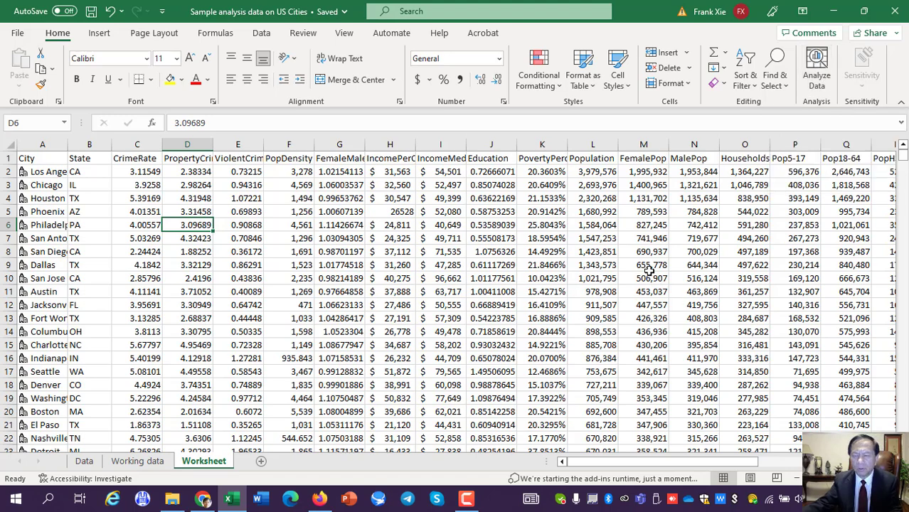
- Look at the Analyze Data suggestions and insights for the city dataset, and close them again
{"action": "left_click", "coordinate": [136, 172]}
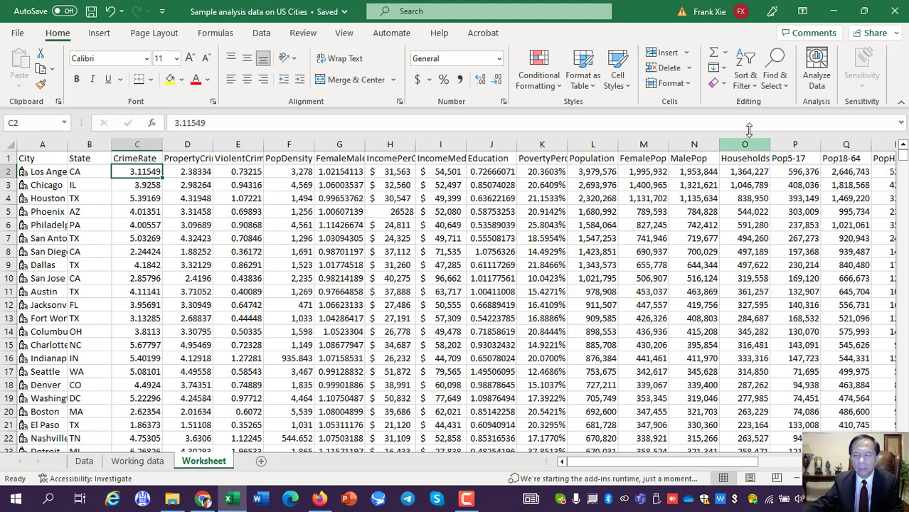
{"action": "left_click", "coordinate": [811, 64]}
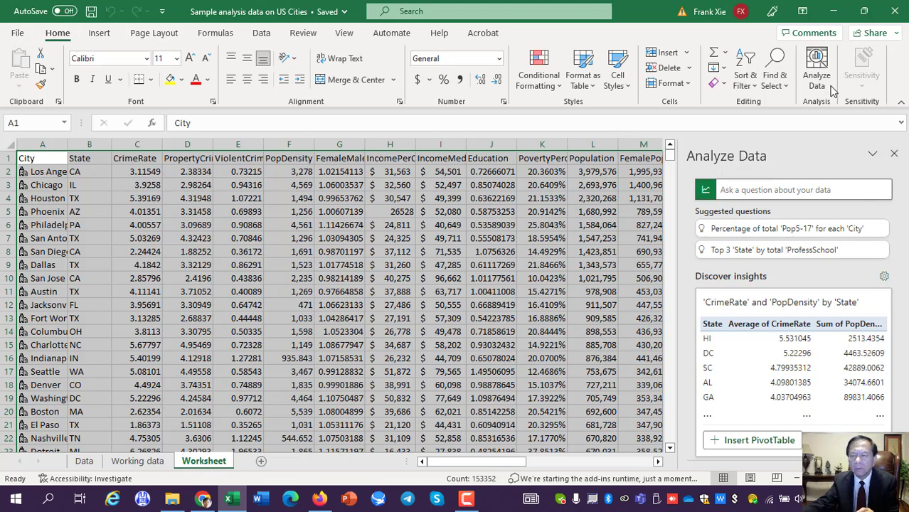
{"action": "left_click", "coordinate": [894, 154]}
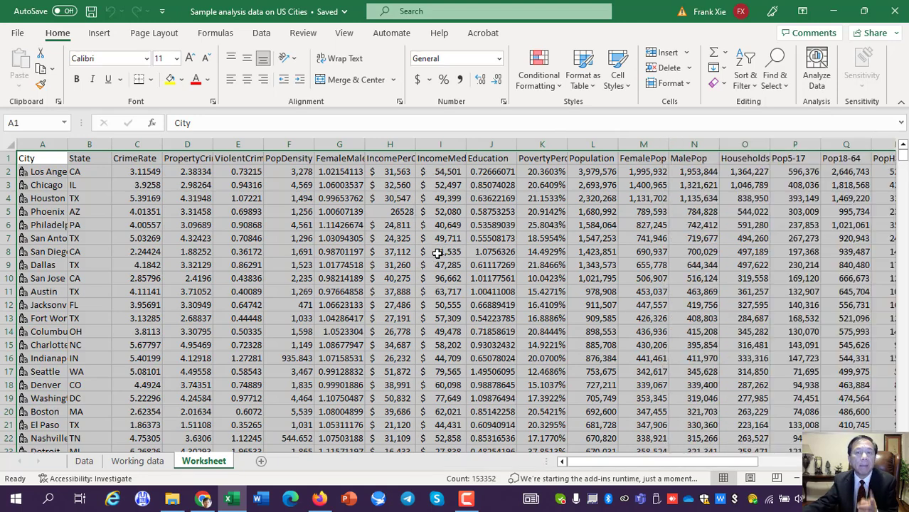
{"action": "left_click", "coordinate": [338, 225]}
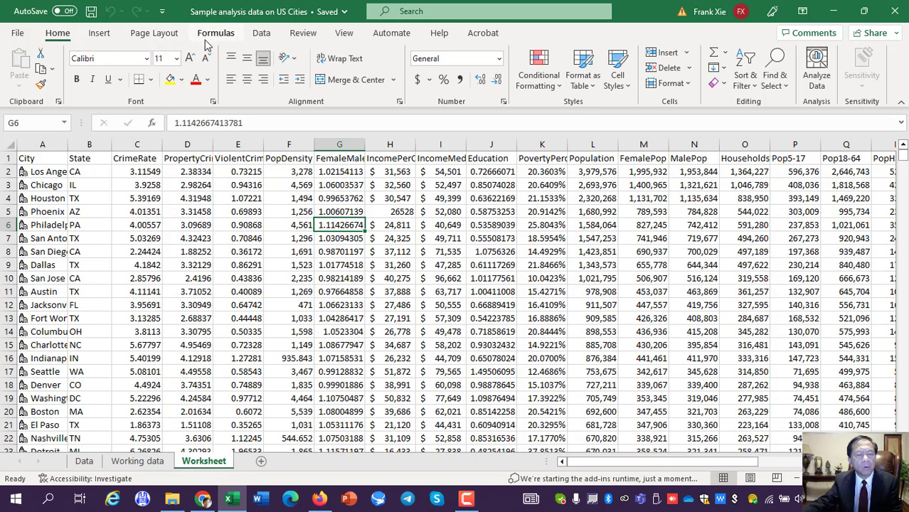
- Locate the Data Analysis tools for financial and scientific data analysis and return to the Home commands
{"action": "left_click", "coordinate": [262, 37]}
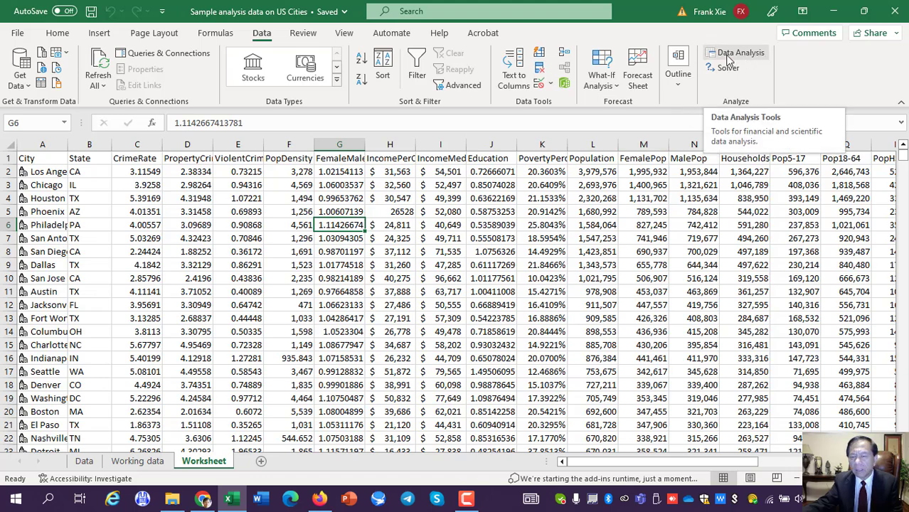
{"action": "left_click", "coordinate": [752, 56]}
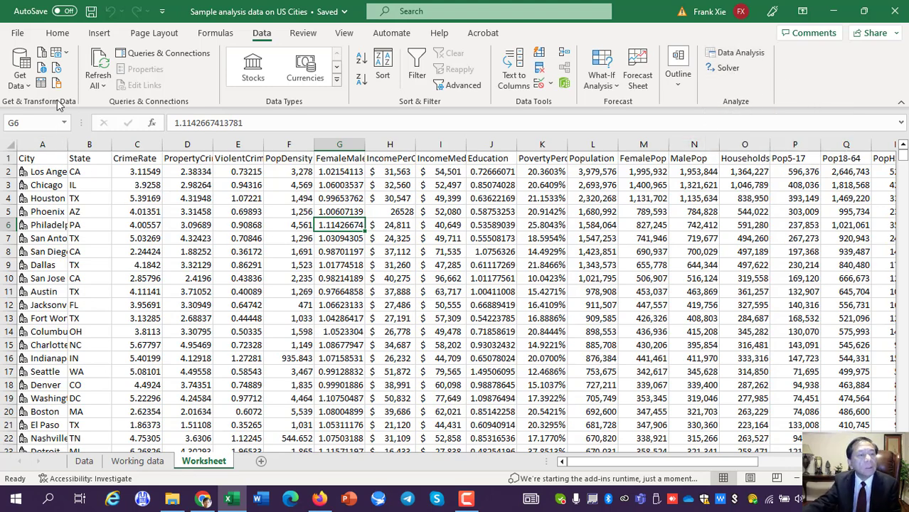
{"action": "left_click", "coordinate": [51, 34]}
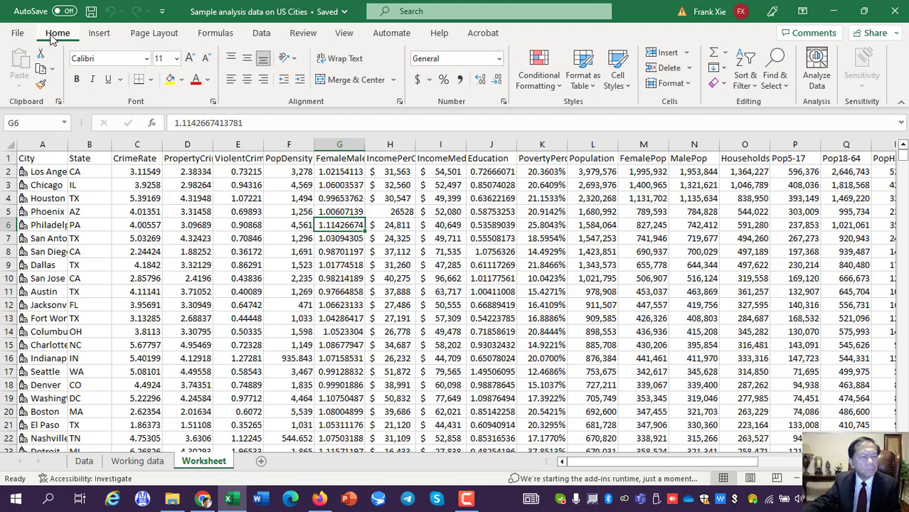
- Check the Analysis ToolPak entry among the add-ins in Excel Options and leave the options without changes
{"action": "left_click", "coordinate": [17, 34]}
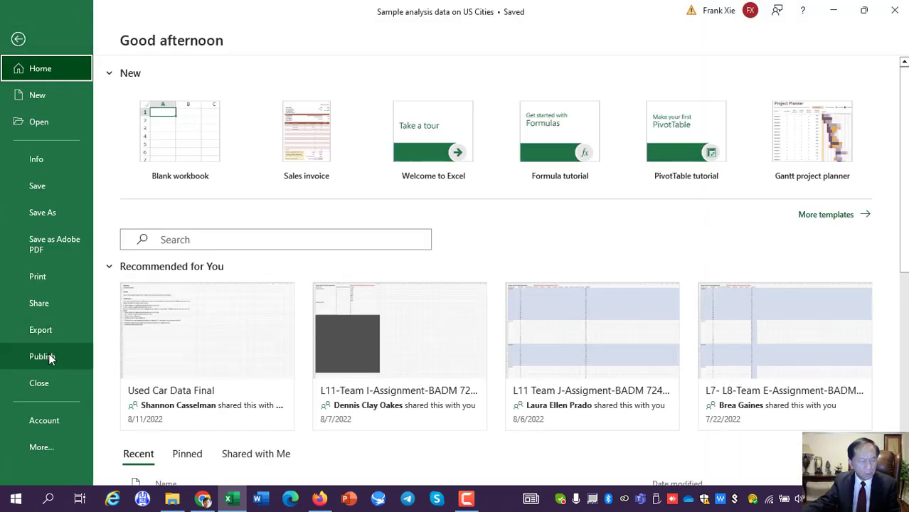
{"action": "left_click", "coordinate": [49, 449]}
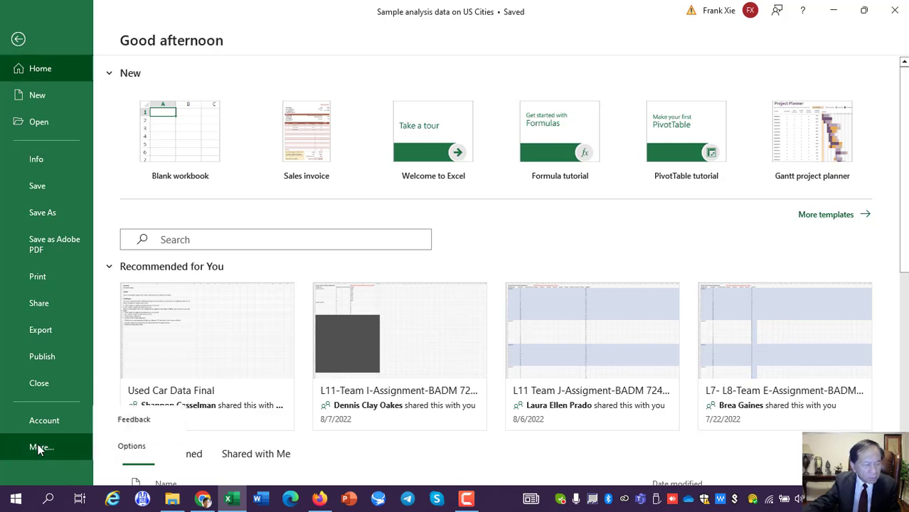
{"action": "left_click", "coordinate": [131, 448]}
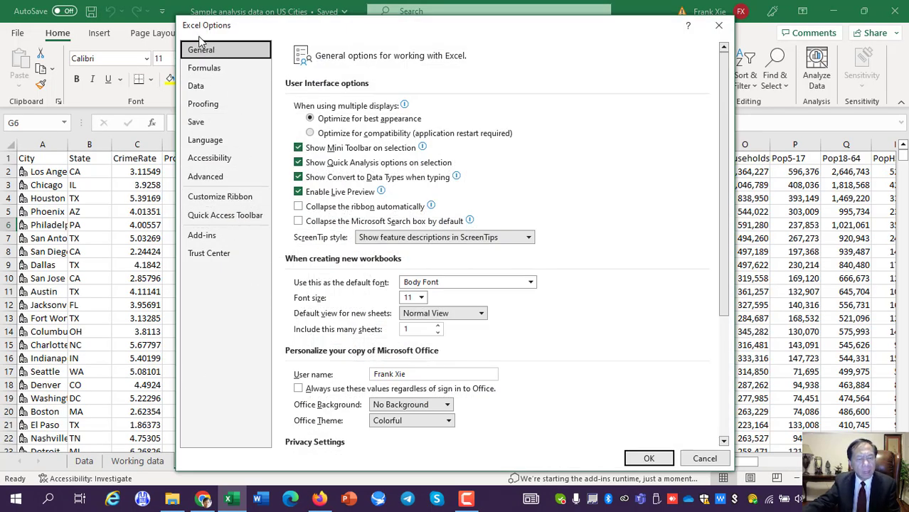
{"action": "left_click", "coordinate": [206, 236]}
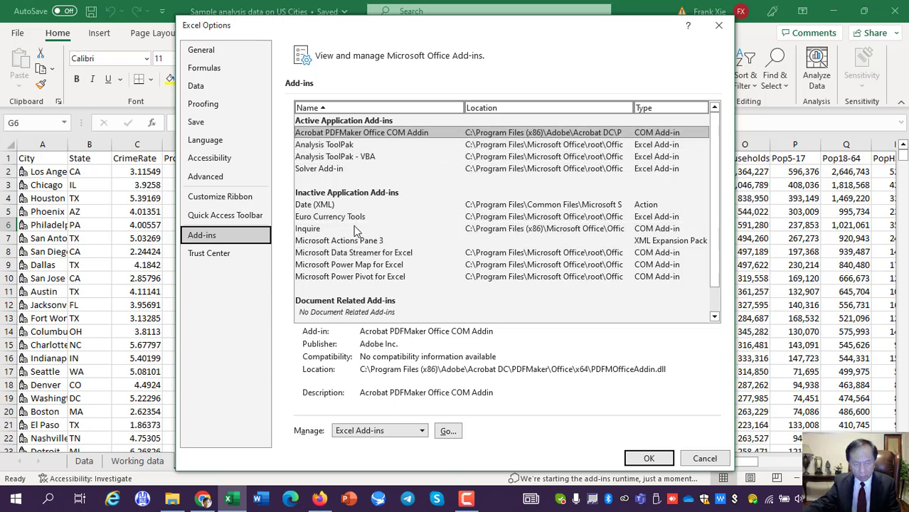
{"action": "left_click", "coordinate": [339, 146]}
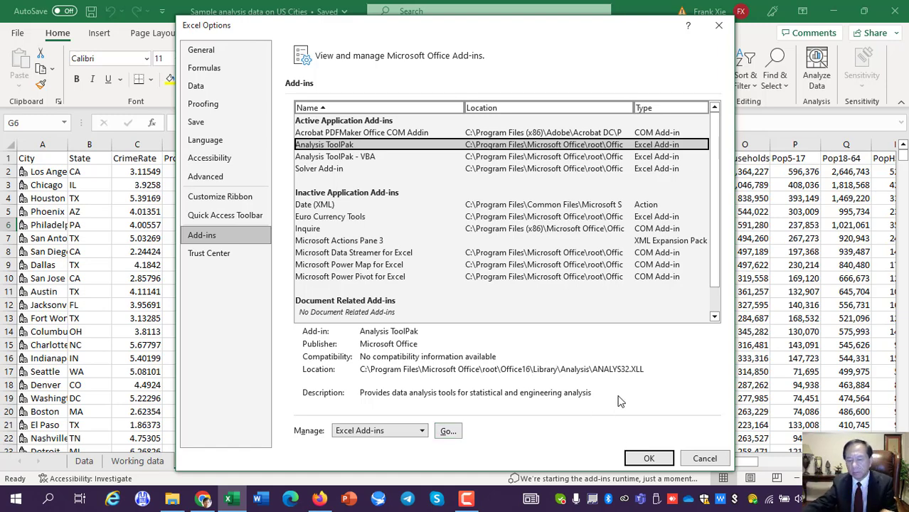
{"action": "left_click", "coordinate": [704, 459]}
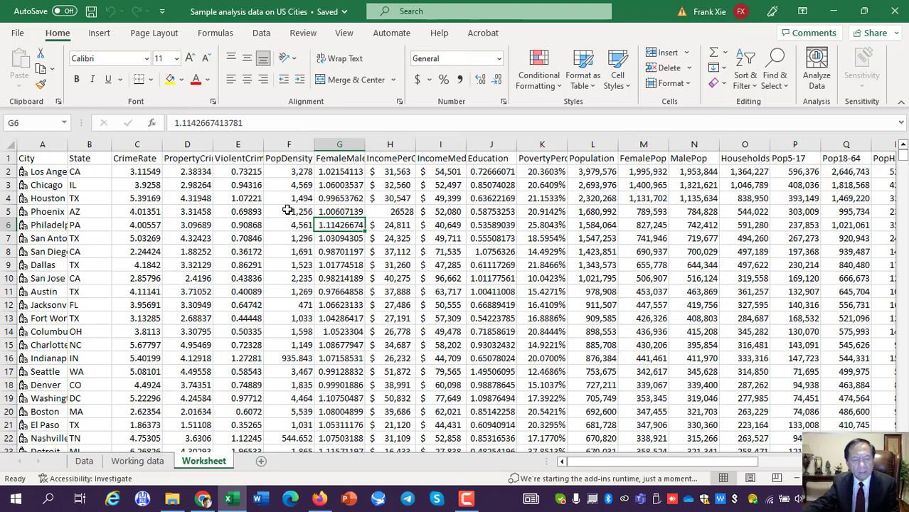
- Start the Descriptive Statistics tool from the Data Analysis tools for the Worksheet data
{"action": "left_click", "coordinate": [136, 198]}
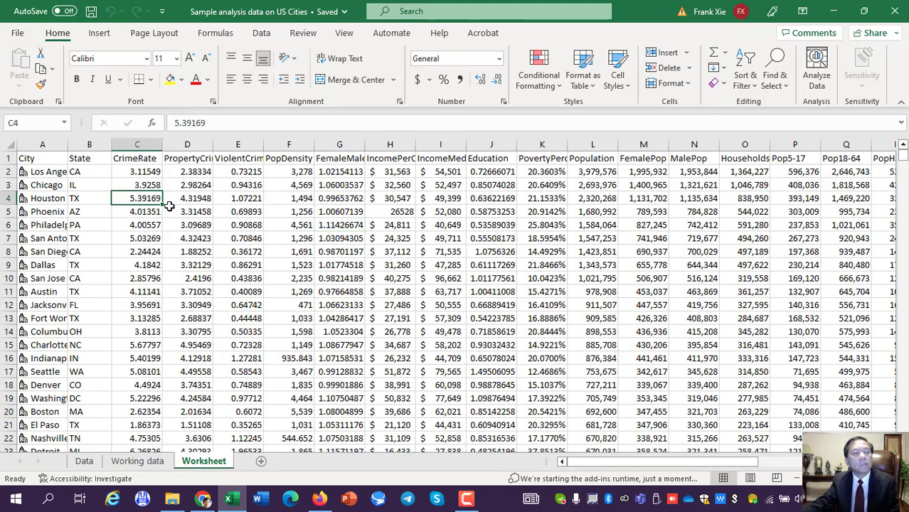
{"action": "left_click", "coordinate": [262, 33]}
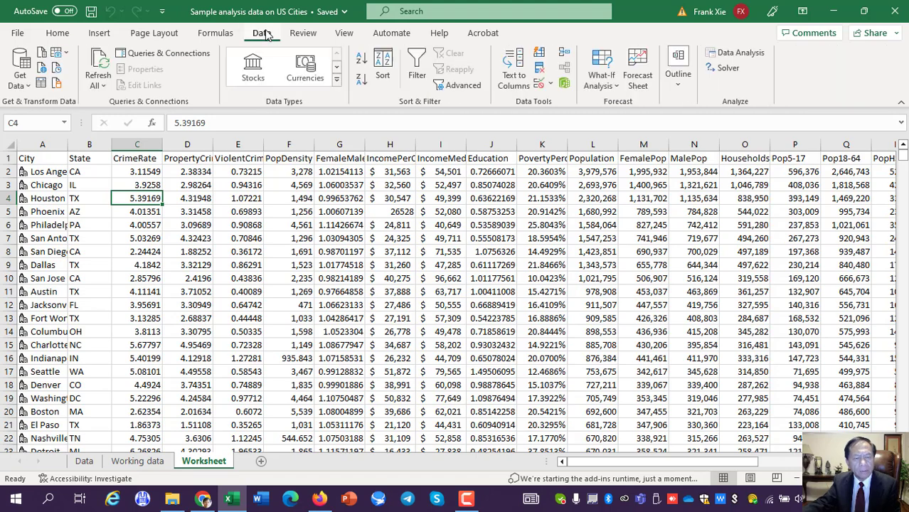
{"action": "left_click", "coordinate": [739, 53]}
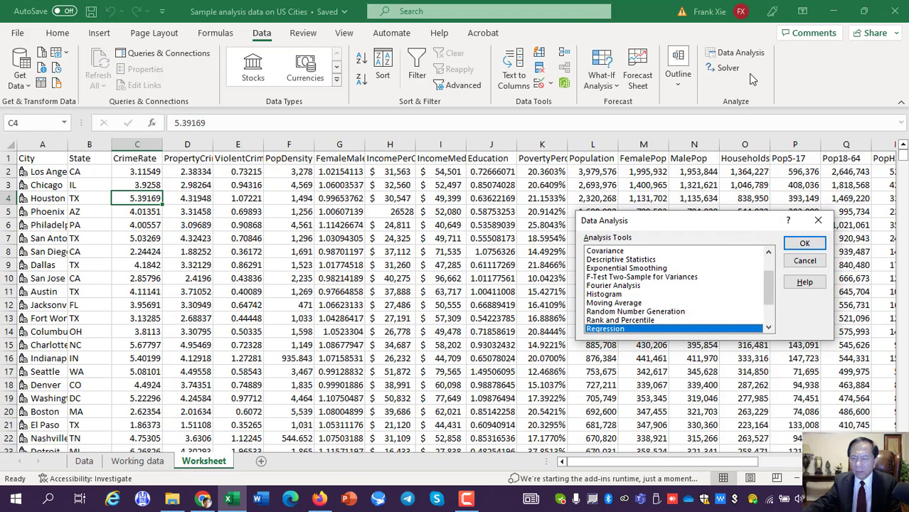
{"action": "left_click_drag", "start_coordinate": [736, 221], "coordinate": [455, 121]}
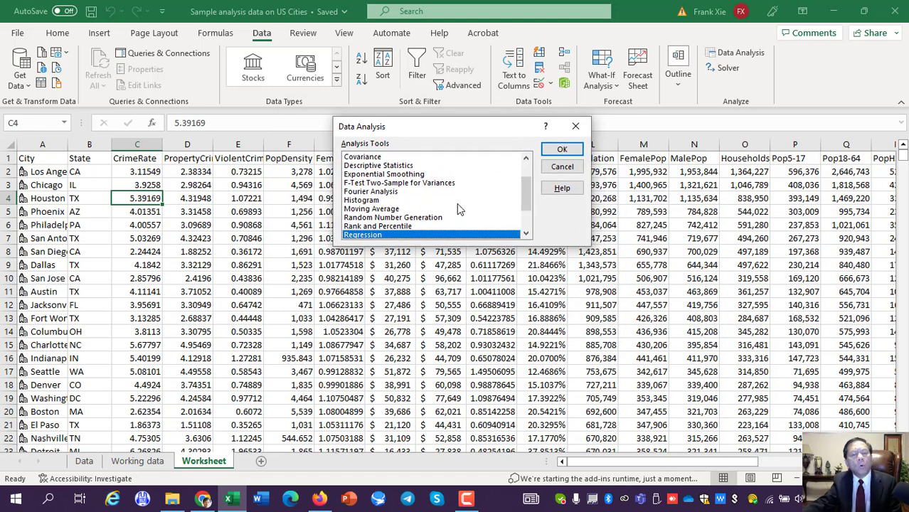
{"action": "scroll", "coordinate": [456, 207], "scroll_direction": "up", "scroll_amount": 2}
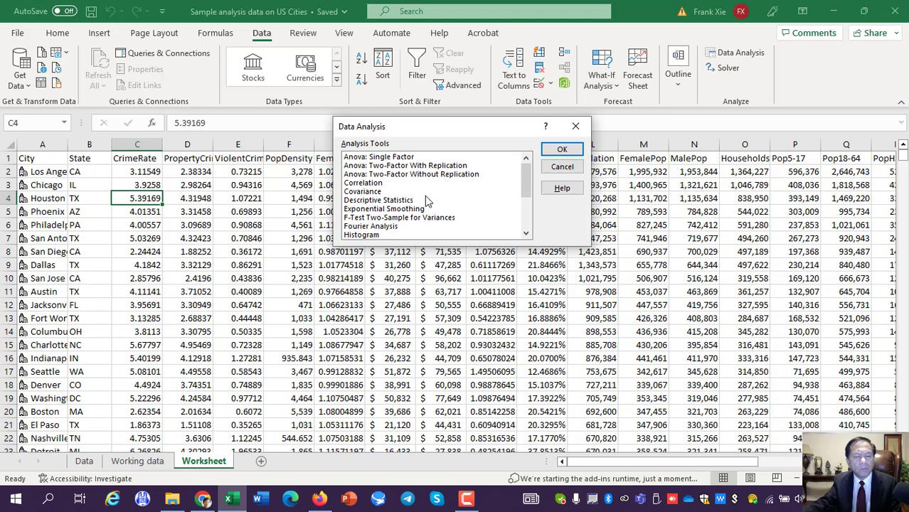
{"action": "left_click", "coordinate": [363, 201]}
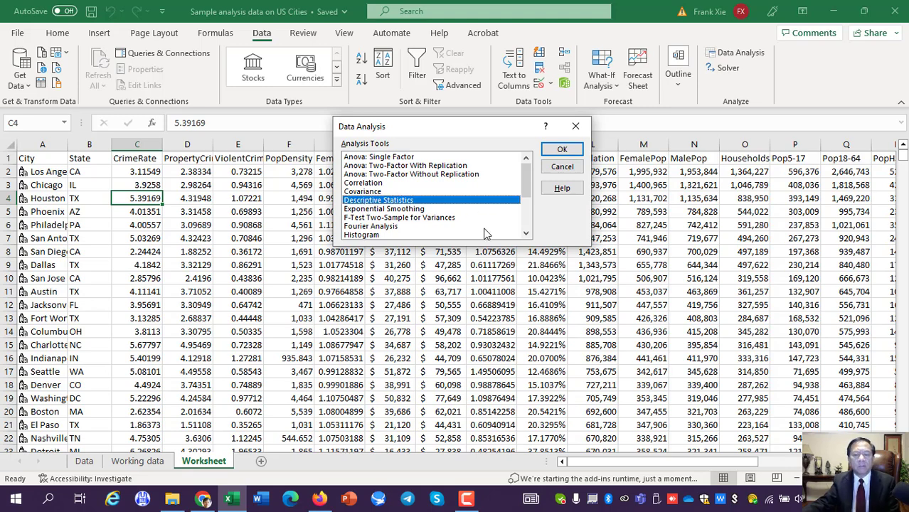
{"action": "left_click", "coordinate": [561, 151]}
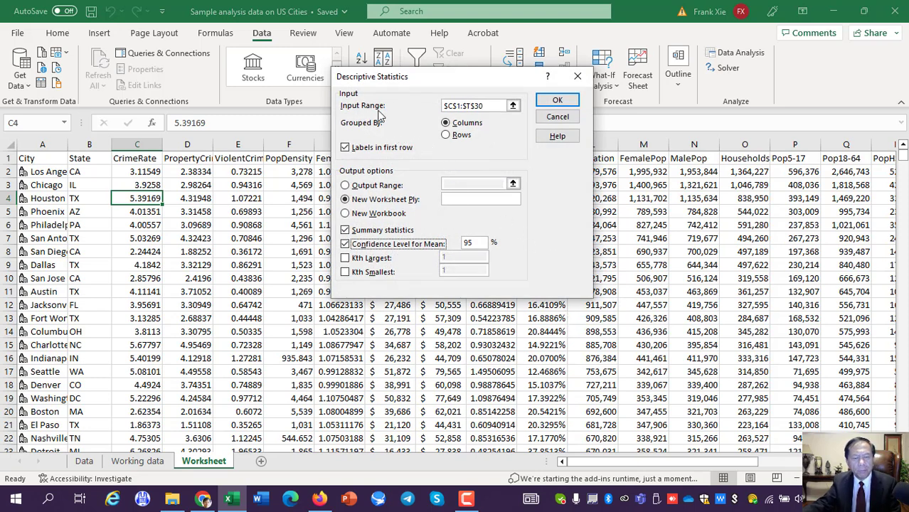
- Review which columns the Descriptive Statistics input range covers and clear the range
{"action": "left_click_drag", "start_coordinate": [442, 82], "coordinate": [524, 128]}
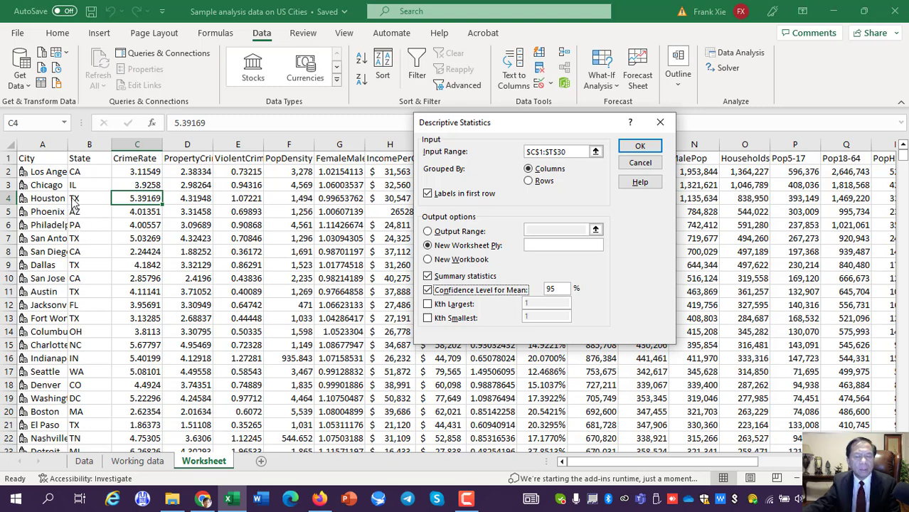
{"action": "left_click", "coordinate": [577, 151]}
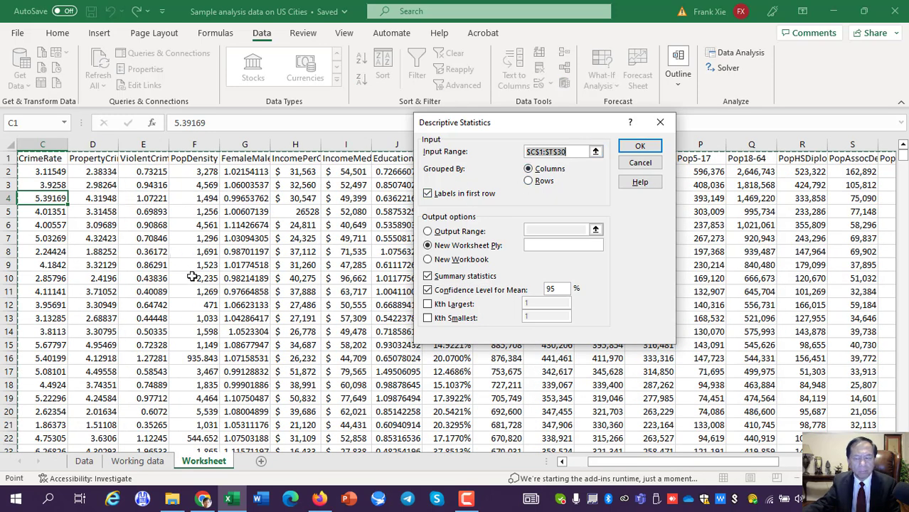
{"action": "left_click_drag", "start_coordinate": [608, 463], "coordinate": [583, 468]}
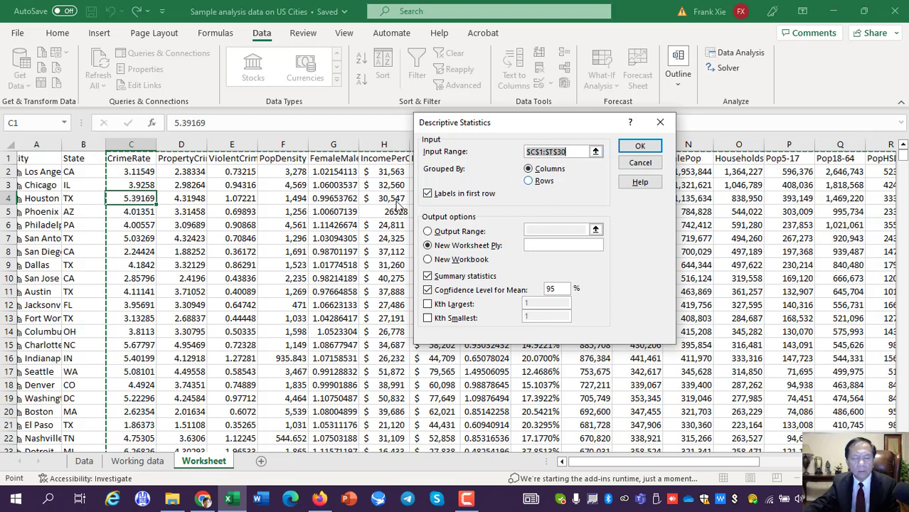
{"action": "left_click", "coordinate": [224, 212]}
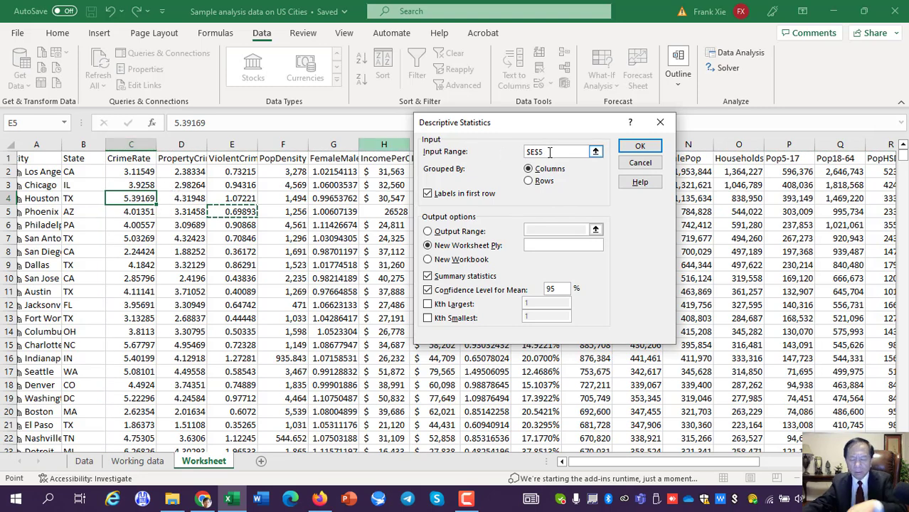
{"action": "key", "text": "BackSpace"}
{"action": "key", "text": "BackSpace"}
{"action": "key", "text": "BackSpace"}
{"action": "key", "text": "BackSpace"}
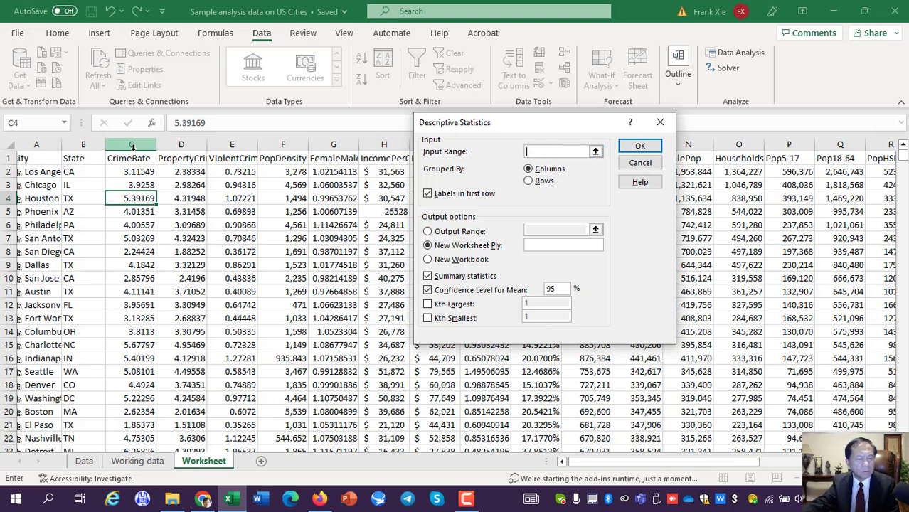
- Set the input range to $C$1:$AC$5288, covering all numeric columns with their headings on the Worksheet sheet
{"action": "left_click_drag", "start_coordinate": [132, 161], "coordinate": [173, 320]}
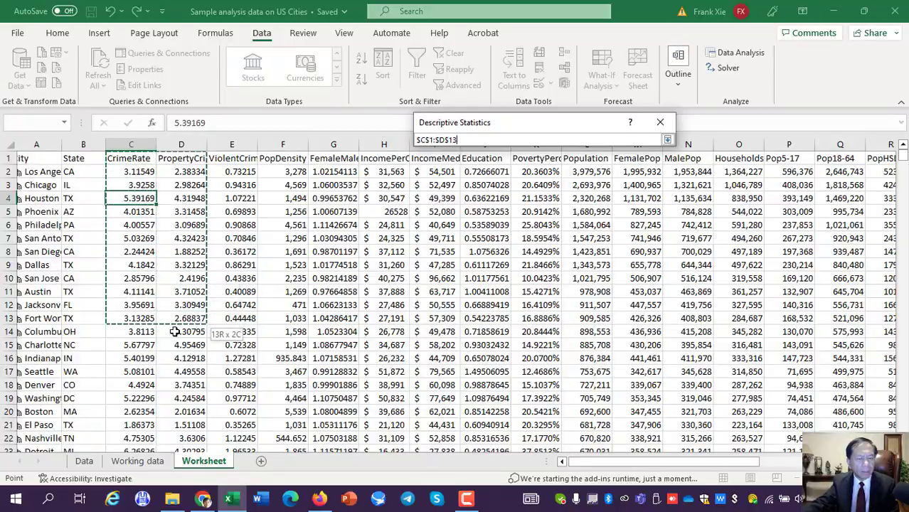
{"action": "left_click_drag", "start_coordinate": [182, 449], "coordinate": [200, 508]}
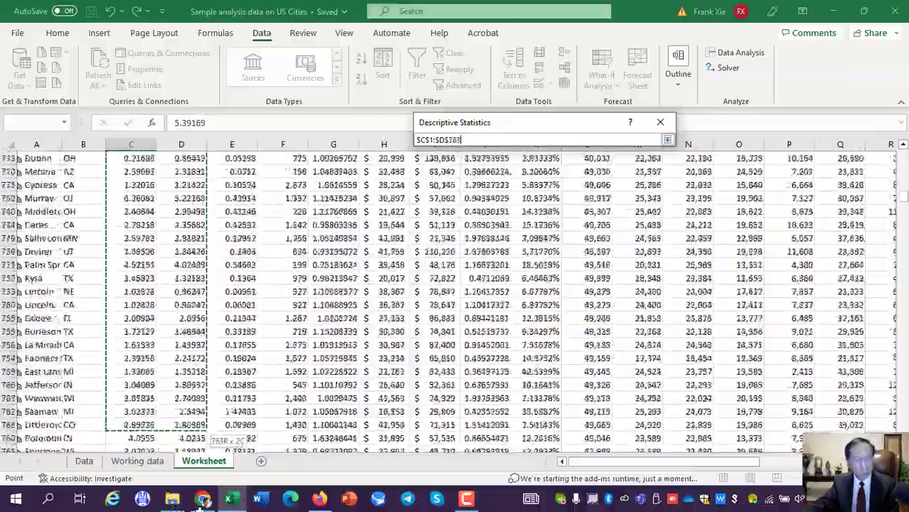
{"action": "left_click_drag", "start_coordinate": [202, 506], "coordinate": [202, 507]}
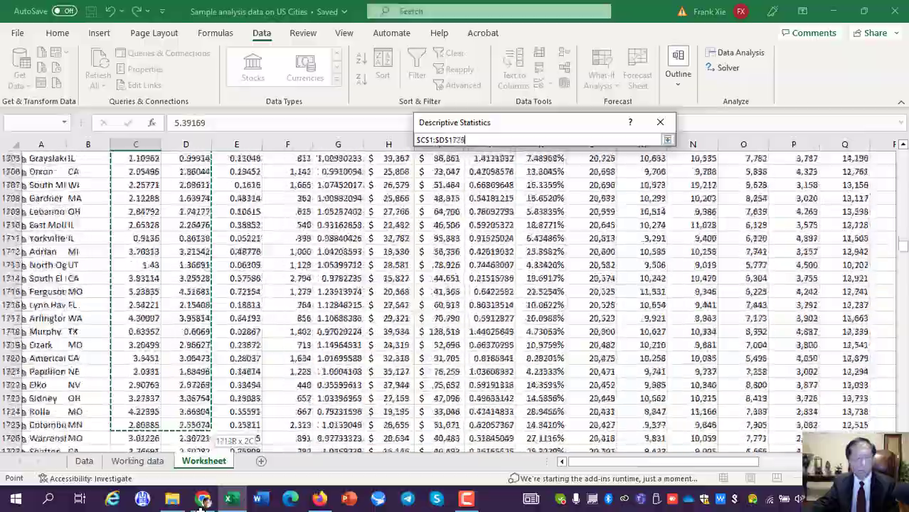
{"action": "left_click_drag", "start_coordinate": [202, 507], "coordinate": [205, 505]}
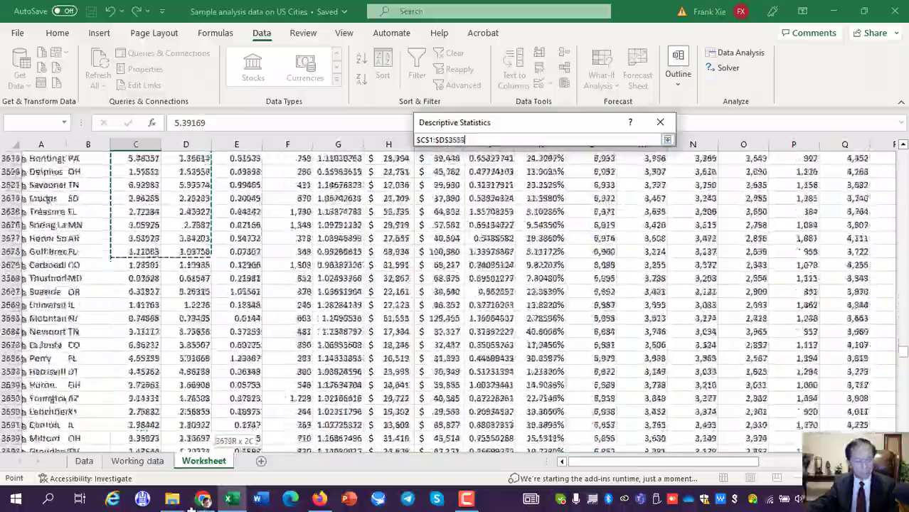
{"action": "left_click_drag", "start_coordinate": [190, 507], "coordinate": [191, 506]}
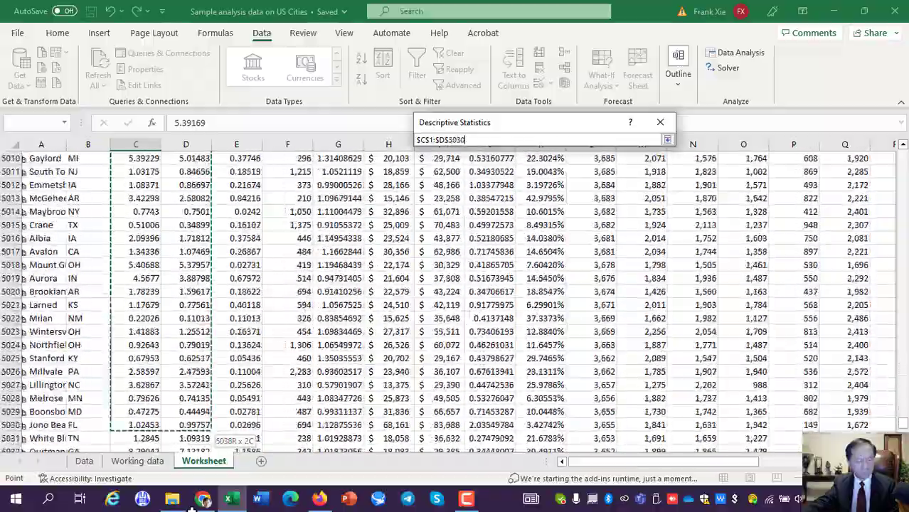
{"action": "left_click_drag", "start_coordinate": [191, 506], "coordinate": [182, 421]}
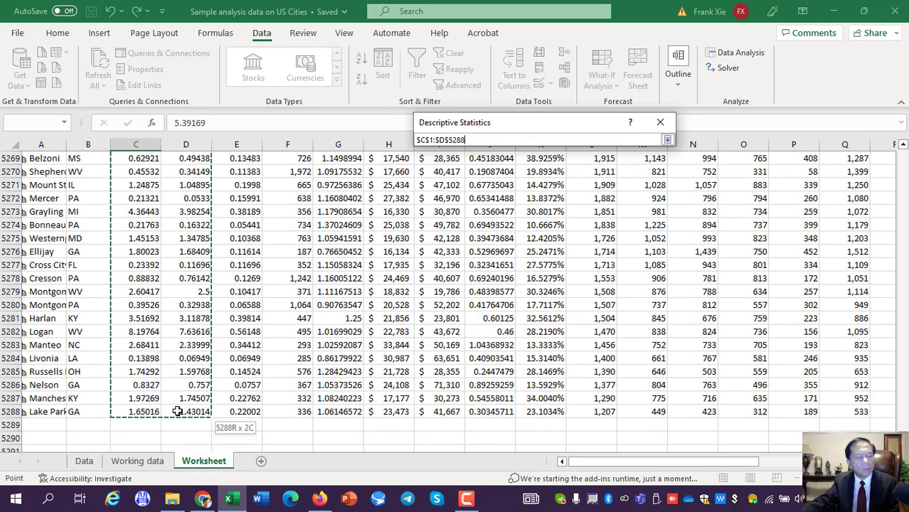
{"action": "left_click_drag", "start_coordinate": [178, 411], "coordinate": [473, 408]}
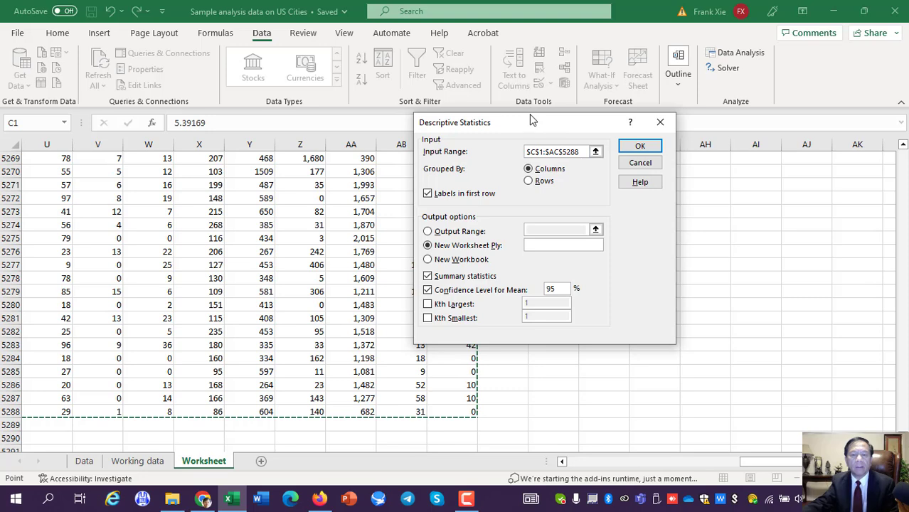
- Keep labels in the first row, name the output worksheet Descriptive1, and run the descriptive statistics
{"action": "left_click_drag", "start_coordinate": [547, 126], "coordinate": [633, 105]}
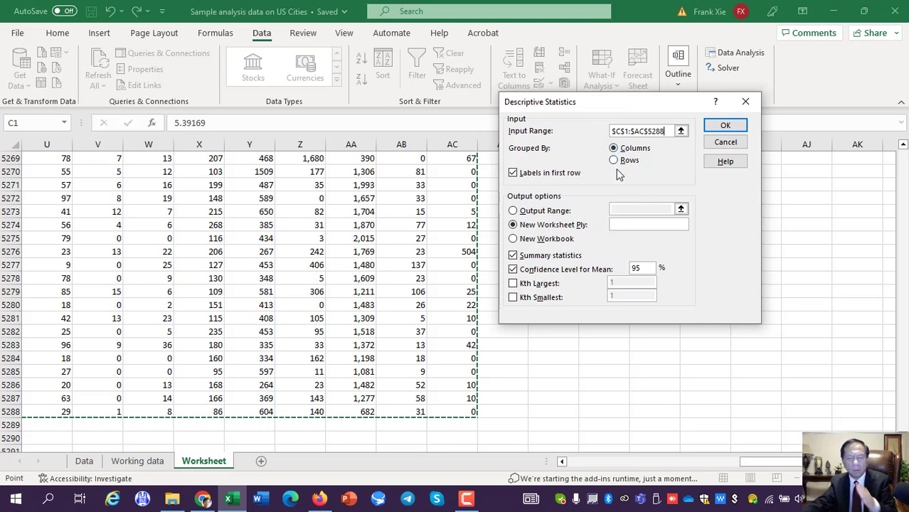
{"action": "left_click", "coordinate": [516, 178]}
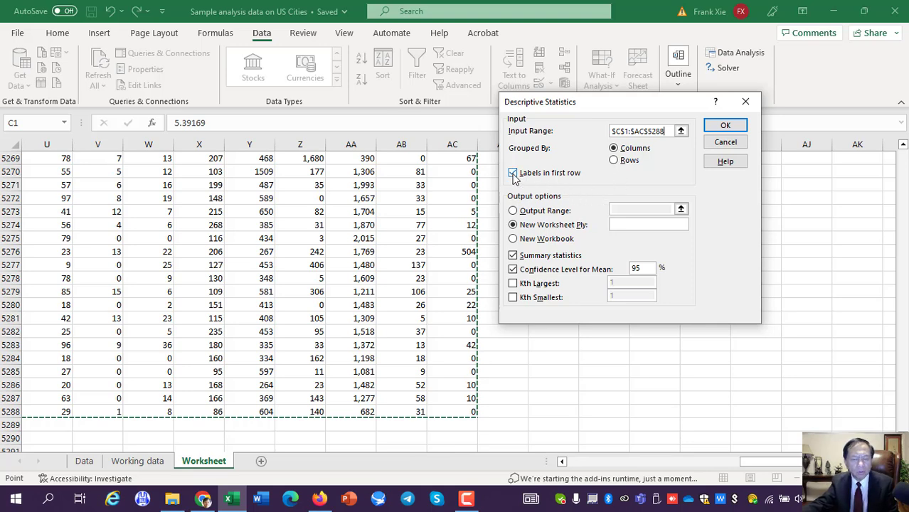
{"action": "left_click", "coordinate": [516, 176]}
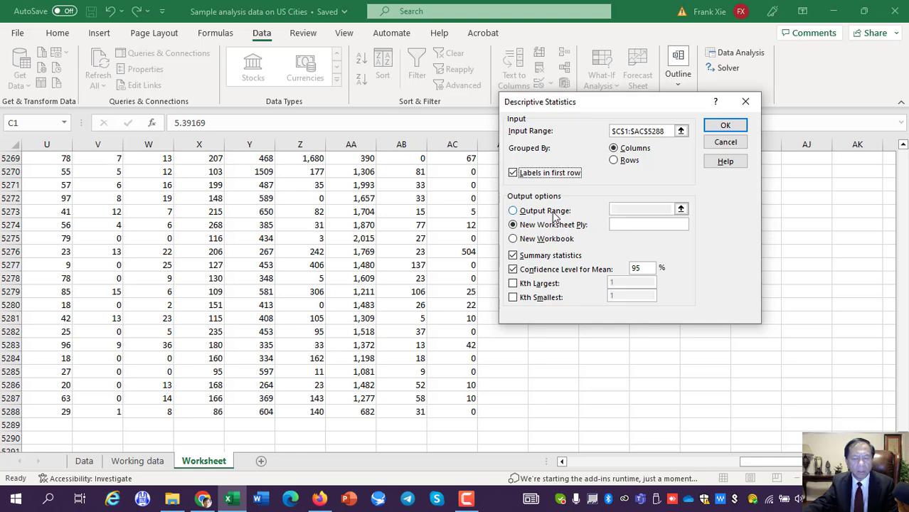
{"action": "left_click", "coordinate": [628, 225]}
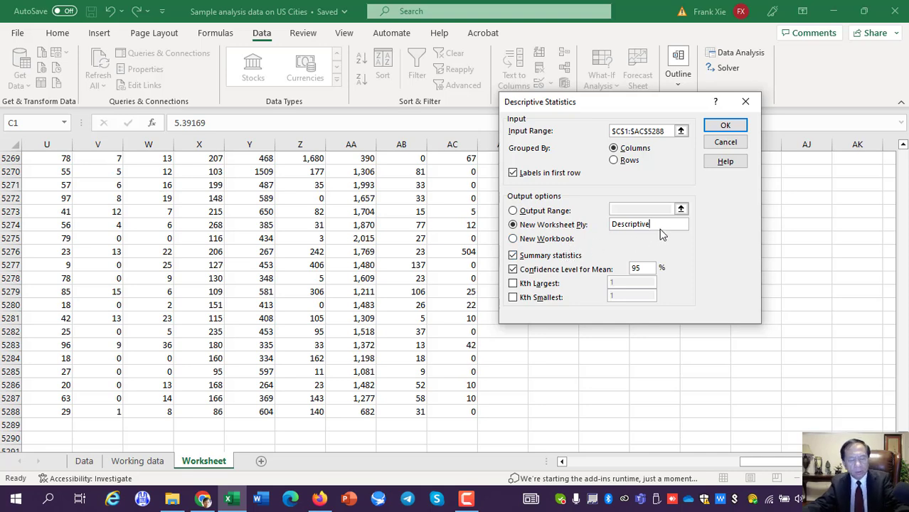
{"action": "type", "text": "1"}
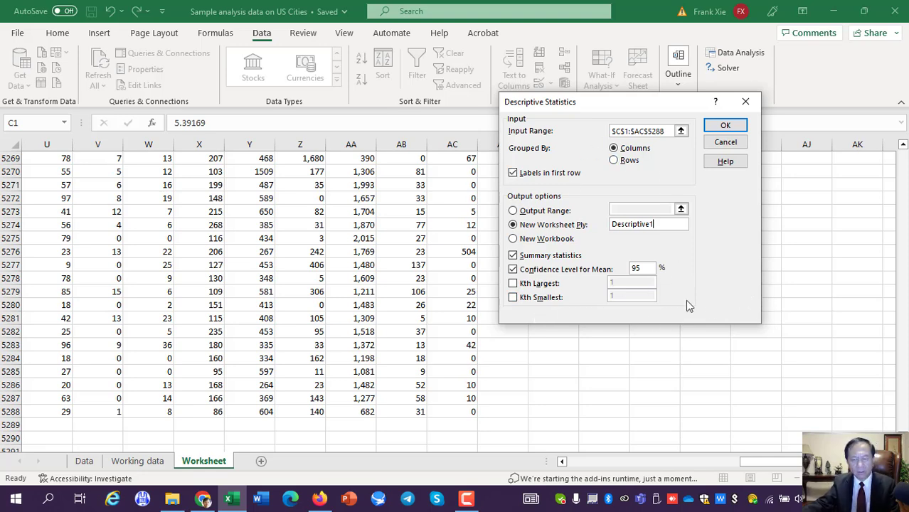
{"action": "left_click", "coordinate": [725, 127]}
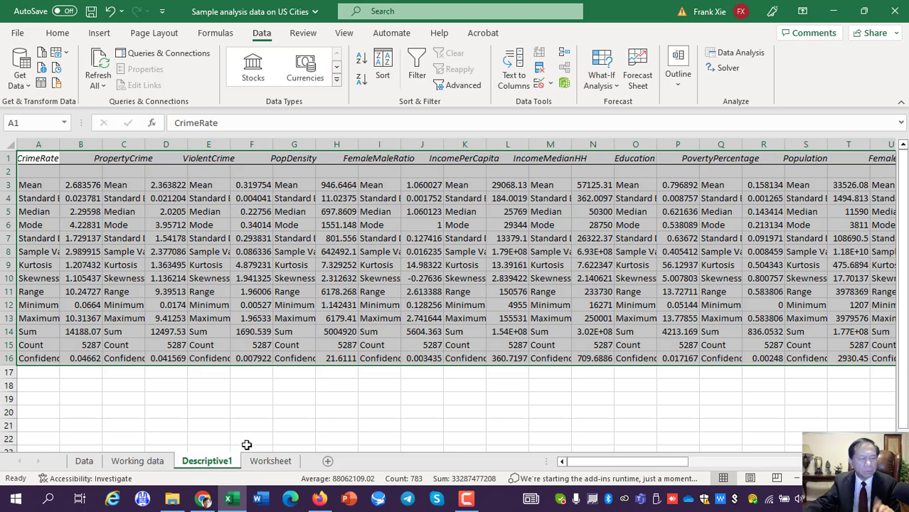
- Widen column A on the Descriptive1 sheet to fit its statistic labels
{"action": "left_click_drag", "start_coordinate": [60, 144], "coordinate": [122, 144]}
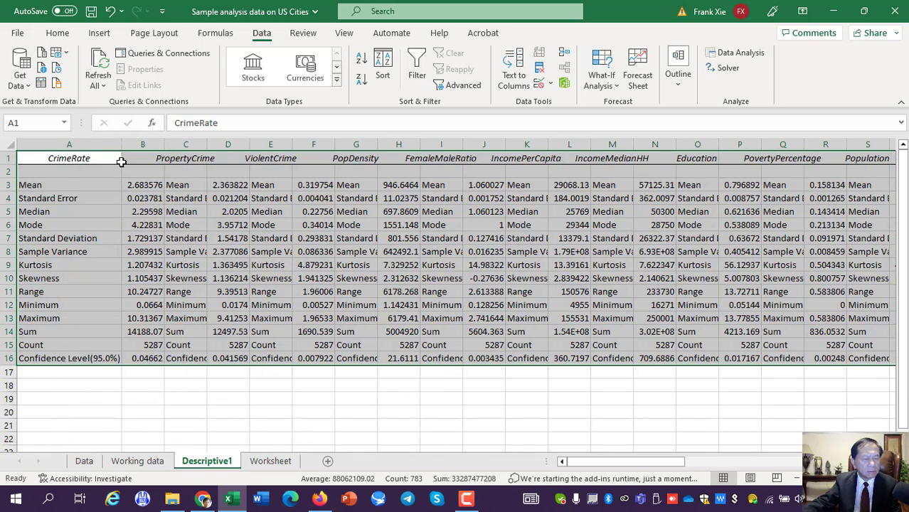
{"action": "left_click", "coordinate": [140, 186]}
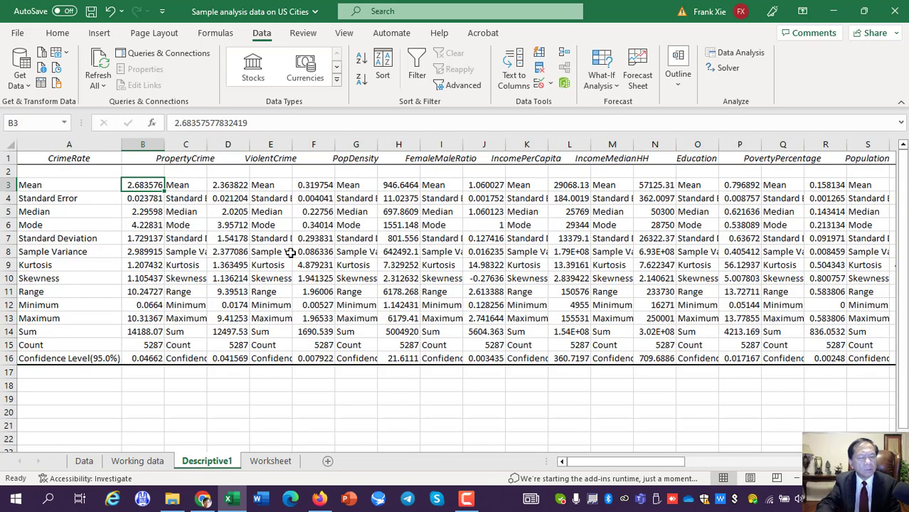
- Go through the statistics listed for CrimeRate, from Mean down to Confidence Level(95.0%)
{"action": "key", "text": "Up"}
{"action": "key", "text": "Down"}
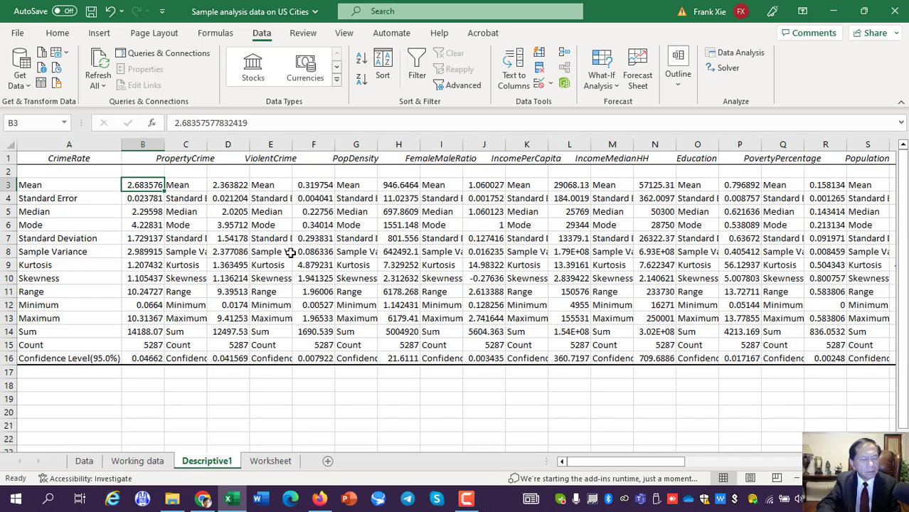
{"action": "key", "text": "Left"}
{"action": "key", "text": "Down"}
{"action": "key", "text": "Down"}
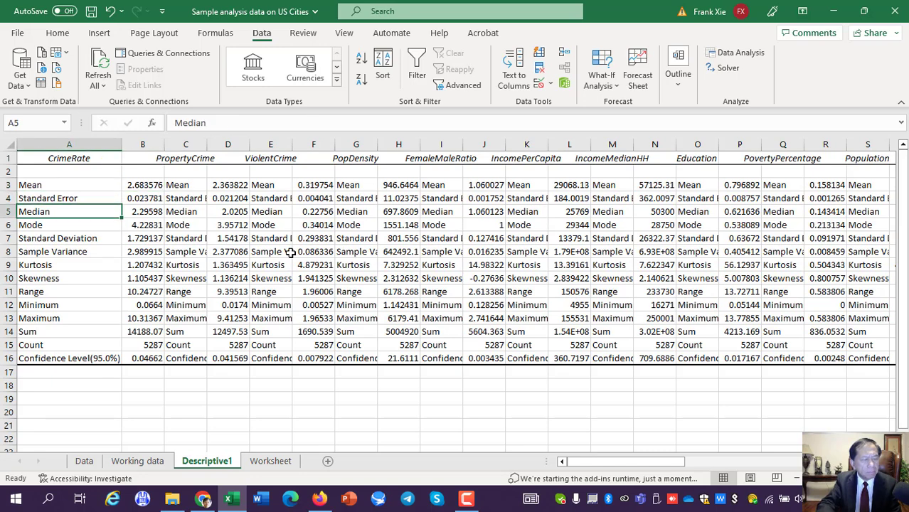
{"action": "key", "text": "Down"}
{"action": "key", "text": "Down"}
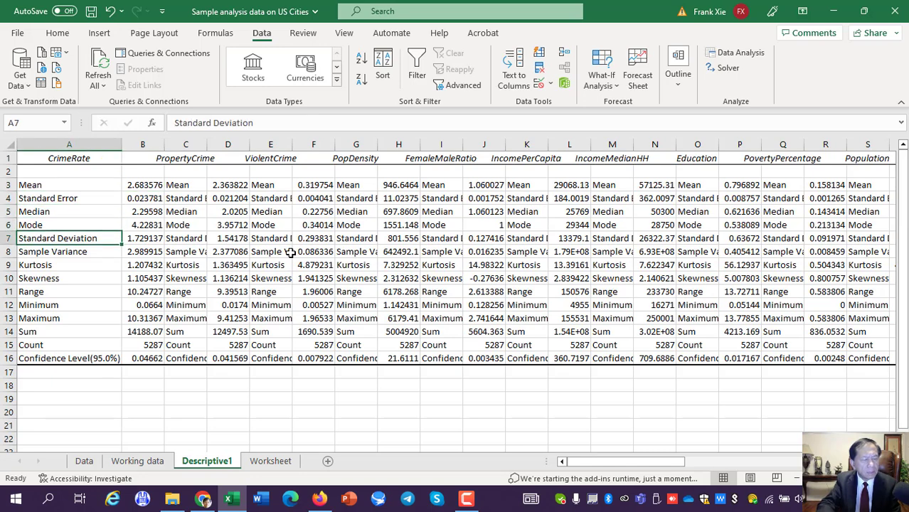
{"action": "key", "text": "Down"}
{"action": "key", "text": "Down"}
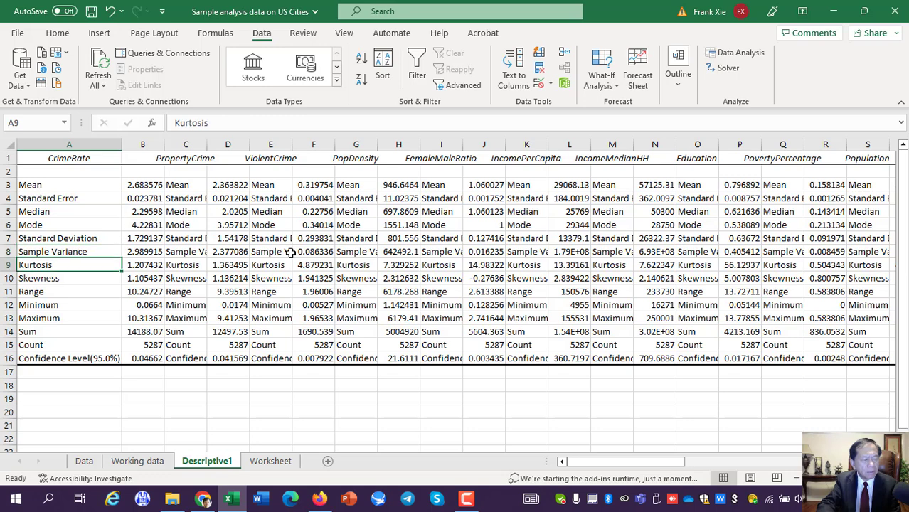
{"action": "key", "text": "Down"}
{"action": "key", "text": "Down"}
{"action": "key", "text": "Down"}
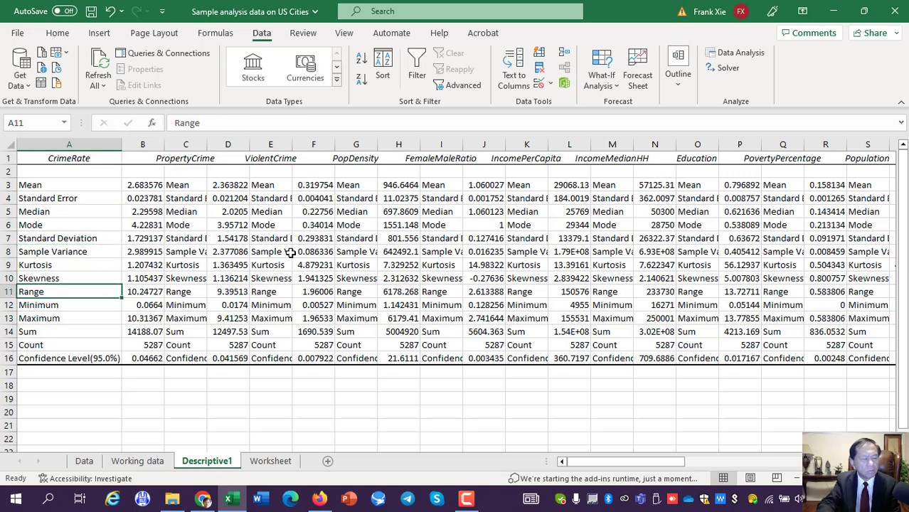
{"action": "key", "text": "Down"}
{"action": "key", "text": "Down"}
{"action": "key", "text": "Down"}
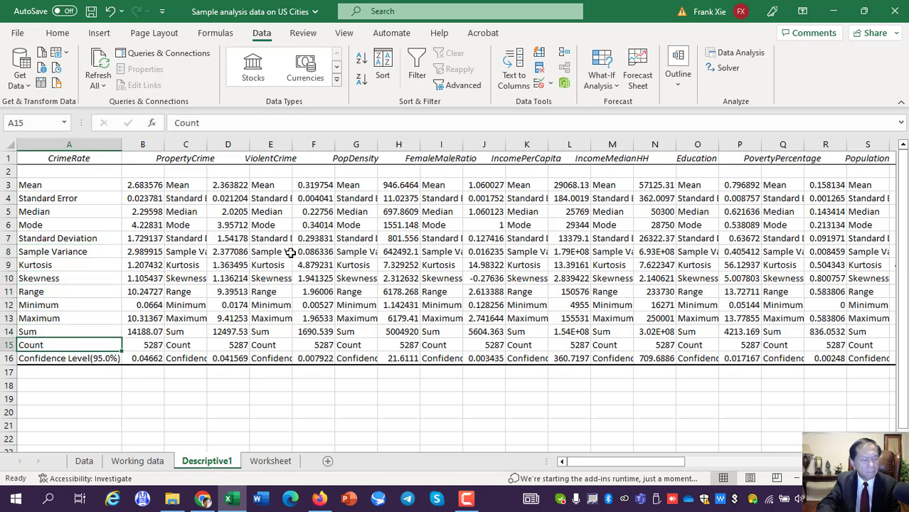
{"action": "key", "text": "Down"}
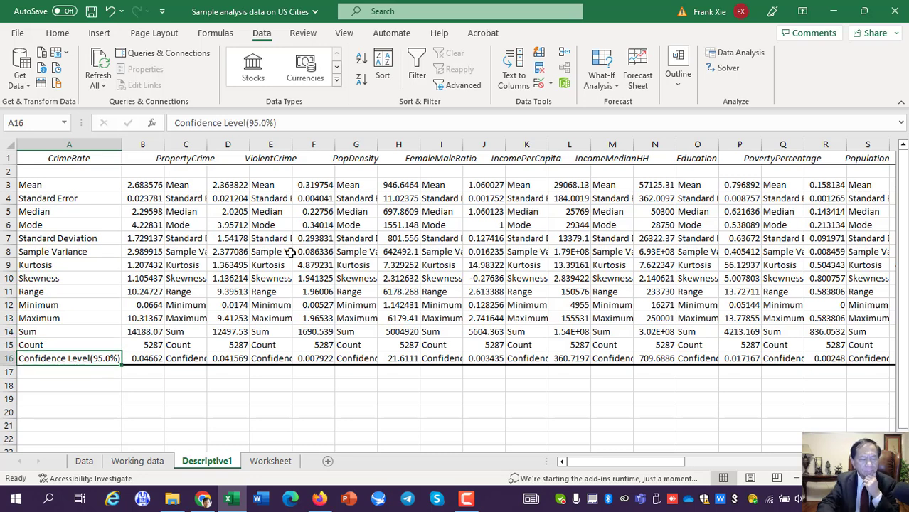
- Check the Count values across the variables, from CrimeRate to PopDensity
{"action": "key", "text": "Up"}
{"action": "key", "text": "Right"}
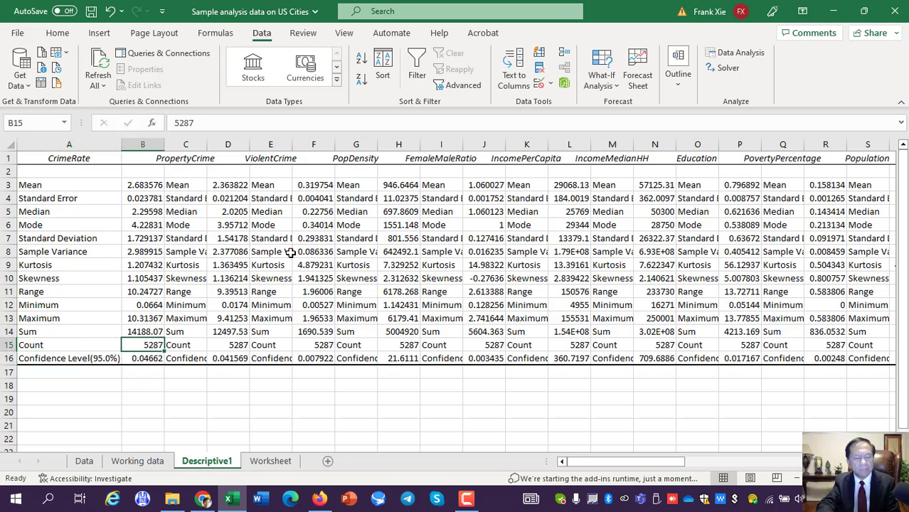
{"action": "key", "text": "Right"}
{"action": "key", "text": "Right"}
{"action": "key", "text": "Right"}
{"action": "key", "text": "Right"}
{"action": "key", "text": "Right"}
{"action": "key", "text": "Right"}
{"action": "key", "text": "Right"}
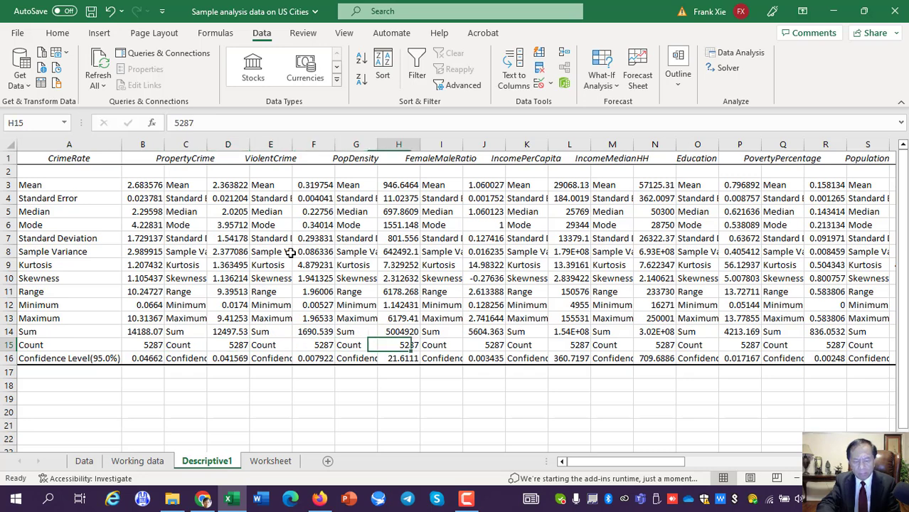
{"action": "key", "text": "Left"}
{"action": "key", "text": "Home"}
- Look through the variable headings in the first row, from CrimeRate past Pop5-17, and return to the start
{"action": "key", "text": "Up"}
{"action": "key", "text": "Right"}
{"action": "key", "text": "Up"}
{"action": "key", "text": "Up"}
{"action": "key", "text": "Up"}
{"action": "key", "text": "Up"}
{"action": "key", "text": "Up"}
{"action": "key", "text": "Up"}
{"action": "key", "text": "Up"}
{"action": "key", "text": "Up"}
{"action": "key", "text": "Up"}
{"action": "key", "text": "Up"}
{"action": "key", "text": "Up"}
{"action": "key", "text": "Up"}
{"action": "key", "text": "Up"}
{"action": "key", "text": "Left"}
{"action": "key", "text": "Right"}
{"action": "key", "text": "Right"}
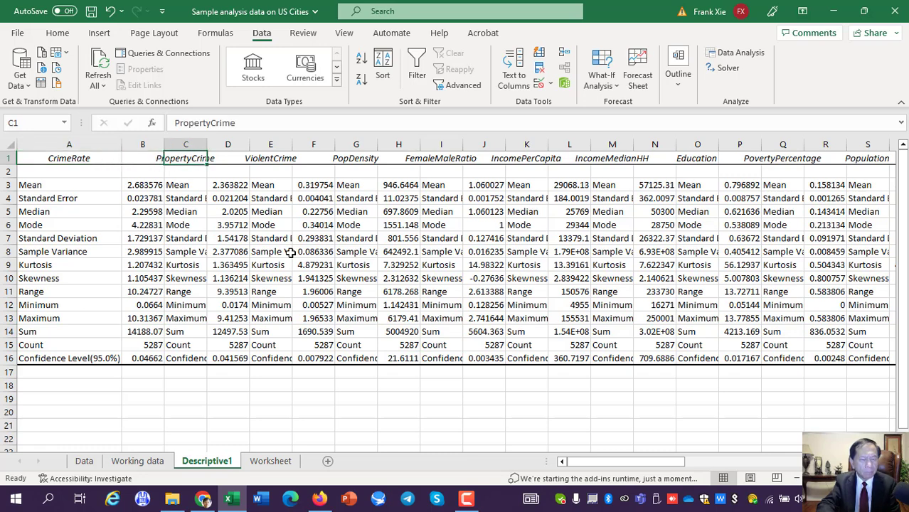
{"action": "key", "text": "Left"}
{"action": "key", "text": "Left"}
{"action": "key", "text": "Right"}
{"action": "key", "text": "Right"}
{"action": "key", "text": "Right"}
{"action": "key", "text": "Right"}
{"action": "key", "text": "Right"}
{"action": "key", "text": "Right"}
{"action": "key", "text": "Right"}
{"action": "key", "text": "Right"}
{"action": "key", "text": "Right"}
{"action": "key", "text": "Right"}
{"action": "key", "text": "Right"}
{"action": "key", "text": "Right"}
{"action": "key", "text": "Right"}
{"action": "key", "text": "Right"}
{"action": "key", "text": "Right"}
{"action": "key", "text": "Right"}
{"action": "key", "text": "Right"}
{"action": "key", "text": "Right"}
{"action": "key", "text": "Right"}
{"action": "key", "text": "Right"}
{"action": "key", "text": "Right"}
{"action": "key", "text": "Right"}
{"action": "key", "text": "Right"}
{"action": "key", "text": "Right"}
{"action": "key", "text": "Right"}
{"action": "key", "text": "Right"}
{"action": "key", "text": "Right"}
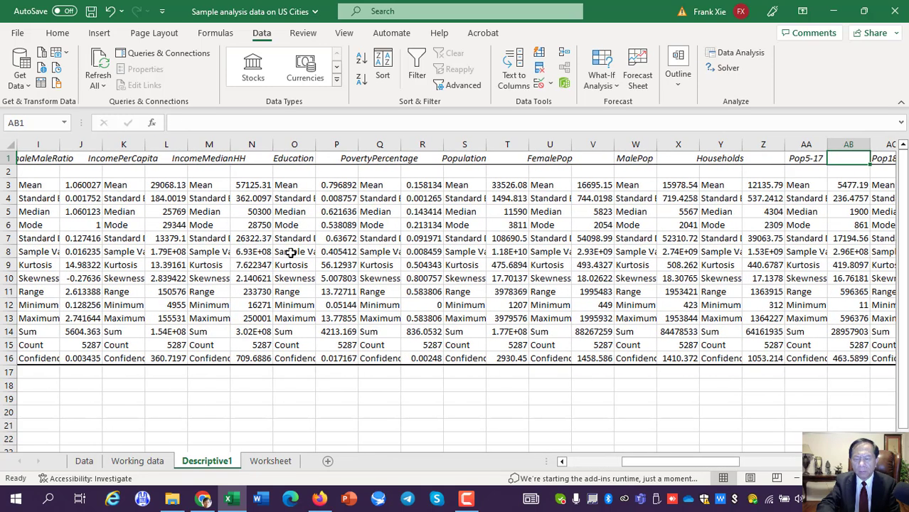
{"action": "key", "text": "Right"}
{"action": "key", "text": "Left"}
{"action": "key", "text": "Left"}
{"action": "key", "text": "Left"}
{"action": "key", "text": "Left"}
{"action": "key", "text": "Left"}
{"action": "key", "text": "Left"}
{"action": "key", "text": "Left"}
{"action": "key", "text": "Left"}
{"action": "key", "text": "Left"}
{"action": "key", "text": "Left"}
{"action": "key", "text": "Left"}
{"action": "key", "text": "Left"}
{"action": "key", "text": "Left"}
{"action": "key", "text": "Left"}
{"action": "key", "text": "Left"}
{"action": "key", "text": "Left"}
{"action": "key", "text": "Left"}
{"action": "key", "text": "Left"}
{"action": "key", "text": "Left"}
{"action": "key", "text": "Left"}
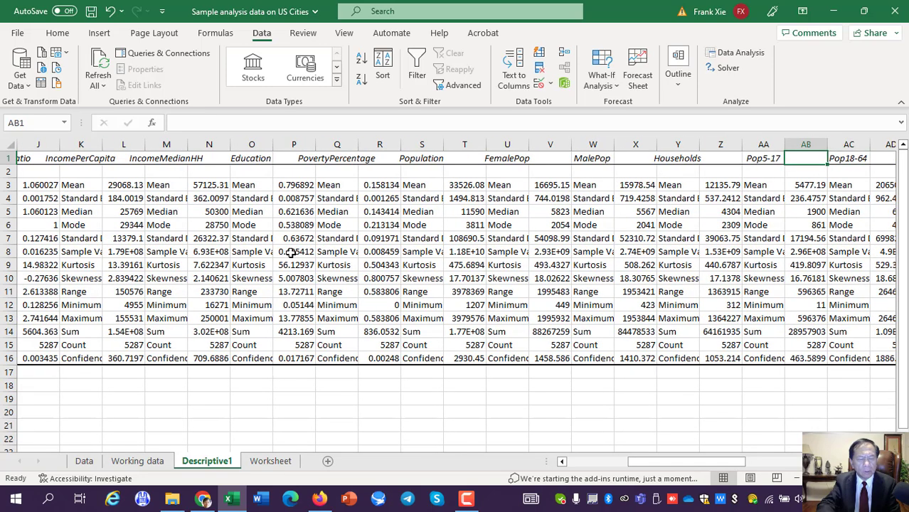
- Examine the Mean values of CrimeRate and PropertyCrime in the descriptive statistics output
{"action": "key", "text": "Down"}
{"action": "key", "text": "Down"}
{"action": "key", "text": "Down"}
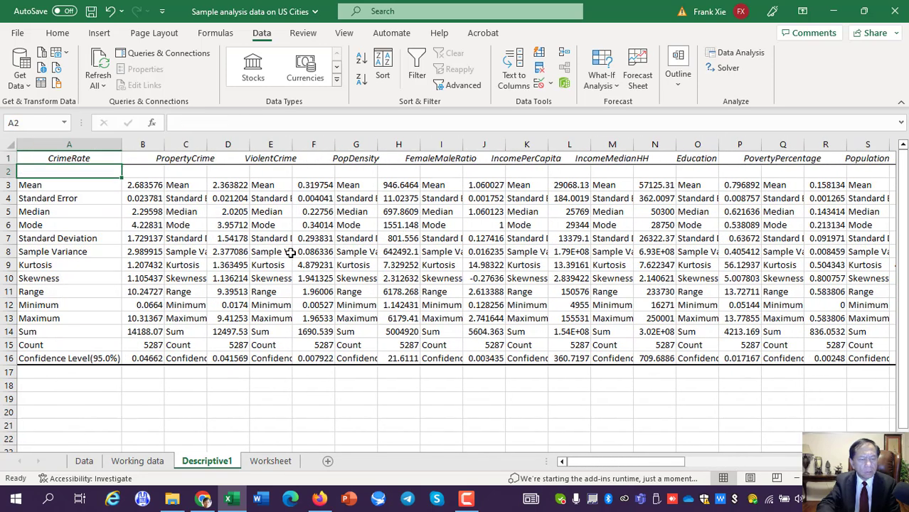
{"action": "key", "text": "Up"}
{"action": "key", "text": "Up"}
{"action": "key", "text": "Down"}
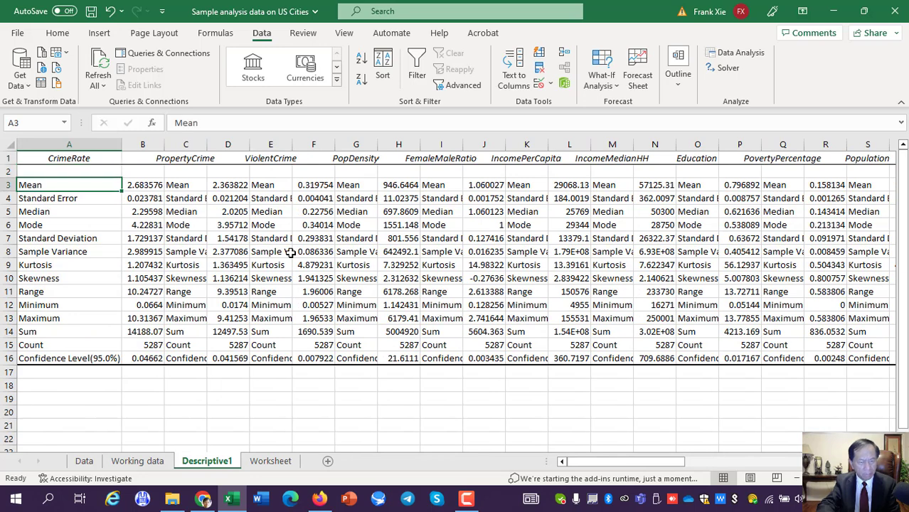
{"action": "key", "text": "Right"}
{"action": "key", "text": "Right"}
{"action": "key", "text": "Right"}
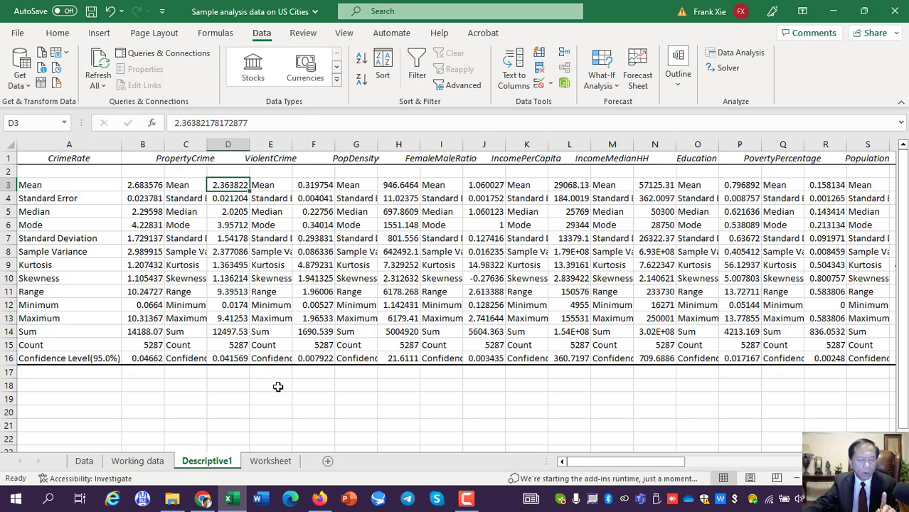
- Open the Worksheet sheet and select the last data cell in column AC, at row 5288
{"action": "left_click", "coordinate": [237, 391]}
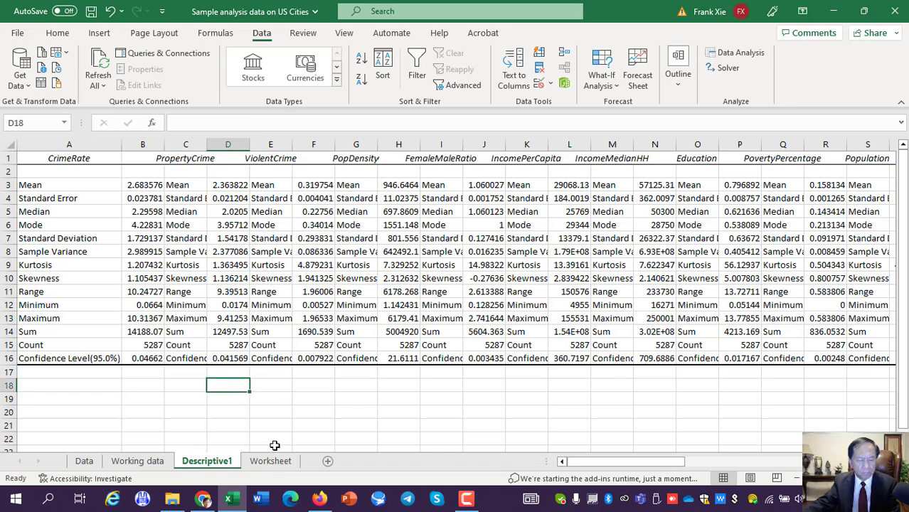
{"action": "left_click", "coordinate": [271, 462]}
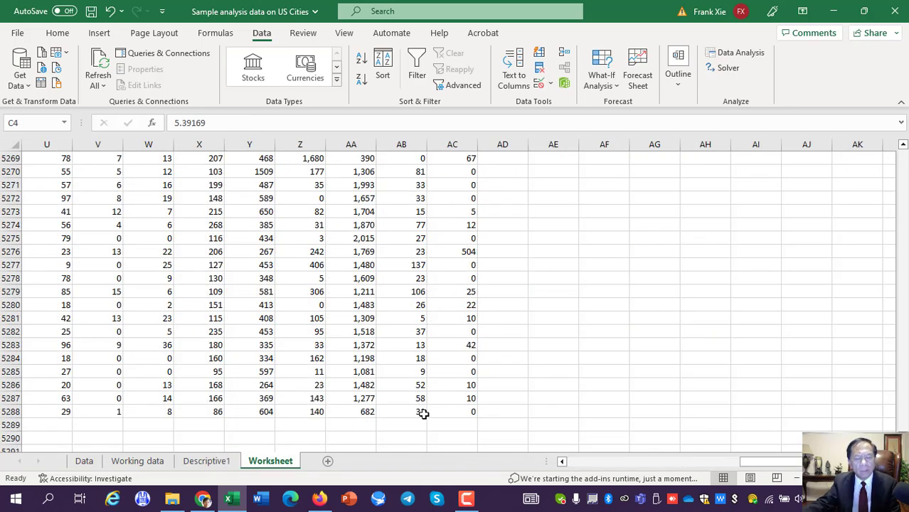
{"action": "left_click", "coordinate": [452, 399]}
{"action": "left_click", "coordinate": [461, 415]}
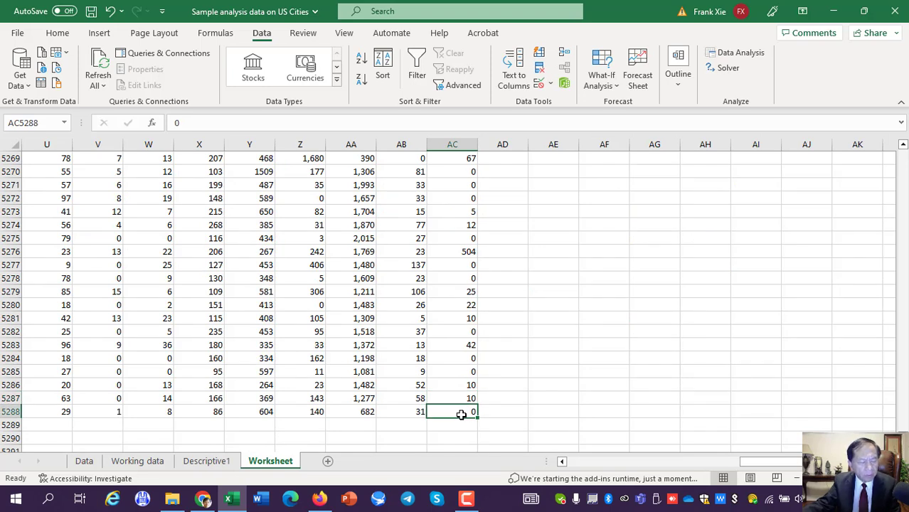
- Look back through the city records on the Worksheet sheet, going up column AC from row 5288 to about row 1166
{"action": "key", "text": "Page_Up"}
{"action": "key", "text": "Page_Up"}
{"action": "key", "text": "Page_Up"}
{"action": "key", "text": "Page_Up"}
{"action": "key", "text": "Page_Up"}
{"action": "key", "text": "Page_Up"}
{"action": "key", "text": "Page_Up"}
{"action": "key", "text": "Page_Up"}
{"action": "key", "text": "Page_Up"}
{"action": "key", "text": "Page_Up"}
{"action": "key", "text": "Page_Up"}
{"action": "key", "text": "Page_Up"}
{"action": "key", "text": "Page_Up"}
{"action": "key", "text": "Page_Up"}
{"action": "key", "text": "Page_Up"}
{"action": "key", "text": "Page_Up"}
{"action": "key", "text": "Page_Up"}
{"action": "key", "text": "Page_Up"}
{"action": "key", "text": "Page_Up"}
{"action": "key", "text": "Page_Up"}
{"action": "key", "text": "Page_Up"}
{"action": "key", "text": "Page_Up"}
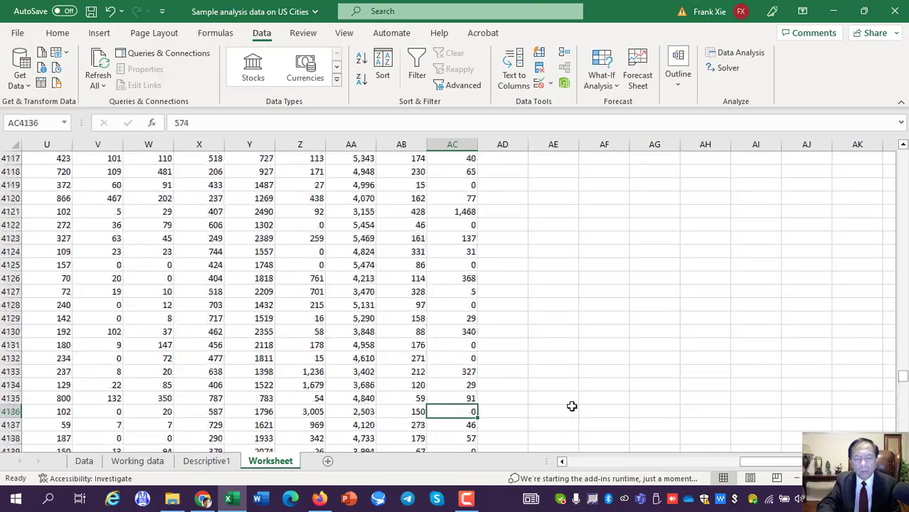
{"action": "key", "text": "Page_Up"}
{"action": "key", "text": "Page_Up"}
{"action": "key", "text": "Page_Up"}
{"action": "key", "text": "Page_Up"}
{"action": "key", "text": "Page_Up"}
{"action": "key", "text": "Page_Up"}
{"action": "key", "text": "Page_Up"}
{"action": "key", "text": "Page_Up"}
{"action": "key", "text": "Page_Up"}
{"action": "key", "text": "Page_Up"}
{"action": "key", "text": "Page_Up"}
{"action": "key", "text": "Page_Up"}
{"action": "key", "text": "Page_Up"}
{"action": "key", "text": "Page_Up"}
{"action": "key", "text": "Page_Up"}
{"action": "key", "text": "Page_Up"}
{"action": "key", "text": "Page_Up"}
{"action": "key", "text": "Page_Up"}
{"action": "key", "text": "Page_Up"}
{"action": "key", "text": "Page_Up"}
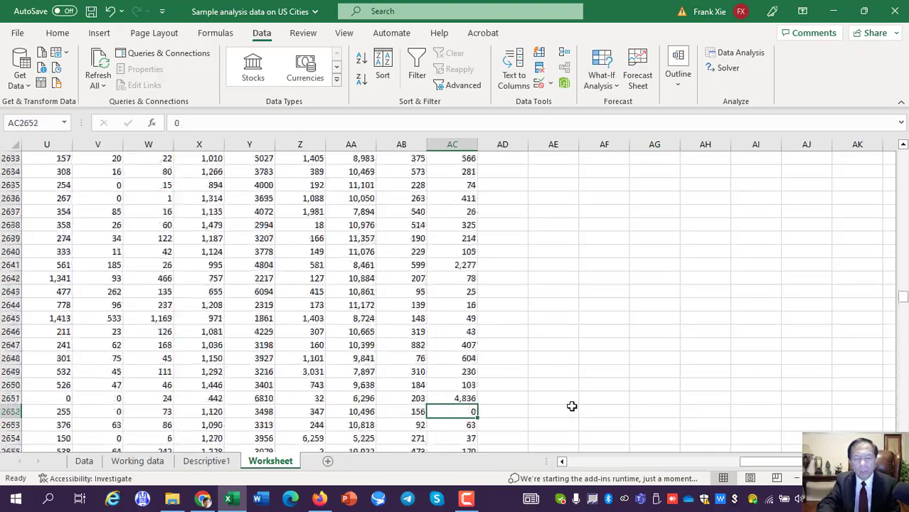
{"action": "key", "text": "Page_Up"}
{"action": "key", "text": "Page_Up"}
{"action": "key", "text": "Page_Up"}
{"action": "key", "text": "Page_Up"}
{"action": "key", "text": "Page_Up"}
{"action": "key", "text": "Page_Up"}
{"action": "key", "text": "Page_Up"}
{"action": "key", "text": "Page_Up"}
{"action": "key", "text": "Page_Up"}
{"action": "key", "text": "Page_Up"}
{"action": "key", "text": "Page_Up"}
{"action": "key", "text": "Page_Up"}
{"action": "key", "text": "Page_Up"}
{"action": "key", "text": "Page_Up"}
{"action": "key", "text": "Page_Up"}
{"action": "key", "text": "Page_Up"}
{"action": "key", "text": "Page_Up"}
{"action": "key", "text": "Page_Up"}
{"action": "key", "text": "Page_Up"}
{"action": "key", "text": "Page_Up"}
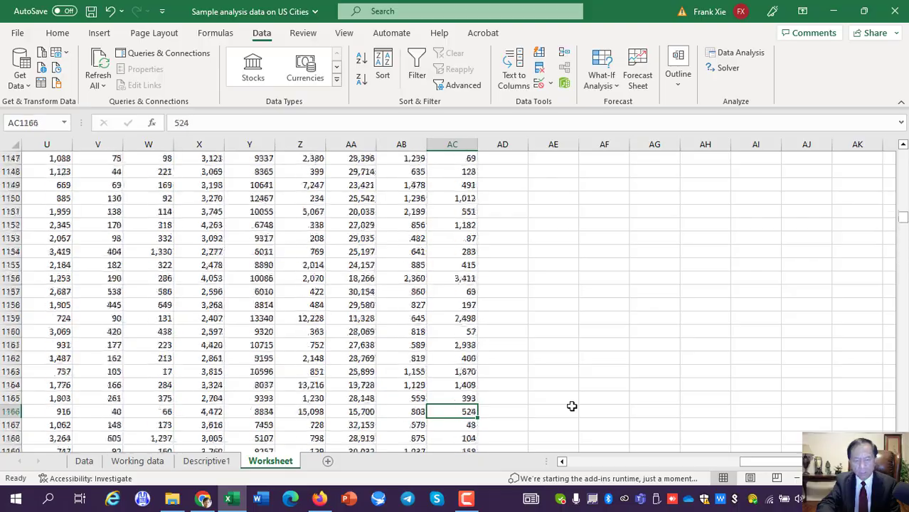
- Look down through the city records in column AC, from about row 1166 to the end of the data at row 5288
{"action": "key", "text": "Down"}
{"action": "key", "text": "Down"}
{"action": "key", "text": "Down"}
{"action": "key", "text": "Down"}
{"action": "key", "text": "Down"}
{"action": "key", "text": "Down"}
{"action": "key", "text": "Down"}
{"action": "key", "text": "Down"}
{"action": "key", "text": "Down"}
{"action": "key", "text": "Down"}
{"action": "key", "text": "Down"}
{"action": "key", "text": "Down"}
{"action": "key", "text": "Down"}
{"action": "key", "text": "Down"}
{"action": "key", "text": "Down"}
{"action": "key", "text": "Down"}
{"action": "key", "text": "Down"}
{"action": "key", "text": "Down"}
{"action": "key", "text": "Down"}
{"action": "key", "text": "Down"}
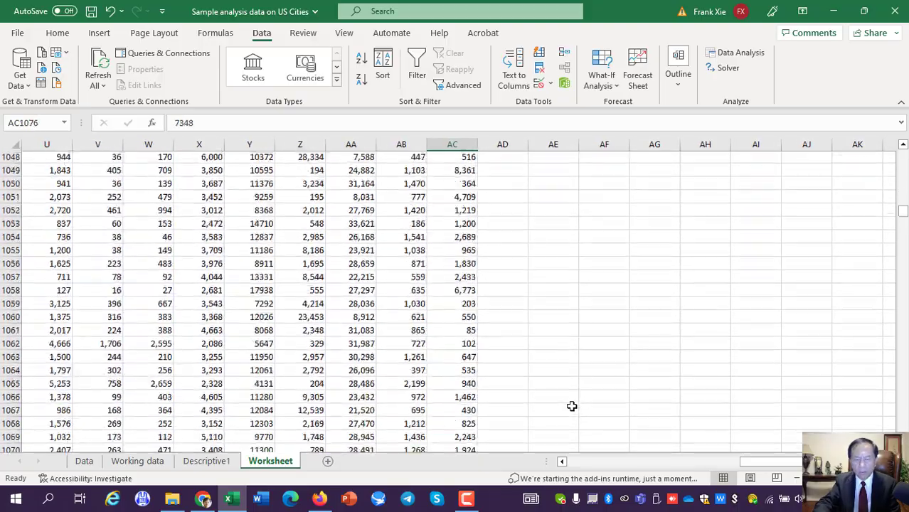
{"action": "key", "text": "Down"}
{"action": "key", "text": "Down"}
{"action": "key", "text": "Down"}
{"action": "key", "text": "Down"}
{"action": "key", "text": "Down"}
{"action": "key", "text": "Down"}
{"action": "key", "text": "Down"}
{"action": "key", "text": "Down"}
{"action": "key", "text": "Down"}
{"action": "key", "text": "Down"}
{"action": "key", "text": "Down"}
{"action": "key", "text": "Down"}
{"action": "key", "text": "Down"}
{"action": "key", "text": "Down"}
{"action": "key", "text": "Down"}
{"action": "key", "text": "Down"}
{"action": "key", "text": "Down"}
{"action": "key", "text": "Down"}
{"action": "key", "text": "Down"}
{"action": "key", "text": "Down"}
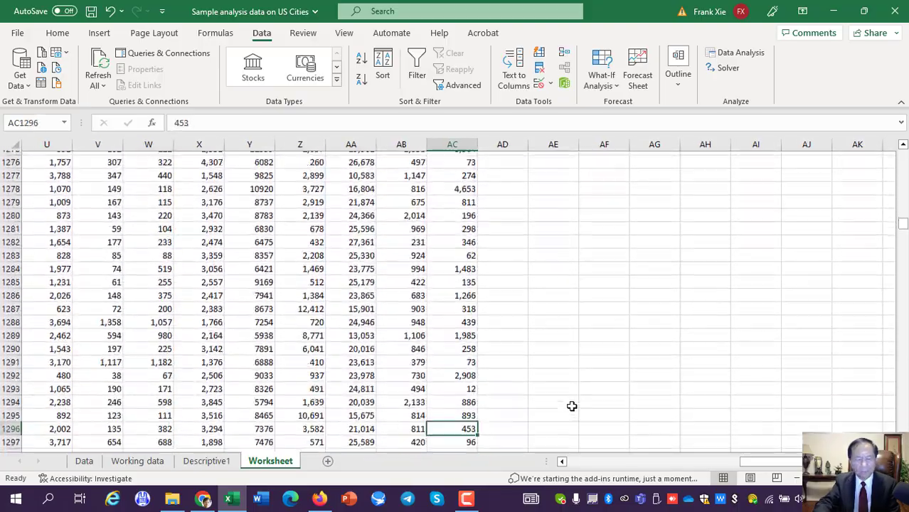
{"action": "key", "text": "Page_Down"}
{"action": "key", "text": "Page_Down"}
{"action": "key", "text": "Page_Down"}
{"action": "key", "text": "Page_Down"}
{"action": "key", "text": "Page_Down"}
{"action": "key", "text": "Page_Down"}
{"action": "key", "text": "Page_Down"}
{"action": "key", "text": "Page_Down"}
{"action": "key", "text": "Page_Down"}
{"action": "key", "text": "Page_Down"}
{"action": "key", "text": "Page_Down"}
{"action": "key", "text": "Page_Down"}
{"action": "key", "text": "Page_Down"}
{"action": "key", "text": "Page_Down"}
{"action": "key", "text": "Page_Down"}
{"action": "key", "text": "Page_Down"}
{"action": "key", "text": "Page_Down"}
{"action": "key", "text": "Page_Down"}
{"action": "key", "text": "Page_Down"}
{"action": "key", "text": "Page_Down"}
{"action": "key", "text": "Page_Down"}
{"action": "key", "text": "Page_Down"}
{"action": "key", "text": "Page_Down"}
{"action": "key", "text": "Page_Down"}
{"action": "key", "text": "Page_Down"}
{"action": "key", "text": "Page_Down"}
{"action": "key", "text": "Page_Down"}
{"action": "key", "text": "Page_Down"}
{"action": "key", "text": "Page_Down"}
{"action": "key", "text": "Page_Down"}
{"action": "key", "text": "Page_Down"}
{"action": "key", "text": "Page_Down"}
{"action": "key", "text": "Page_Down"}
{"action": "key", "text": "Page_Down"}
{"action": "key", "text": "Page_Down"}
{"action": "key", "text": "Page_Down"}
{"action": "key", "text": "Page_Down"}
{"action": "key", "text": "Page_Down"}
{"action": "key", "text": "Page_Down"}
{"action": "key", "text": "Page_Down"}
{"action": "key", "text": "Page_Down"}
{"action": "key", "text": "Page_Down"}
{"action": "key", "text": "Page_Down"}
{"action": "key", "text": "Page_Down"}
{"action": "key", "text": "Page_Down"}
{"action": "key", "text": "Page_Down"}
{"action": "key", "text": "Page_Down"}
{"action": "key", "text": "Page_Down"}
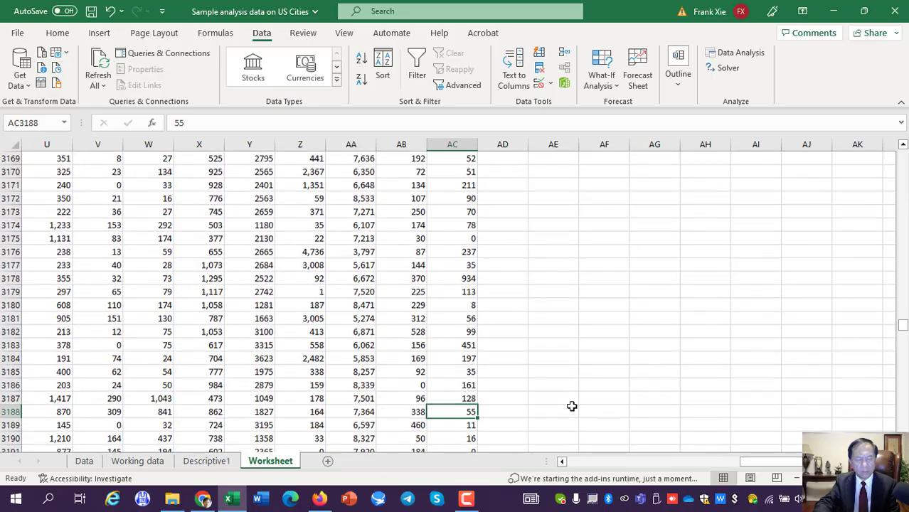
{"action": "key", "text": "Page_Down"}
{"action": "key", "text": "Page_Down"}
{"action": "key", "text": "Page_Down"}
{"action": "key", "text": "Page_Down"}
{"action": "key", "text": "Page_Down"}
{"action": "key", "text": "Page_Down"}
{"action": "key", "text": "Page_Down"}
{"action": "key", "text": "Page_Down"}
{"action": "key", "text": "Page_Down"}
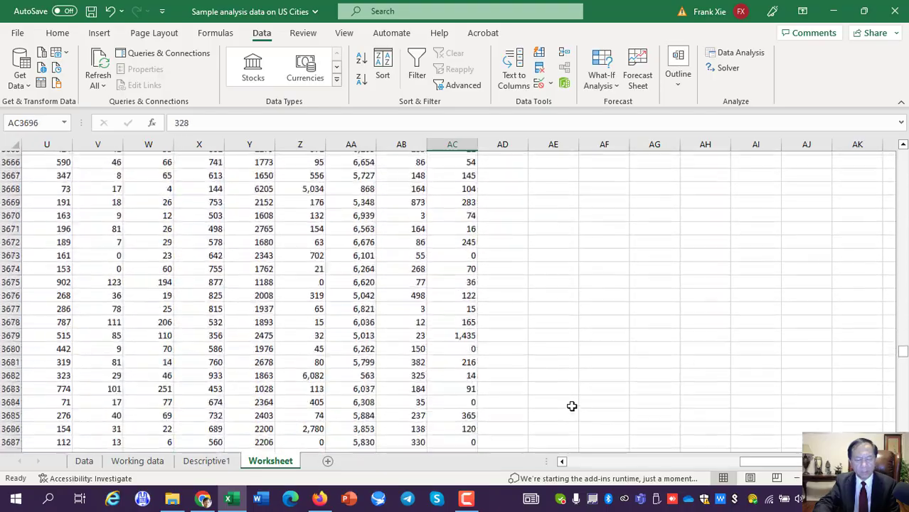
{"action": "key", "text": "Page_Down"}
{"action": "key", "text": "Page_Down"}
{"action": "key", "text": "Page_Down"}
{"action": "key", "text": "Page_Down"}
{"action": "key", "text": "Page_Down"}
{"action": "key", "text": "Page_Down"}
{"action": "key", "text": "Page_Down"}
{"action": "key", "text": "Page_Down"}
{"action": "key", "text": "Page_Down"}
{"action": "key", "text": "Page_Down"}
{"action": "key", "text": "Page_Down"}
{"action": "key", "text": "Page_Down"}
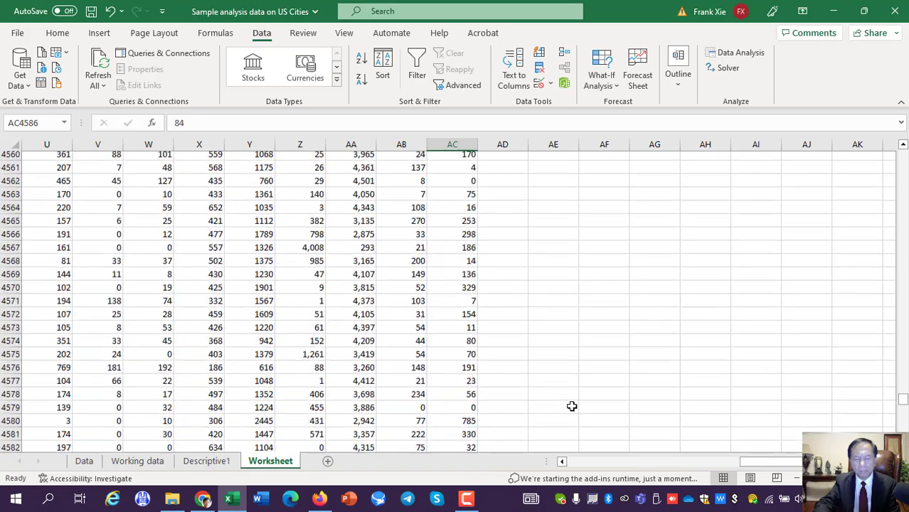
{"action": "key", "text": "Page_Down"}
{"action": "key", "text": "Page_Down"}
{"action": "key", "text": "Page_Down"}
{"action": "key", "text": "Page_Down"}
{"action": "key", "text": "Page_Down"}
{"action": "key", "text": "Page_Down"}
{"action": "key", "text": "Page_Down"}
{"action": "key", "text": "Page_Down"}
{"action": "key", "text": "Page_Down"}
{"action": "key", "text": "Page_Down"}
{"action": "key", "text": "Page_Up"}
{"action": "key", "text": "Up"}
{"action": "key", "text": "Up"}
{"action": "key", "text": "Up"}
{"action": "key", "text": "Up"}
{"action": "key", "text": "Up"}
{"action": "key", "text": "Up"}
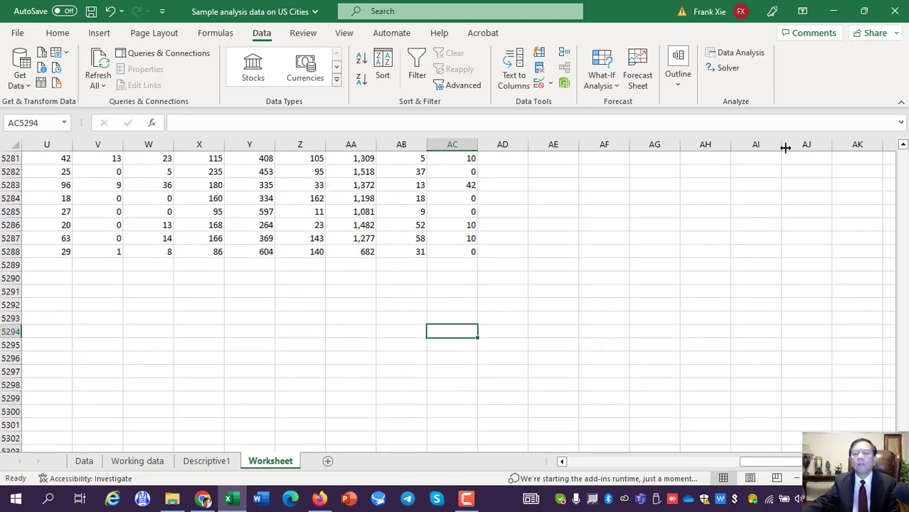
- Start a Correlation analysis from the Data Analysis tools and set its input range to $C$1:$AC$5288, grouped by columns
{"action": "left_click", "coordinate": [739, 53]}
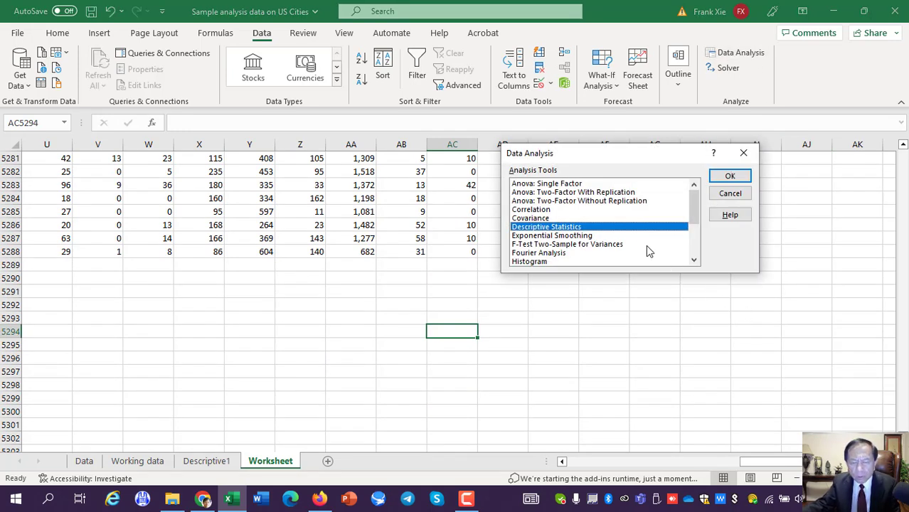
{"action": "left_click", "coordinate": [529, 210]}
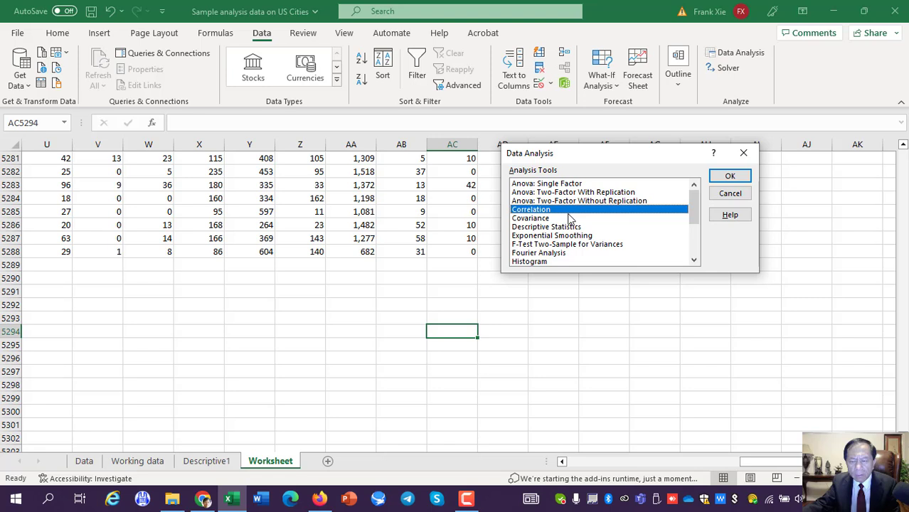
{"action": "left_click", "coordinate": [730, 177]}
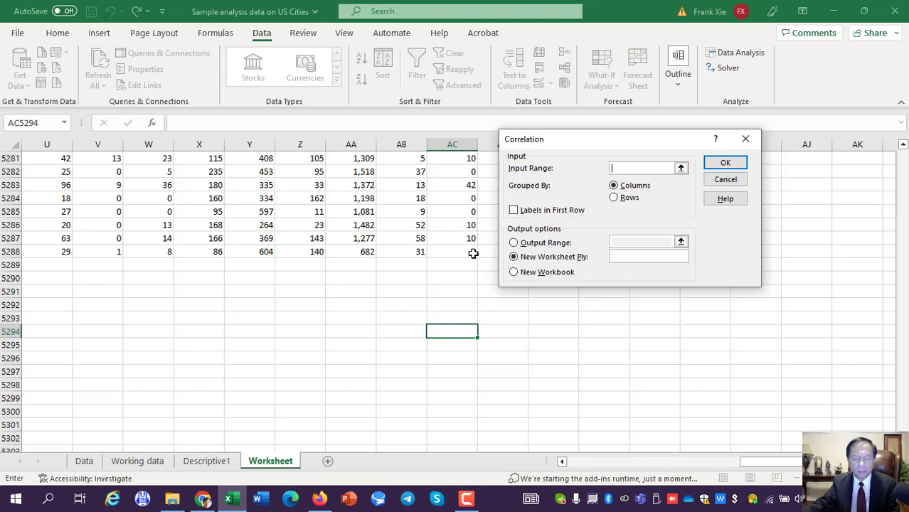
{"action": "left_click_drag", "start_coordinate": [471, 250], "coordinate": [73, 150]}
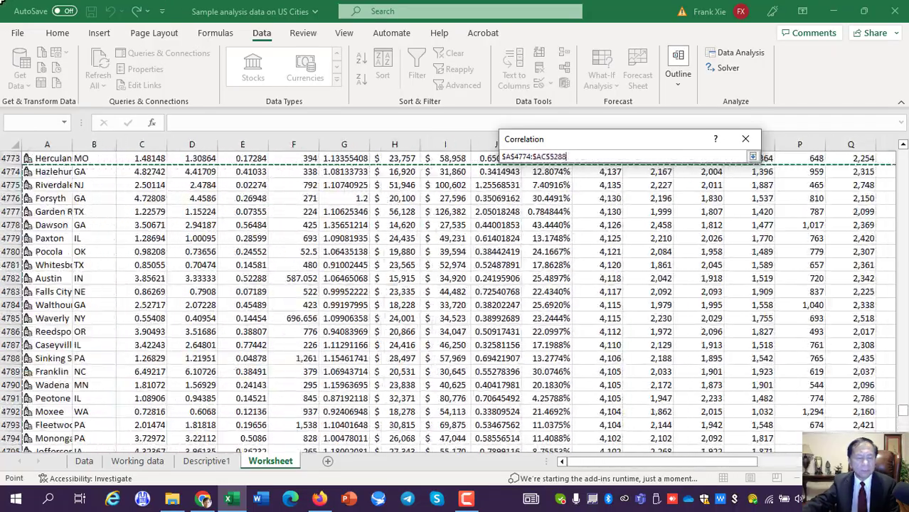
{"action": "left_click_drag", "start_coordinate": [1, 4], "coordinate": [32, 3]}
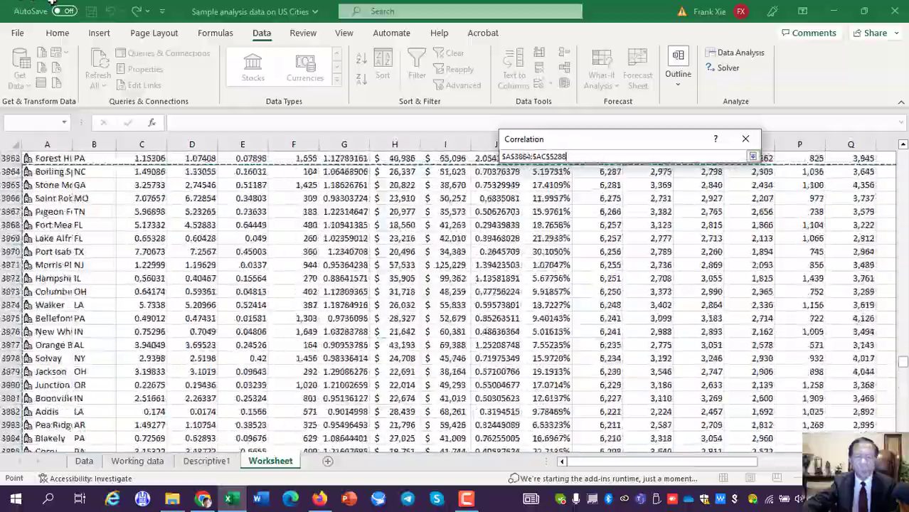
{"action": "left_click_drag", "start_coordinate": [44, 2], "coordinate": [43, 55]}
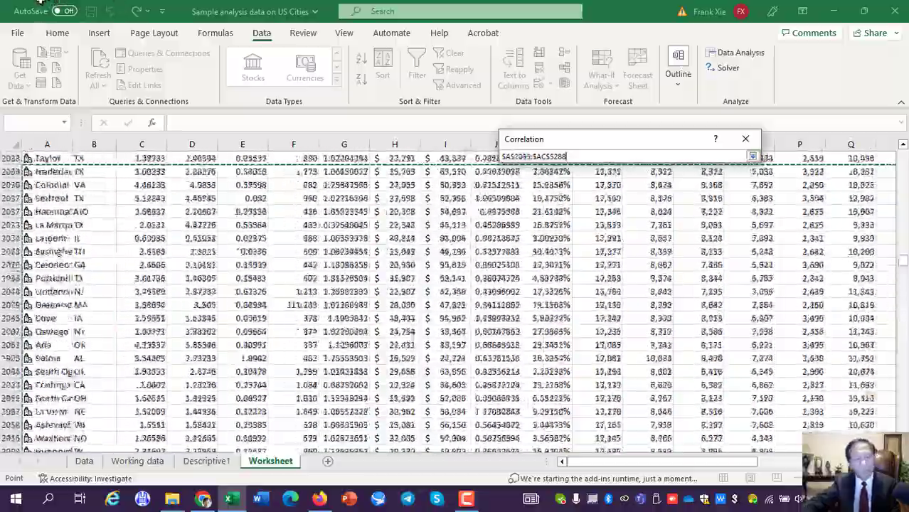
{"action": "left_click_drag", "start_coordinate": [41, 3], "coordinate": [41, 2]}
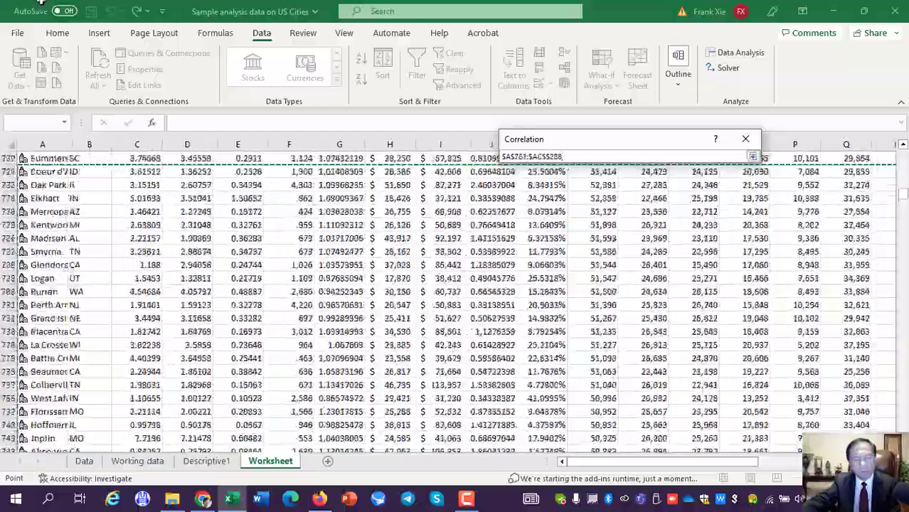
{"action": "left_click_drag", "start_coordinate": [41, 4], "coordinate": [141, 162]}
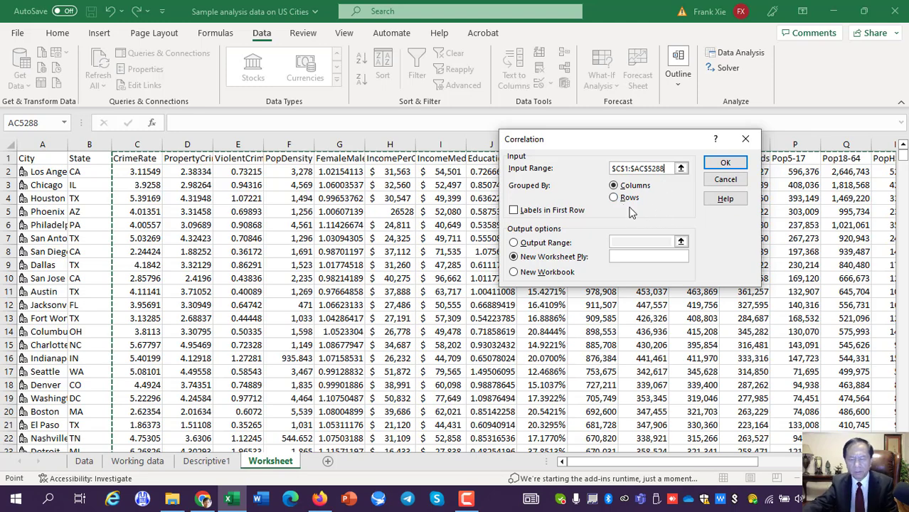
- Treat the first row as labels and output the correlation matrix to a new worksheet named Correlation1
{"action": "left_click", "coordinate": [514, 211]}
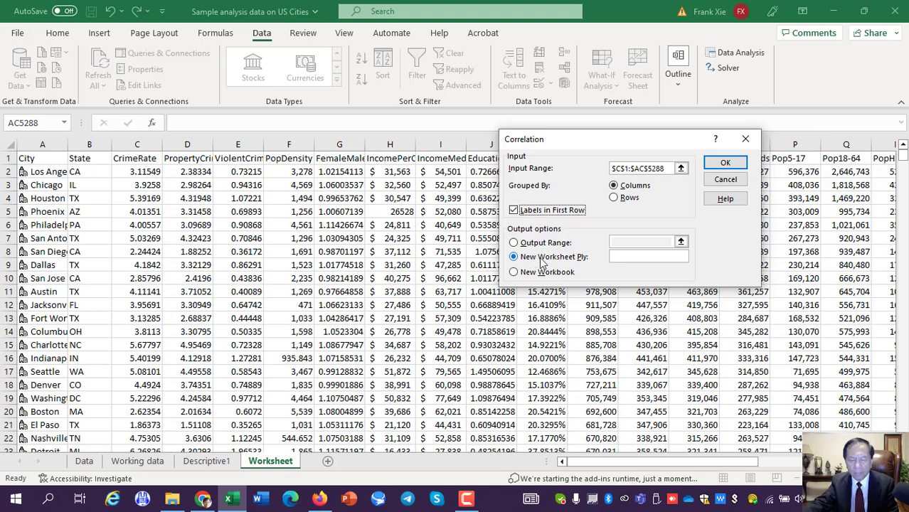
{"action": "left_click", "coordinate": [616, 259]}
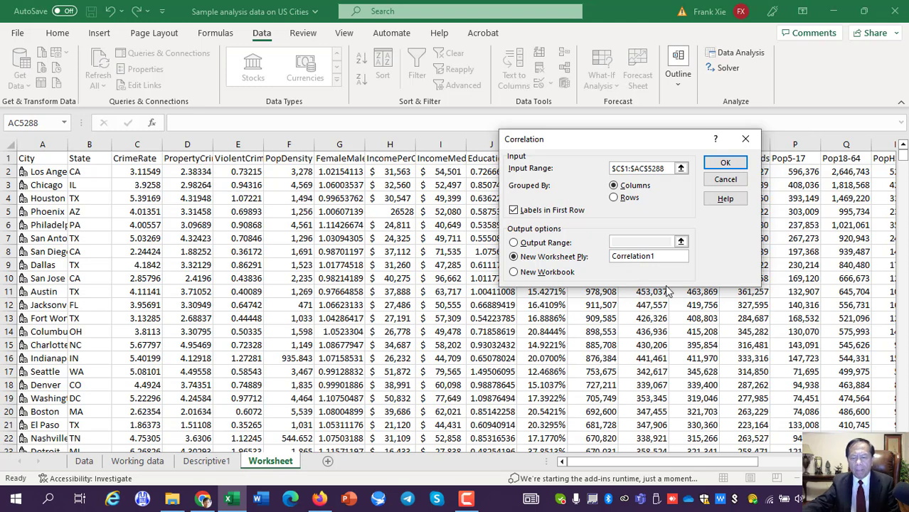
{"action": "left_click", "coordinate": [724, 165]}
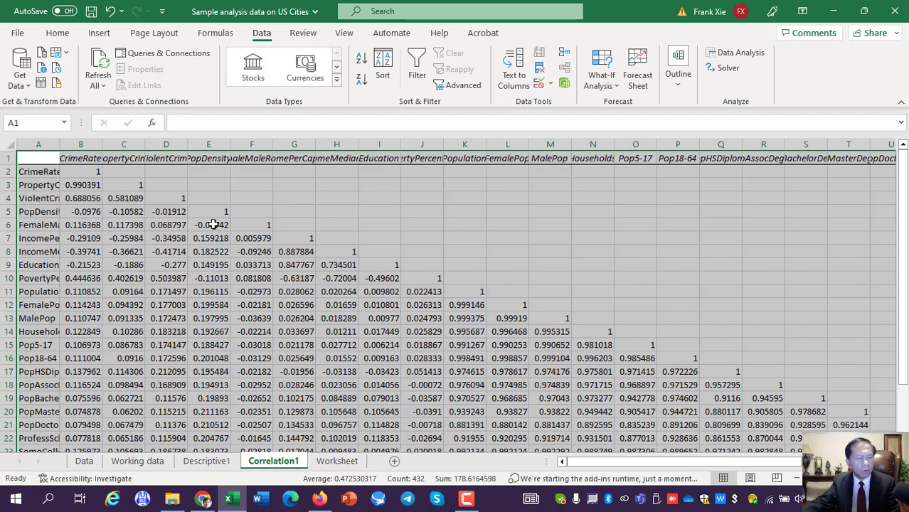
- Look over the correlation matrix and examine the CrimeRate row, including where CrimeRate meets itself in B2
{"action": "left_click", "coordinate": [222, 189]}
{"action": "scroll", "coordinate": [371, 256], "scroll_direction": "down", "scroll_amount": 4}
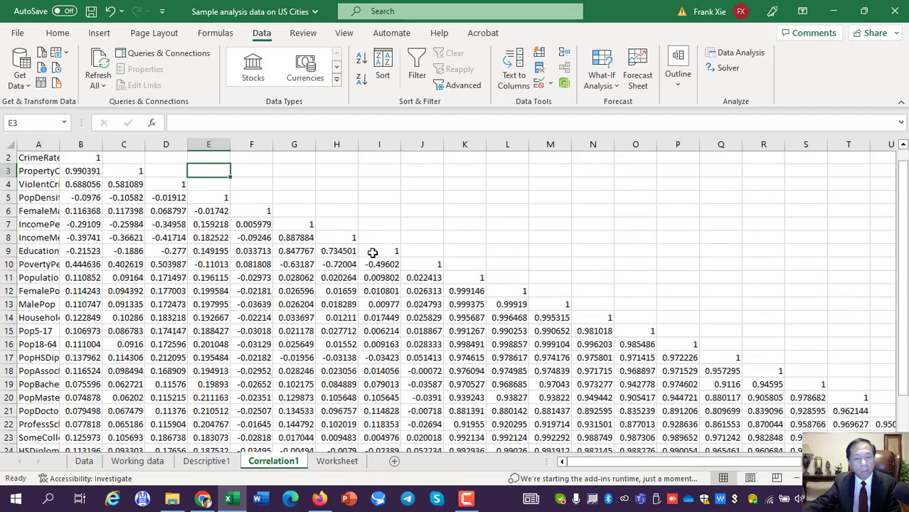
{"action": "scroll", "coordinate": [371, 267], "scroll_direction": "up", "scroll_amount": 4}
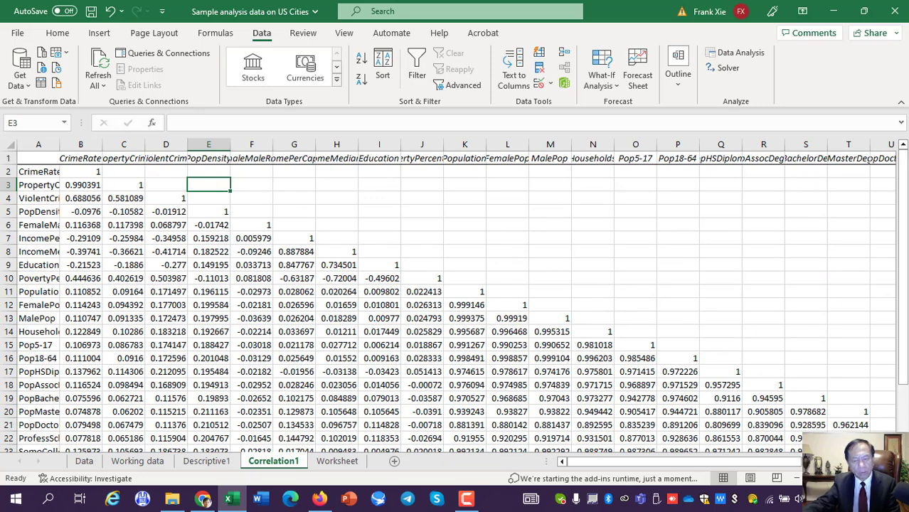
{"action": "left_click", "coordinate": [296, 187]}
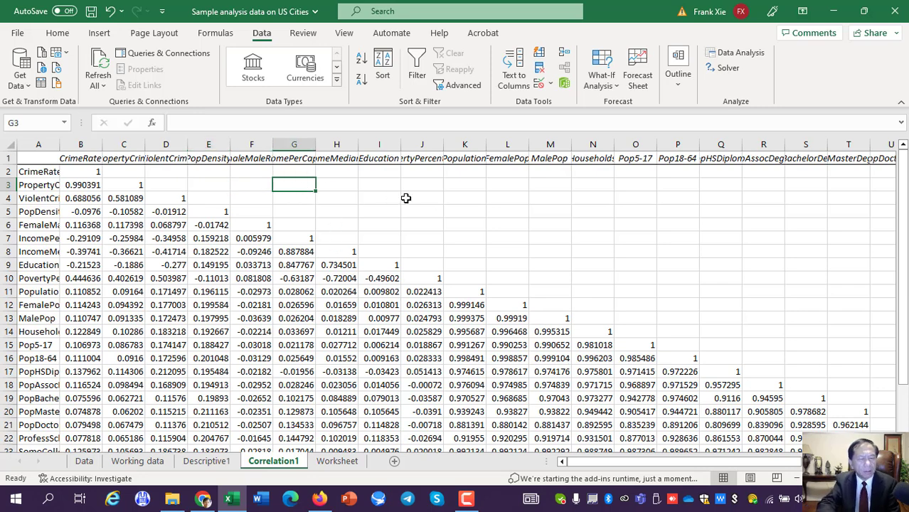
{"action": "left_click", "coordinate": [205, 186]}
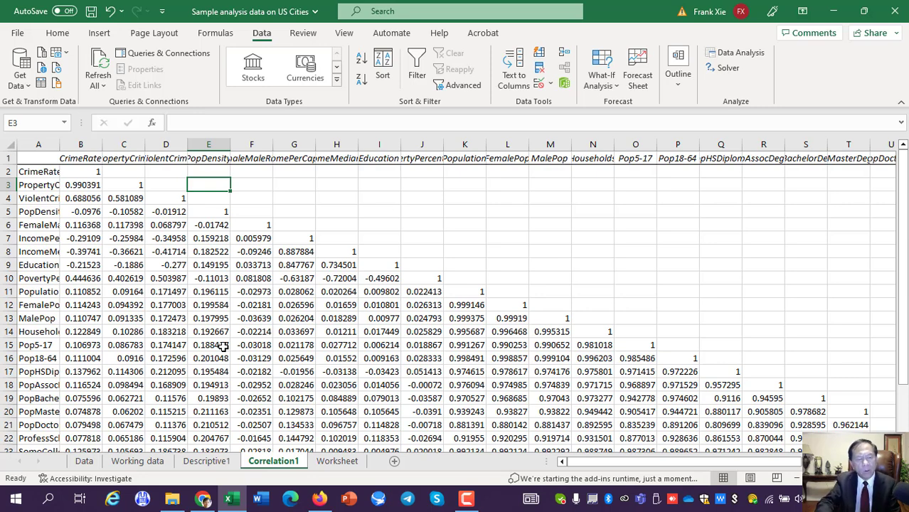
{"action": "key", "text": "Left"}
{"action": "key", "text": "Left"}
{"action": "key", "text": "Up"}
{"action": "key", "text": "Left"}
{"action": "key", "text": "Left"}
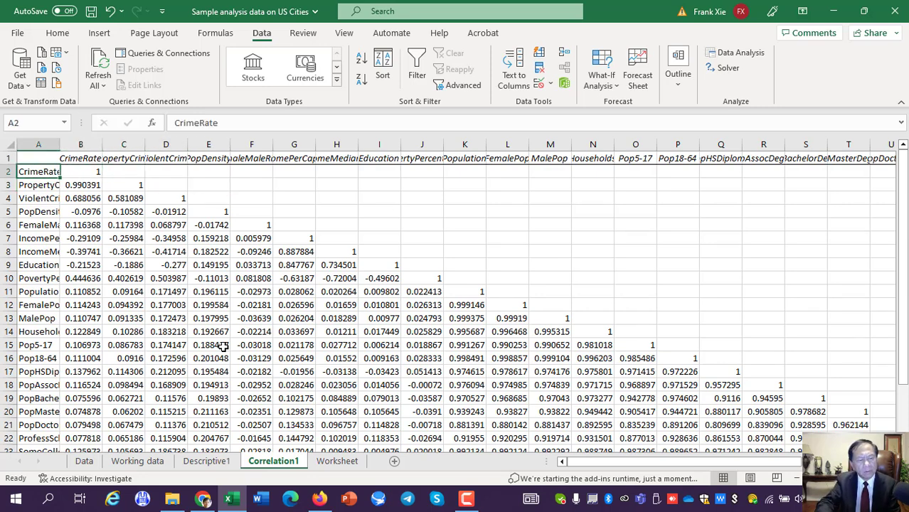
{"action": "key", "text": "Right"}
{"action": "key", "text": "Right"}
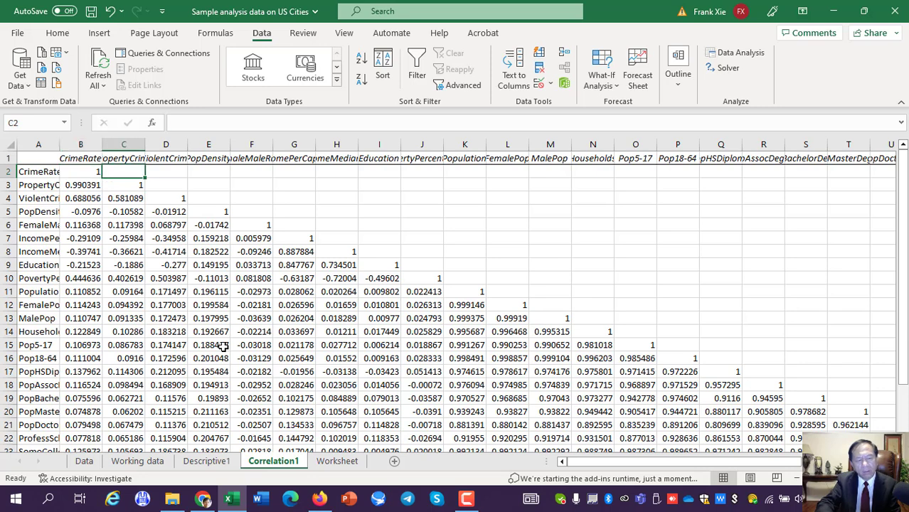
{"action": "key", "text": "Left"}
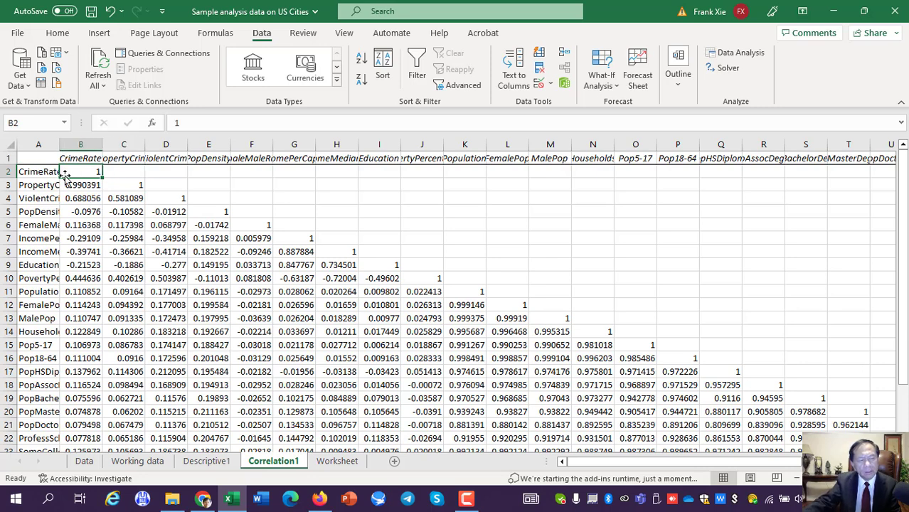
- Widen column A of the correlation matrix to fit the variable names and look down the list
{"action": "left_click", "coordinate": [24, 174]}
{"action": "left_click_drag", "start_coordinate": [60, 144], "coordinate": [93, 141]}
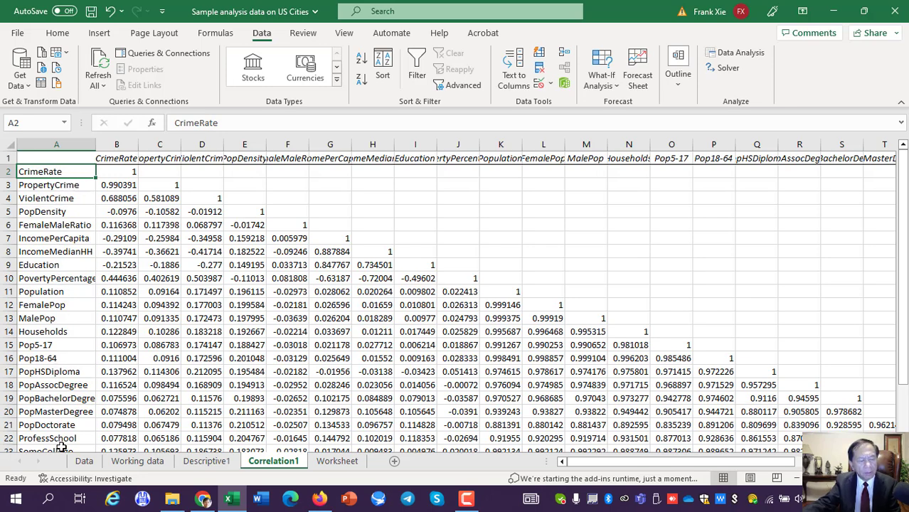
{"action": "scroll", "coordinate": [62, 435], "scroll_direction": "down", "scroll_amount": 3}
{"action": "scroll", "coordinate": [63, 431], "scroll_direction": "up", "scroll_amount": 3}
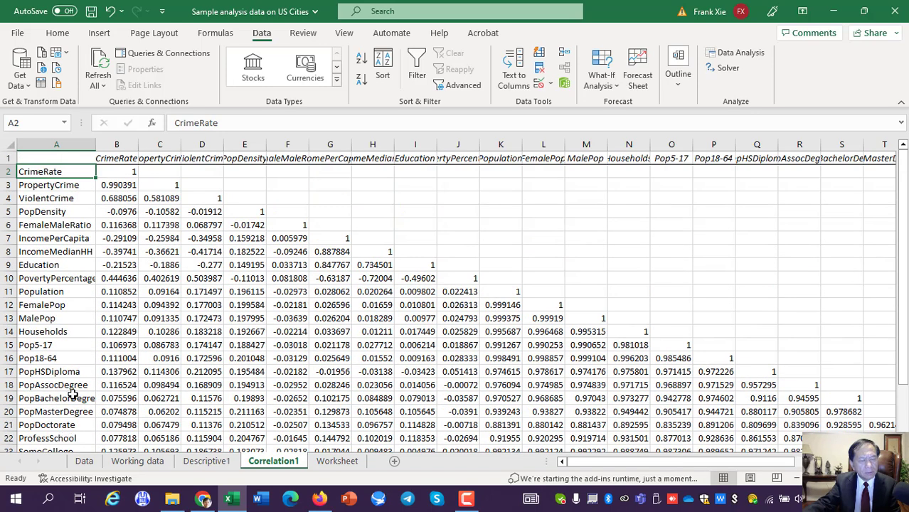
- Examine the diagonal cells where CrimeRate and PropertyCrime are each correlated with themselves, B2 and C3
{"action": "left_click", "coordinate": [121, 158]}
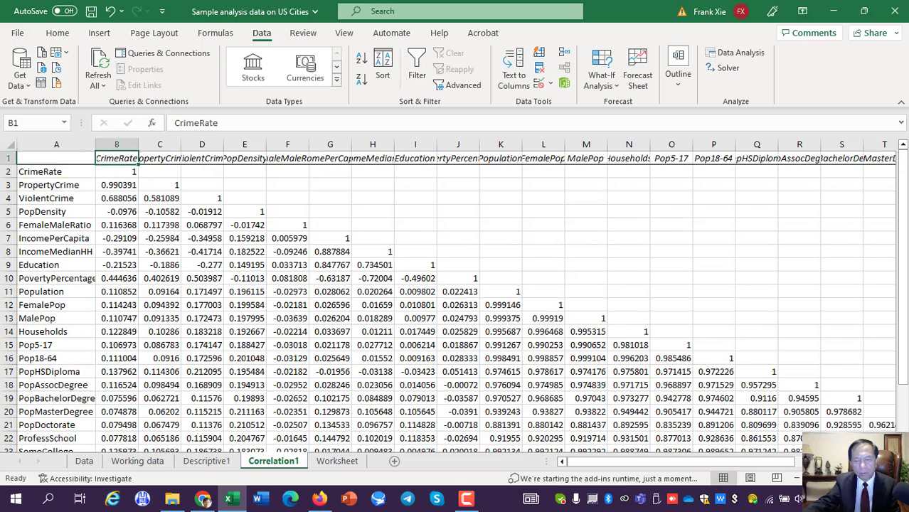
{"action": "left_click", "coordinate": [121, 171]}
{"action": "left_click", "coordinate": [41, 173]}
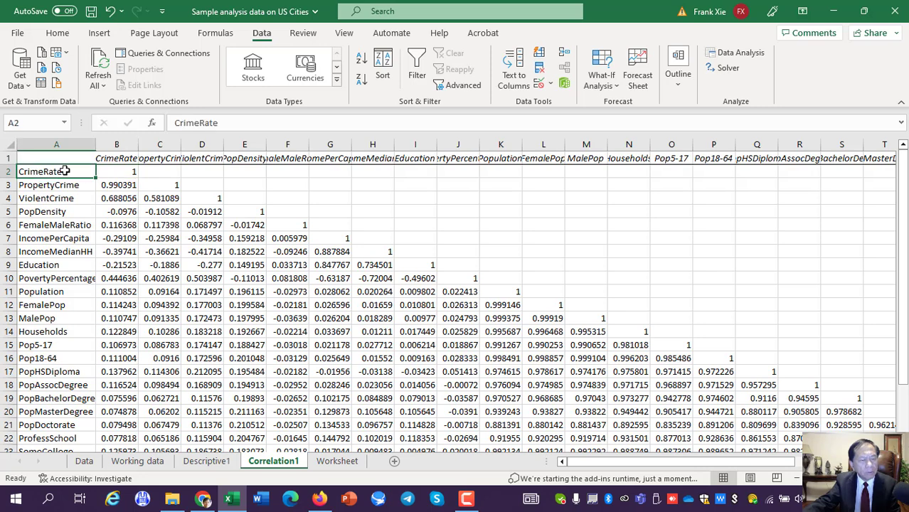
{"action": "left_click", "coordinate": [126, 160]}
{"action": "left_click", "coordinate": [123, 172]}
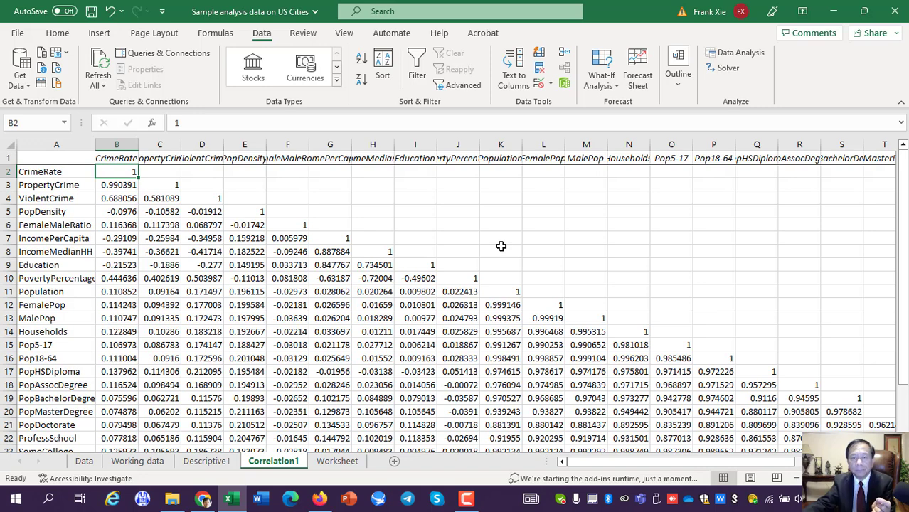
{"action": "left_click", "coordinate": [165, 186]}
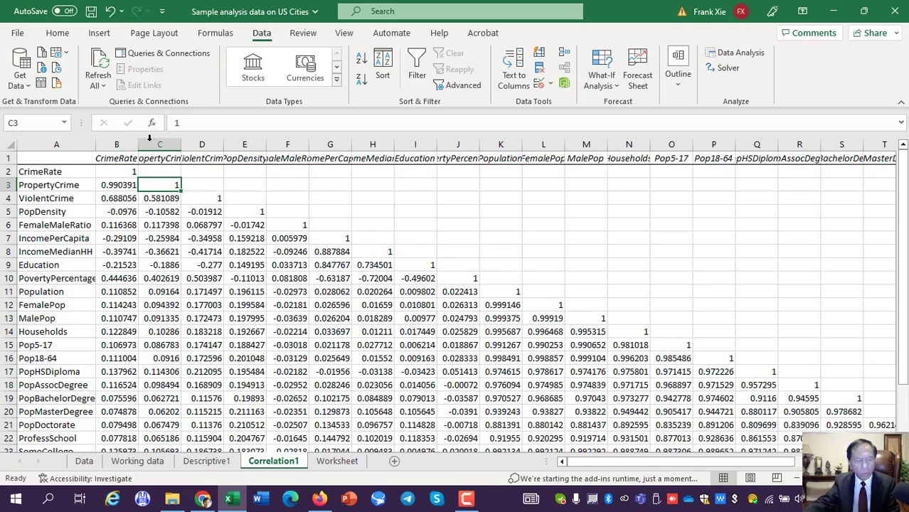
- Widen columns B and C of the correlation matrix so the CrimeRate and PropertyCrime headings fit
{"action": "left_click_drag", "start_coordinate": [138, 143], "coordinate": [149, 143]}
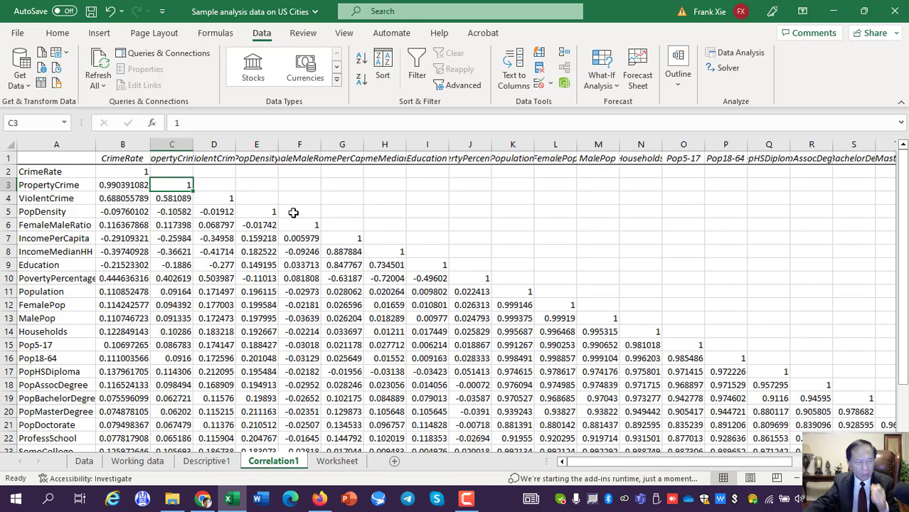
{"action": "left_click_drag", "start_coordinate": [191, 144], "coordinate": [208, 144]}
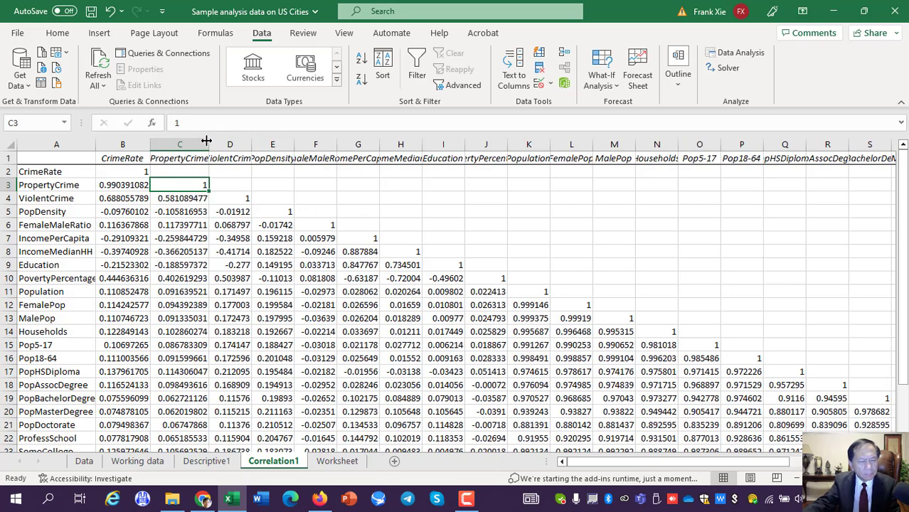
- Highlight CrimeRate's correlations with PropertyCrime and ViolentCrime, B3 and B4, in yellow, and check the PopDensity one in B5
{"action": "left_click", "coordinate": [125, 188]}
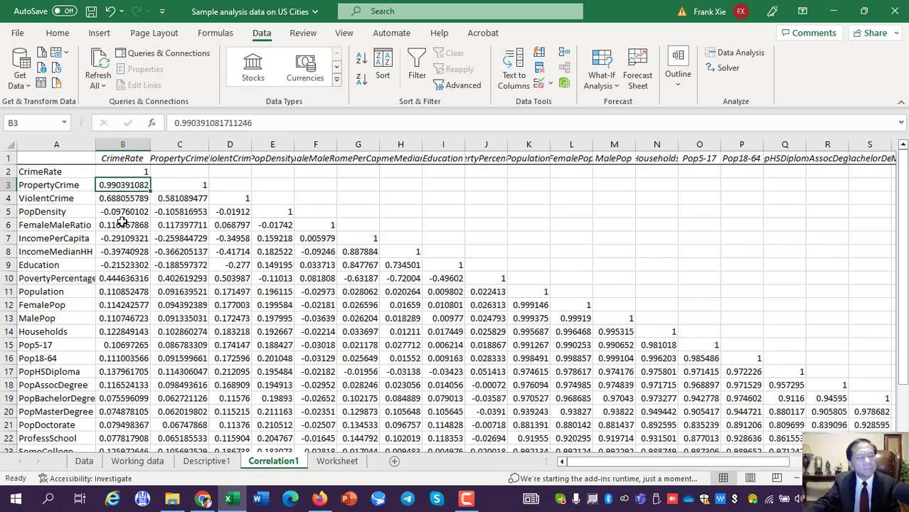
{"action": "left_click", "coordinate": [57, 32]}
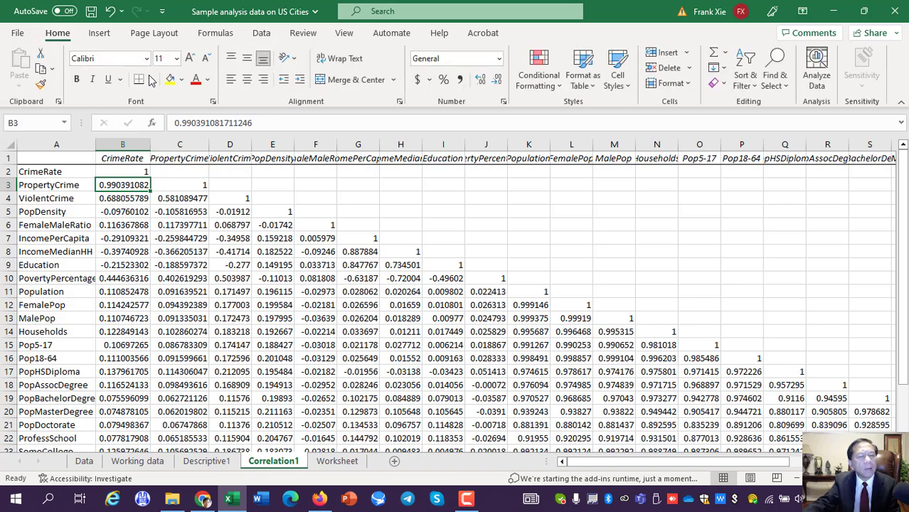
{"action": "left_click", "coordinate": [170, 79]}
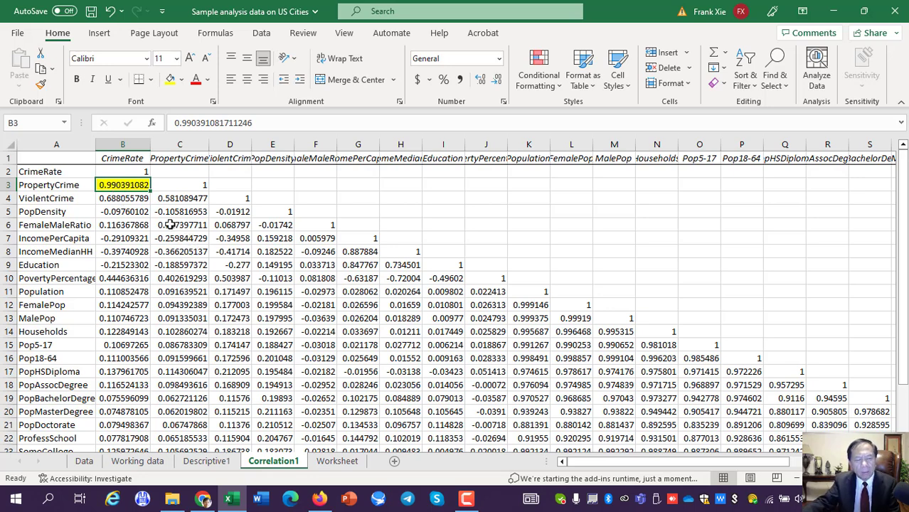
{"action": "left_click", "coordinate": [127, 199]}
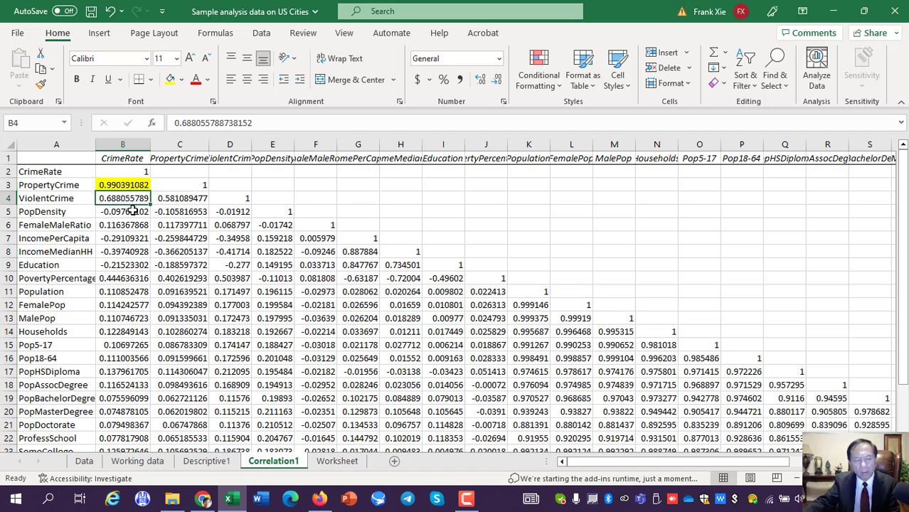
{"action": "left_click", "coordinate": [170, 79]}
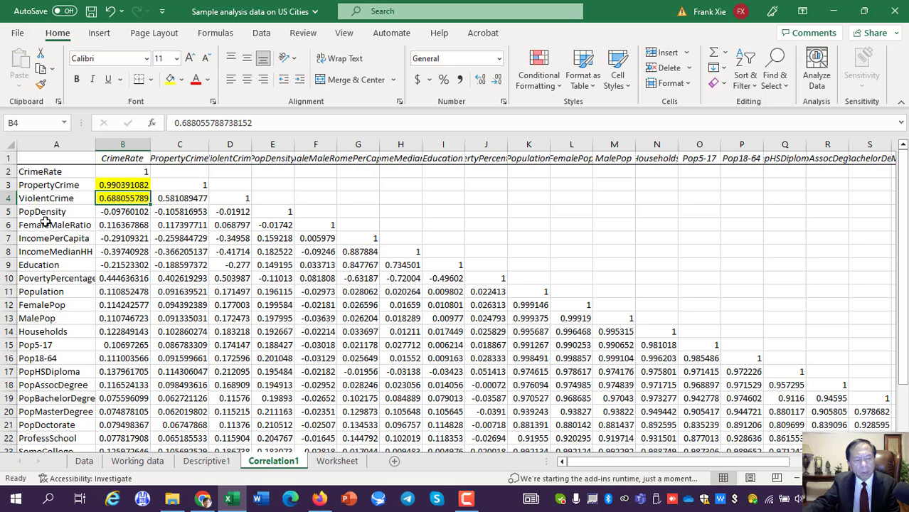
{"action": "left_click", "coordinate": [115, 215]}
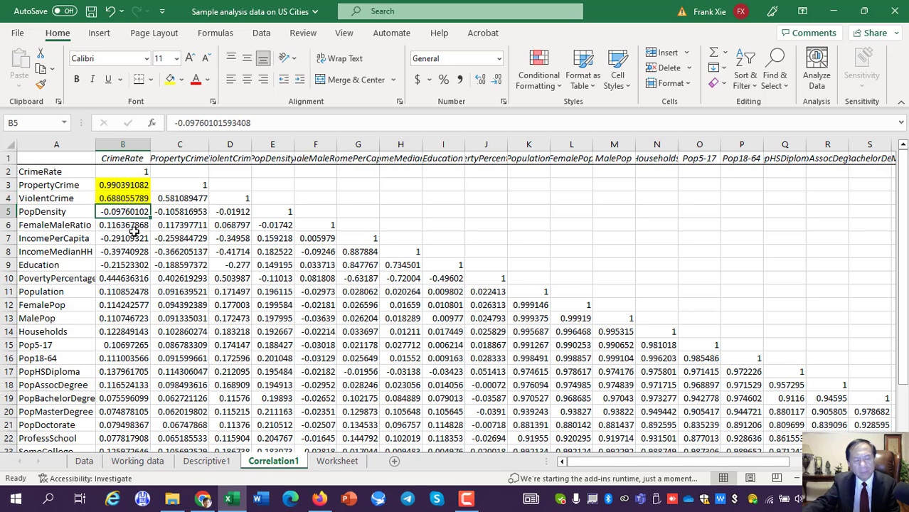
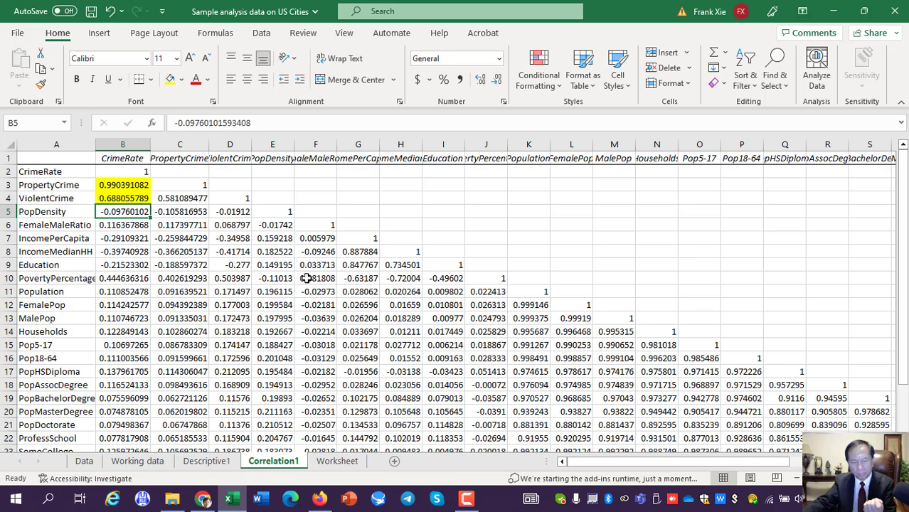
- Highlight the correlation between IncomePerCapita and IncomeMedianHH in G8 yellow and widen column G to fit its heading
{"action": "left_click", "coordinate": [358, 253]}
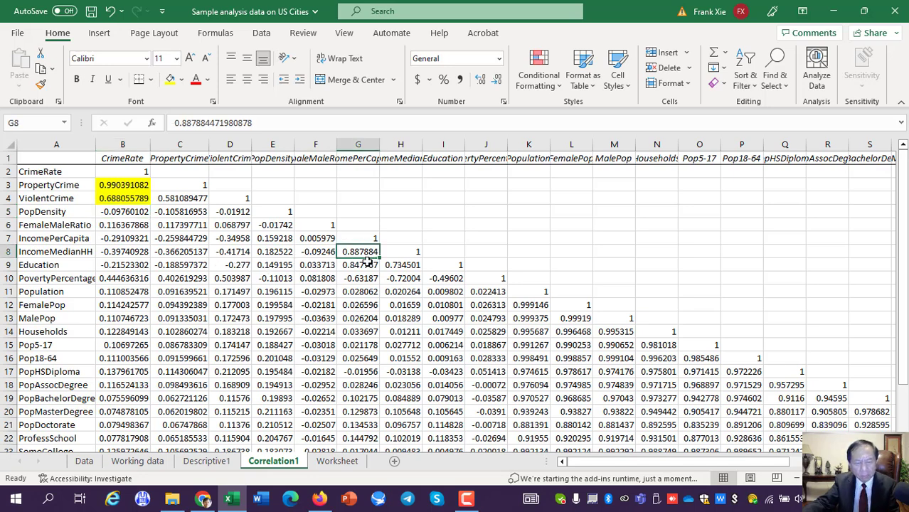
{"action": "left_click", "coordinate": [170, 79]}
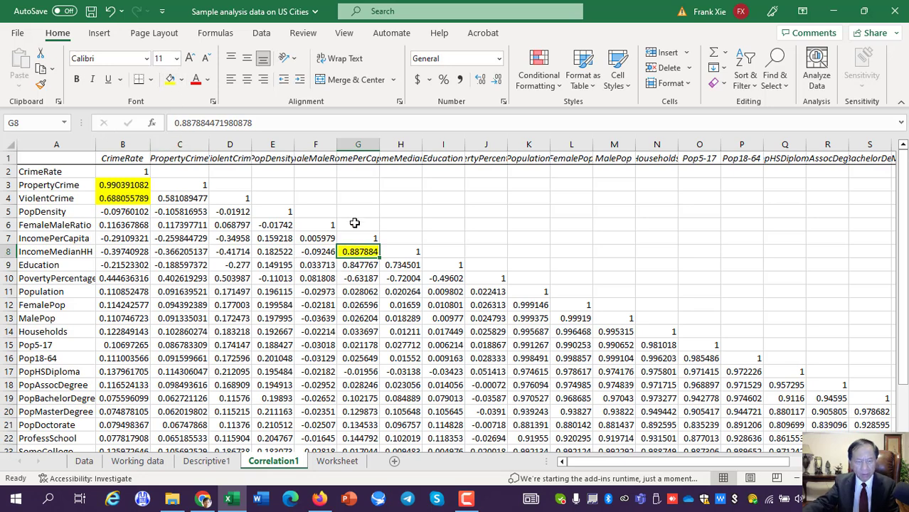
{"action": "left_click_drag", "start_coordinate": [379, 145], "coordinate": [412, 144]}
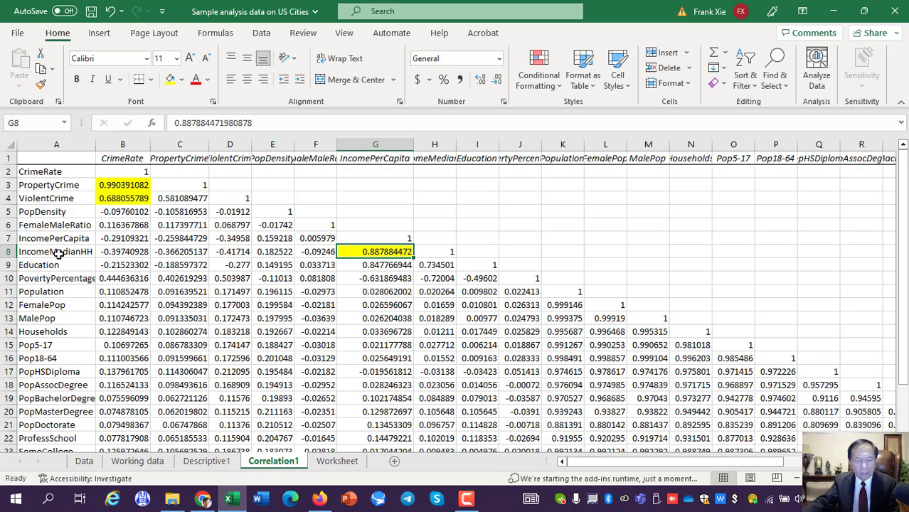
- Highlight Education's correlations with IncomePerCapita and IncomeMedianHH, G9 and H9, in yellow, widening column H to about fit its heading
{"action": "left_click", "coordinate": [378, 265]}
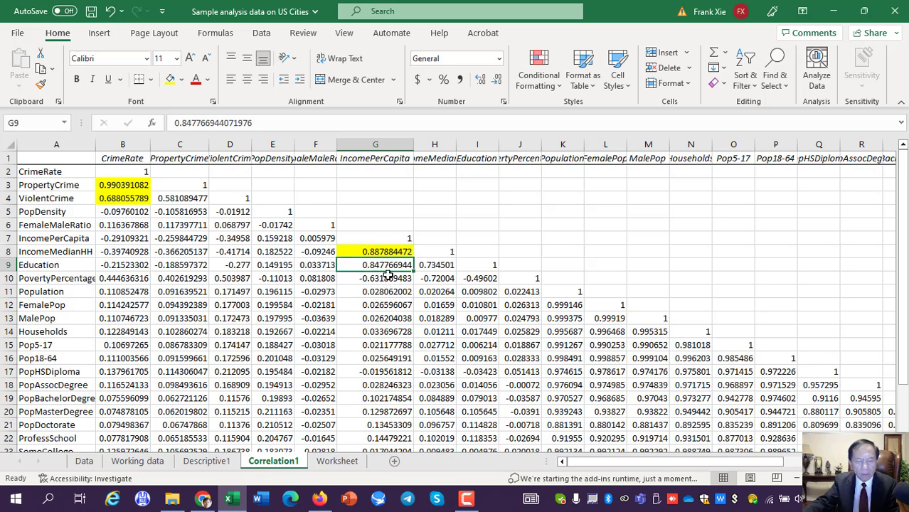
{"action": "left_click", "coordinate": [171, 80]}
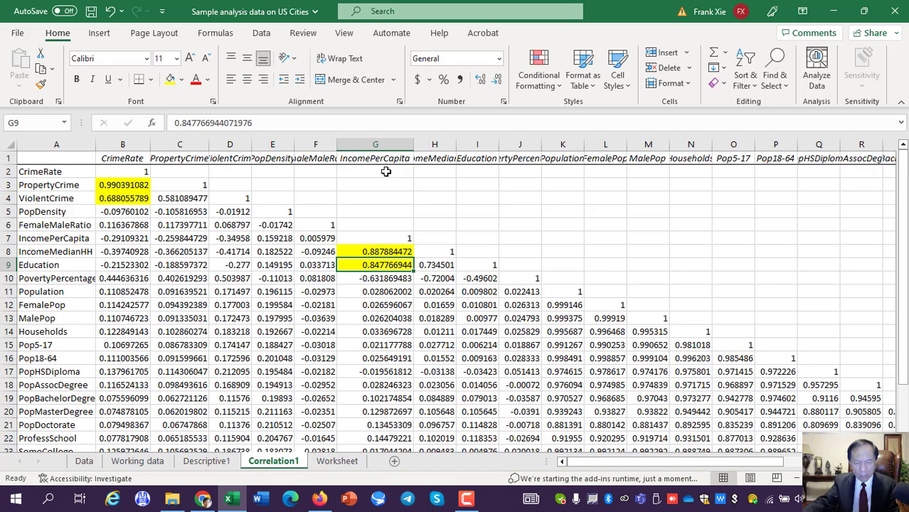
{"action": "left_click", "coordinate": [43, 266]}
{"action": "left_click", "coordinate": [368, 267]}
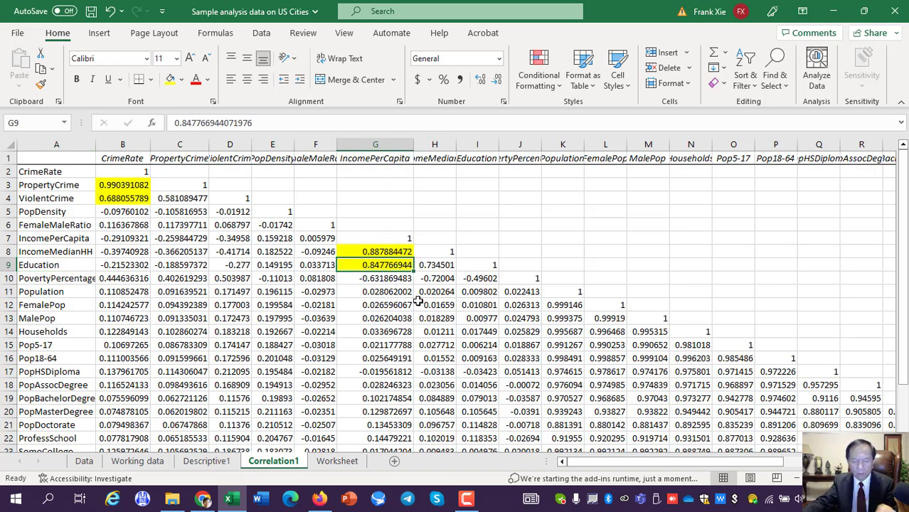
{"action": "left_click_drag", "start_coordinate": [456, 145], "coordinate": [481, 144]}
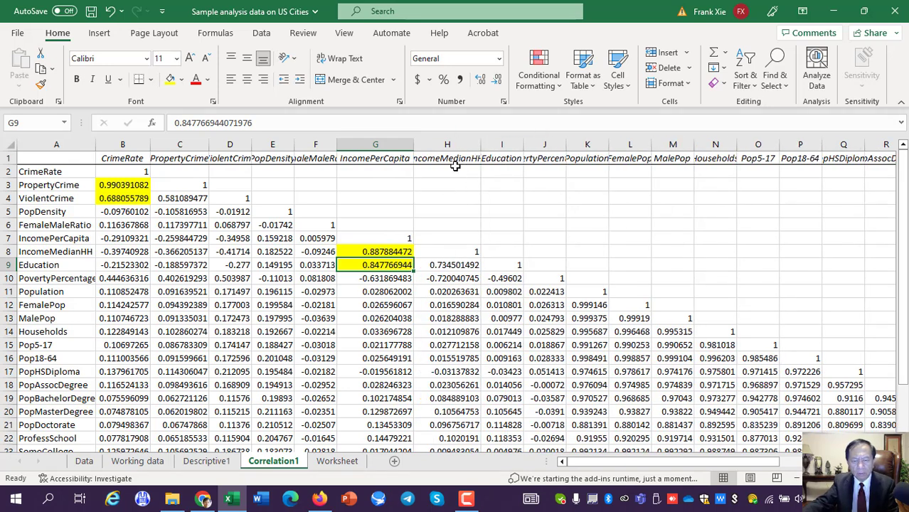
{"action": "left_click", "coordinate": [447, 266]}
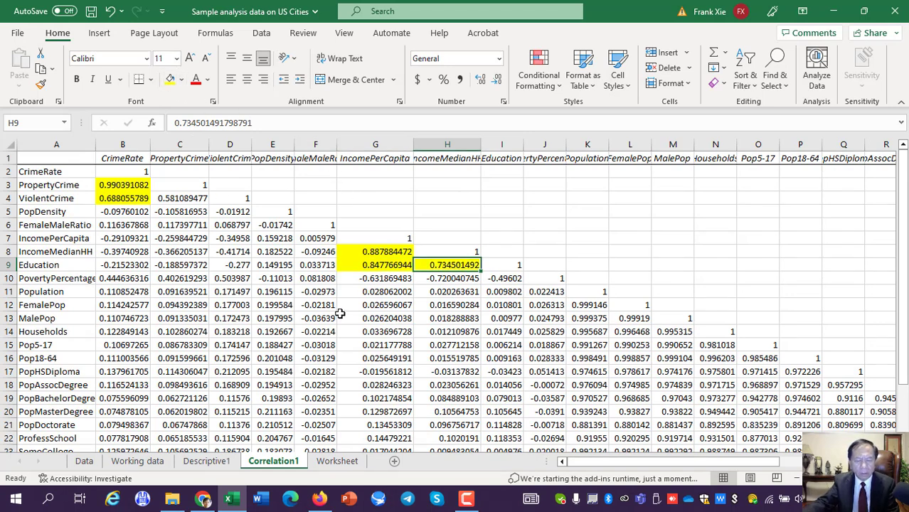
- Look across the Education row and the rows from PovertyPercentage to MalePop for other strong correlations
{"action": "key", "text": "Left"}
{"action": "key", "text": "Left"}
{"action": "key", "text": "Left"}
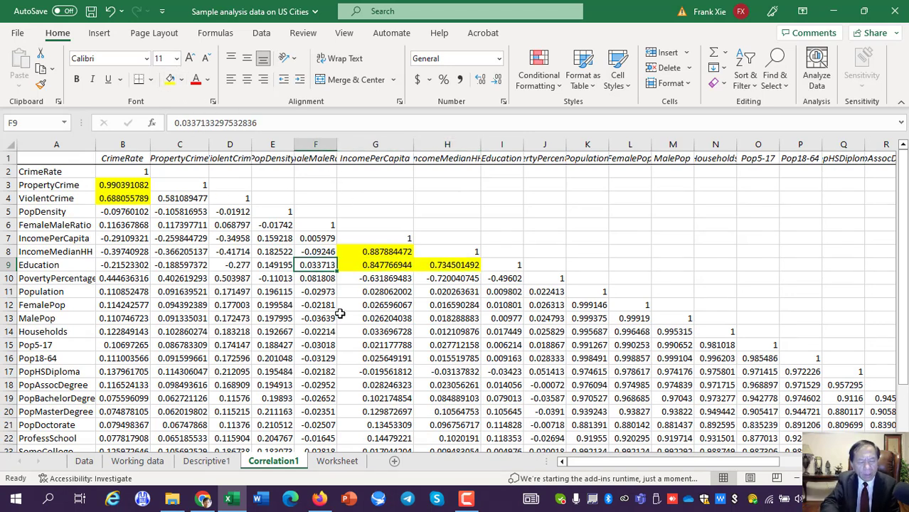
{"action": "key", "text": "Right"}
{"action": "key", "text": "Left"}
{"action": "key", "text": "Left"}
{"action": "key", "text": "Left"}
{"action": "key", "text": "Left"}
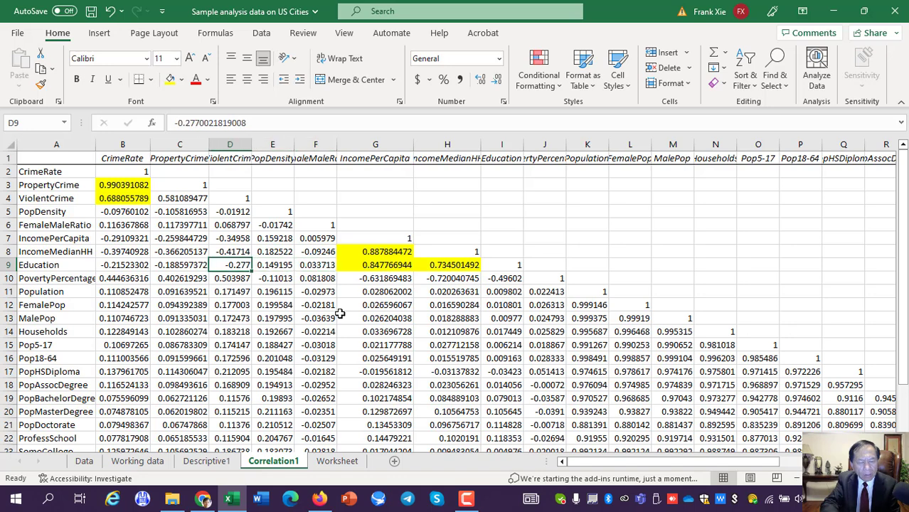
{"action": "key", "text": "Right"}
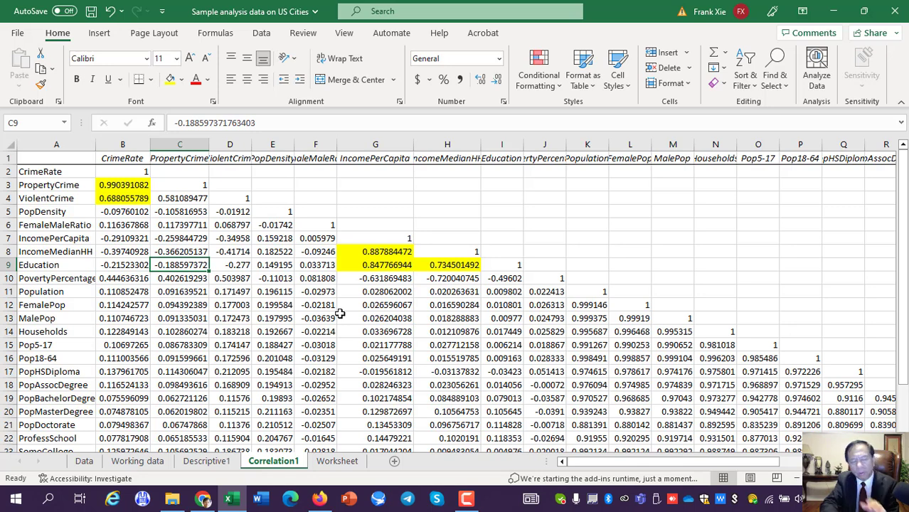
{"action": "key", "text": "Down"}
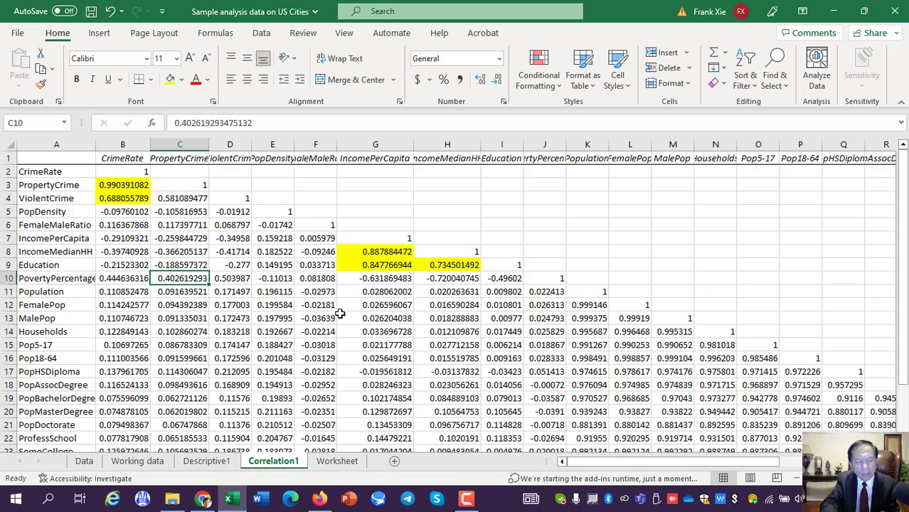
{"action": "key", "text": "Down"}
{"action": "key", "text": "Down"}
{"action": "key", "text": "Down"}
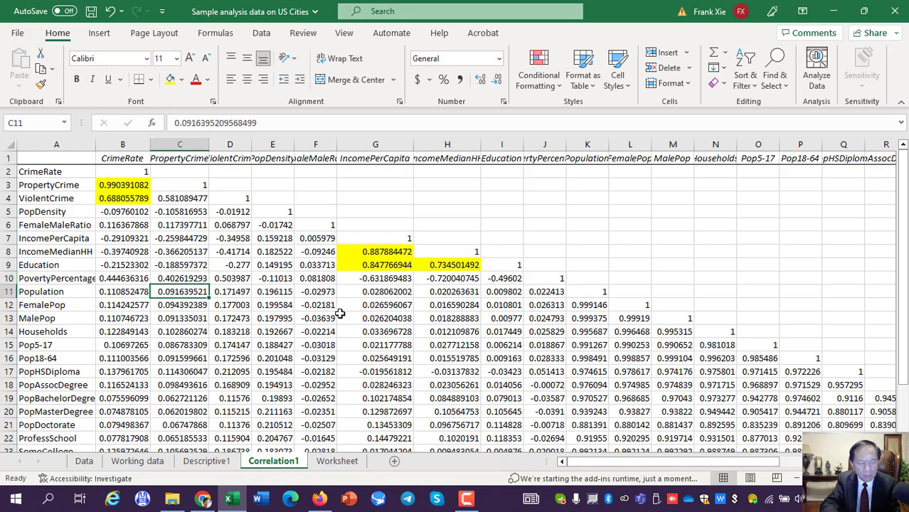
{"action": "key", "text": "Right"}
{"action": "key", "text": "Right"}
{"action": "key", "text": "Right"}
{"action": "key", "text": "Right"}
{"action": "key", "text": "Right"}
{"action": "key", "text": "Right"}
{"action": "key", "text": "Right"}
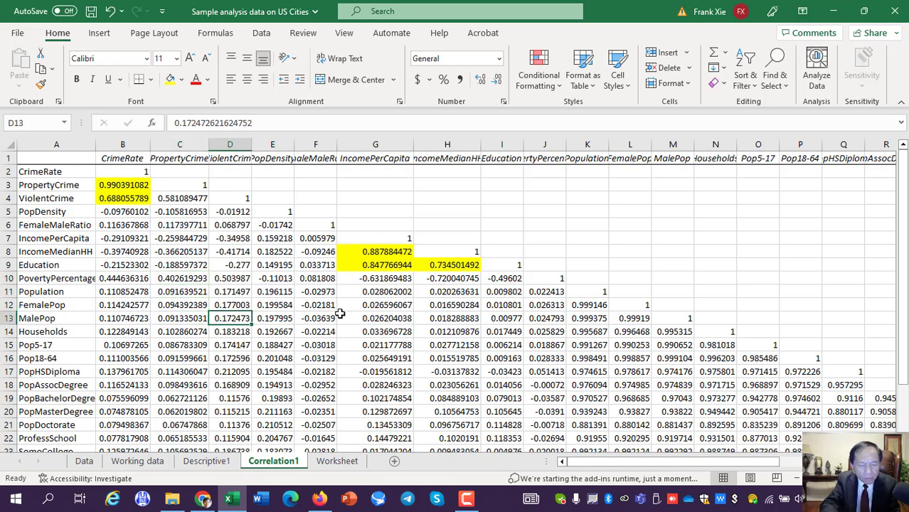
{"action": "key", "text": "Left"}
{"action": "key", "text": "Left"}
{"action": "key", "text": "Left"}
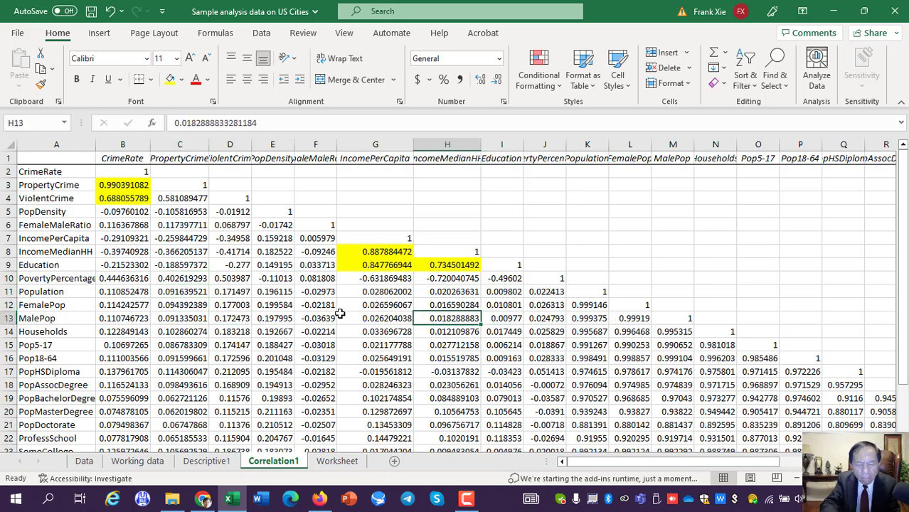
{"action": "key", "text": "Up"}
{"action": "key", "text": "Up"}
{"action": "key", "text": "Up"}
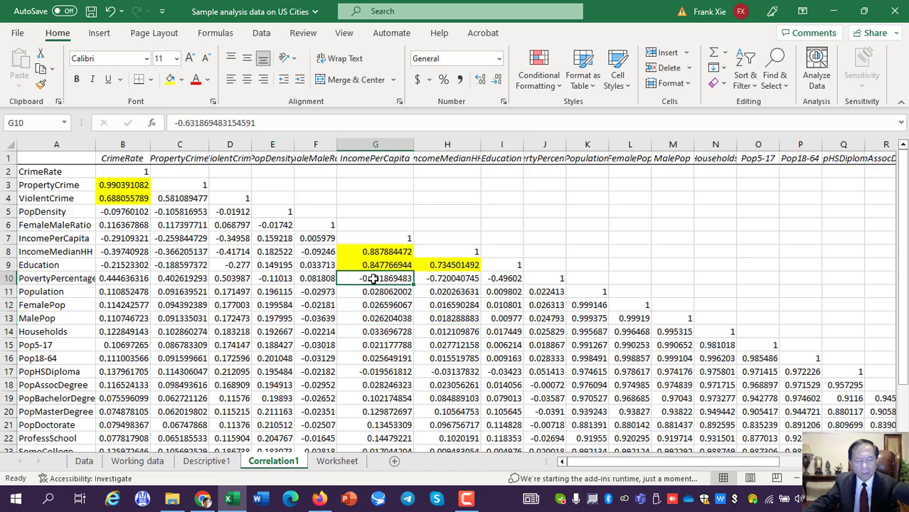
- Highlight PovertyPercentage's correlations with IncomePerCapita and IncomeMedianHH, G10 and H10, in yellow
{"action": "left_click", "coordinate": [169, 79]}
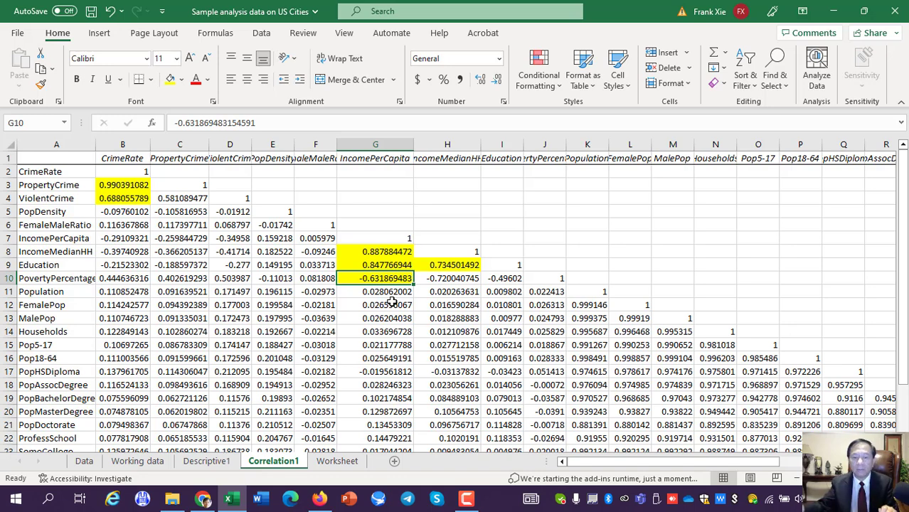
{"action": "left_click", "coordinate": [445, 278]}
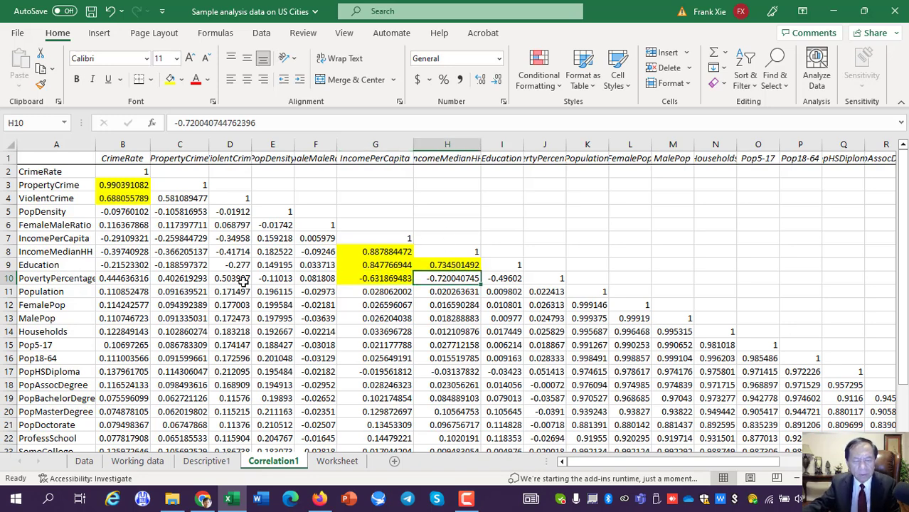
{"action": "left_click", "coordinate": [175, 82]}
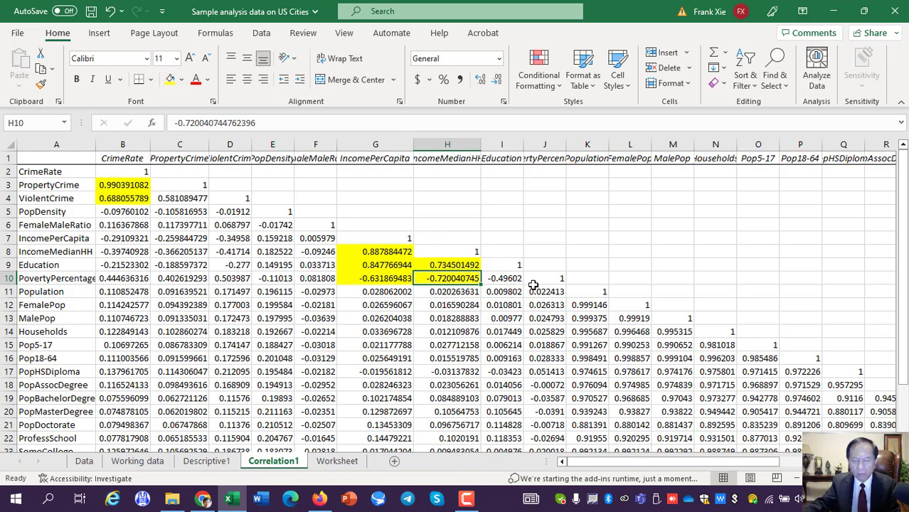
- Look through the remaining IncomePerCapita and IncomeMedianHH correlations down to the end of the matrix and back up
{"action": "left_click", "coordinate": [450, 298]}
{"action": "key", "text": "Left"}
{"action": "key", "text": "Right"}
{"action": "key", "text": "Left"}
{"action": "key", "text": "Down"}
{"action": "key", "text": "Down"}
{"action": "key", "text": "Down"}
{"action": "key", "text": "Down"}
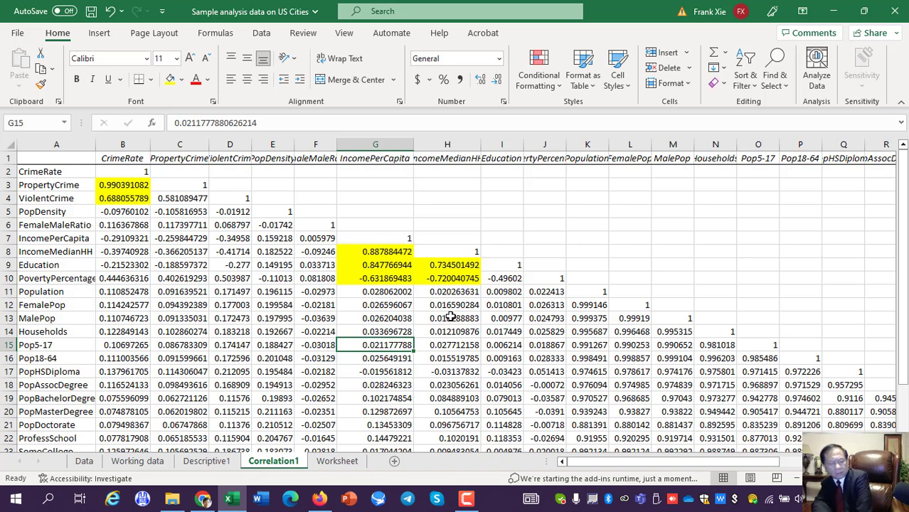
{"action": "key", "text": "Right"}
{"action": "key", "text": "Left"}
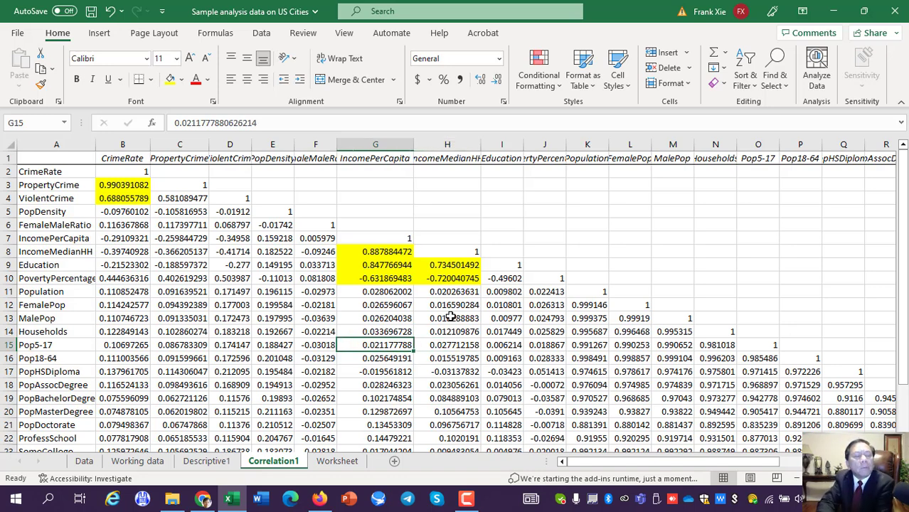
{"action": "key", "text": "Down"}
{"action": "key", "text": "Down"}
{"action": "key", "text": "Down"}
{"action": "key", "text": "Down"}
{"action": "key", "text": "Down"}
{"action": "key", "text": "Down"}
{"action": "key", "text": "Down"}
{"action": "key", "text": "Down"}
{"action": "key", "text": "Down"}
{"action": "key", "text": "Down"}
{"action": "key", "text": "Down"}
{"action": "key", "text": "Down"}
{"action": "key", "text": "Down"}
{"action": "key", "text": "Down"}
{"action": "key", "text": "Down"}
{"action": "key", "text": "Down"}
{"action": "key", "text": "Down"}
{"action": "key", "text": "Down"}
{"action": "key", "text": "Down"}
{"action": "key", "text": "Down"}
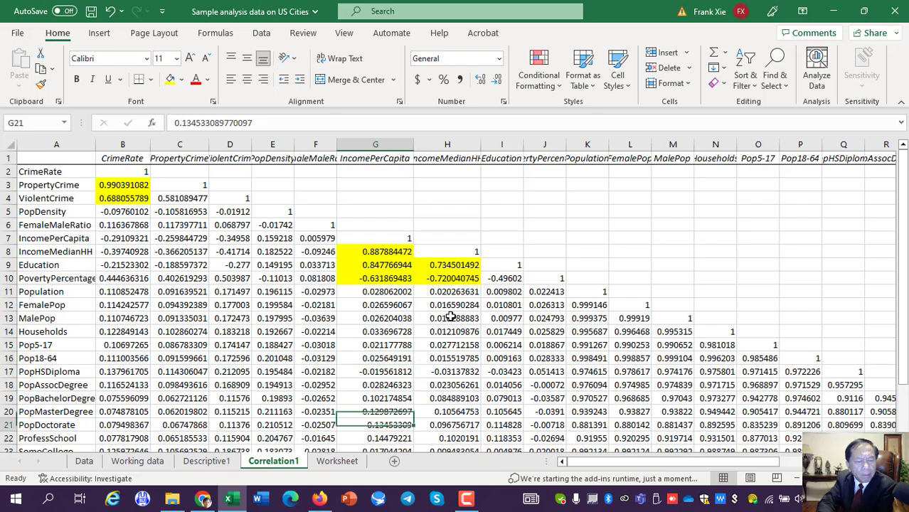
{"action": "key", "text": "Up"}
{"action": "key", "text": "Up"}
{"action": "key", "text": "Up"}
{"action": "key", "text": "Up"}
{"action": "key", "text": "Up"}
{"action": "key", "text": "Up"}
{"action": "key", "text": "Up"}
{"action": "key", "text": "Up"}
{"action": "key", "text": "Up"}
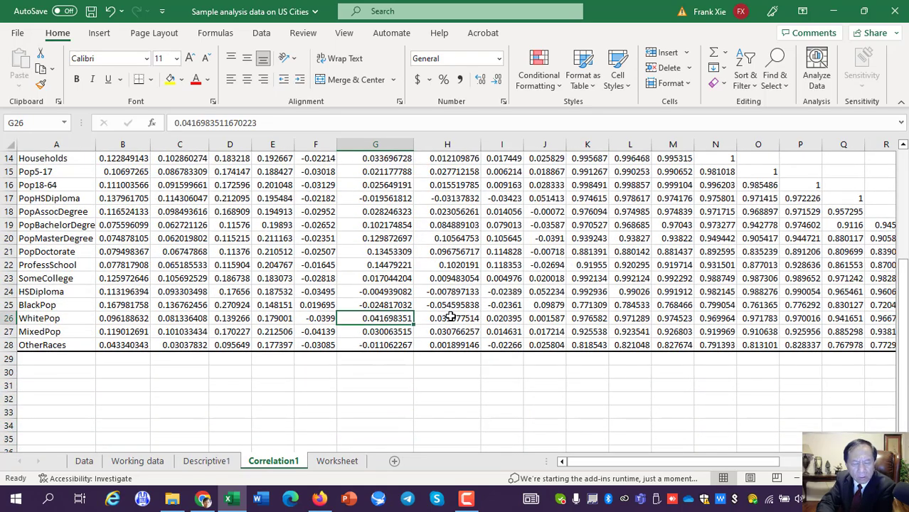
{"action": "key", "text": "Right"}
{"action": "key", "text": "Up"}
{"action": "key", "text": "Up"}
{"action": "key", "text": "Up"}
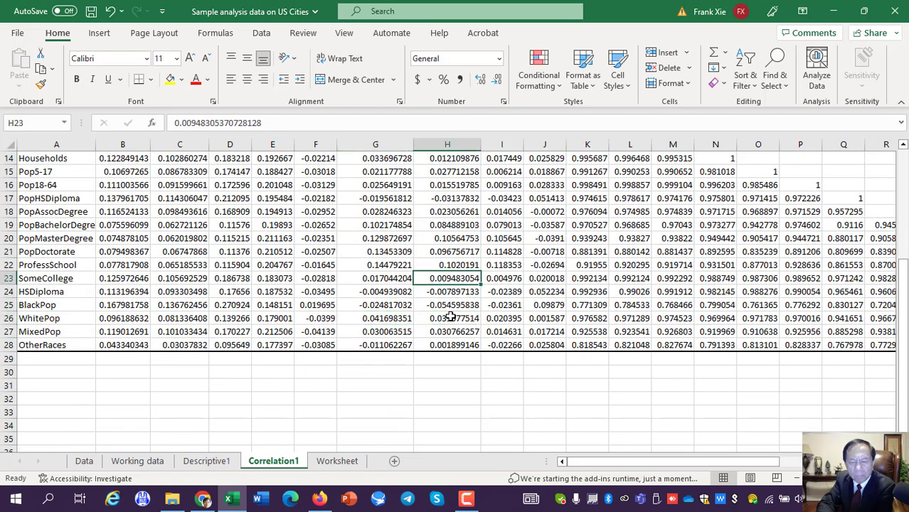
- Examine the Population and FemalePop correlations by selecting their block from MalePop to PopDoctorate, K13:L21
{"action": "key", "text": "Right"}
{"action": "key", "text": "Right"}
{"action": "key", "text": "Right"}
{"action": "key", "text": "Up"}
{"action": "key", "text": "Up"}
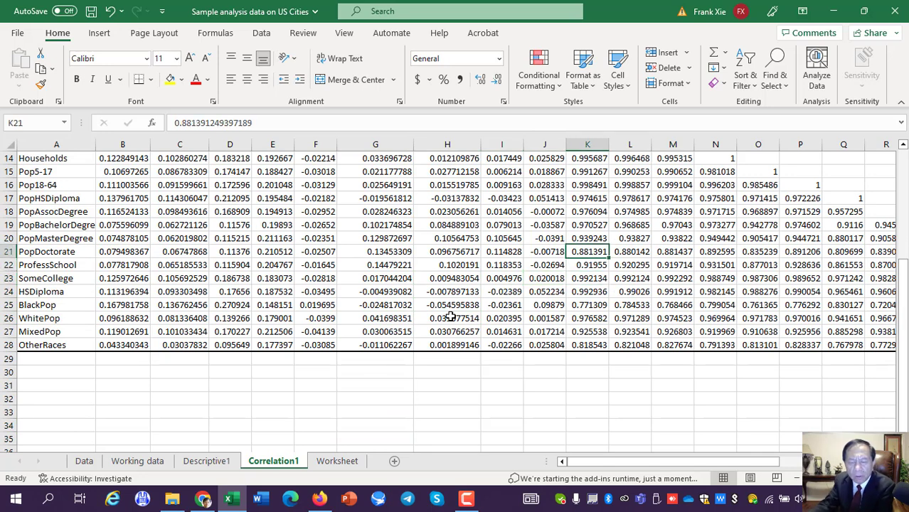
{"action": "left_click_drag", "start_coordinate": [601, 255], "coordinate": [619, 233]}
{"action": "scroll", "coordinate": [614, 244], "scroll_direction": "up", "scroll_amount": 3}
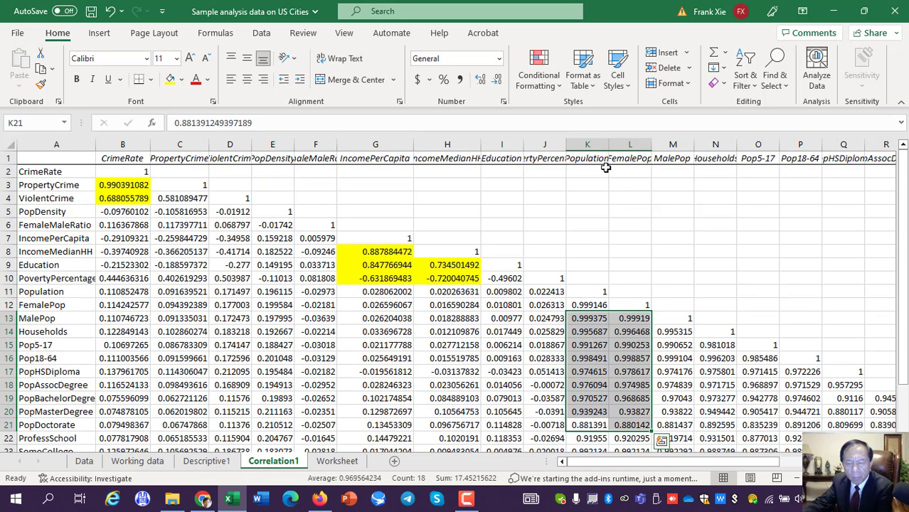
- Widen the Population, FemalePop and MalePop columns, and examine Population's correlations by selecting K12:K28
{"action": "left_click_drag", "start_coordinate": [609, 144], "coordinate": [749, 145]}
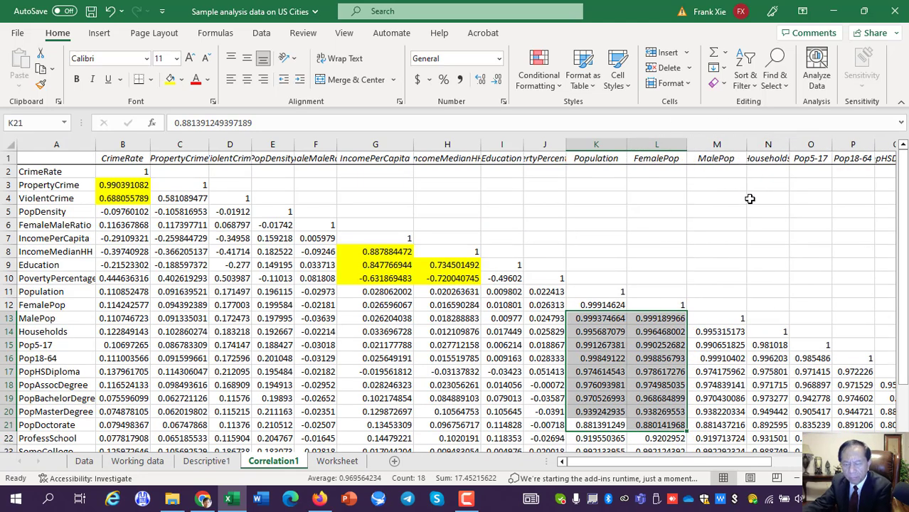
{"action": "scroll", "coordinate": [706, 263], "scroll_direction": "down", "scroll_amount": 1}
{"action": "scroll", "coordinate": [706, 262], "scroll_direction": "down", "scroll_amount": 1}
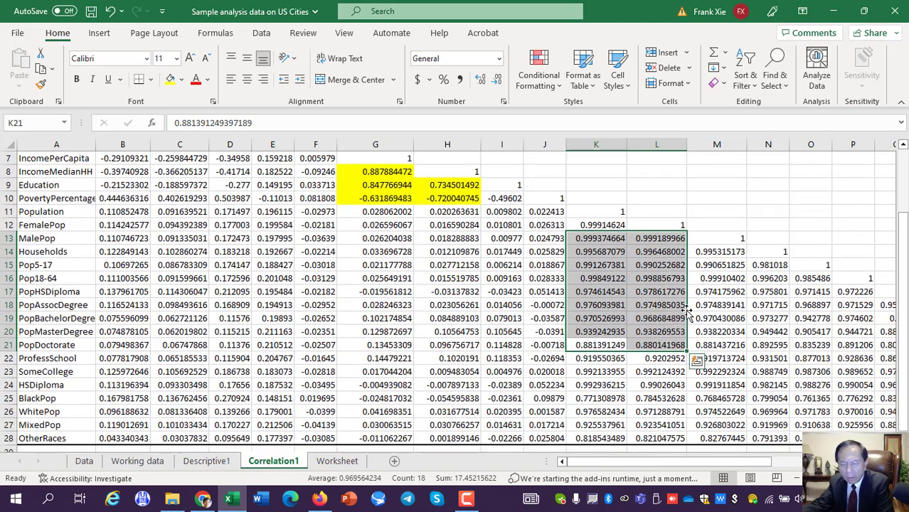
{"action": "left_click_drag", "start_coordinate": [593, 226], "coordinate": [610, 441]}
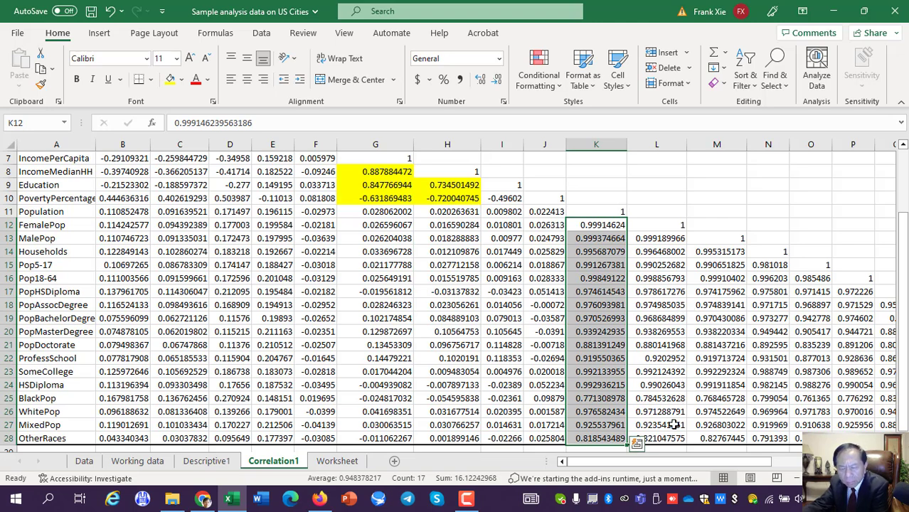
- Shade the block of population-related correlations, K12:AA28, in light blue
{"action": "left_click_drag", "start_coordinate": [599, 225], "coordinate": [830, 402]}
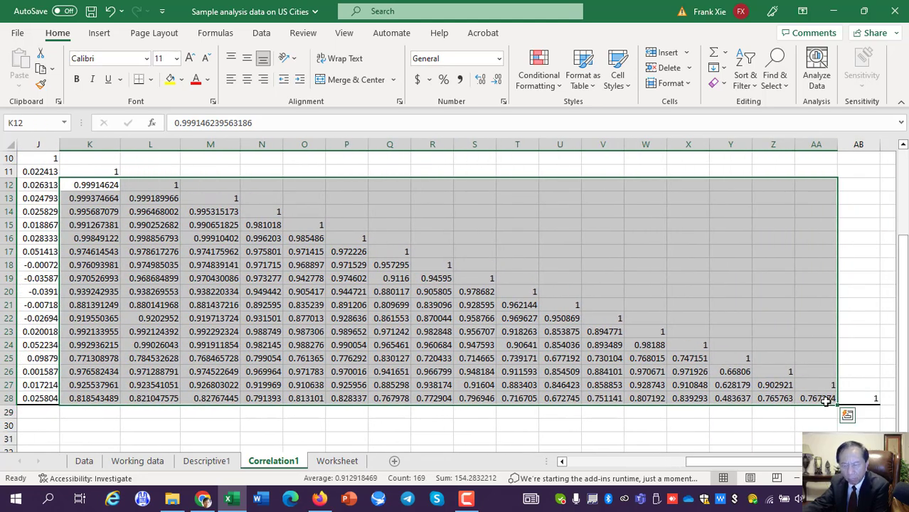
{"action": "left_click", "coordinate": [182, 80]}
{"action": "left_click", "coordinate": [183, 84]}
{"action": "left_click", "coordinate": [184, 84]}
{"action": "left_click", "coordinate": [260, 129]}
{"action": "left_click", "coordinate": [521, 224]}
{"action": "key", "text": "Left"}
{"action": "key", "text": "Left"}
{"action": "key", "text": "Left"}
{"action": "key", "text": "Left"}
{"action": "key", "text": "Left"}
{"action": "key", "text": "Left"}
{"action": "key", "text": "Left"}
{"action": "key", "text": "Left"}
{"action": "key", "text": "Left"}
{"action": "key", "text": "Left"}
{"action": "key", "text": "Left"}
{"action": "key", "text": "Left"}
{"action": "key", "text": "Left"}
{"action": "key", "text": "Left"}
{"action": "key", "text": "Left"}
{"action": "key", "text": "Left"}
{"action": "key", "text": "Left"}
{"action": "key", "text": "Left"}
{"action": "key", "text": "Left"}
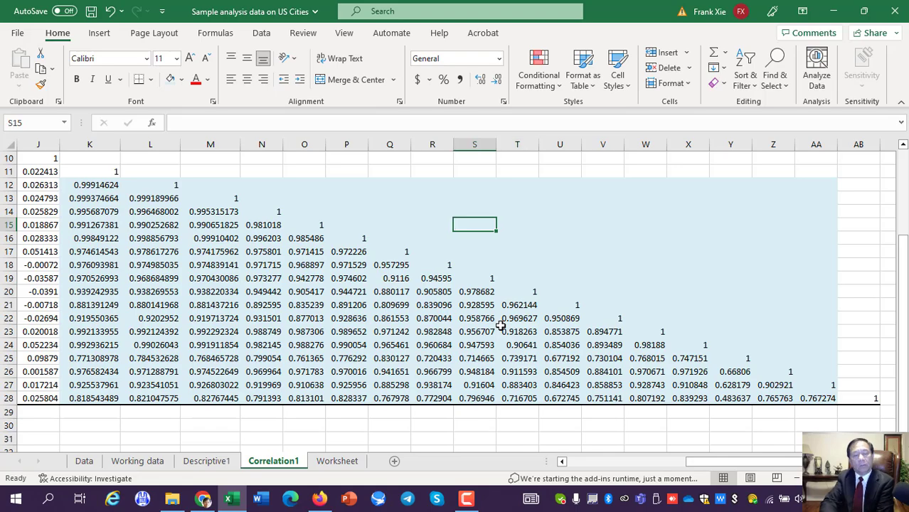
- Save the workbook and switch to the Worksheet sheet
{"action": "scroll", "coordinate": [500, 325], "scroll_direction": "up", "scroll_amount": 3}
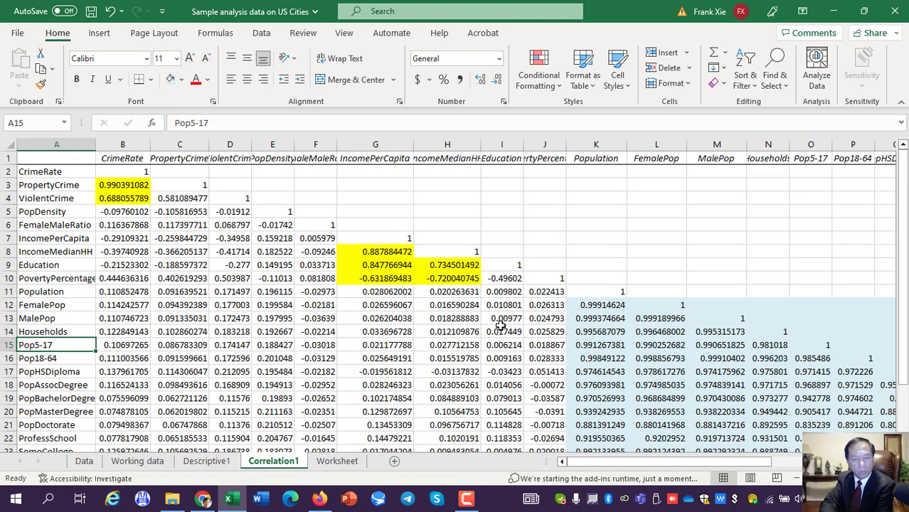
{"action": "left_click", "coordinate": [91, 11]}
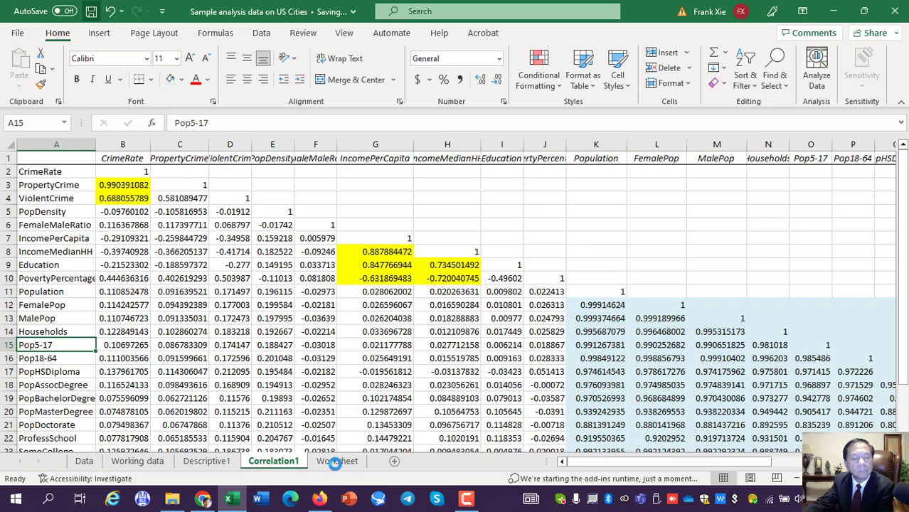
{"action": "left_click", "coordinate": [335, 462]}
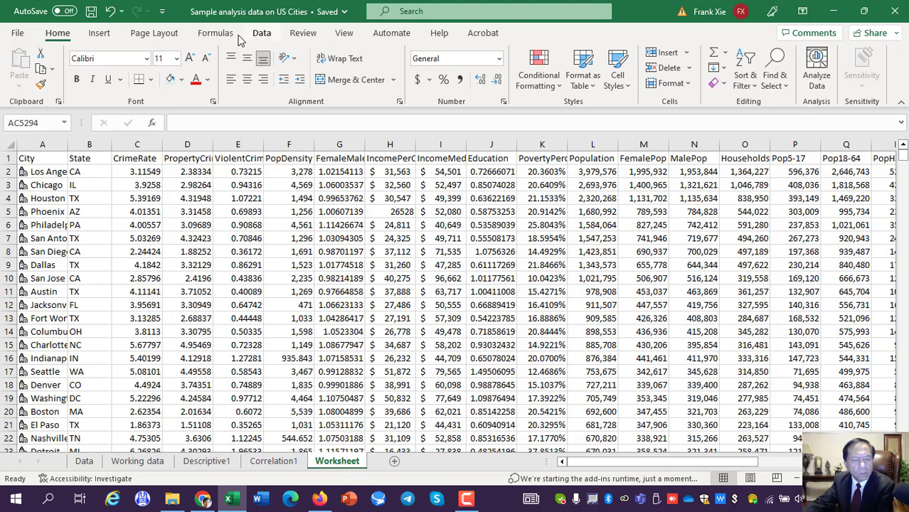
{"action": "left_click", "coordinate": [261, 33]}
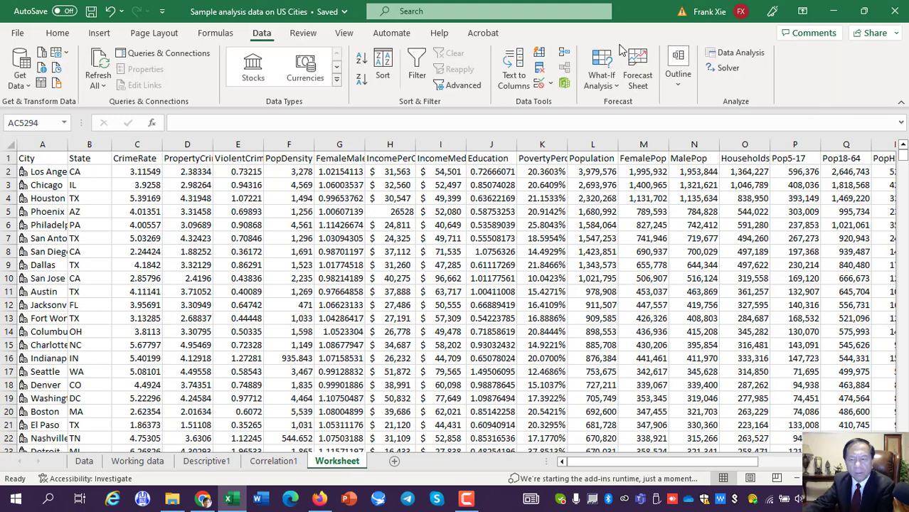
{"action": "left_click", "coordinate": [740, 52]}
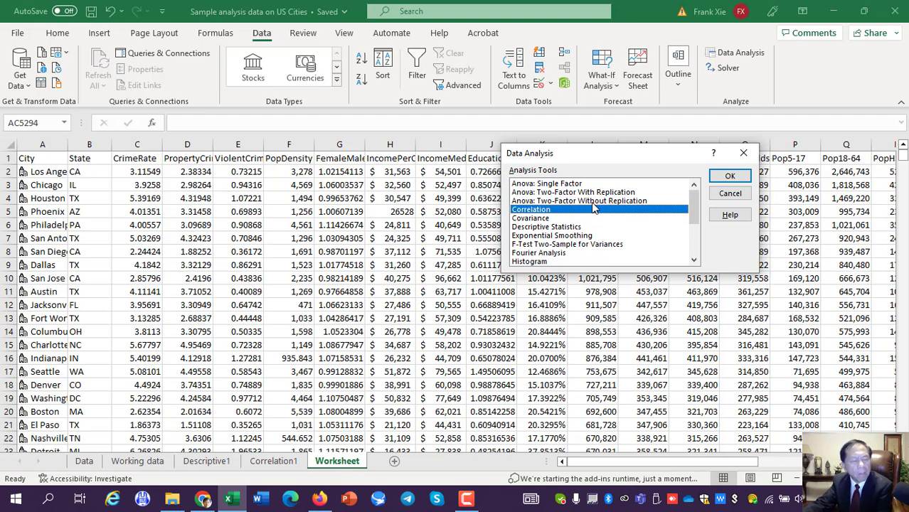
{"action": "left_click", "coordinate": [729, 193]}
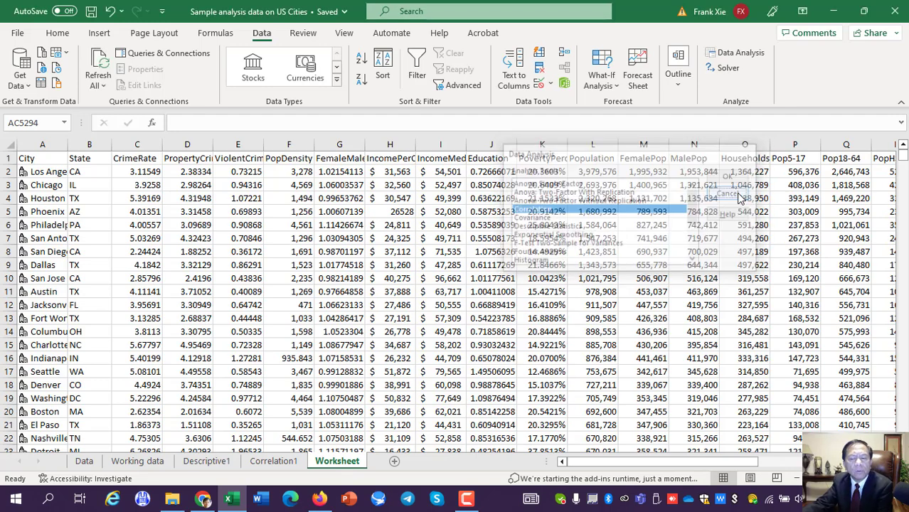
- Fit the IncomePerCapita column's width to its contents, and check the Working data and Correlation1 sheets for comparison
{"action": "left_click", "coordinate": [453, 199]}
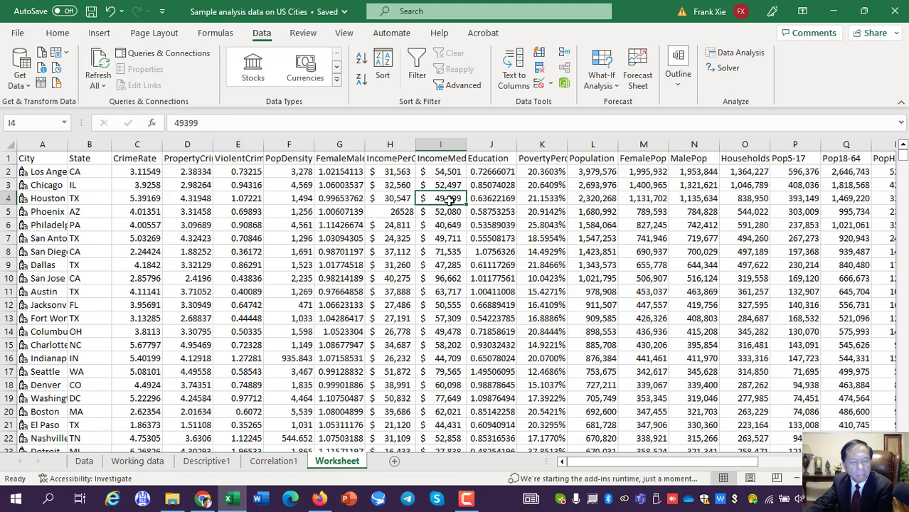
{"action": "double_click", "coordinate": [415, 144]}
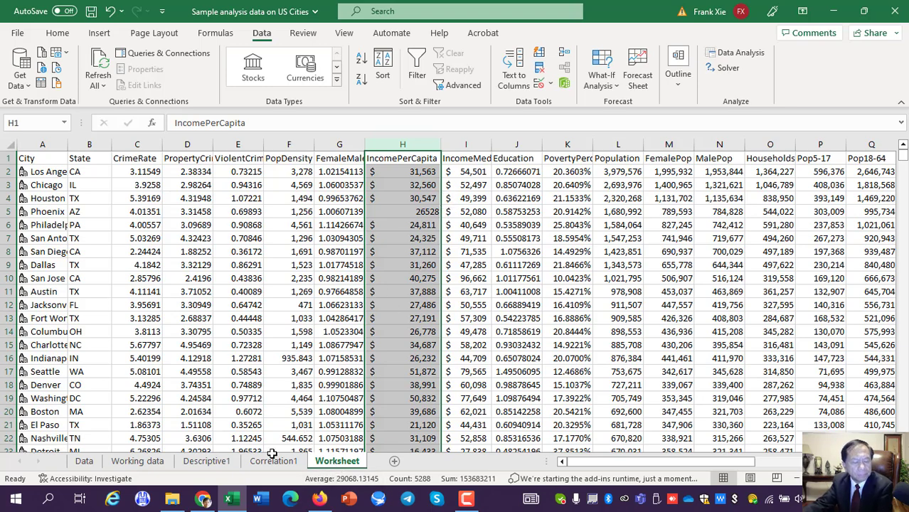
{"action": "left_click", "coordinate": [147, 462]}
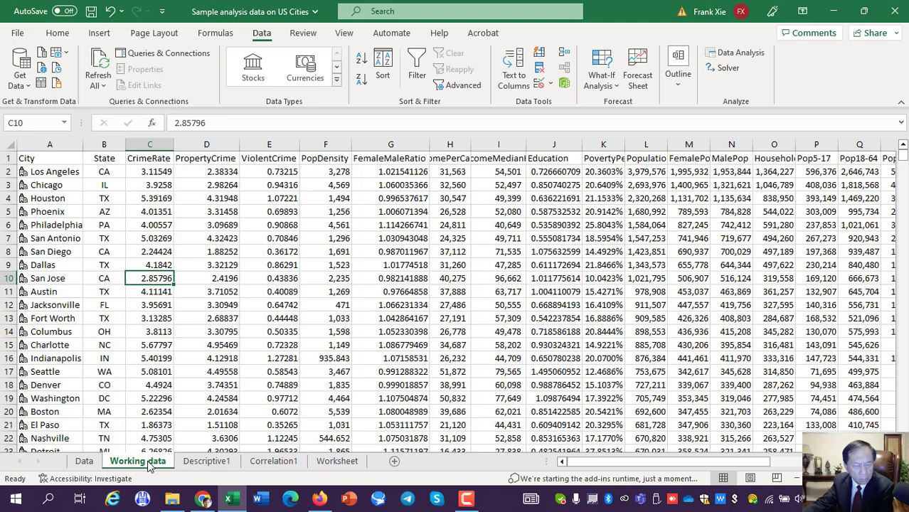
{"action": "left_click", "coordinate": [273, 461]}
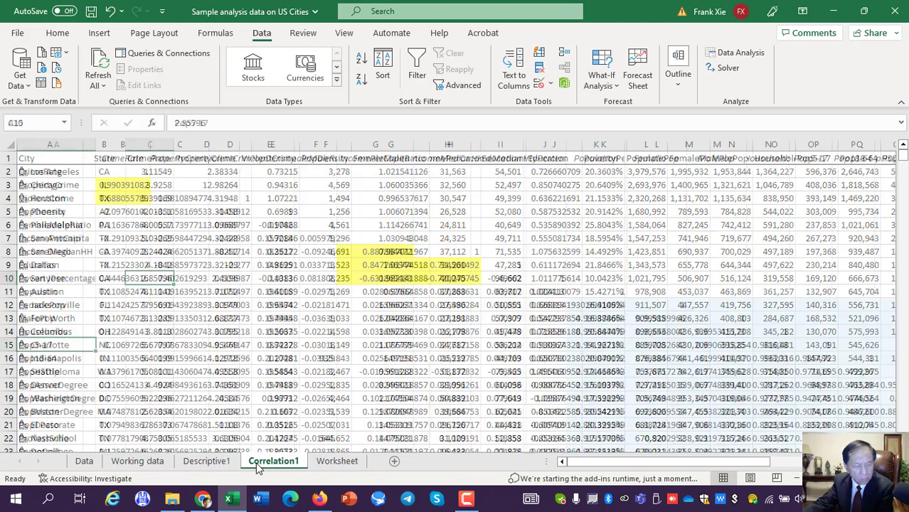
{"action": "left_click", "coordinate": [337, 461]}
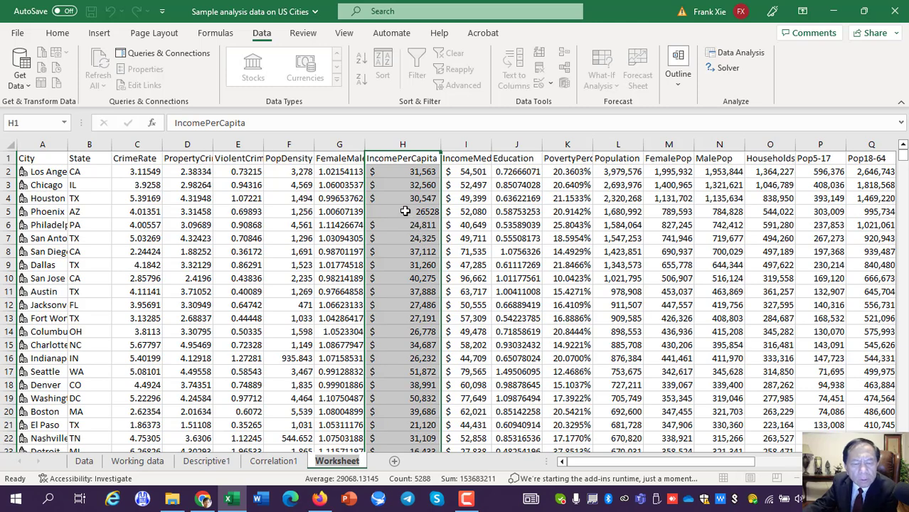
- Format the IncomePerCapita and IncomeMedianHH columns with comma separators and no decimals, and save the workbook
{"action": "left_click_drag", "start_coordinate": [405, 141], "coordinate": [456, 147]}
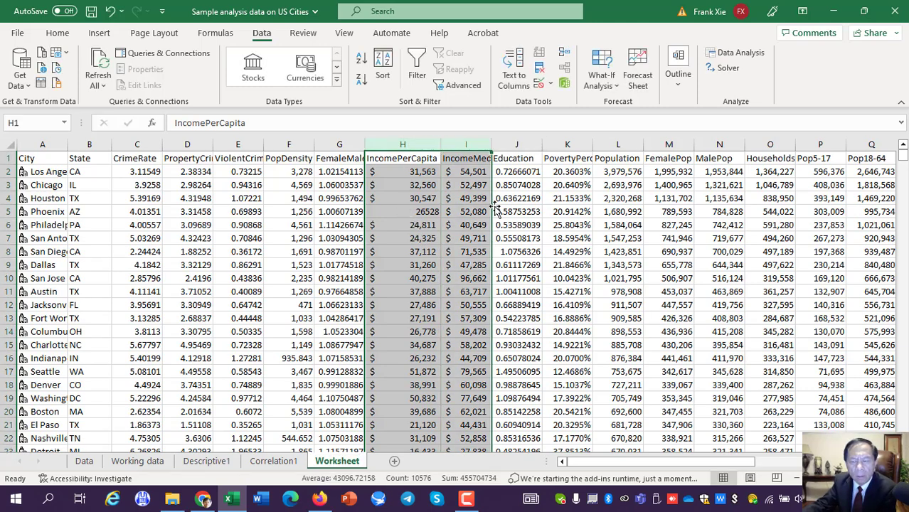
{"action": "left_click", "coordinate": [58, 34]}
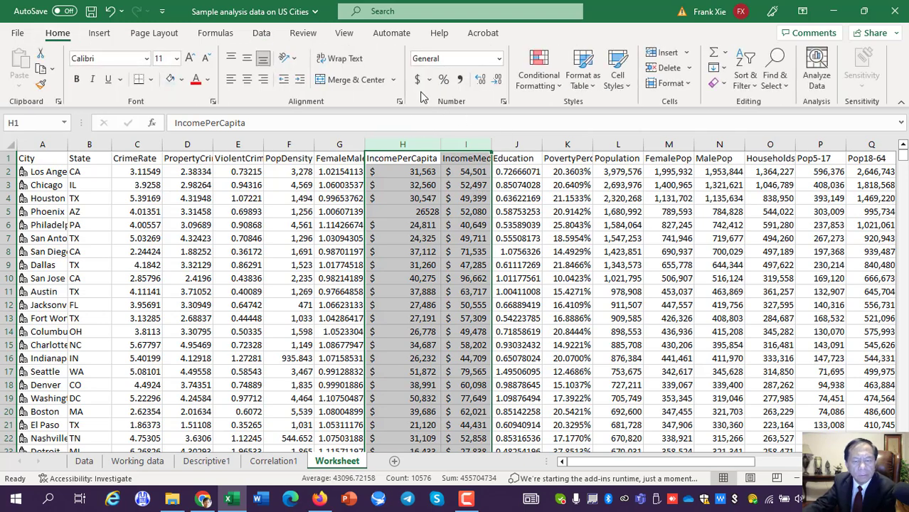
{"action": "left_click", "coordinate": [460, 79]}
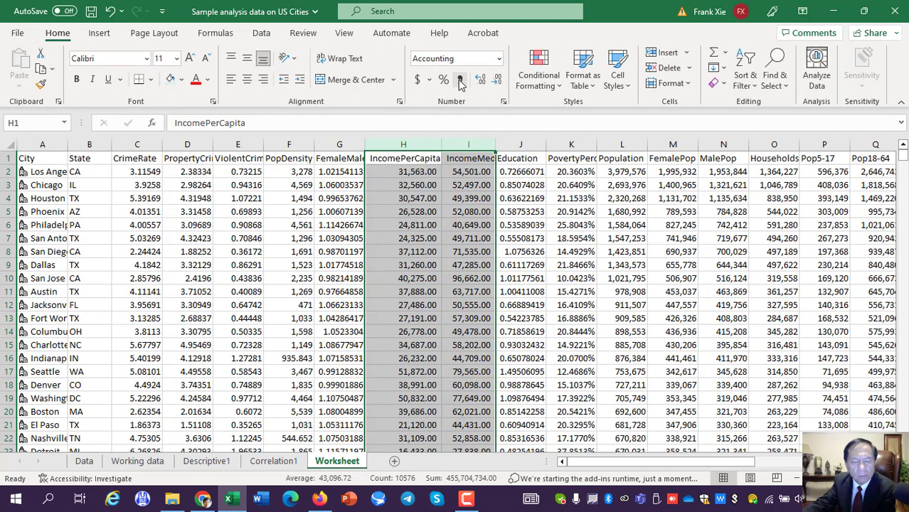
{"action": "left_click", "coordinate": [497, 81]}
{"action": "left_click", "coordinate": [497, 81]}
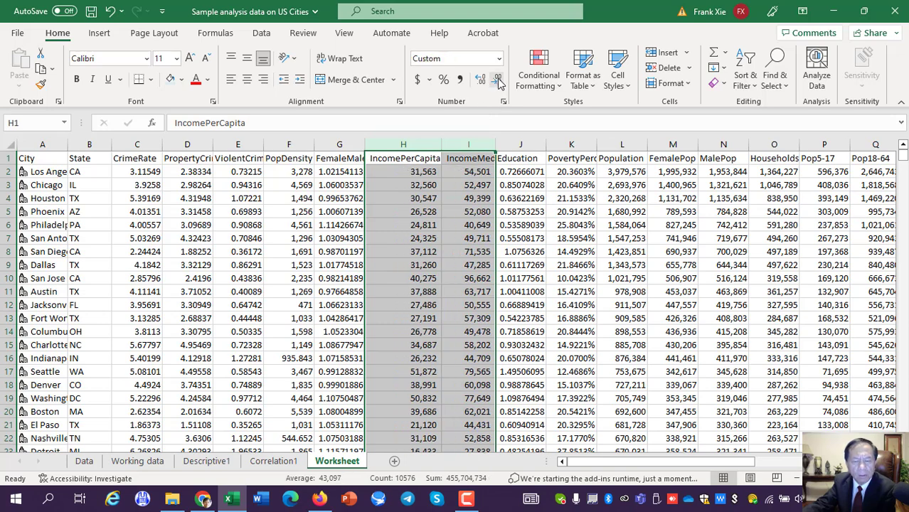
{"action": "left_click", "coordinate": [248, 81]}
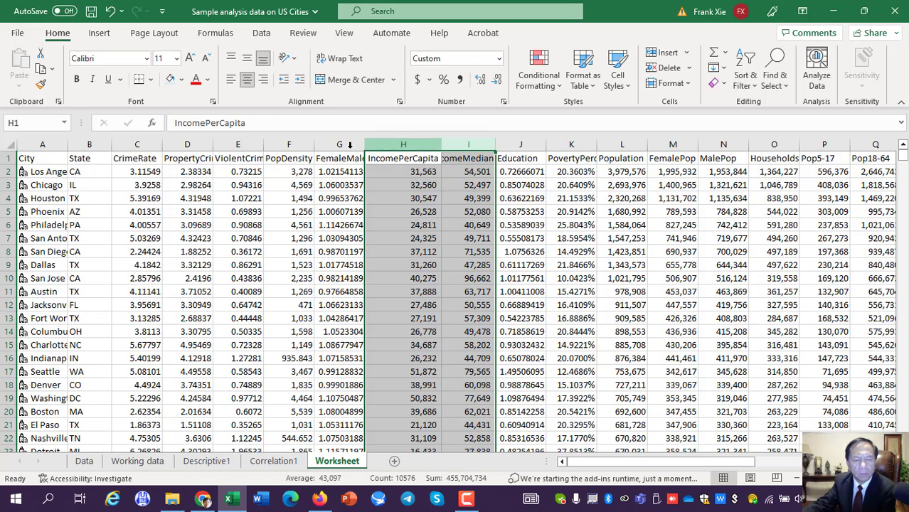
{"action": "left_click", "coordinate": [247, 81]}
{"action": "left_click", "coordinate": [434, 233]}
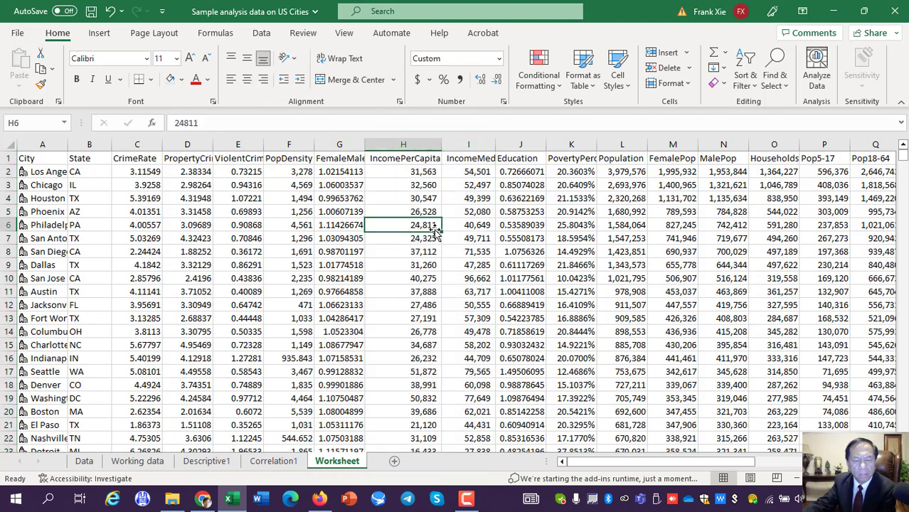
{"action": "left_click", "coordinate": [91, 11]}
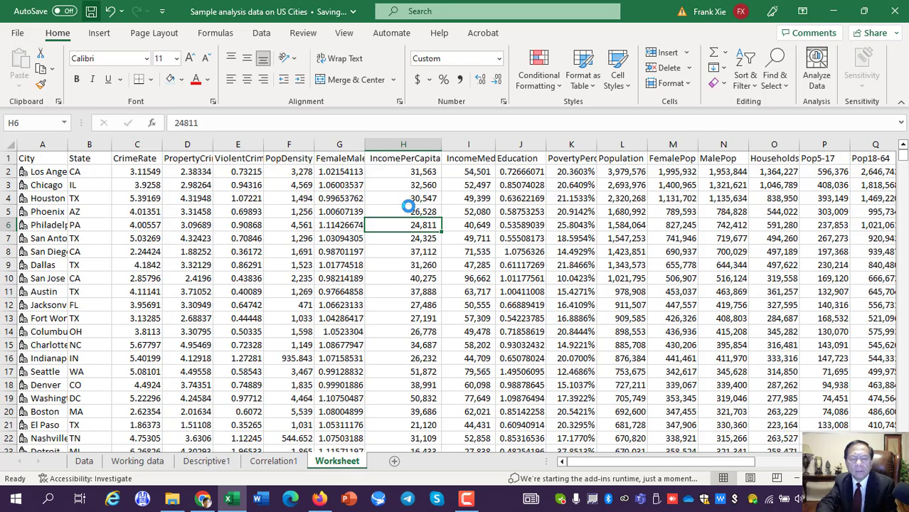
- Look through the variable headers in row 1 from IncomePerCapita to OtherRaces at the end of the data
{"action": "key", "text": "Up"}
{"action": "key", "text": "Up"}
{"action": "key", "text": "Up"}
{"action": "key", "text": "Up"}
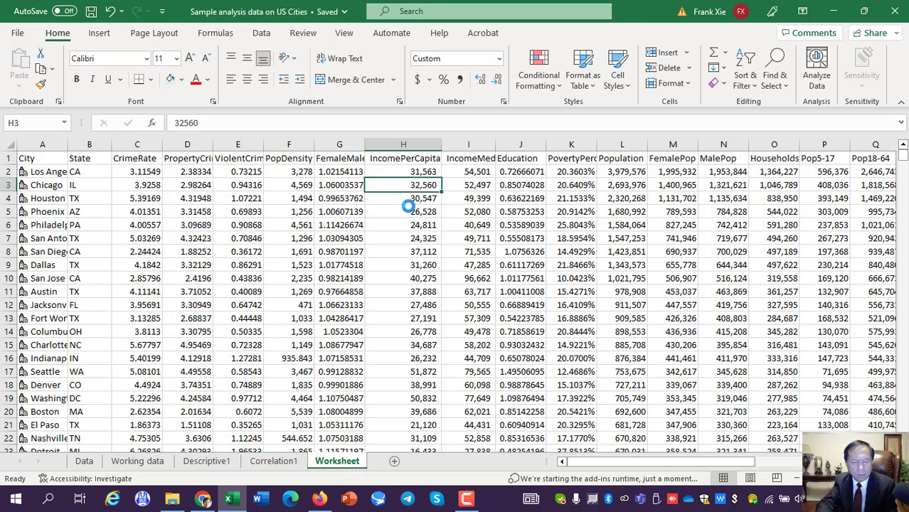
{"action": "key", "text": "Up"}
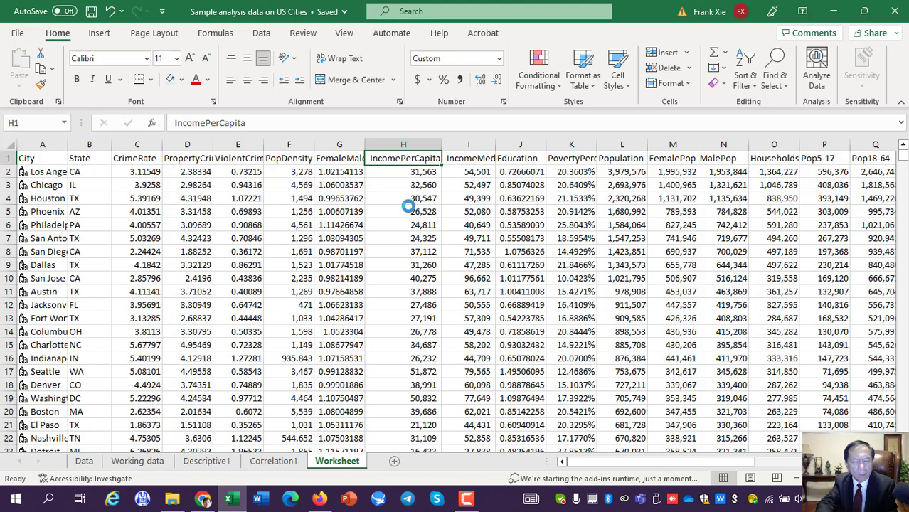
{"action": "key", "text": "Right"}
{"action": "key", "text": "Left"}
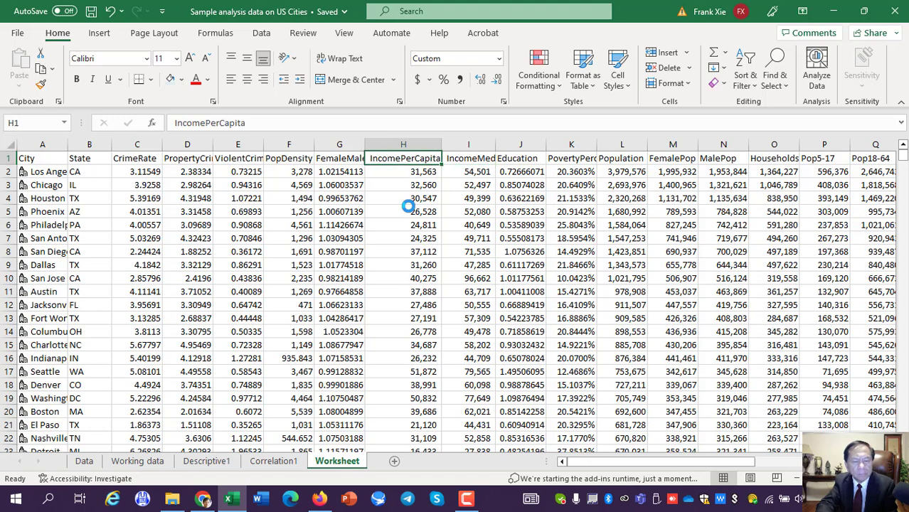
{"action": "key", "text": "Right"}
{"action": "key", "text": "Right"}
{"action": "key", "text": "Right"}
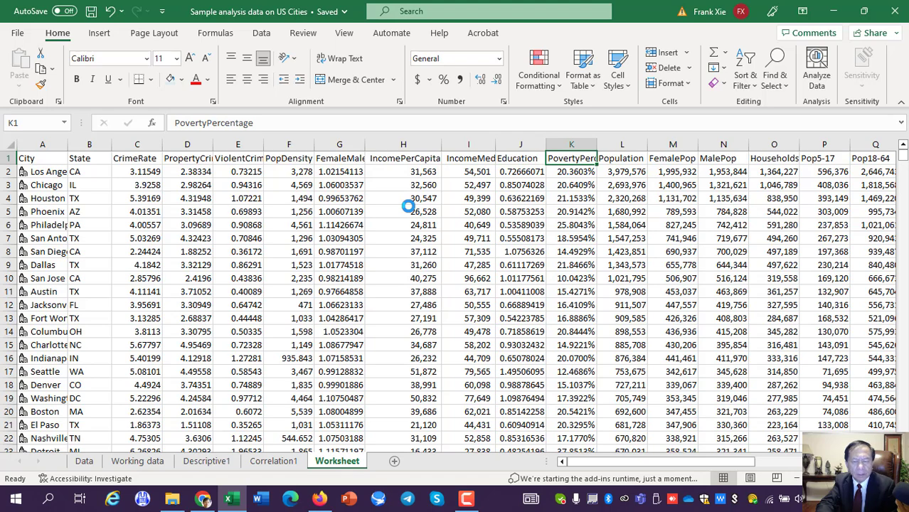
{"action": "key", "text": "Right"}
{"action": "key", "text": "Right"}
{"action": "key", "text": "Right"}
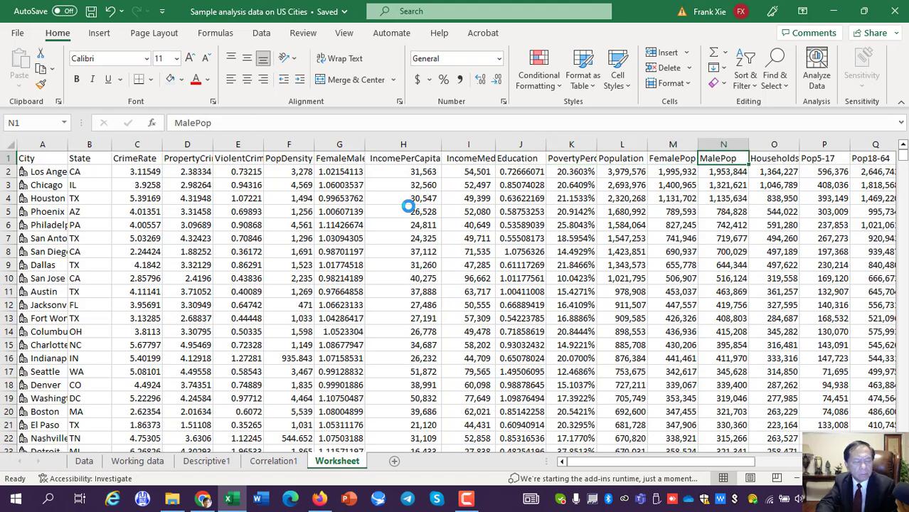
{"action": "key", "text": "Right"}
{"action": "key", "text": "Right"}
{"action": "key", "text": "Right"}
{"action": "key", "text": "Right"}
{"action": "key", "text": "Right"}
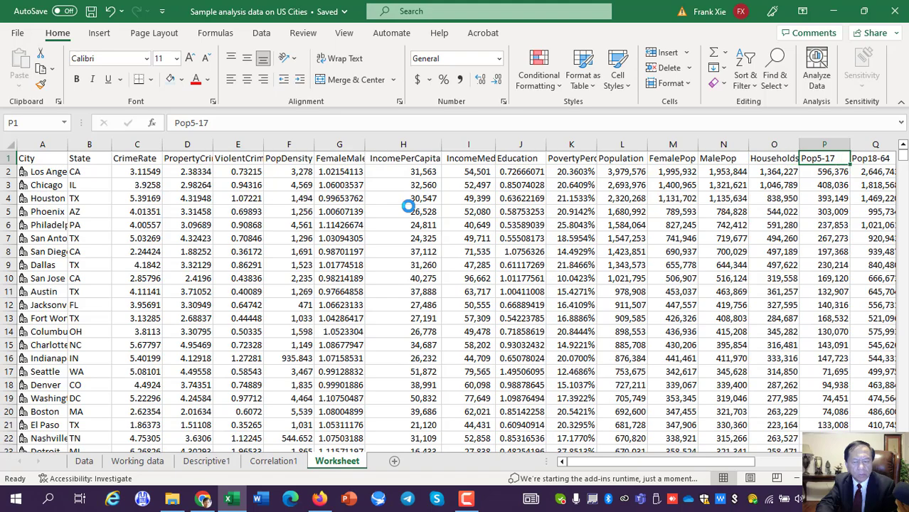
{"action": "key", "text": "Right"}
{"action": "key", "text": "Right"}
{"action": "key", "text": "Right"}
{"action": "key", "text": "Right"}
{"action": "key", "text": "Right"}
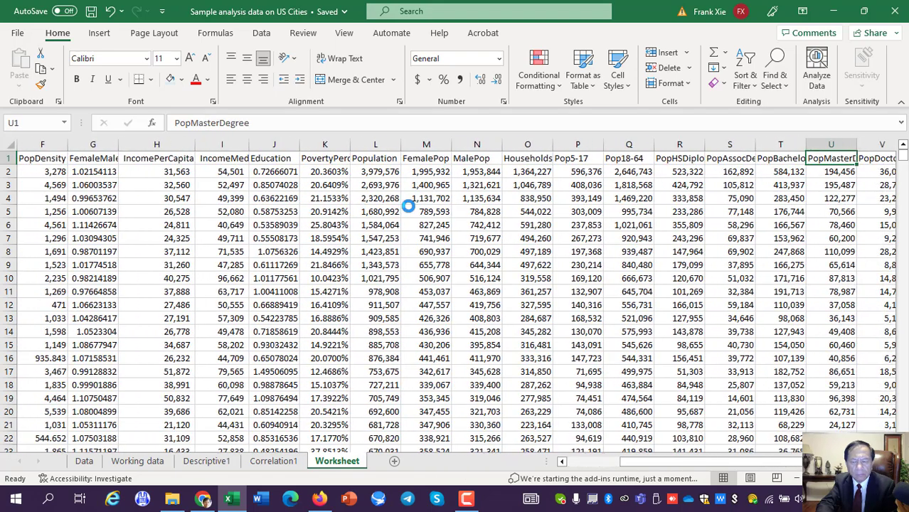
{"action": "key", "text": "Right"}
{"action": "key", "text": "Right"}
{"action": "key", "text": "Right"}
{"action": "key", "text": "Right"}
{"action": "key", "text": "Right"}
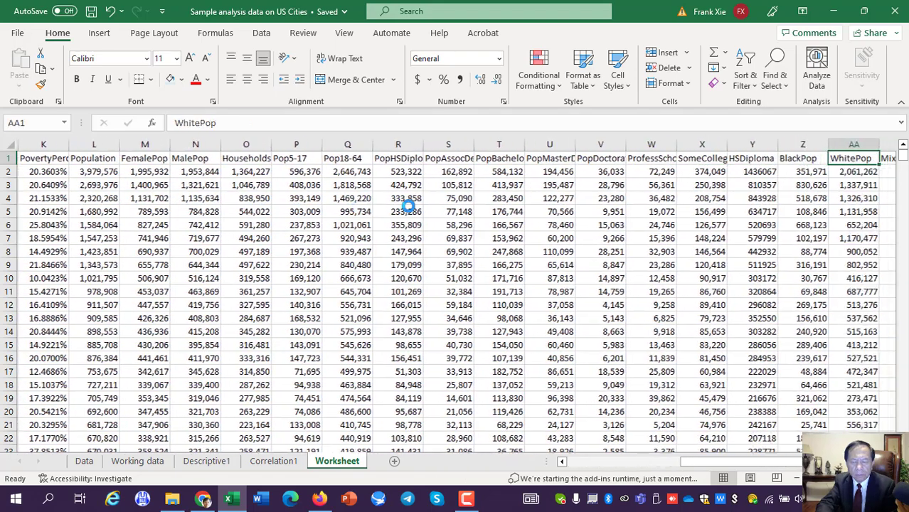
{"action": "key", "text": "Right"}
{"action": "key", "text": "Right"}
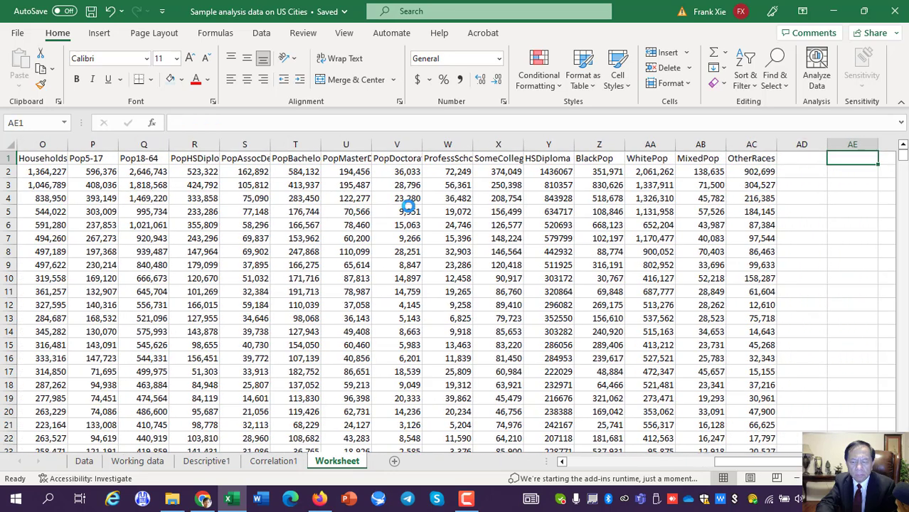
- Look back through the row 1 headers from the empty columns after OtherRaces to PopDensity
{"action": "key", "text": "Left"}
{"action": "key", "text": "Left"}
{"action": "key", "text": "Left"}
{"action": "key", "text": "Left"}
{"action": "key", "text": "Left"}
{"action": "key", "text": "Left"}
{"action": "key", "text": "Left"}
{"action": "key", "text": "Left"}
{"action": "key", "text": "Left"}
{"action": "key", "text": "Left"}
{"action": "key", "text": "Left"}
{"action": "key", "text": "Left"}
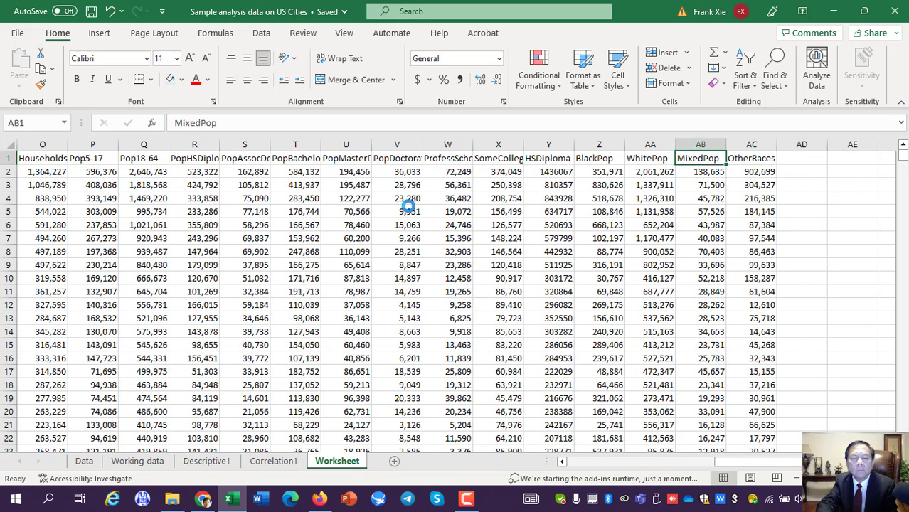
{"action": "key", "text": "Left"}
{"action": "key", "text": "Left"}
{"action": "key", "text": "Left"}
{"action": "key", "text": "Left"}
{"action": "key", "text": "Left"}
{"action": "key", "text": "Left"}
{"action": "key", "text": "Left"}
{"action": "key", "text": "Left"}
{"action": "key", "text": "Left"}
{"action": "key", "text": "Left"}
{"action": "key", "text": "Left"}
{"action": "key", "text": "Left"}
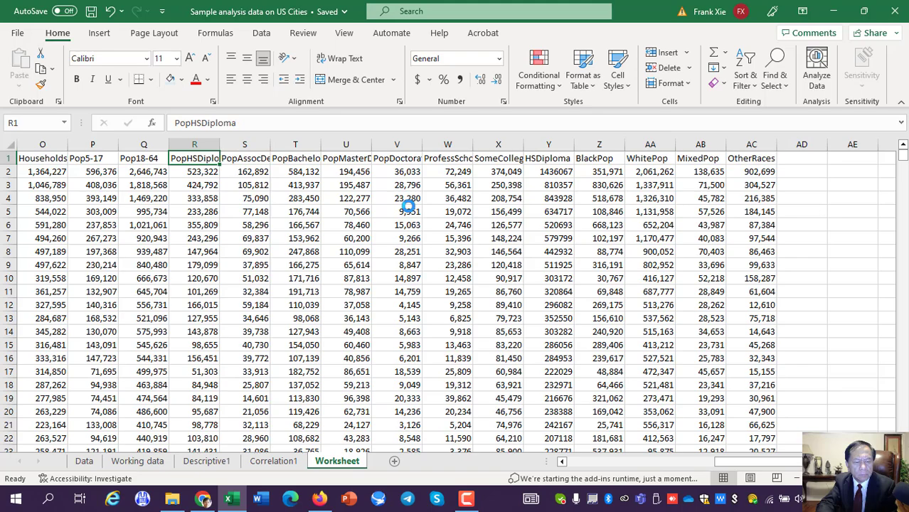
{"action": "key", "text": "Left"}
{"action": "key", "text": "Left"}
{"action": "key", "text": "Left"}
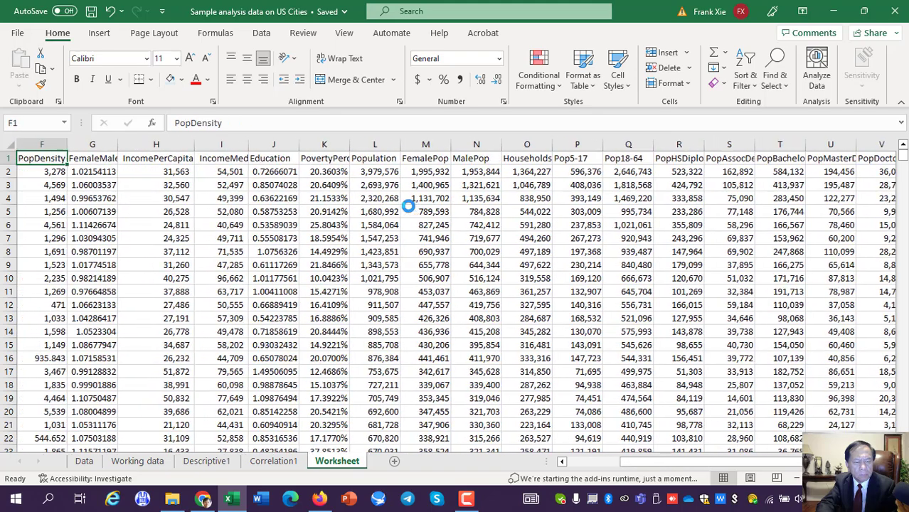
- Examine the headers around PovertyPercentage and Education, and check the first values of the Education column
{"action": "key", "text": "Right"}
{"action": "key", "text": "Right"}
{"action": "key", "text": "Right"}
{"action": "key", "text": "Right"}
{"action": "key", "text": "Right"}
{"action": "key", "text": "Right"}
{"action": "key", "text": "Right"}
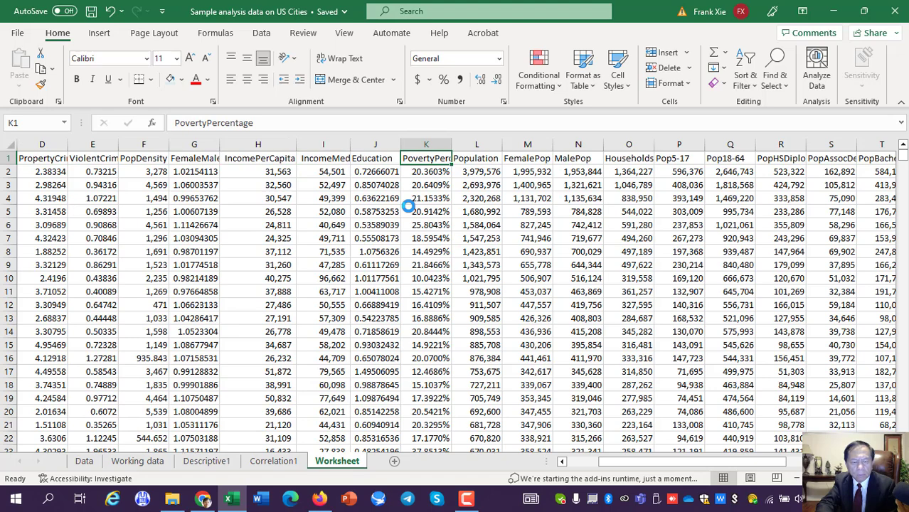
{"action": "key", "text": "Left"}
{"action": "key", "text": "Left"}
{"action": "key", "text": "Left"}
{"action": "key", "text": "Right"}
{"action": "key", "text": "Left"}
{"action": "key", "text": "Right"}
{"action": "key", "text": "Right"}
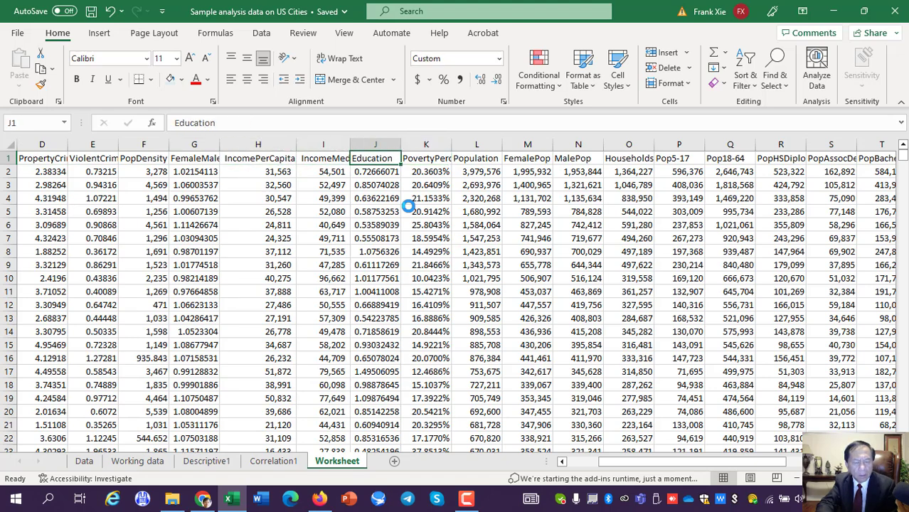
{"action": "key", "text": "Down"}
{"action": "key", "text": "Down"}
{"action": "key", "text": "Up"}
{"action": "key", "text": "Up"}
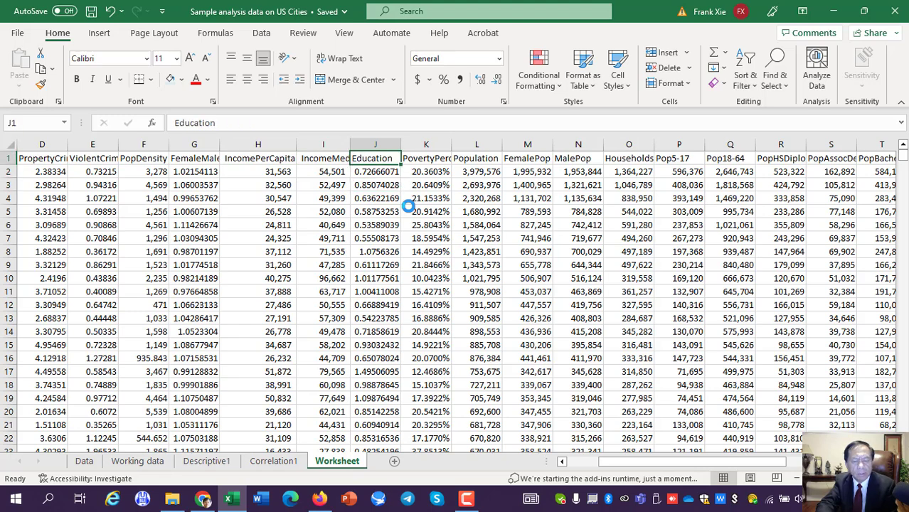
- Review the headers from PovertyPercentage through the population and household variables to PopBachelorDegree
{"action": "key", "text": "Right"}
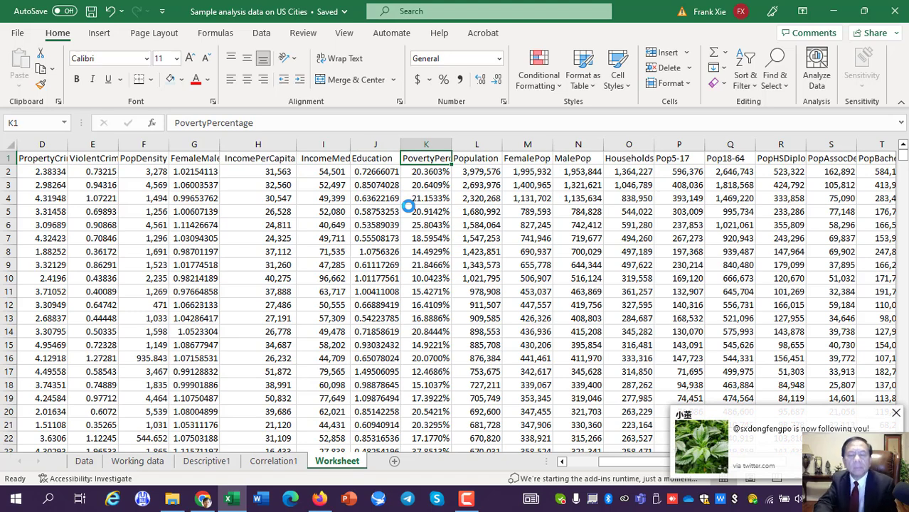
{"action": "key", "text": "Right"}
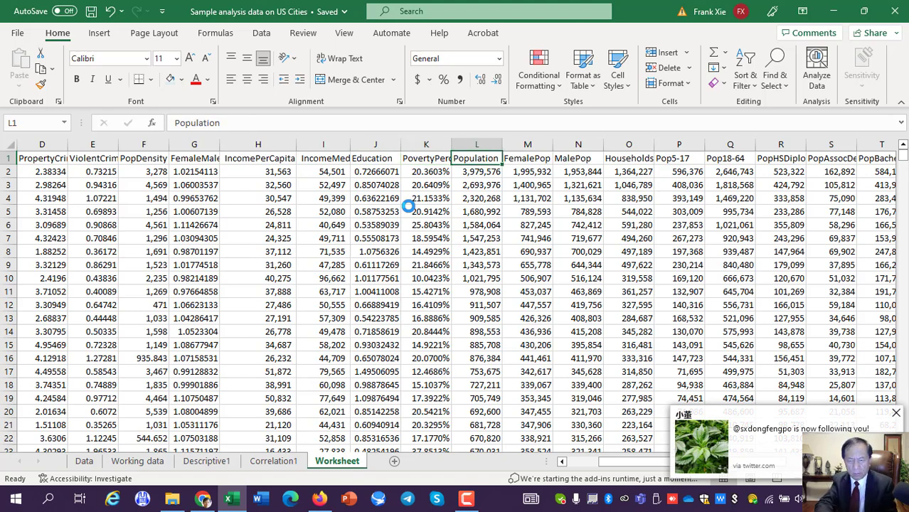
{"action": "key", "text": "Right"}
{"action": "key", "text": "Right"}
{"action": "key", "text": "Right"}
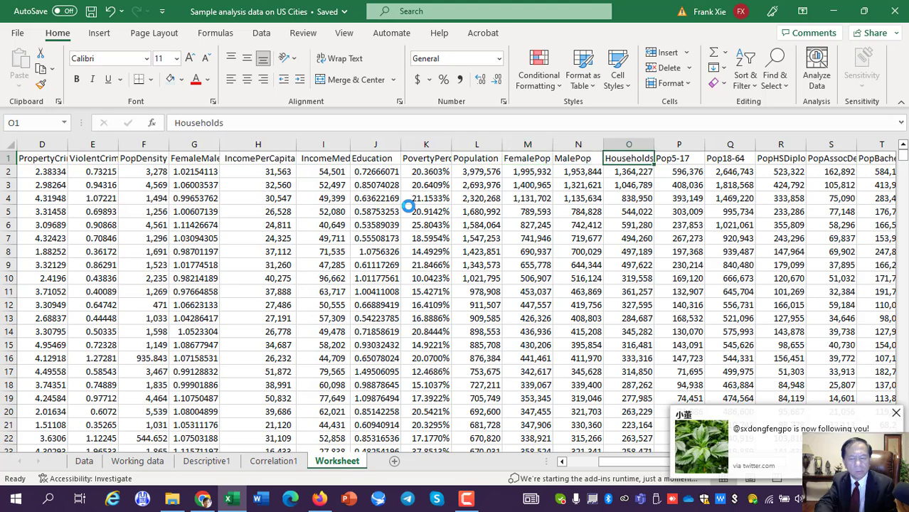
{"action": "key", "text": "Right"}
{"action": "key", "text": "Right"}
{"action": "key", "text": "Right"}
{"action": "key", "text": "Right"}
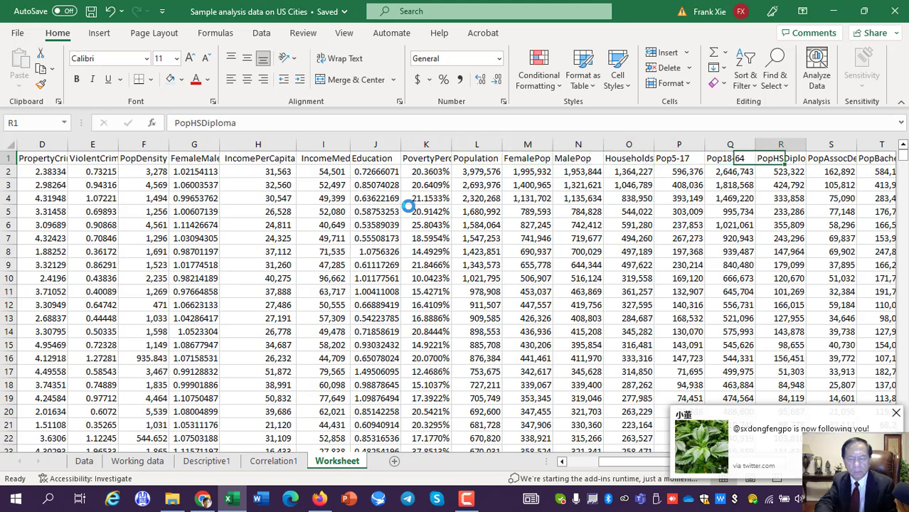
{"action": "key", "text": "Right"}
{"action": "key", "text": "Right"}
{"action": "key", "text": "Left"}
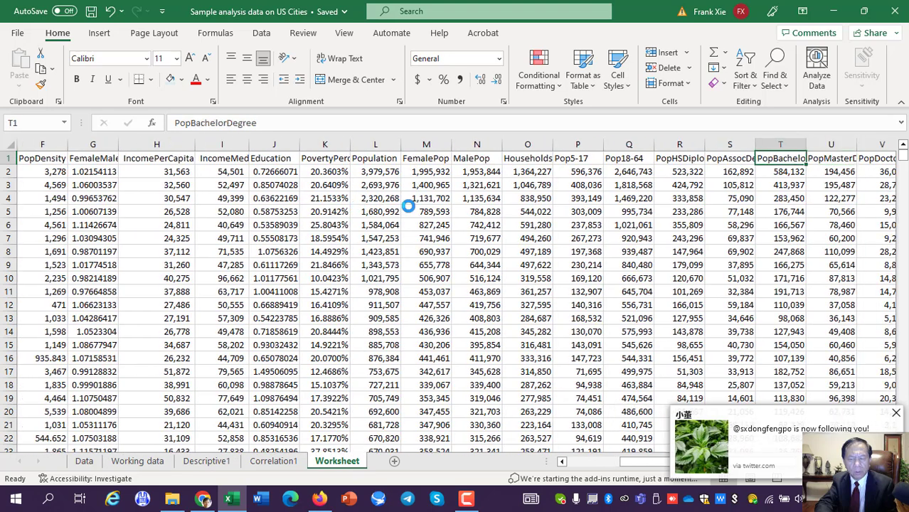
{"action": "key", "text": "Left"}
{"action": "key", "text": "Left"}
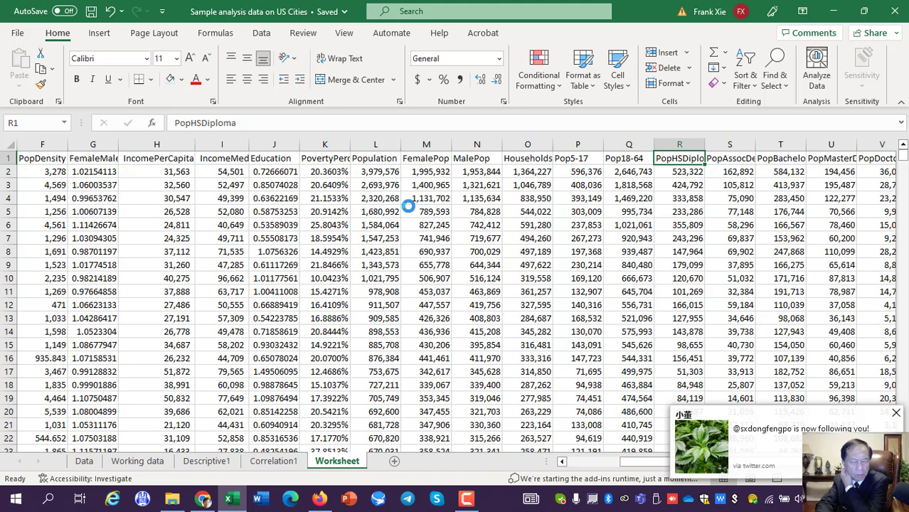
- Read through the education-level and race headers from PopHSDiploma to OtherRaces
{"action": "key", "text": "Right"}
{"action": "key", "text": "Right"}
{"action": "key", "text": "Right"}
{"action": "key", "text": "Right"}
{"action": "key", "text": "Right"}
{"action": "key", "text": "Right"}
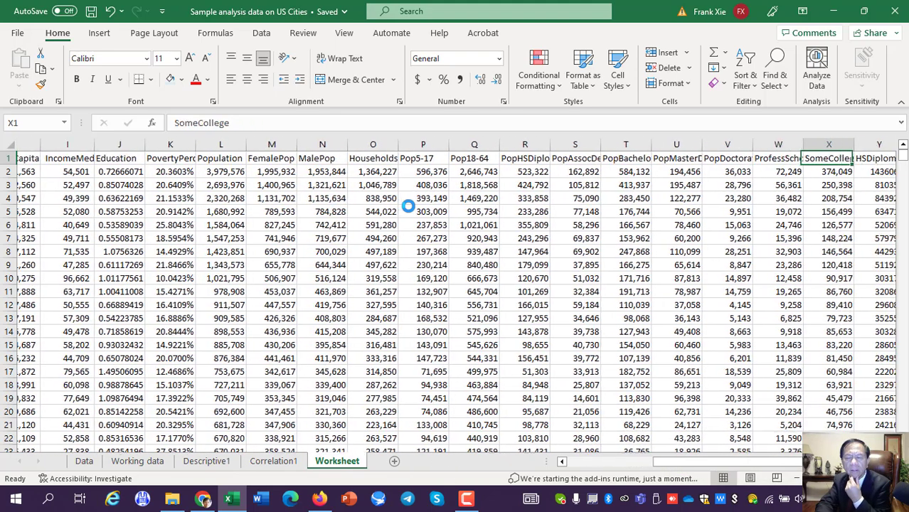
{"action": "key", "text": "Right"}
{"action": "key", "text": "Right"}
{"action": "key", "text": "Right"}
{"action": "key", "text": "Right"}
{"action": "key", "text": "Right"}
{"action": "key", "text": "Right"}
- Look back through all the variable headers from OtherRaces to PropertyCrime
{"action": "key", "text": "Left"}
{"action": "key", "text": "Left"}
{"action": "key", "text": "Left"}
{"action": "key", "text": "Left"}
{"action": "key", "text": "Left"}
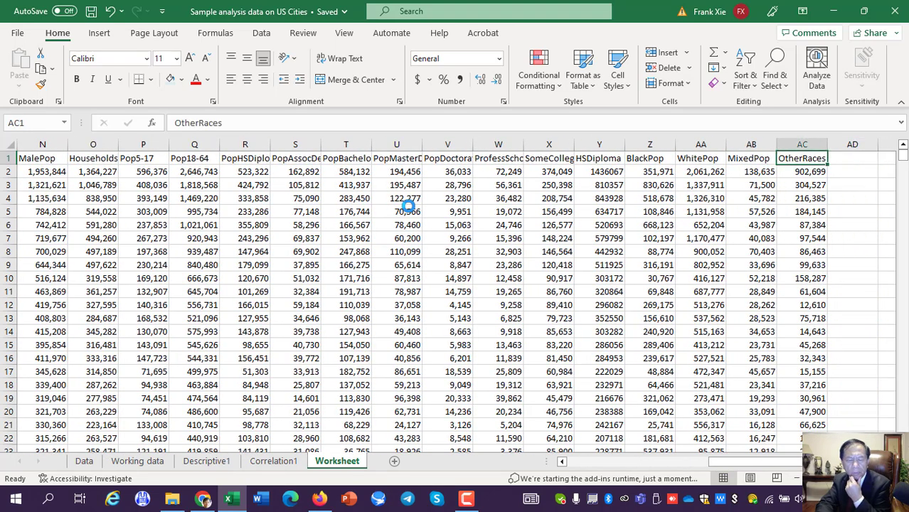
{"action": "key", "text": "Left"}
{"action": "key", "text": "Left"}
{"action": "key", "text": "Left"}
{"action": "key", "text": "Left"}
{"action": "key", "text": "Left"}
{"action": "key", "text": "Left"}
{"action": "key", "text": "Left"}
{"action": "key", "text": "Left"}
{"action": "key", "text": "Left"}
{"action": "key", "text": "Left"}
{"action": "key", "text": "Left"}
{"action": "key", "text": "Left"}
{"action": "key", "text": "Left"}
{"action": "key", "text": "Left"}
{"action": "key", "text": "Left"}
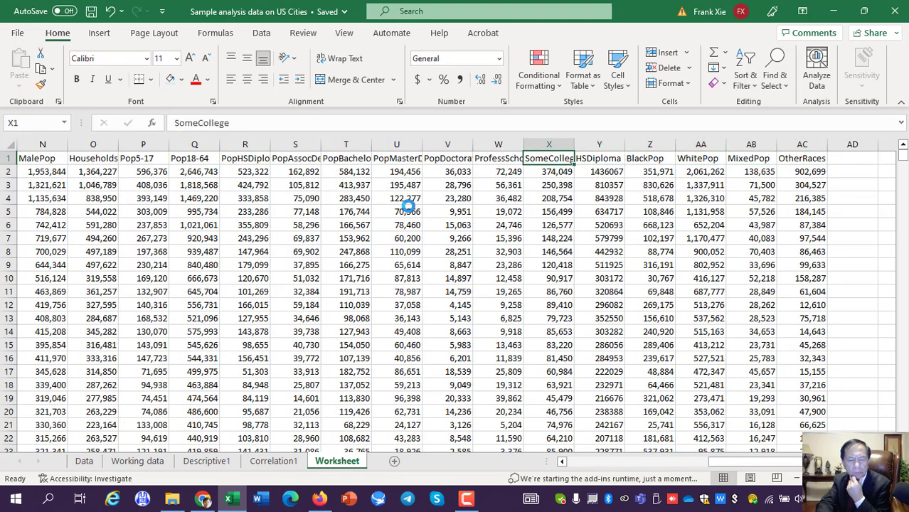
{"action": "key", "text": "Left"}
{"action": "key", "text": "Left"}
{"action": "key", "text": "Left"}
{"action": "key", "text": "Left"}
{"action": "key", "text": "Left"}
{"action": "key", "text": "Left"}
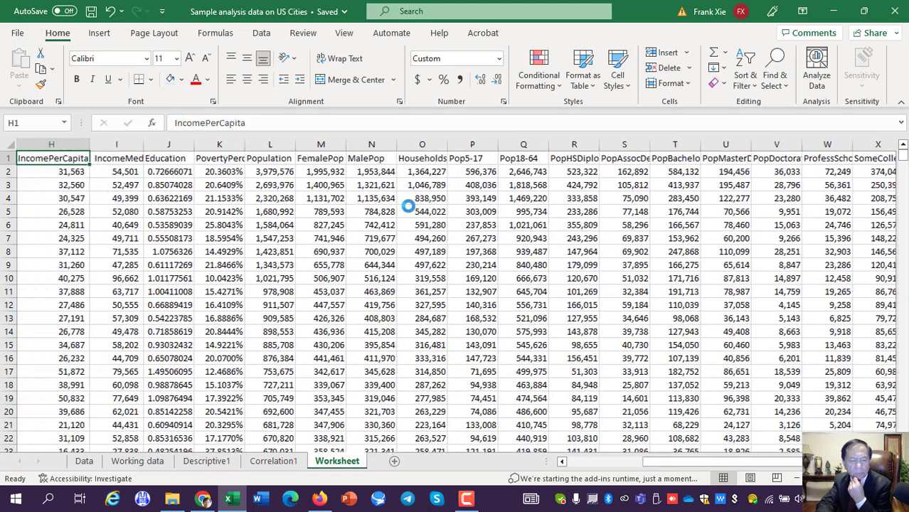
{"action": "key", "text": "Left"}
- Compare the headers between FemaleMaleRatio and Education in row 1
{"action": "key", "text": "Right"}
{"action": "key", "text": "Right"}
{"action": "key", "text": "Right"}
{"action": "key", "text": "Right"}
{"action": "key", "text": "Right"}
{"action": "key", "text": "Right"}
{"action": "key", "text": "Right"}
{"action": "key", "text": "Right"}
{"action": "key", "text": "Right"}
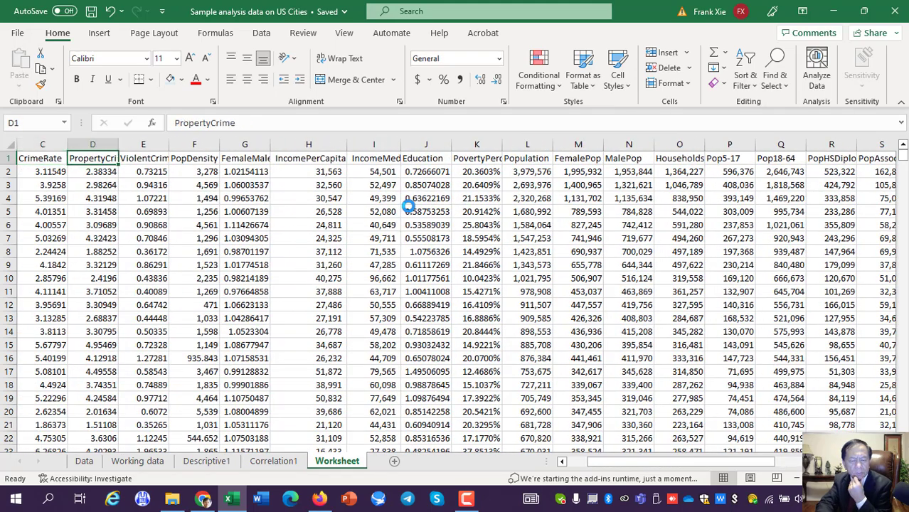
{"action": "key", "text": "Left"}
{"action": "key", "text": "Left"}
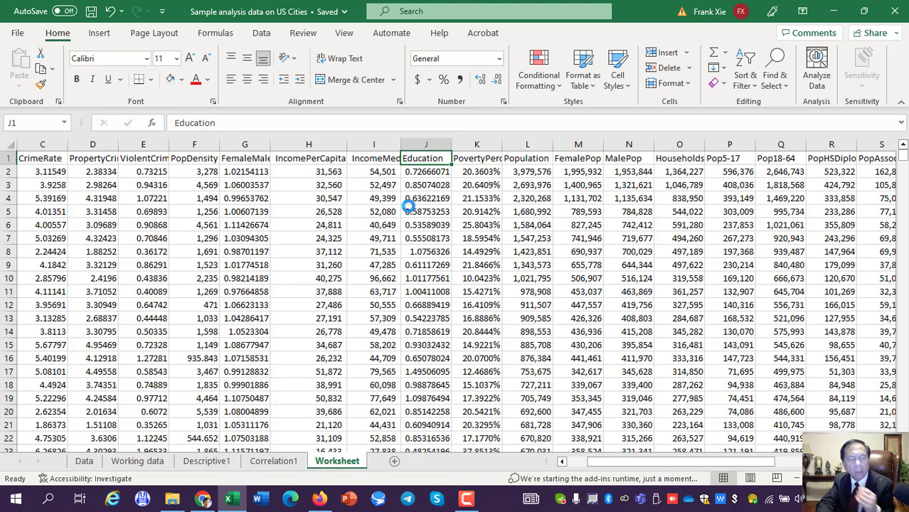
{"action": "key", "text": "Left"}
{"action": "key", "text": "Left"}
{"action": "key", "text": "Left"}
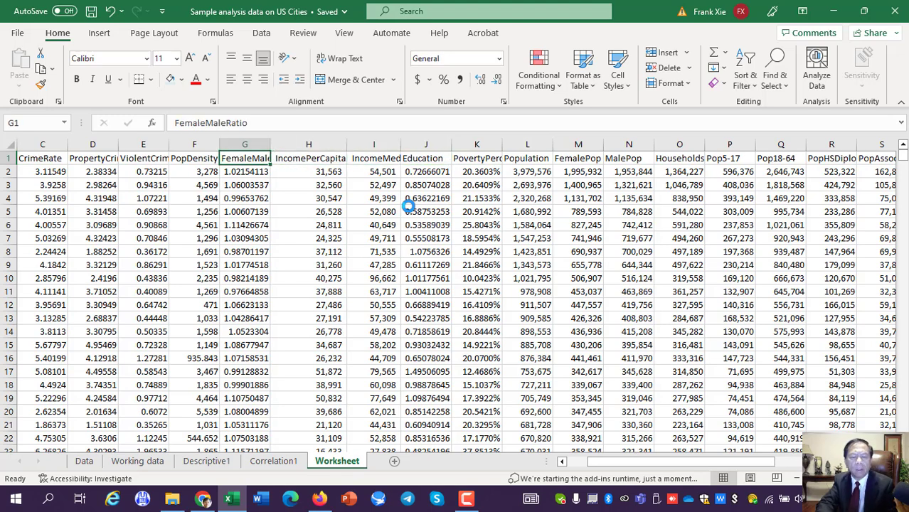
{"action": "key", "text": "Right"}
{"action": "key", "text": "Right"}
{"action": "key", "text": "Right"}
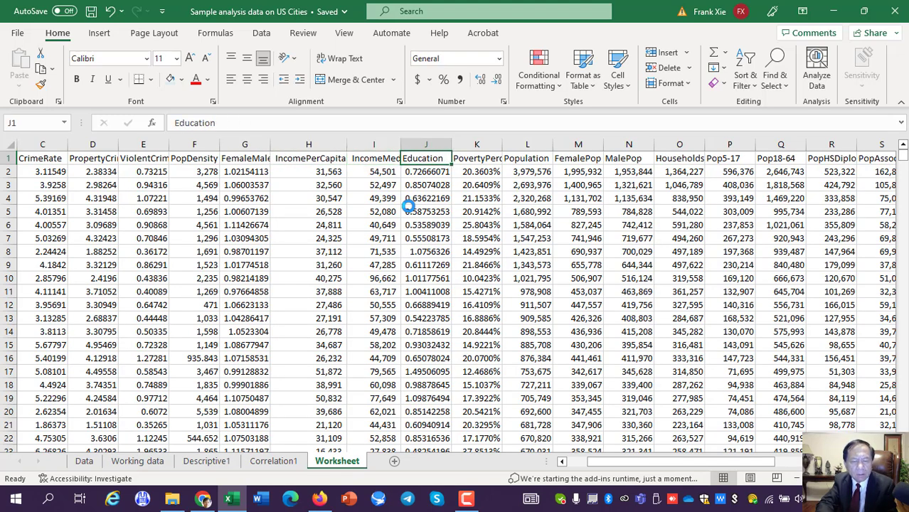
- Inspect the values in the upper rows of the Education column
{"action": "key", "text": "Down"}
{"action": "key", "text": "Down"}
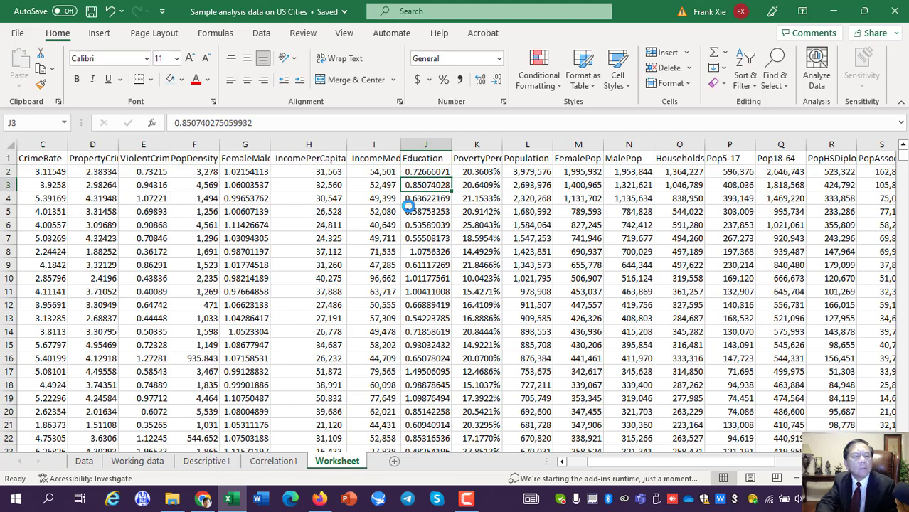
{"action": "key", "text": "Up"}
{"action": "key", "text": "Up"}
{"action": "key", "text": "Down"}
{"action": "key", "text": "Down"}
{"action": "key", "text": "Down"}
{"action": "key", "text": "Down"}
{"action": "key", "text": "Down"}
{"action": "key", "text": "Up"}
{"action": "key", "text": "Up"}
{"action": "key", "text": "Up"}
{"action": "key", "text": "Up"}
{"action": "key", "text": "Up"}
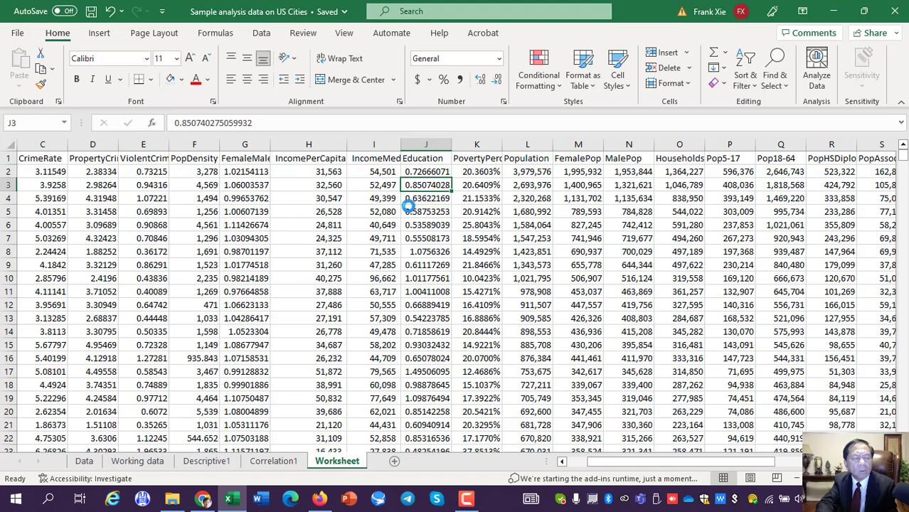
- Check the crime variable headers from ViolentCrime back to PropertyCrime near the start of the data
{"action": "key", "text": "Left"}
{"action": "key", "text": "Left"}
{"action": "key", "text": "Left"}
{"action": "key", "text": "Left"}
{"action": "key", "text": "Left"}
{"action": "key", "text": "Left"}
{"action": "key", "text": "Left"}
{"action": "key", "text": "Left"}
{"action": "key", "text": "Left"}
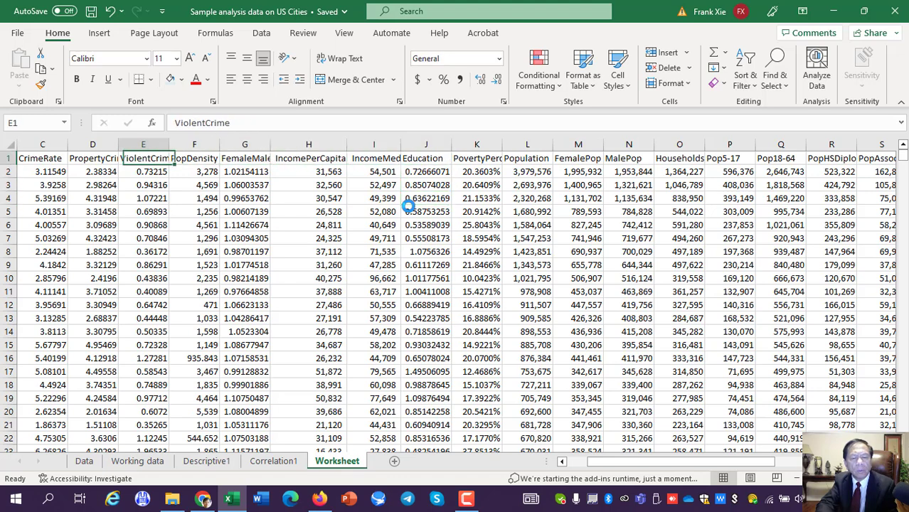
- Select the range H1:J5, covering the IncomePerCapita, IncomeMedianHH and Education columns
{"action": "key", "text": "Right"}
{"action": "key", "text": "Right"}
{"action": "key", "text": "Right"}
{"action": "key", "text": "Right"}
{"action": "key", "text": "Right"}
{"action": "key", "text": "Right"}
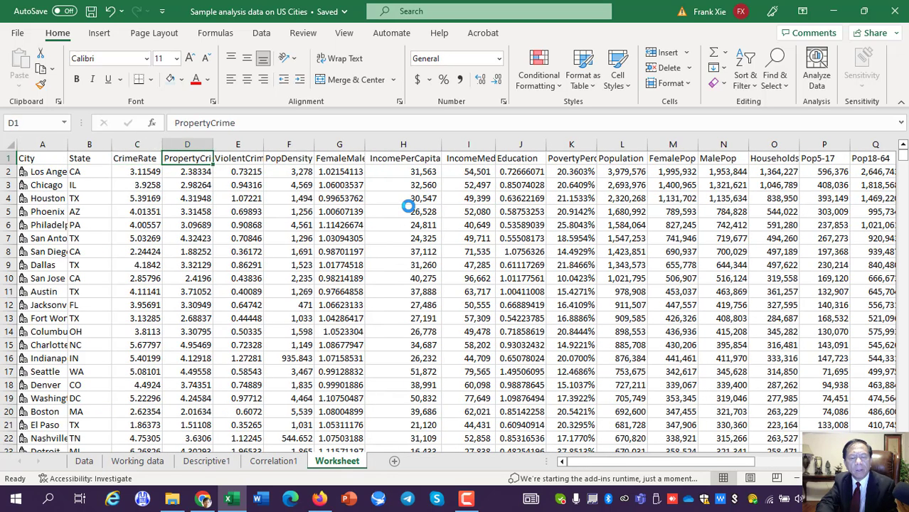
{"action": "key", "text": "Right"}
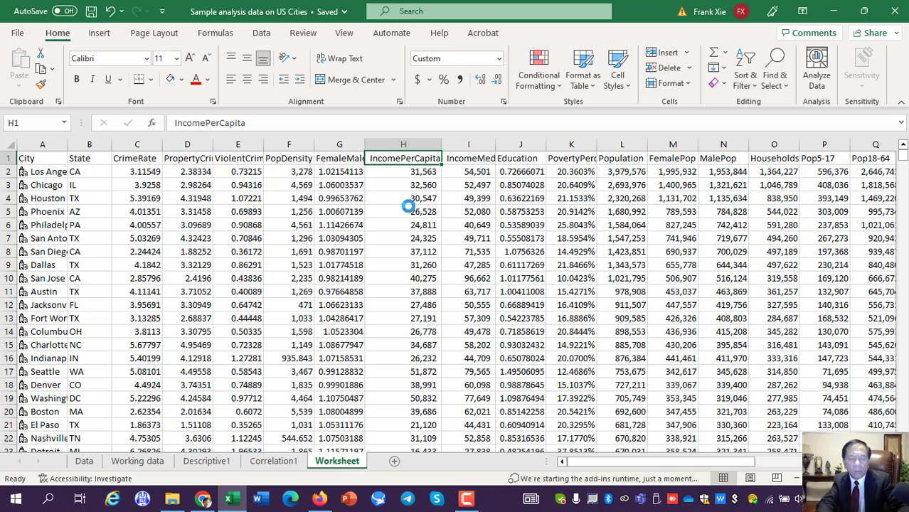
{"action": "key", "text": "shift+Right"}
{"action": "key", "text": "shift+Right"}
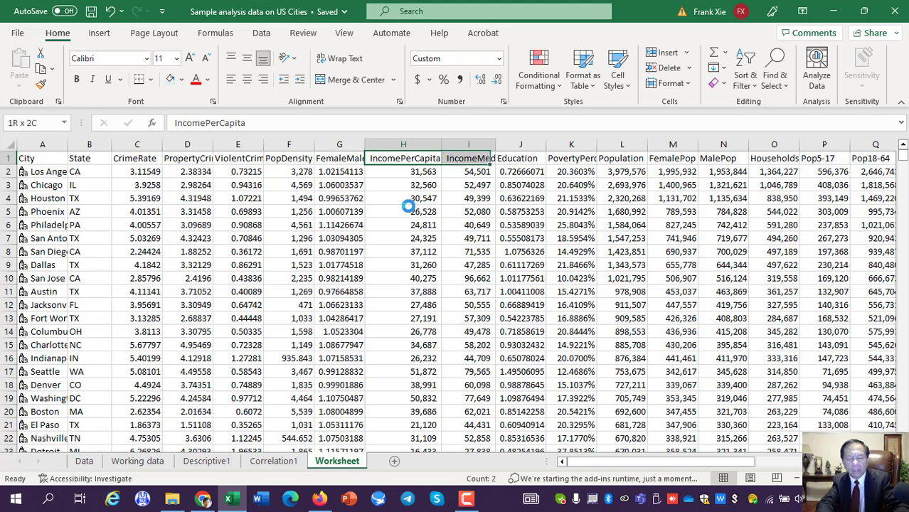
{"action": "key", "text": "shift+Down"}
{"action": "key", "text": "shift+Down"}
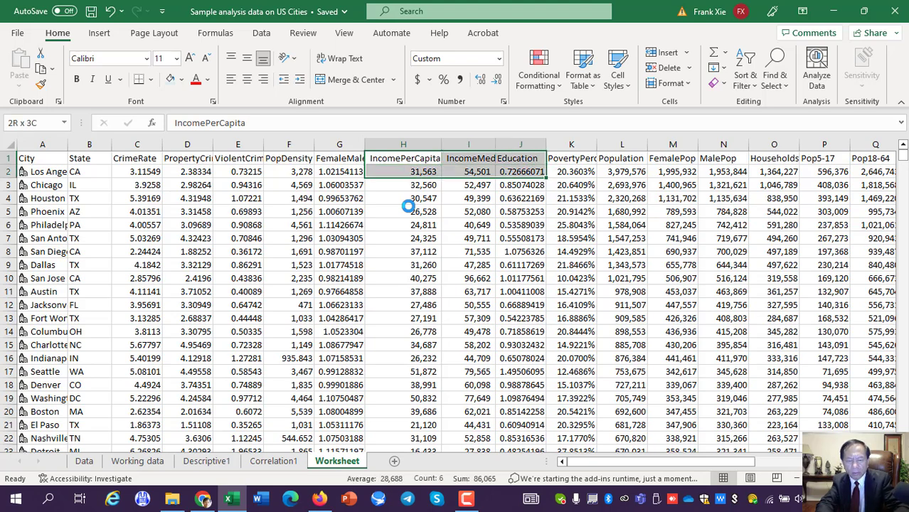
{"action": "key", "text": "shift+Down"}
{"action": "key", "text": "shift+Down"}
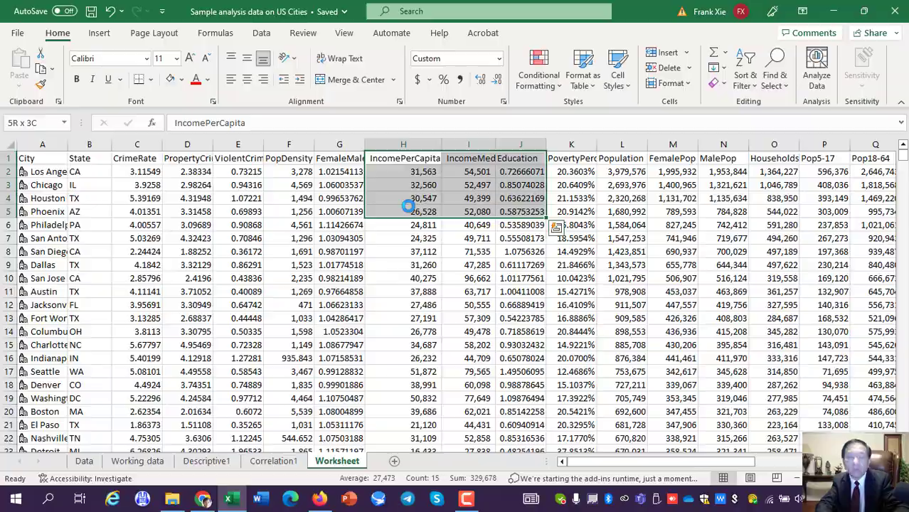
- Extend the selection of the IncomePerCapita, IncomeMedianHH and Education columns down to row 5288 and copy the range H1:J5288
{"action": "key", "text": "shift+Down"}
{"action": "key", "text": "shift+Down"}
{"action": "key", "text": "shift+Down"}
{"action": "key", "text": "shift+Down"}
{"action": "key", "text": "shift+Down"}
{"action": "key", "text": "shift+Down"}
{"action": "key", "text": "shift+Down"}
{"action": "key", "text": "shift+Down"}
{"action": "key", "text": "shift+Down"}
{"action": "key", "text": "shift+Down"}
{"action": "key", "text": "shift+Down"}
{"action": "key", "text": "shift+Down"}
{"action": "key", "text": "shift+Down"}
{"action": "key", "text": "shift+Down"}
{"action": "key", "text": "shift+Down"}
{"action": "key", "text": "shift+Down"}
{"action": "key", "text": "shift+Down"}
{"action": "key", "text": "shift+Down"}
{"action": "key", "text": "shift+Down"}
{"action": "key", "text": "shift+Down"}
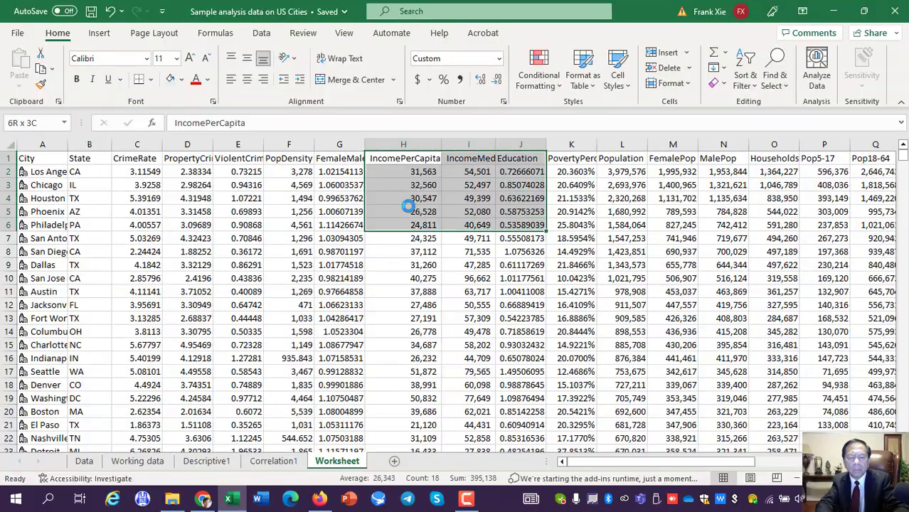
{"action": "key", "text": "shift+Down"}
{"action": "key", "text": "shift+Down"}
{"action": "key", "text": "shift+Down"}
{"action": "key", "text": "shift+Down"}
{"action": "key", "text": "shift+Down"}
{"action": "key", "text": "shift+Down"}
{"action": "key", "text": "shift+Down"}
{"action": "key", "text": "shift+Down"}
{"action": "key", "text": "shift+Down"}
{"action": "key", "text": "shift+Down"}
{"action": "key", "text": "shift+Down"}
{"action": "key", "text": "shift+Down"}
{"action": "key", "text": "shift+Down"}
{"action": "key", "text": "shift+Down"}
{"action": "key", "text": "shift+Down"}
{"action": "key", "text": "shift+Down"}
{"action": "key", "text": "shift+Down"}
{"action": "key", "text": "shift+Down"}
{"action": "key", "text": "shift+Down"}
{"action": "key", "text": "shift+Down"}
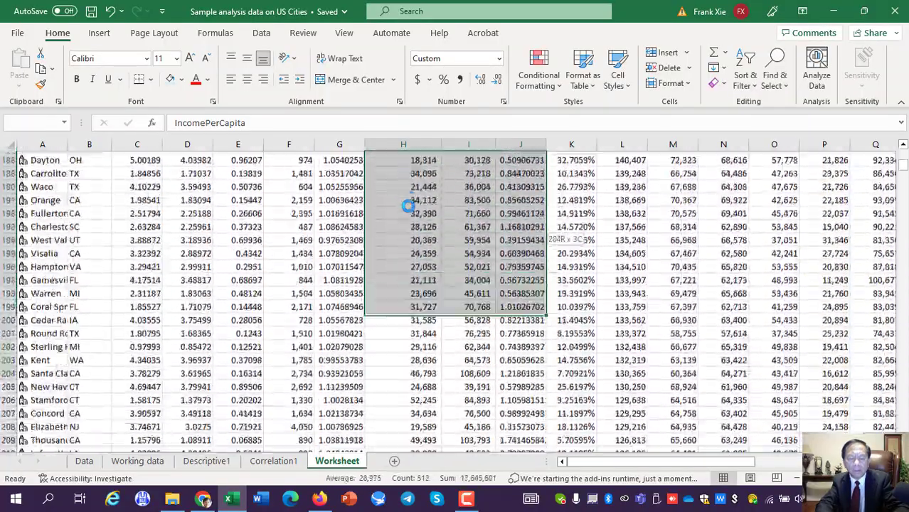
{"action": "key", "text": "shift+Down"}
{"action": "key", "text": "shift+Down"}
{"action": "key", "text": "shift+Down"}
{"action": "key", "text": "shift+Down"}
{"action": "key", "text": "shift+Down"}
{"action": "key", "text": "shift+Down"}
{"action": "key", "text": "shift+Down"}
{"action": "key", "text": "shift+Down"}
{"action": "key", "text": "shift+Down"}
{"action": "key", "text": "shift+Down"}
{"action": "key", "text": "shift+Down"}
{"action": "key", "text": "shift+Down"}
{"action": "key", "text": "shift+Down"}
{"action": "key", "text": "shift+Down"}
{"action": "key", "text": "shift+Down"}
{"action": "key", "text": "shift+Down"}
{"action": "key", "text": "shift+Down"}
{"action": "key", "text": "shift+Down"}
{"action": "key", "text": "shift+Down"}
{"action": "key", "text": "shift+Down"}
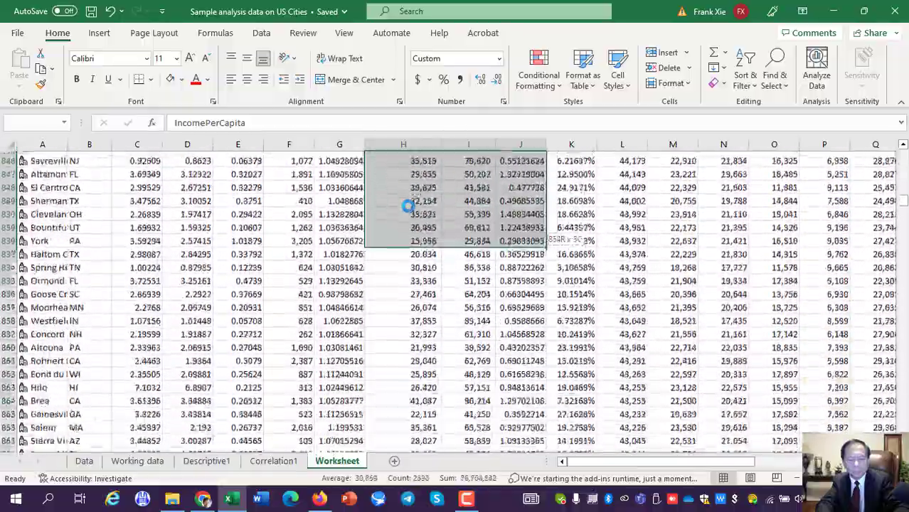
{"action": "key", "text": "shift+Down"}
{"action": "key", "text": "shift+Down"}
{"action": "key", "text": "shift+Down"}
{"action": "key", "text": "shift+Down"}
{"action": "key", "text": "shift+Down"}
{"action": "key", "text": "shift+Down"}
{"action": "key", "text": "shift+Down"}
{"action": "key", "text": "shift+Down"}
{"action": "key", "text": "shift+Down"}
{"action": "key", "text": "shift+Down"}
{"action": "key", "text": "shift+Down"}
{"action": "key", "text": "shift+Down"}
{"action": "key", "text": "shift+Down"}
{"action": "key", "text": "shift+Down"}
{"action": "key", "text": "shift+Down"}
{"action": "key", "text": "shift+Down"}
{"action": "key", "text": "shift+Down"}
{"action": "key", "text": "shift+Down"}
{"action": "key", "text": "shift+Down"}
{"action": "key", "text": "shift+Down"}
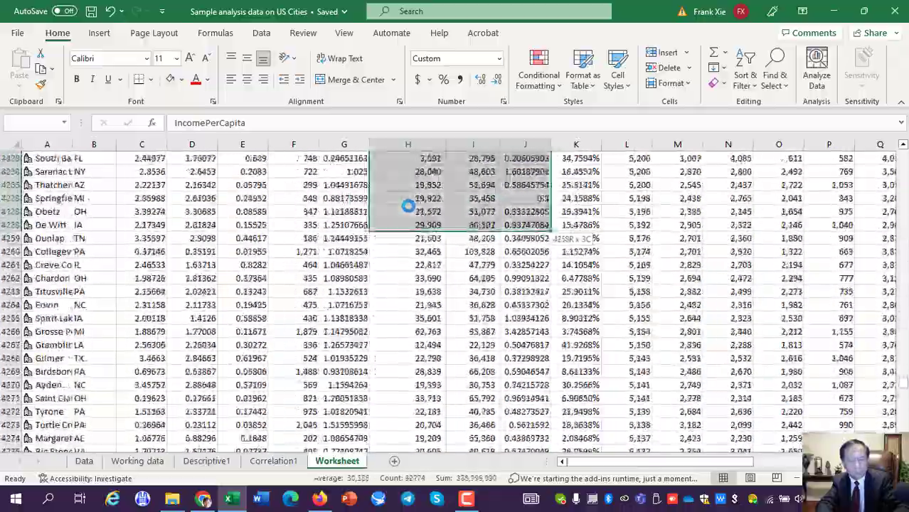
{"action": "key", "text": "shift+Down"}
{"action": "key", "text": "shift+Down"}
{"action": "key", "text": "shift+Down"}
{"action": "key", "text": "shift+Down"}
{"action": "key", "text": "shift+Down"}
{"action": "key", "text": "shift+Down"}
{"action": "key", "text": "shift+Down"}
{"action": "key", "text": "shift+Down"}
{"action": "key", "text": "shift+Down"}
{"action": "key", "text": "shift+Down"}
{"action": "key", "text": "shift+Down"}
{"action": "key", "text": "shift+Down"}
{"action": "key", "text": "shift+Down"}
{"action": "key", "text": "shift+Down"}
{"action": "key", "text": "shift+Down"}
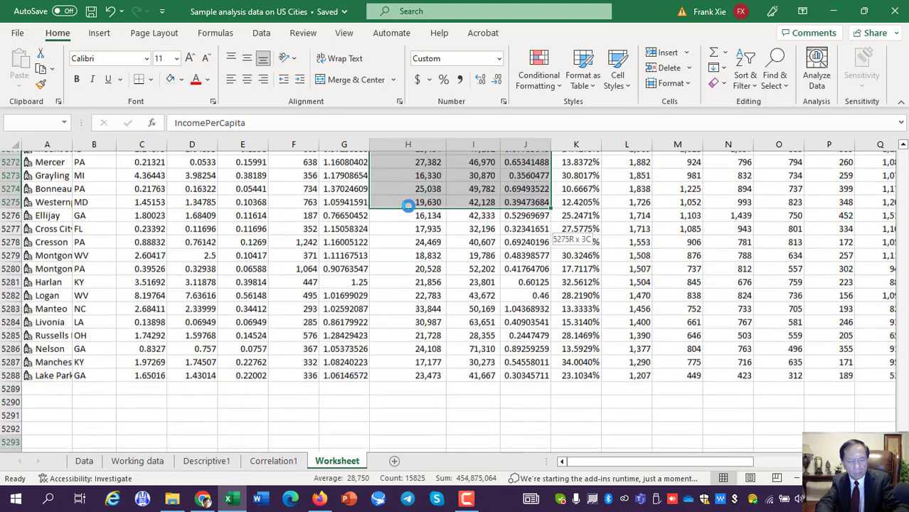
{"action": "key", "text": "shift+Down"}
{"action": "key", "text": "shift+Down"}
{"action": "key", "text": "shift+Down"}
{"action": "key", "text": "shift+Down"}
{"action": "key", "text": "shift+Down"}
{"action": "key", "text": "shift+Down"}
{"action": "key", "text": "shift+Down"}
{"action": "key", "text": "shift+Down"}
{"action": "key", "text": "shift+Down"}
{"action": "key", "text": "shift+Down"}
{"action": "key", "text": "shift+Down"}
{"action": "key", "text": "shift+Down"}
{"action": "key", "text": "shift+Down"}
{"action": "key", "text": "shift+Down"}
{"action": "key", "text": "shift+Down"}
{"action": "key", "text": "shift+Down"}
{"action": "key", "text": "shift+Down"}
{"action": "key", "text": "shift+Down"}
{"action": "key", "text": "shift+Down"}
{"action": "key", "text": "shift+Down"}
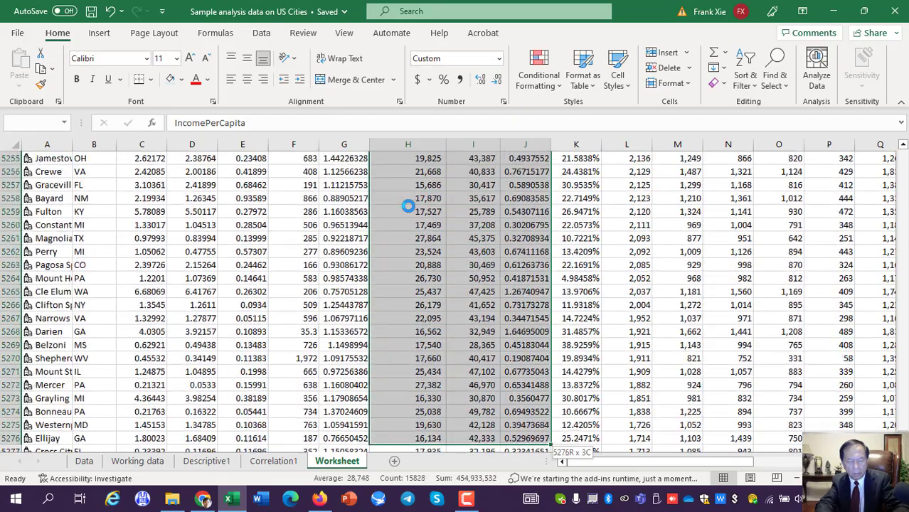
{"action": "key", "text": "shift+Down"}
{"action": "key", "text": "shift+Down"}
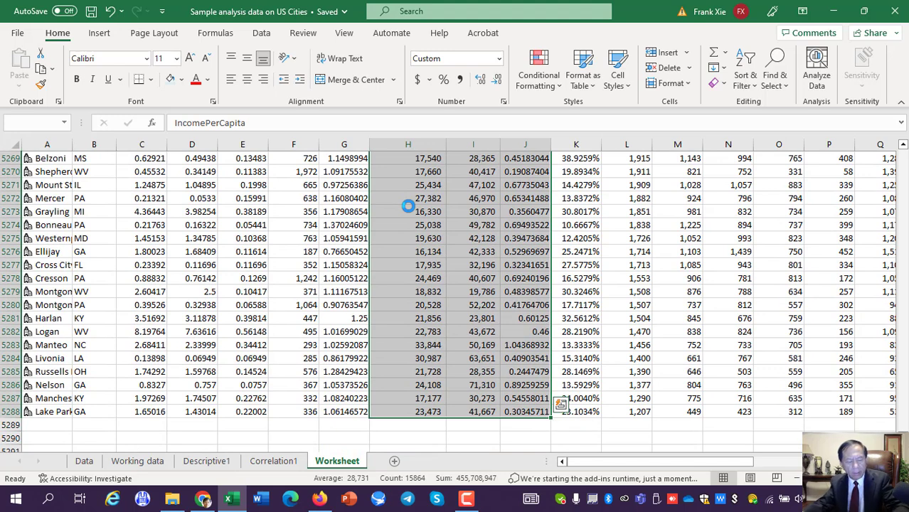
{"action": "key", "text": "ctrl+c"}
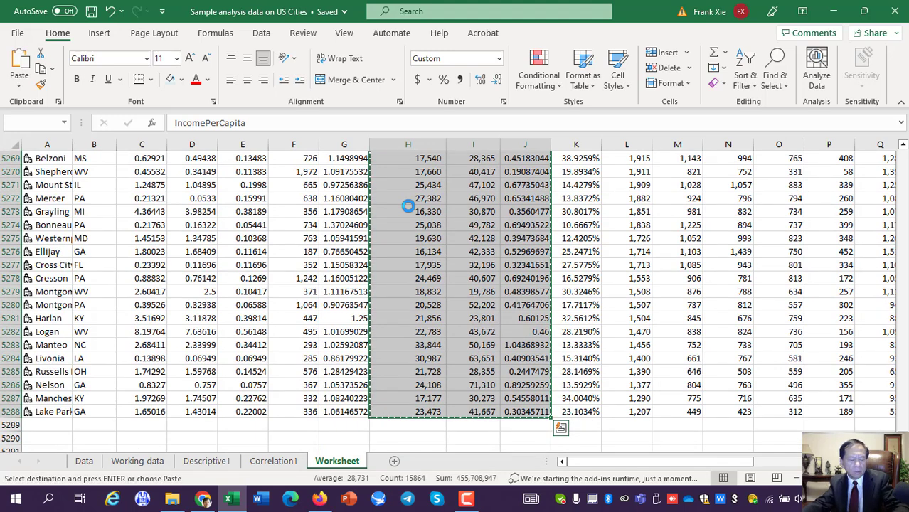
- Add a new sheet after Worksheet and name it ANOVA Data
{"action": "left_click", "coordinate": [395, 462]}
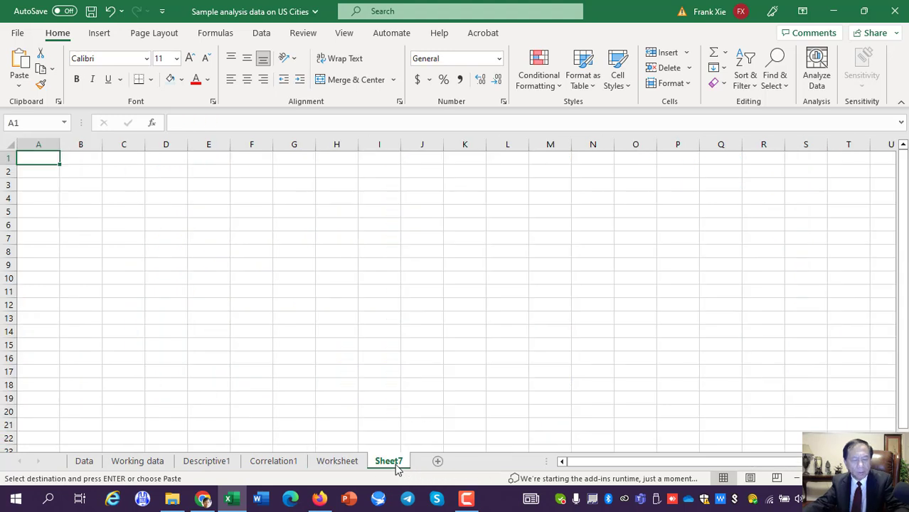
{"action": "double_click", "coordinate": [394, 462]}
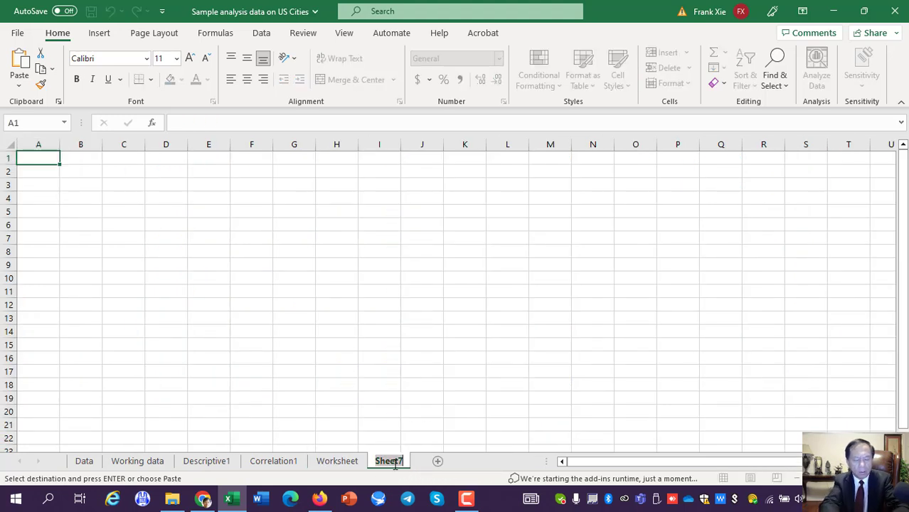
{"action": "type", "text": "ANOVA"}
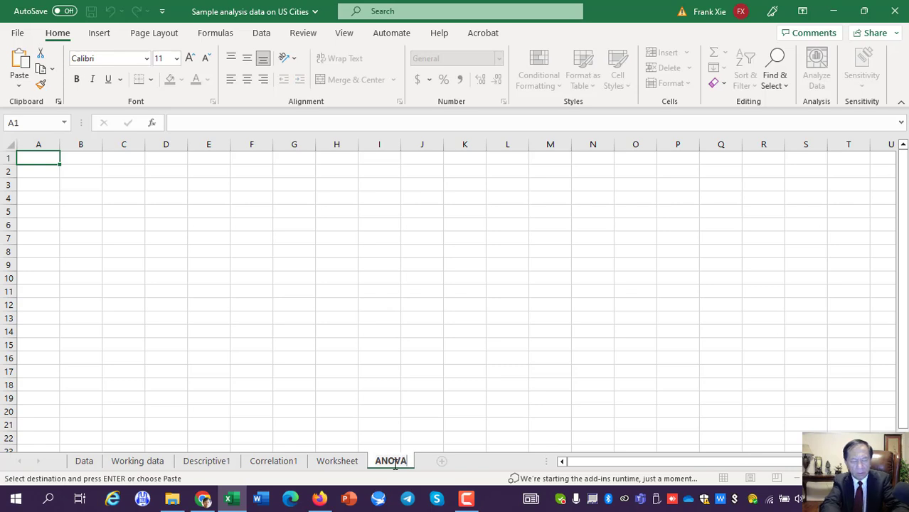
{"action": "type", "text": " Data"}
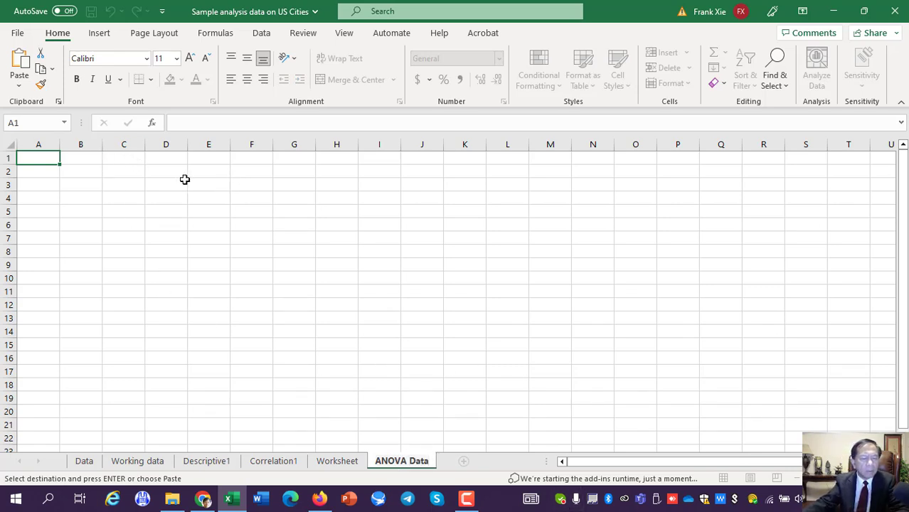
- Paste the copied columns as values starting at cell F3 and fit the width of column G to its contents
{"action": "left_click", "coordinate": [259, 183]}
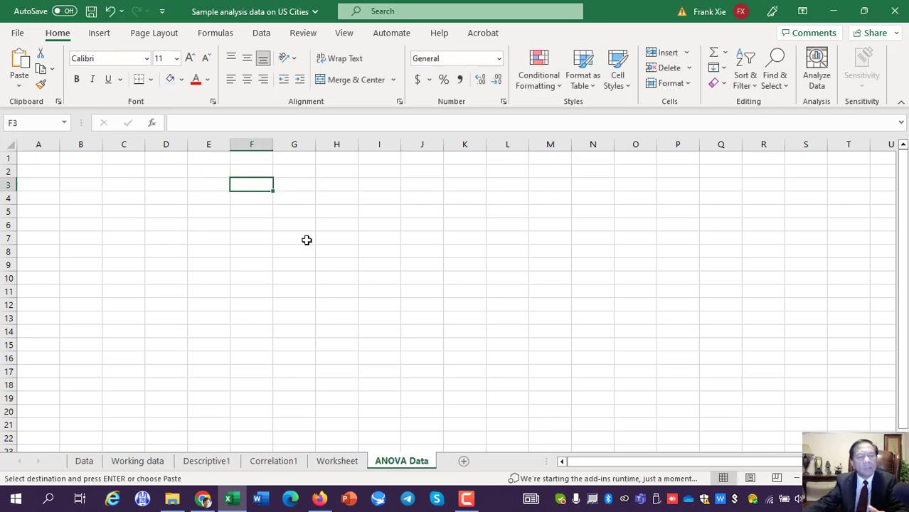
{"action": "left_click", "coordinate": [20, 85]}
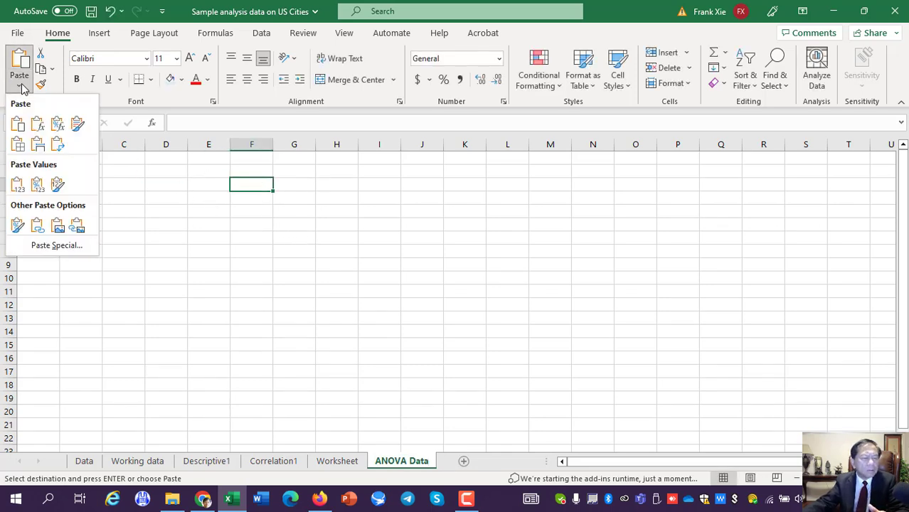
{"action": "left_click", "coordinate": [17, 184]}
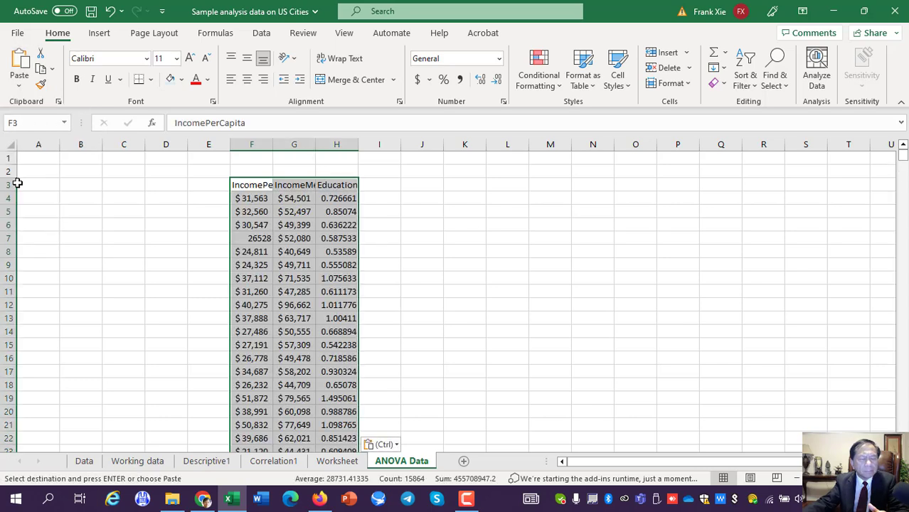
{"action": "double_click", "coordinate": [315, 144]}
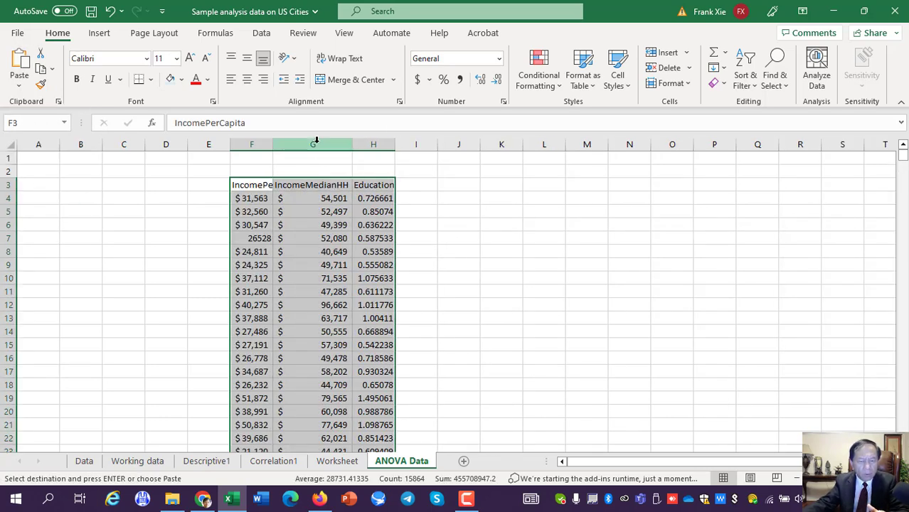
- Select the whole IncomeMedianHH column G and open its context options
{"action": "left_click", "coordinate": [314, 144]}
{"action": "right_click", "coordinate": [304, 144]}
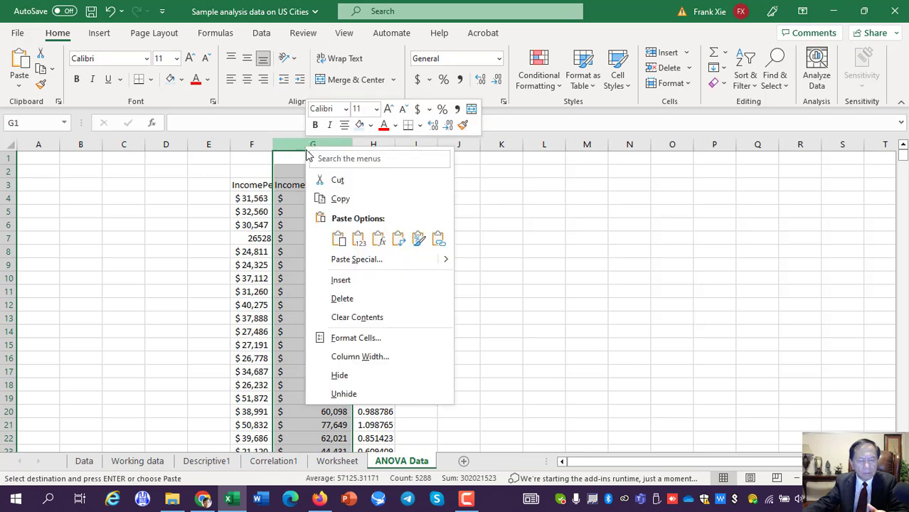
- Delete the second income column, column G, and auto-fit the widths of the IncomePerCapita and Education columns
{"action": "left_click", "coordinate": [363, 299]}
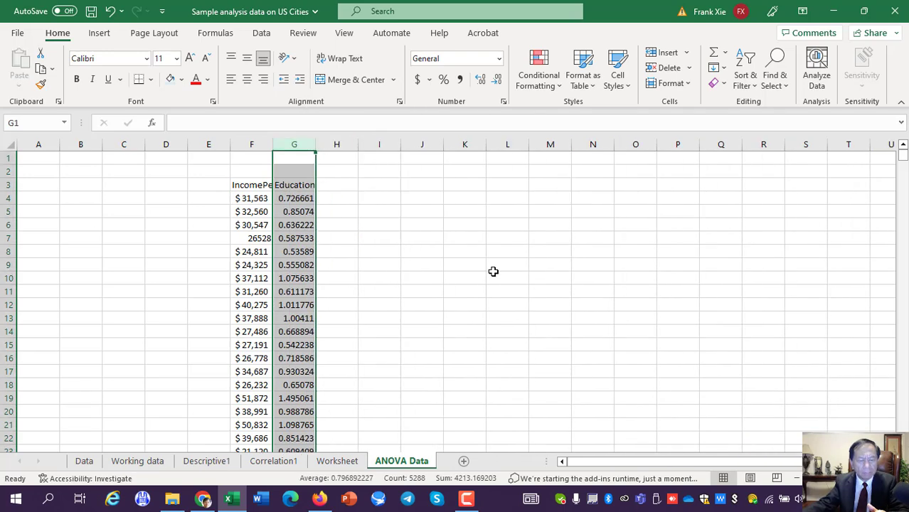
{"action": "double_click", "coordinate": [315, 145]}
{"action": "double_click", "coordinate": [273, 144]}
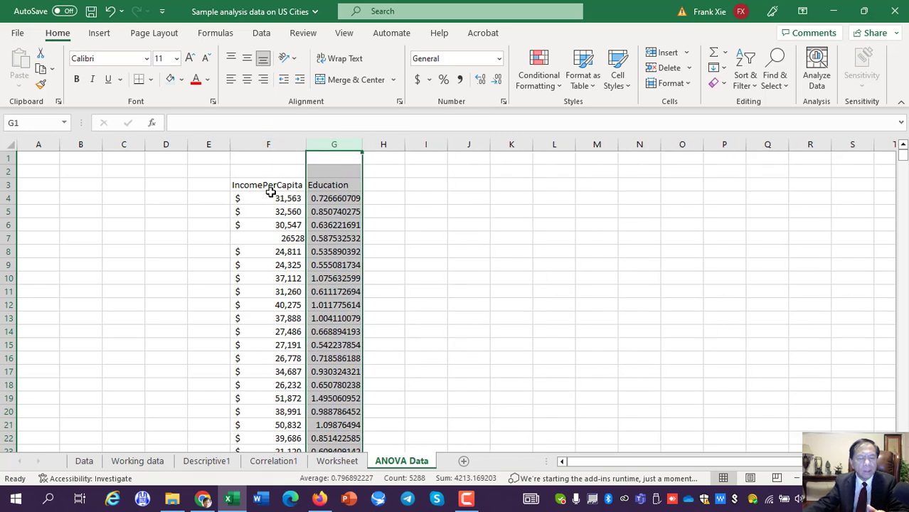
- Format the income value in cell F7 as accounting currency with no decimal places
{"action": "left_click", "coordinate": [282, 239]}
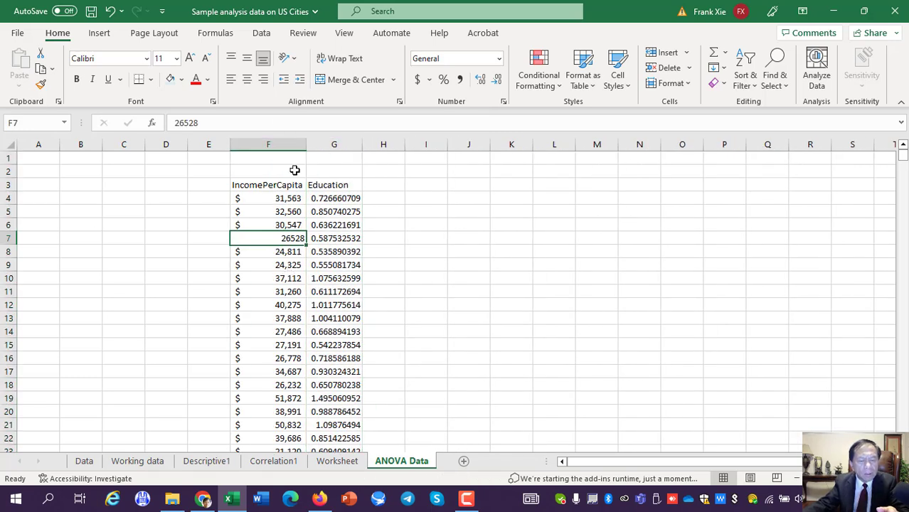
{"action": "left_click", "coordinate": [417, 80]}
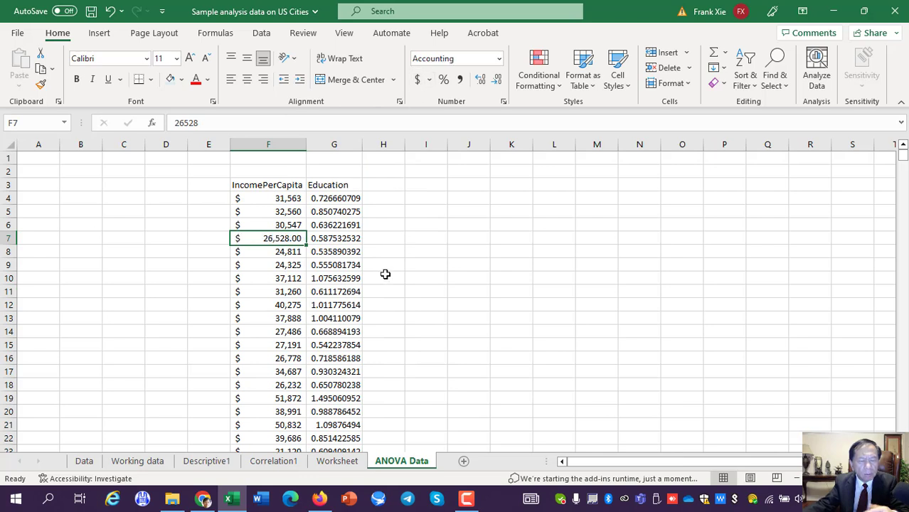
{"action": "left_click", "coordinate": [497, 79]}
{"action": "left_click", "coordinate": [498, 80]}
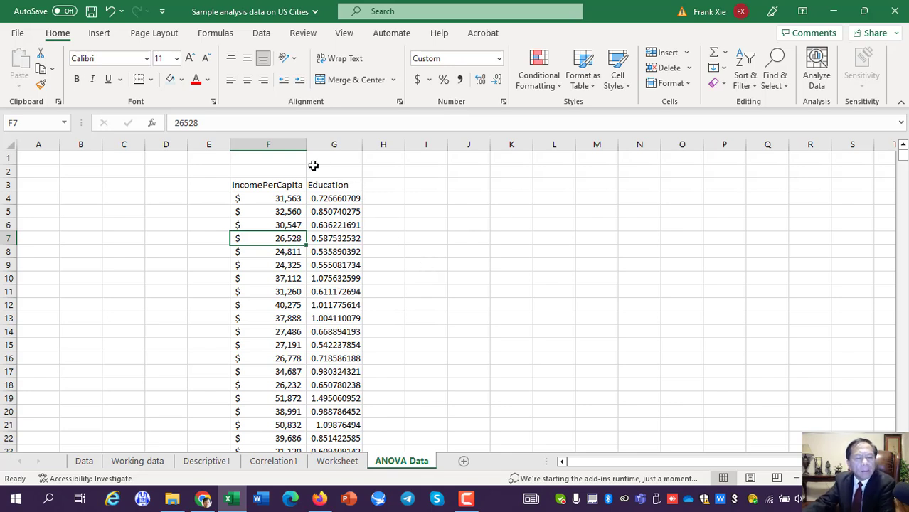
- Format the whole IncomePerCapita column in comma style with no decimal places, and save the workbook
{"action": "left_click", "coordinate": [275, 144]}
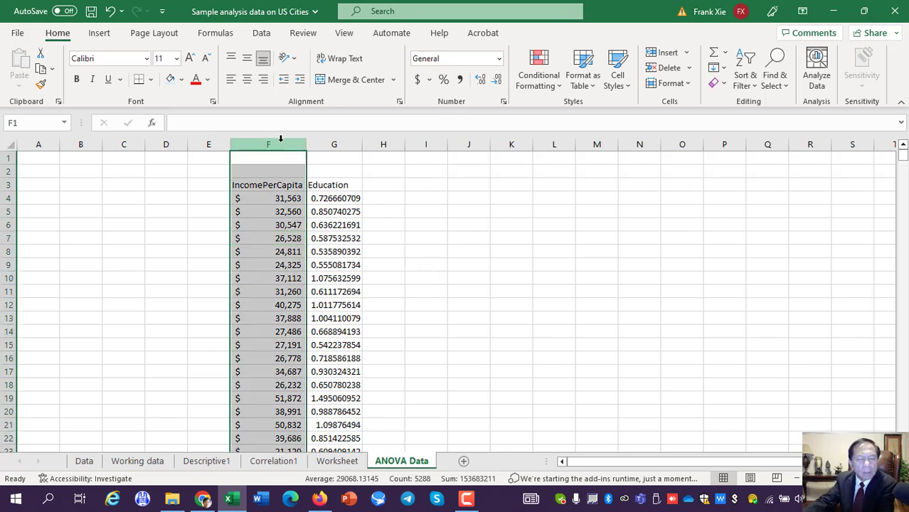
{"action": "left_click", "coordinate": [418, 80]}
{"action": "left_click", "coordinate": [460, 80]}
{"action": "left_click", "coordinate": [498, 80]}
{"action": "left_click", "coordinate": [497, 80]}
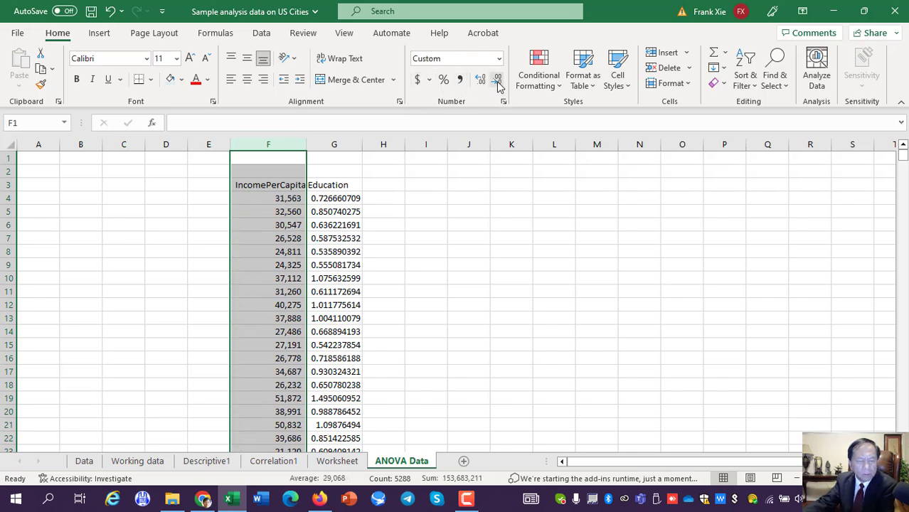
{"action": "left_click", "coordinate": [412, 200]}
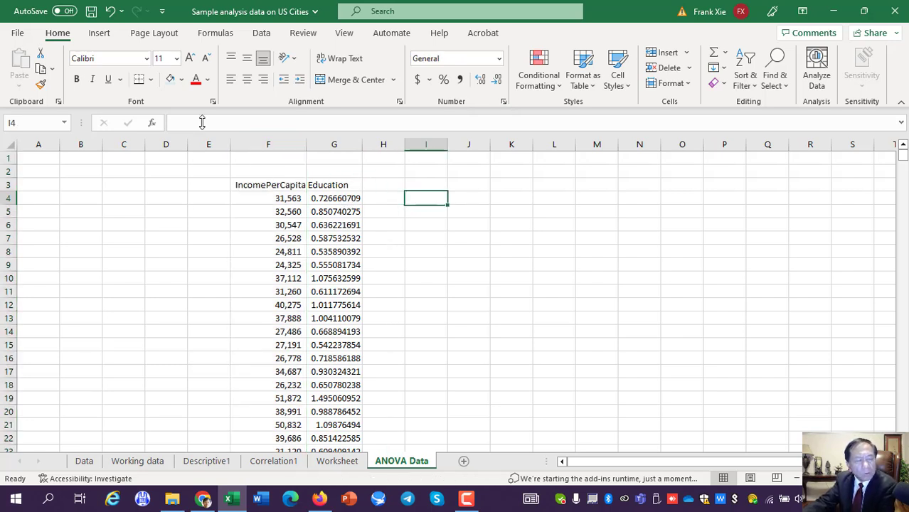
{"action": "left_click", "coordinate": [91, 11]}
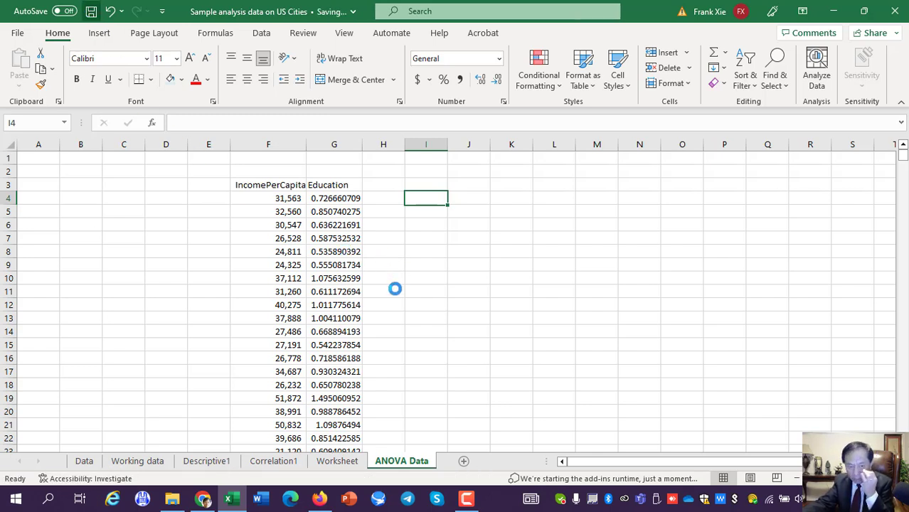
- Copy the IncomePerCapita and Education columns F:G and paste them into columns I:J, starting at cell I1
{"action": "left_click", "coordinate": [342, 199]}
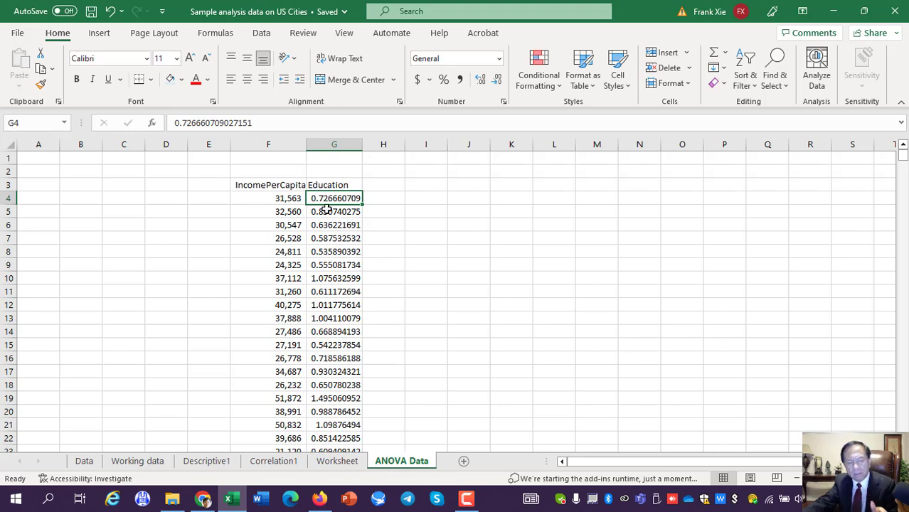
{"action": "left_click", "coordinate": [277, 184]}
{"action": "left_click_drag", "start_coordinate": [276, 145], "coordinate": [324, 148]}
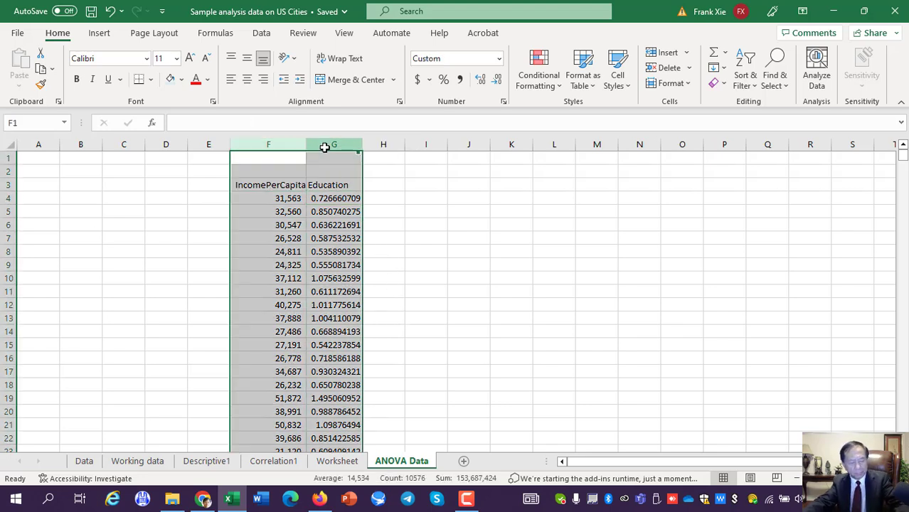
{"action": "key", "text": "ctrl+c"}
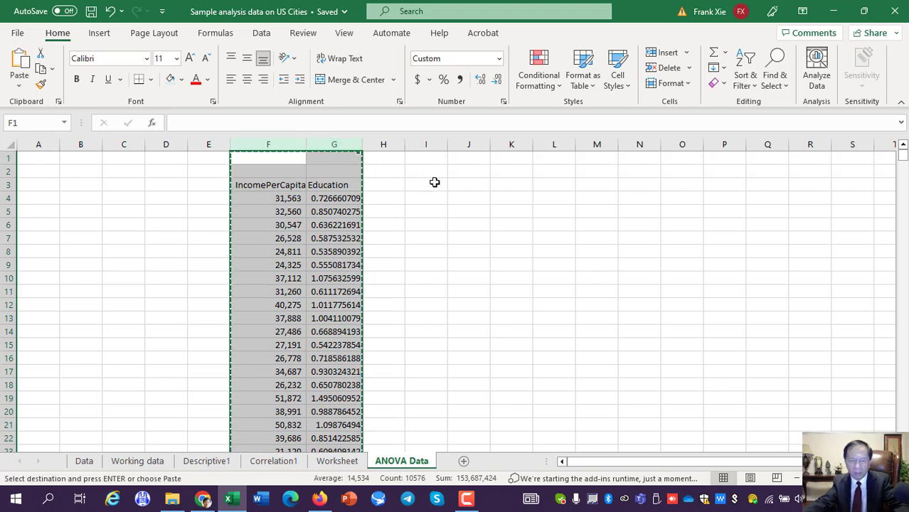
{"action": "left_click", "coordinate": [434, 188]}
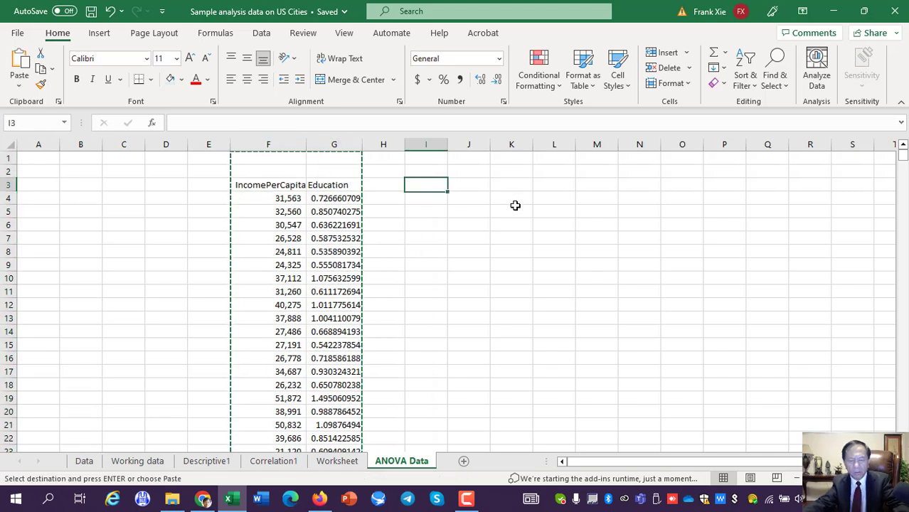
{"action": "key", "text": "ctrl+v"}
{"action": "left_click", "coordinate": [461, 291]}
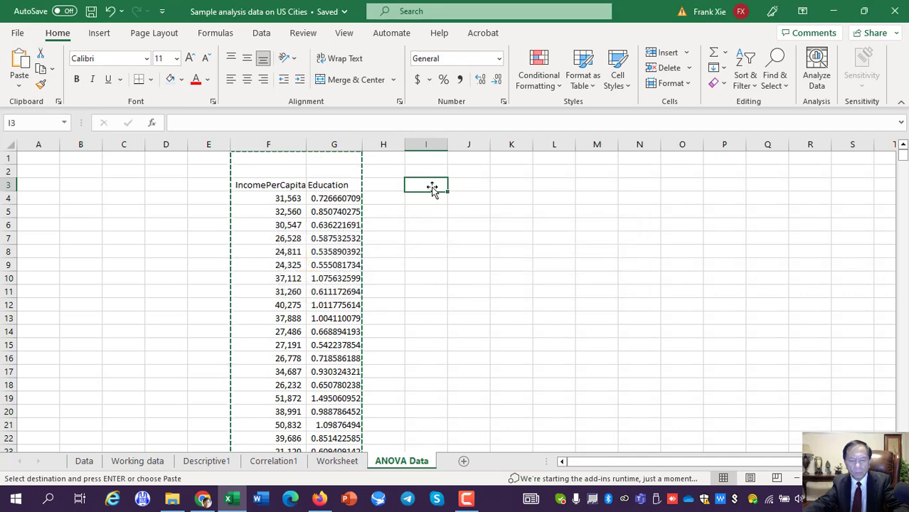
{"action": "left_click", "coordinate": [426, 158]}
{"action": "key", "text": "ctrl+v"}
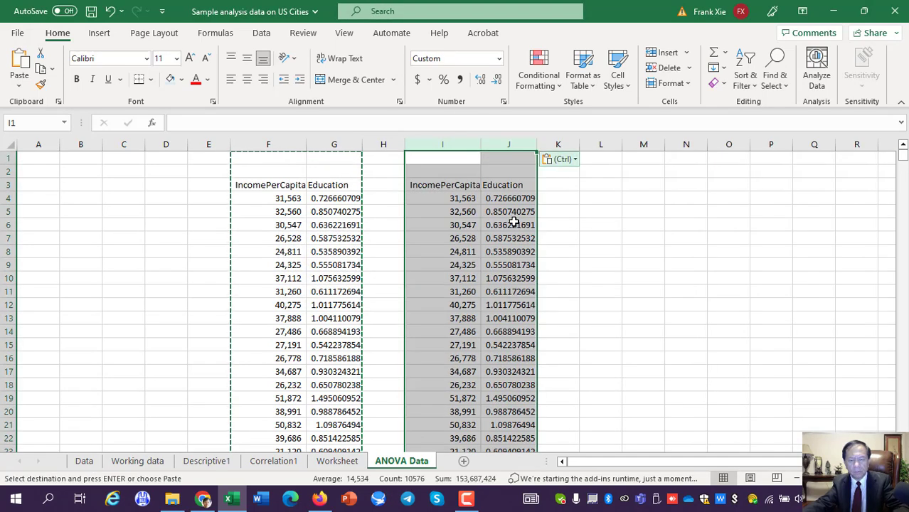
{"action": "key", "text": "ctrl"}
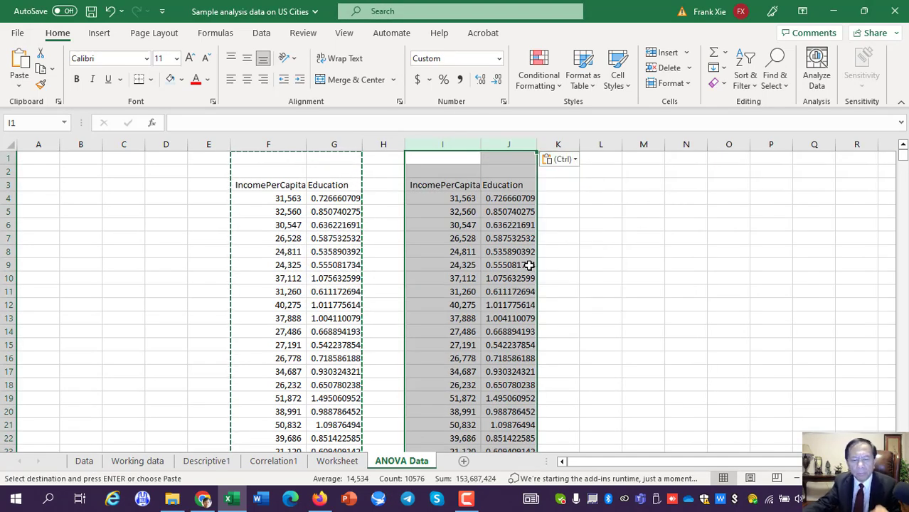
{"action": "left_click", "coordinate": [560, 253]}
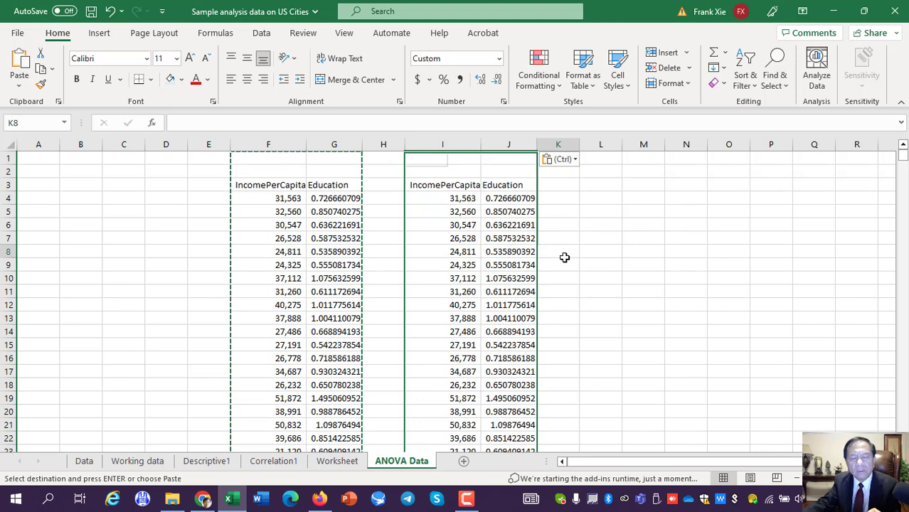
- Select the copied IncomePerCapita and Education data in columns I:J, from the headers in row 3 down through the rows past 5149
{"action": "left_click", "coordinate": [454, 186]}
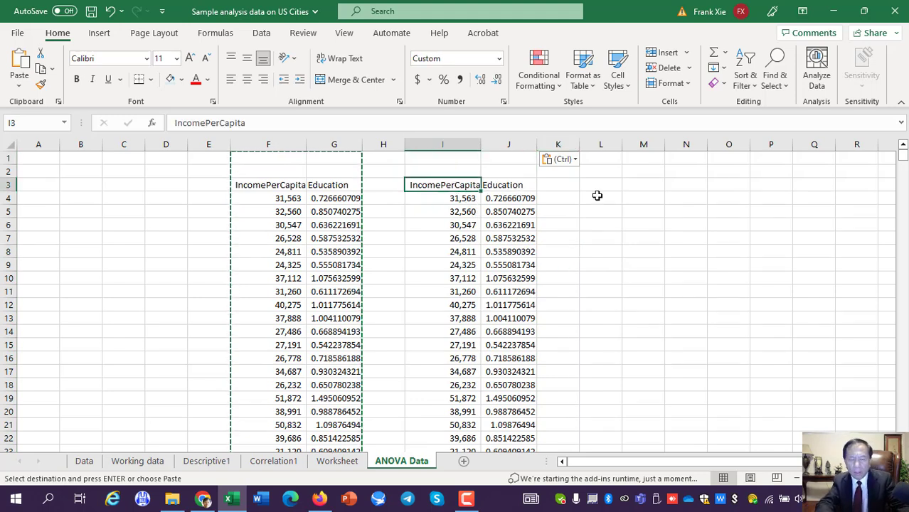
{"action": "key", "text": "shift+Right"}
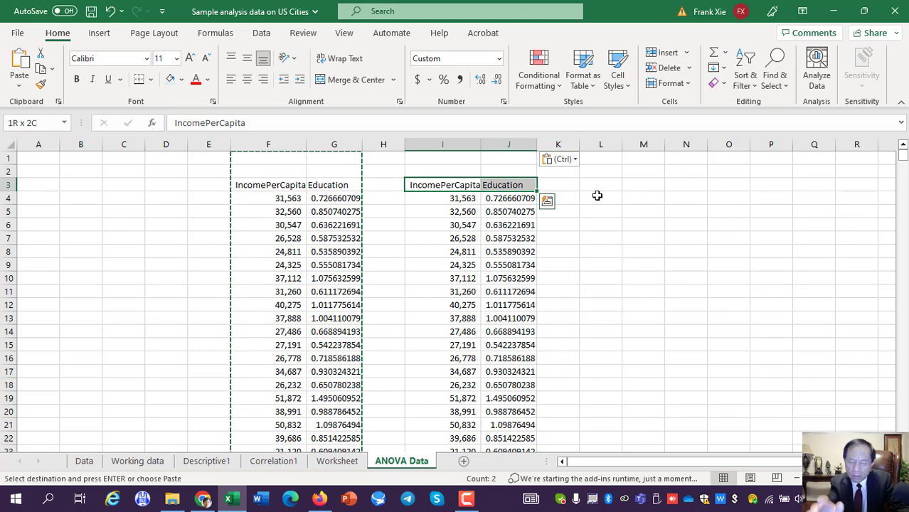
{"action": "key", "text": "shift+Down"}
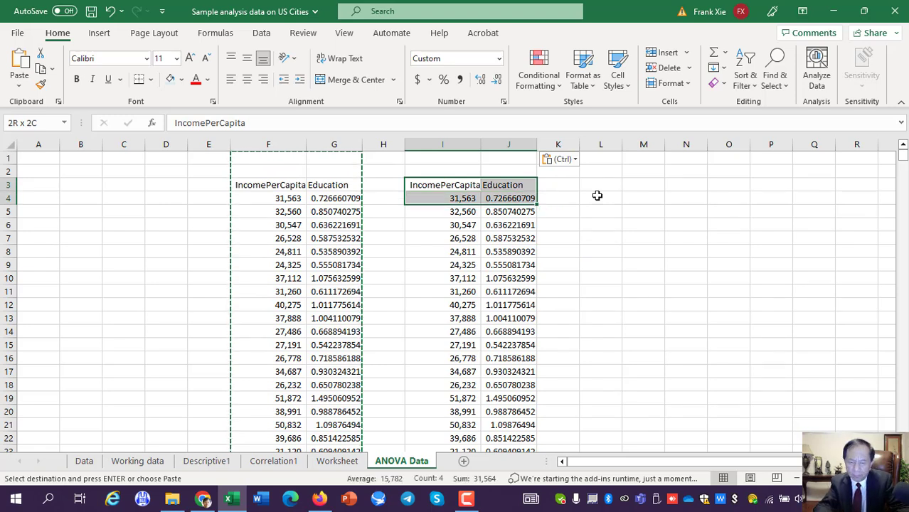
{"action": "key", "text": "shift+Down"}
{"action": "key", "text": "shift+Down"}
{"action": "key", "text": "shift+Down"}
{"action": "key", "text": "shift+Down"}
{"action": "key", "text": "shift+Down"}
{"action": "key", "text": "shift+Down"}
{"action": "key", "text": "shift+Down"}
{"action": "key", "text": "shift+Down"}
{"action": "key", "text": "shift+Down"}
{"action": "key", "text": "shift+Down"}
{"action": "key", "text": "shift+Down"}
{"action": "key", "text": "shift+Down"}
{"action": "key", "text": "shift+Down"}
{"action": "key", "text": "shift+Down"}
{"action": "key", "text": "shift+Down"}
{"action": "key", "text": "shift+Down"}
{"action": "key", "text": "shift+Down"}
{"action": "key", "text": "shift+Down"}
{"action": "key", "text": "shift+Down"}
{"action": "key", "text": "shift+Down"}
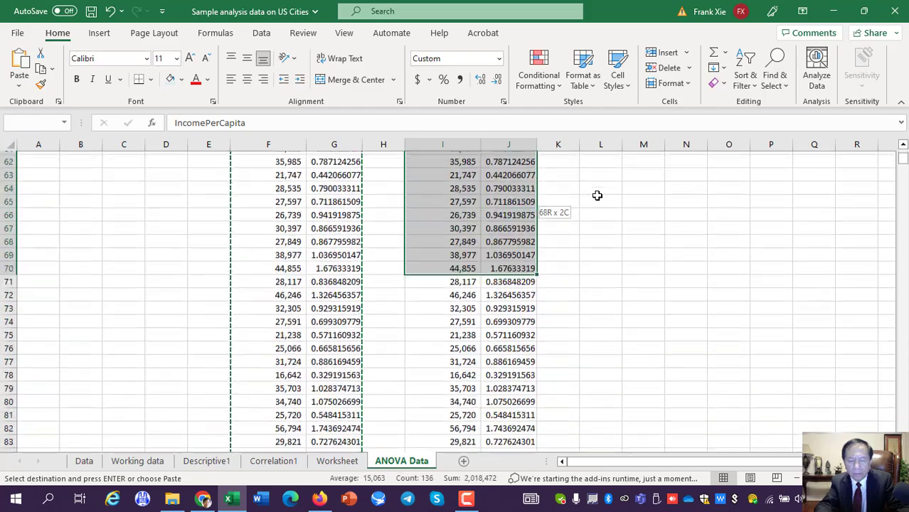
{"action": "key", "text": "shift+Down"}
{"action": "key", "text": "shift+Down"}
{"action": "key", "text": "shift+Down"}
{"action": "key", "text": "shift+Down"}
{"action": "key", "text": "shift+Down"}
{"action": "key", "text": "shift+Down"}
{"action": "key", "text": "shift+Down"}
{"action": "key", "text": "shift+Down"}
{"action": "key", "text": "shift+Down"}
{"action": "key", "text": "shift+Down"}
{"action": "key", "text": "shift+Down"}
{"action": "key", "text": "shift+Down"}
{"action": "key", "text": "shift+Down"}
{"action": "key", "text": "shift+Down"}
{"action": "key", "text": "shift+Down"}
{"action": "key", "text": "shift+Down"}
{"action": "key", "text": "shift+Down"}
{"action": "key", "text": "shift+Down"}
{"action": "key", "text": "shift+Down"}
{"action": "key", "text": "shift+Down"}
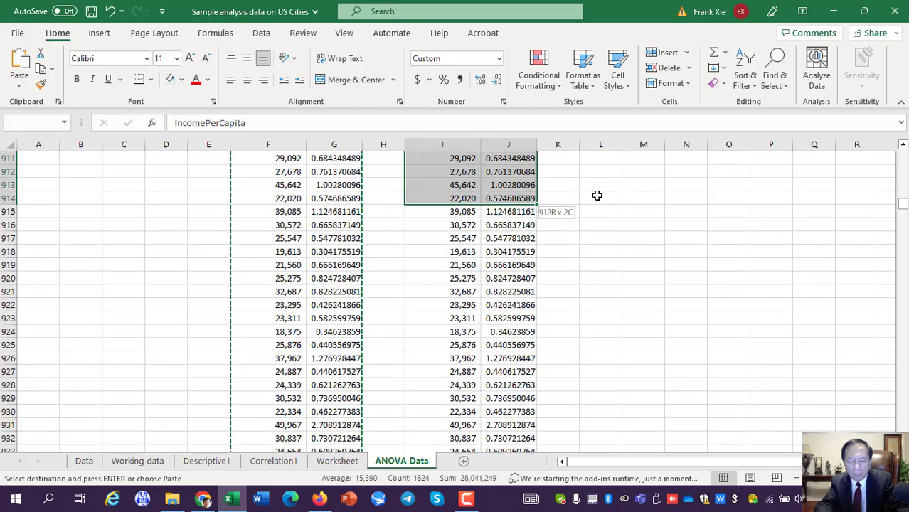
{"action": "key", "text": "shift+Down"}
{"action": "key", "text": "shift+Down"}
{"action": "key", "text": "shift+Down"}
{"action": "key", "text": "shift+Down"}
{"action": "key", "text": "shift+Down"}
{"action": "key", "text": "shift+Down"}
{"action": "key", "text": "shift+Down"}
{"action": "key", "text": "shift+Down"}
{"action": "key", "text": "shift+Down"}
{"action": "key", "text": "shift+Down"}
{"action": "key", "text": "shift+Down"}
{"action": "key", "text": "shift+Down"}
{"action": "key", "text": "shift+Down"}
{"action": "key", "text": "shift+Down"}
{"action": "key", "text": "shift+Down"}
{"action": "key", "text": "shift+Down"}
{"action": "key", "text": "shift+Down"}
{"action": "key", "text": "shift+Down"}
{"action": "key", "text": "shift+Down"}
{"action": "key", "text": "shift+Down"}
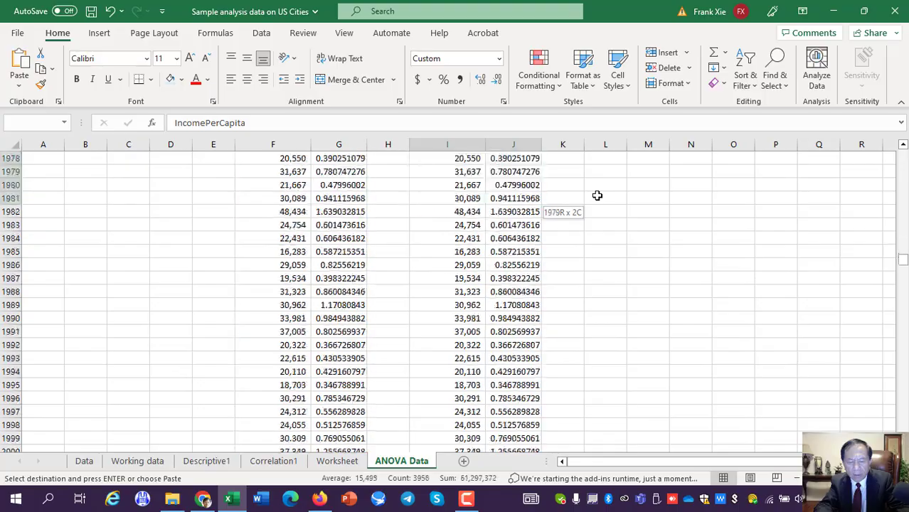
{"action": "key", "text": "shift+Down"}
{"action": "key", "text": "shift+Down"}
{"action": "key", "text": "shift+Down"}
{"action": "key", "text": "shift+Down"}
{"action": "key", "text": "shift+Down"}
{"action": "key", "text": "shift+Down"}
{"action": "key", "text": "shift+Down"}
{"action": "key", "text": "shift+Down"}
{"action": "key", "text": "shift+Down"}
{"action": "key", "text": "shift+Down"}
{"action": "key", "text": "shift+Down"}
{"action": "key", "text": "shift+Down"}
{"action": "key", "text": "shift+Down"}
{"action": "key", "text": "shift+Down"}
{"action": "key", "text": "shift+Down"}
{"action": "key", "text": "shift+Down"}
{"action": "key", "text": "shift+Down"}
{"action": "key", "text": "shift+Down"}
{"action": "key", "text": "shift+Down"}
{"action": "key", "text": "shift+Down"}
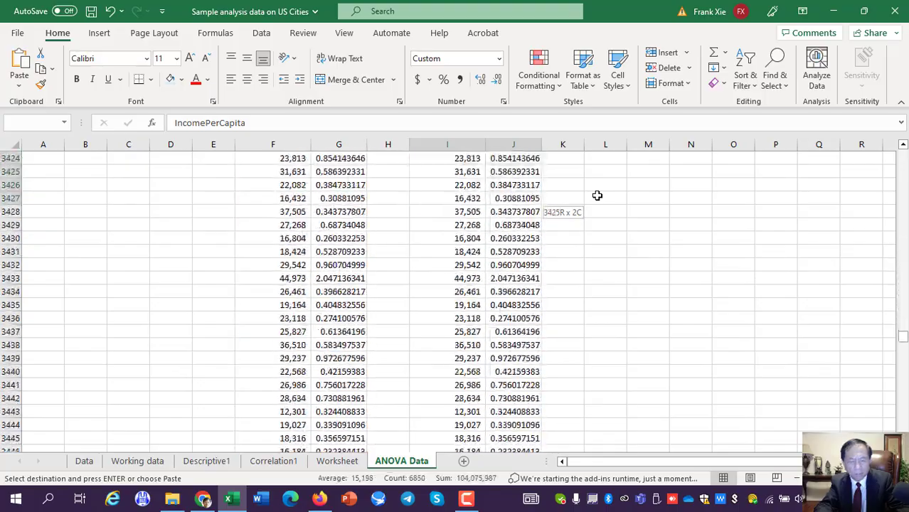
{"action": "key", "text": "shift+Down"}
{"action": "key", "text": "shift+Down"}
{"action": "key", "text": "shift+Down"}
{"action": "key", "text": "shift+Down"}
{"action": "key", "text": "shift+Down"}
{"action": "key", "text": "shift+Down"}
{"action": "key", "text": "shift+Down"}
{"action": "key", "text": "shift+Down"}
{"action": "key", "text": "shift+Down"}
{"action": "key", "text": "shift+Down"}
{"action": "key", "text": "shift+Down"}
{"action": "key", "text": "shift+Down"}
{"action": "key", "text": "shift+Down"}
{"action": "key", "text": "shift+Down"}
{"action": "key", "text": "shift+Down"}
{"action": "key", "text": "shift+Down"}
{"action": "key", "text": "shift+Down"}
{"action": "key", "text": "shift+Down"}
{"action": "key", "text": "shift+Down"}
{"action": "key", "text": "shift+Down"}
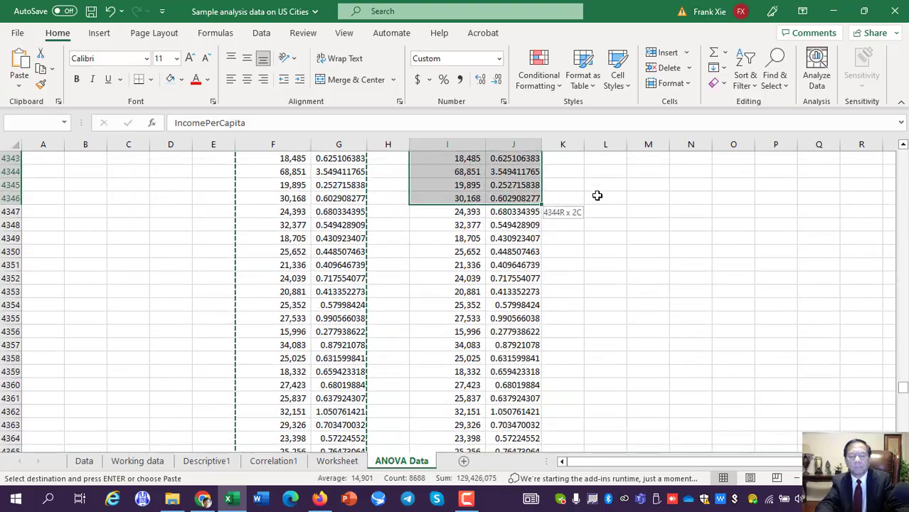
{"action": "key", "text": "shift+Down"}
{"action": "key", "text": "shift+Down"}
{"action": "key", "text": "shift+Down"}
{"action": "key", "text": "shift+Down"}
{"action": "key", "text": "shift+Down"}
{"action": "key", "text": "shift+Down"}
{"action": "key", "text": "shift+Down"}
{"action": "key", "text": "shift+Down"}
{"action": "key", "text": "shift+Down"}
{"action": "key", "text": "shift+Down"}
{"action": "key", "text": "shift+Down"}
{"action": "key", "text": "shift+Down"}
{"action": "key", "text": "shift+Down"}
{"action": "key", "text": "shift+Down"}
{"action": "key", "text": "shift+Down"}
{"action": "key", "text": "shift+Down"}
{"action": "key", "text": "shift+Down"}
{"action": "key", "text": "shift+Down"}
{"action": "key", "text": "shift+Down"}
{"action": "key", "text": "shift+Down"}
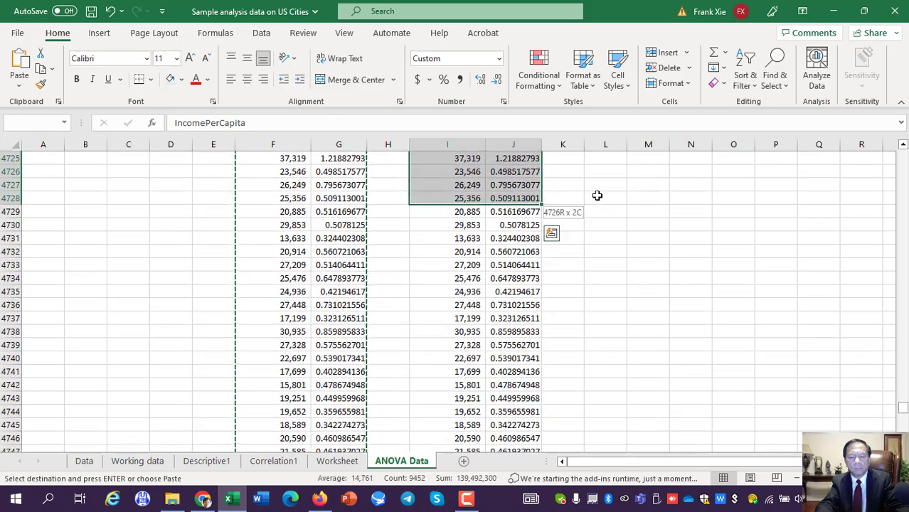
{"action": "key", "text": "shift+Down"}
{"action": "key", "text": "shift+Down"}
{"action": "key", "text": "shift+Down"}
{"action": "key", "text": "shift+Down"}
{"action": "key", "text": "shift+Down"}
{"action": "key", "text": "shift+Down"}
{"action": "key", "text": "shift+Down"}
{"action": "key", "text": "shift+Down"}
{"action": "key", "text": "shift+Down"}
{"action": "key", "text": "shift+Down"}
{"action": "key", "text": "shift+Down"}
{"action": "key", "text": "shift+Down"}
{"action": "key", "text": "shift+Down"}
{"action": "key", "text": "shift+Down"}
{"action": "key", "text": "shift+Down"}
{"action": "key", "text": "shift+Down"}
{"action": "key", "text": "shift+Down"}
{"action": "key", "text": "shift+Down"}
{"action": "key", "text": "shift+Down"}
{"action": "key", "text": "shift+Down"}
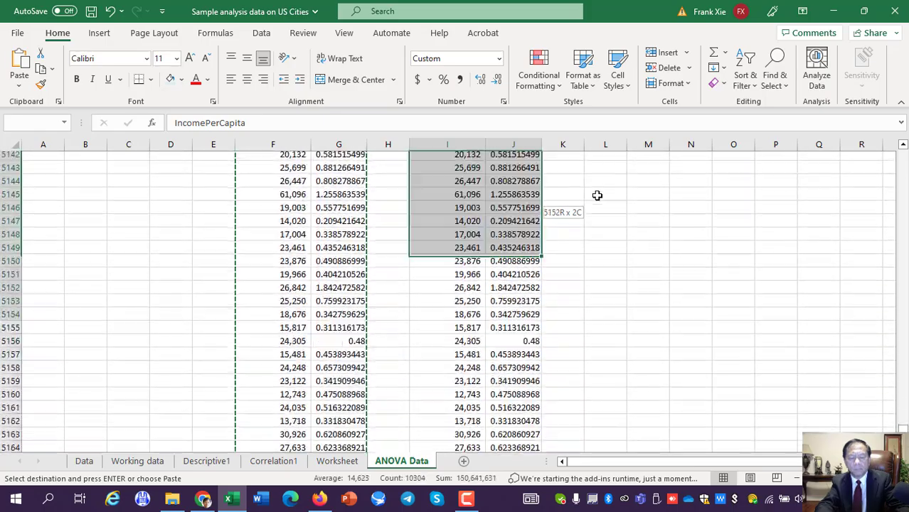
- Extend the selection of copied IncomePerCapita and Education data in columns I:J down to the last data row, 5290
{"action": "key", "text": "shift+Down"}
{"action": "key", "text": "shift+Down"}
{"action": "key", "text": "shift+Down"}
{"action": "key", "text": "shift+Down"}
{"action": "key", "text": "shift+Down"}
{"action": "key", "text": "shift+Down"}
{"action": "key", "text": "shift+Down"}
{"action": "key", "text": "shift+Down"}
{"action": "key", "text": "shift+Down"}
{"action": "key", "text": "shift+Down"}
{"action": "key", "text": "shift+Down"}
{"action": "key", "text": "shift+Down"}
{"action": "key", "text": "shift+Down"}
{"action": "key", "text": "shift+Down"}
{"action": "key", "text": "shift+Down"}
{"action": "key", "text": "shift+Down"}
{"action": "key", "text": "shift+Down"}
{"action": "key", "text": "shift+Down"}
{"action": "key", "text": "shift+Down"}
{"action": "key", "text": "shift+Down"}
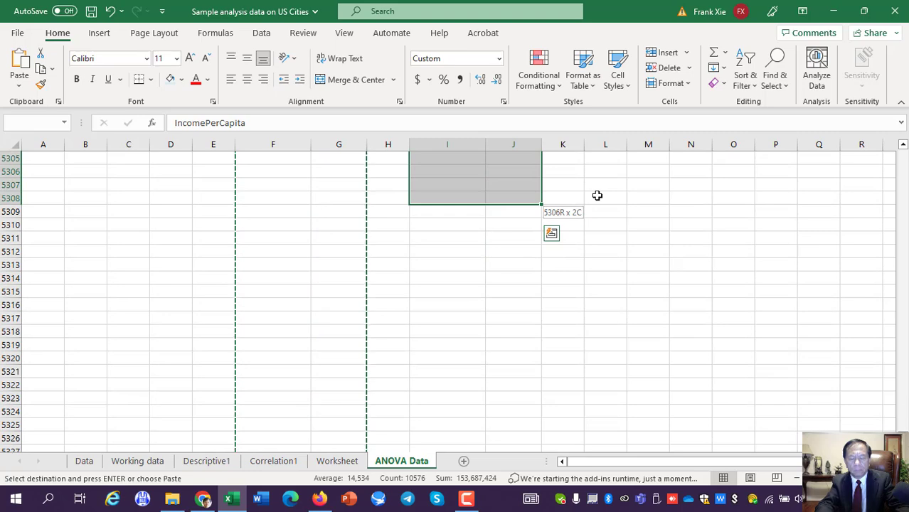
{"action": "key", "text": "shift+Down"}
{"action": "key", "text": "shift+Down"}
{"action": "key", "text": "shift+Down"}
{"action": "key", "text": "shift+Down"}
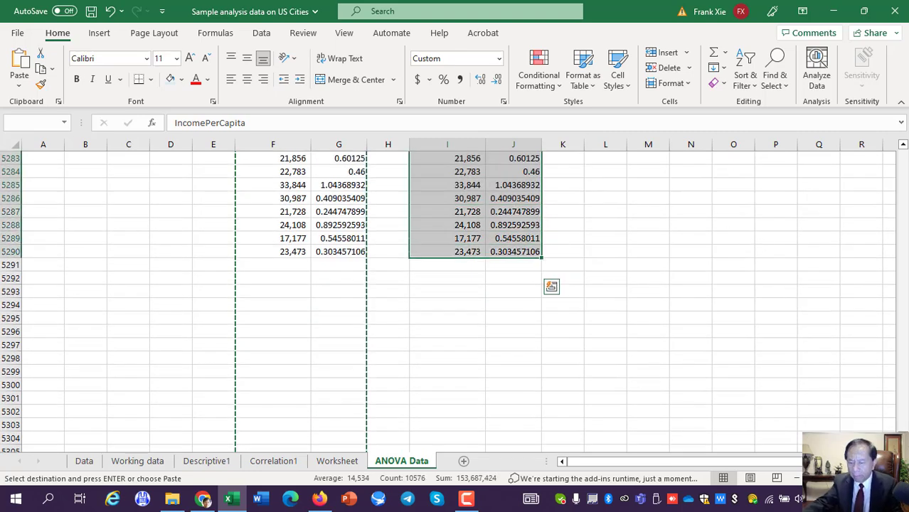
- Sort the selected data in columns I:J, with headers, by Education on cell values from largest to smallest
{"action": "left_click_drag", "start_coordinate": [901, 428], "coordinate": [901, 145]}
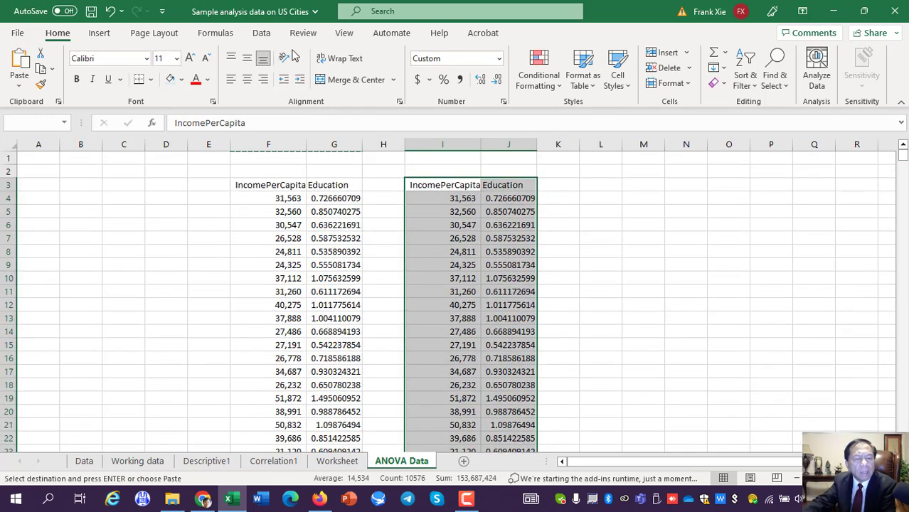
{"action": "left_click", "coordinate": [262, 33]}
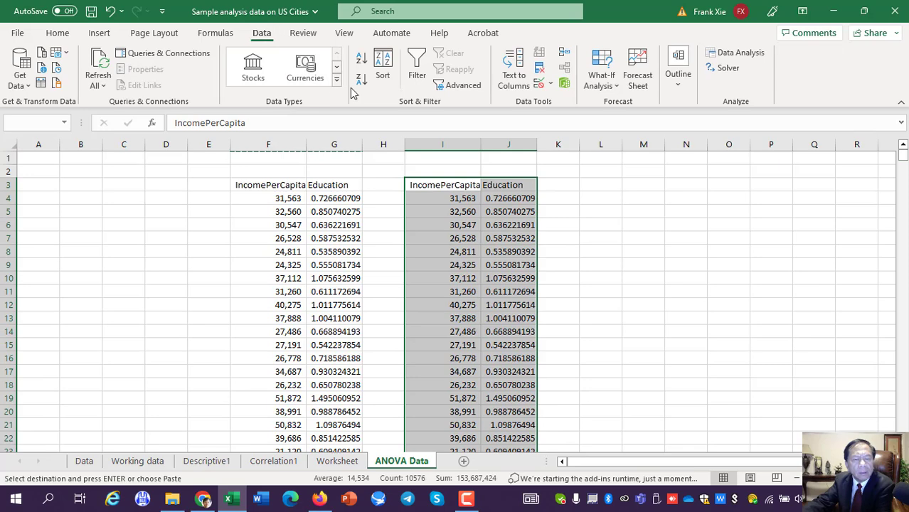
{"action": "left_click", "coordinate": [385, 74]}
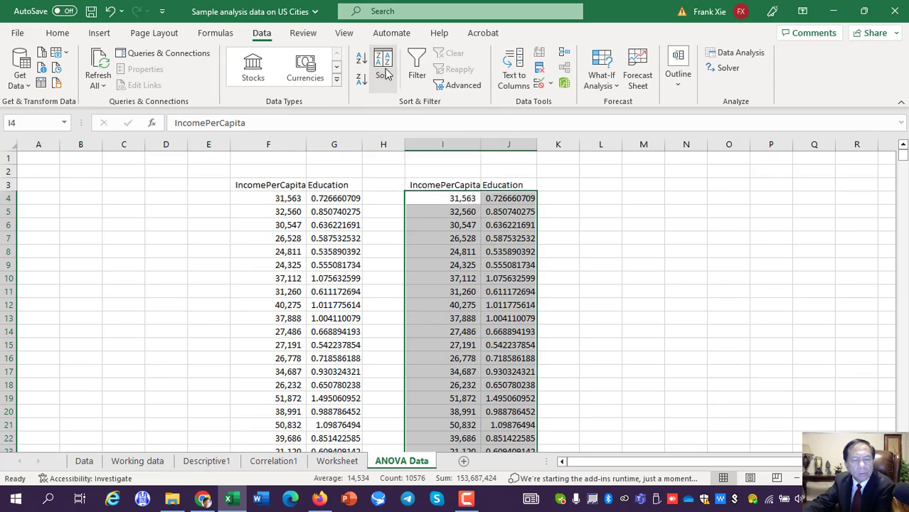
{"action": "left_click_drag", "start_coordinate": [628, 145], "coordinate": [209, 60]}
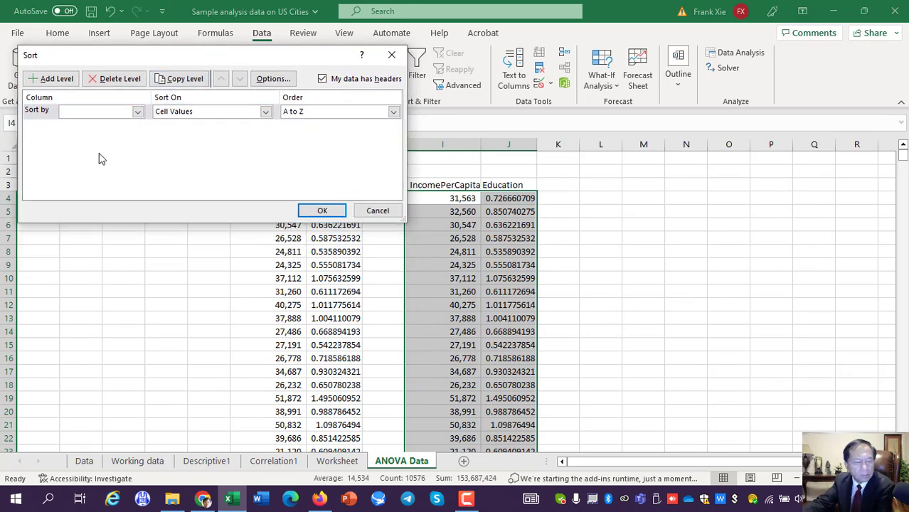
{"action": "left_click", "coordinate": [138, 113]}
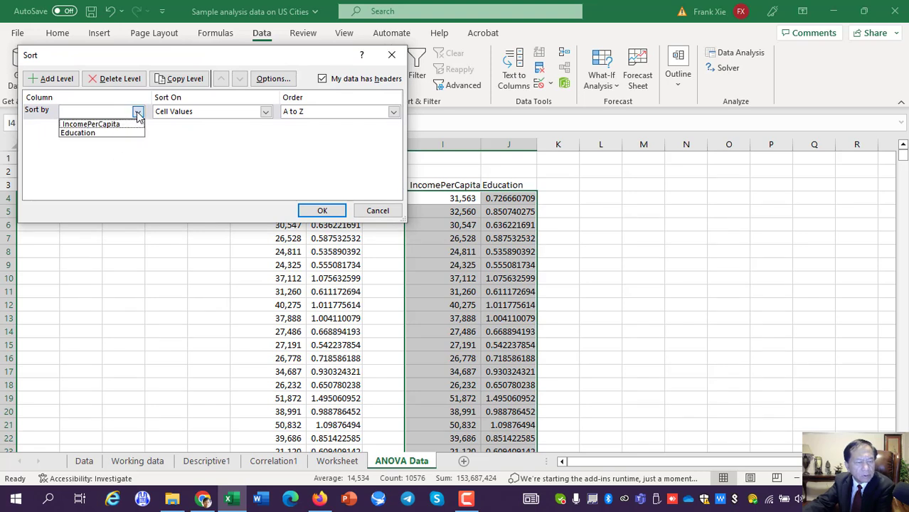
{"action": "left_click", "coordinate": [105, 133]}
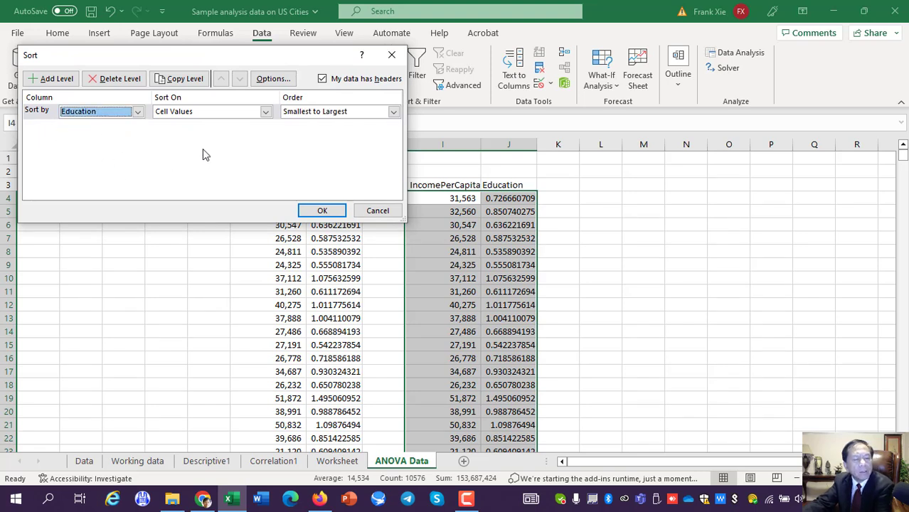
{"action": "left_click", "coordinate": [264, 112]}
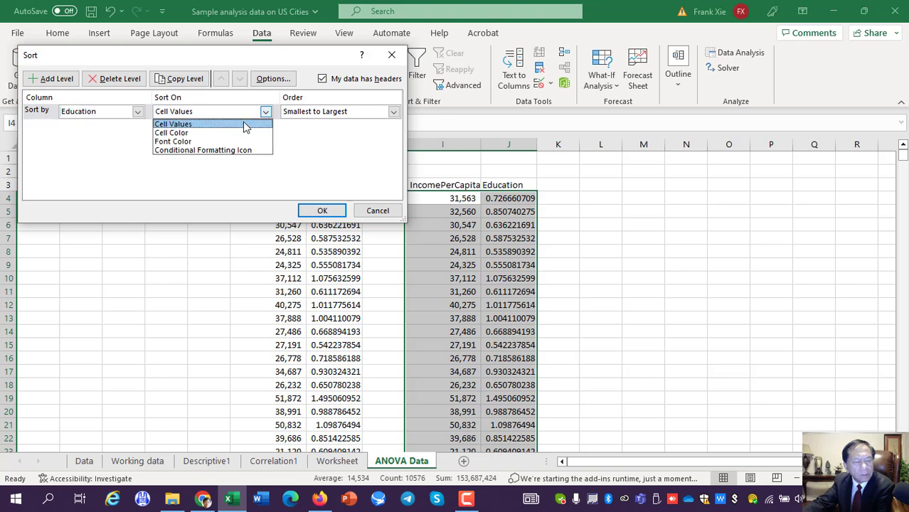
{"action": "left_click", "coordinate": [212, 124]}
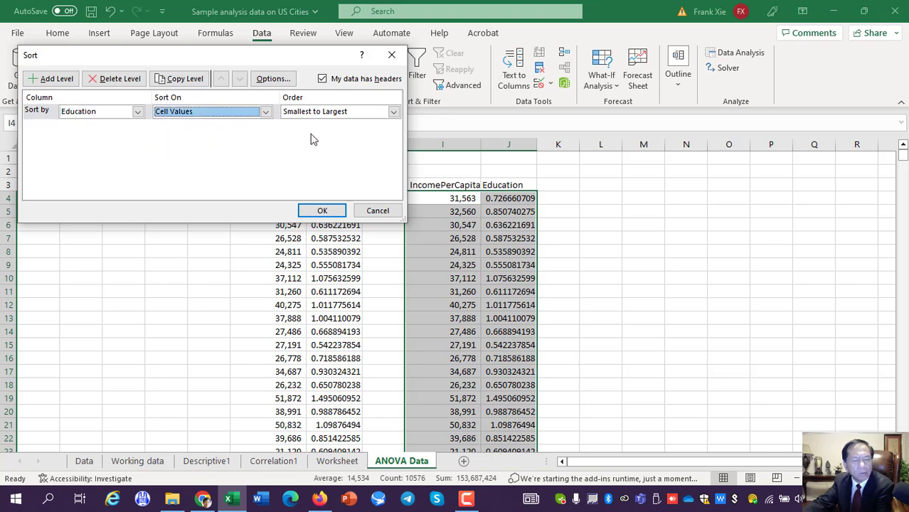
{"action": "left_click", "coordinate": [393, 112]}
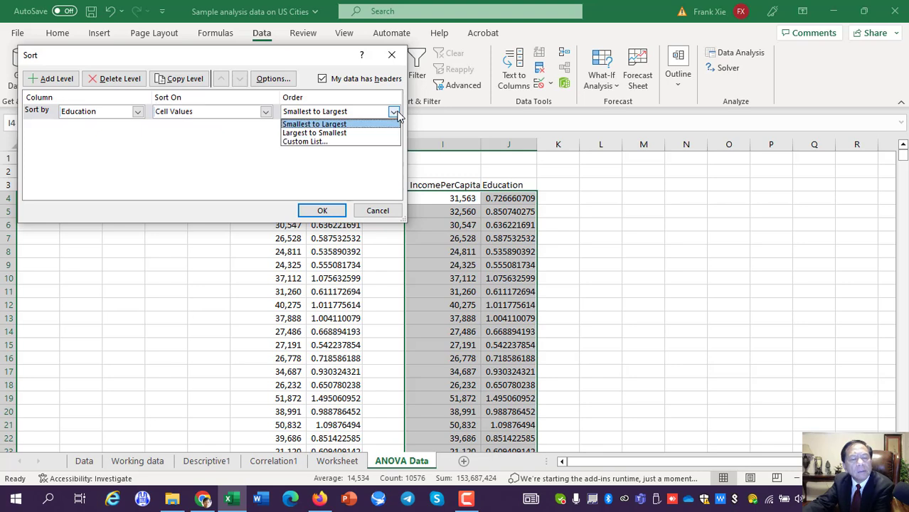
{"action": "left_click", "coordinate": [360, 134]}
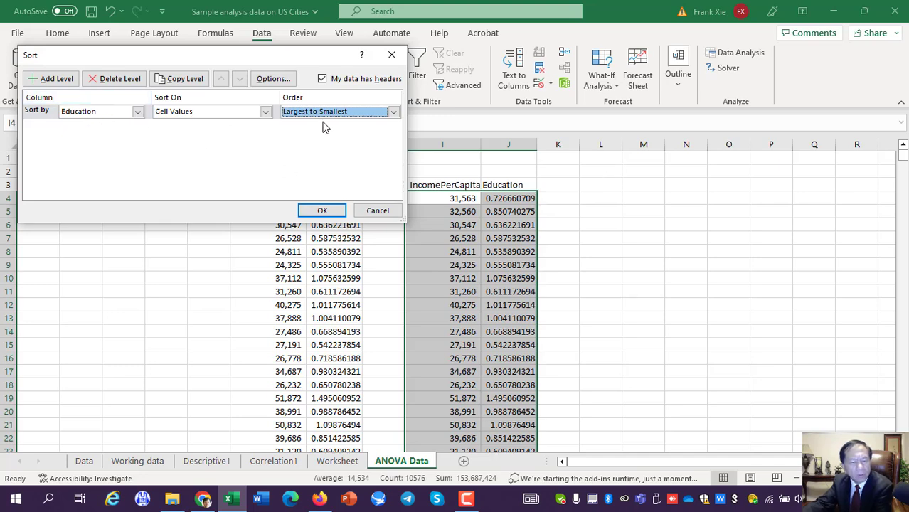
{"action": "left_click", "coordinate": [322, 211]}
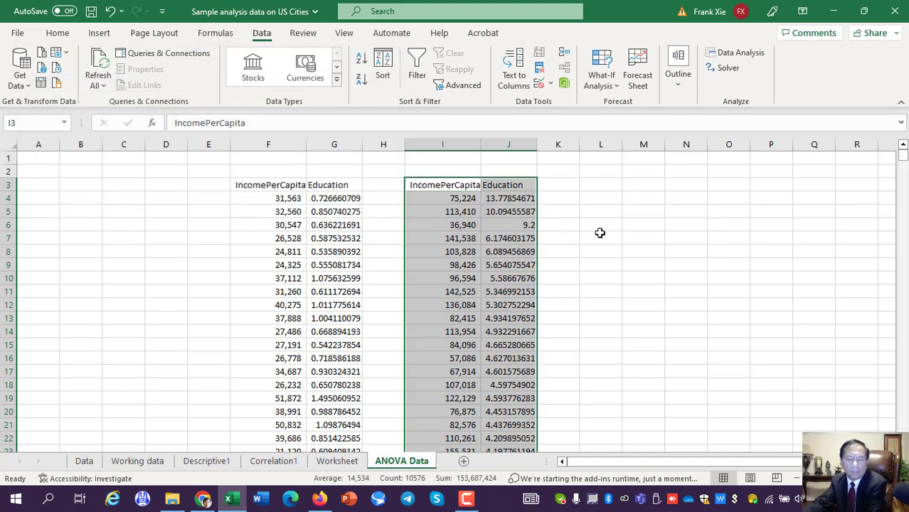
{"action": "left_click", "coordinate": [573, 226]}
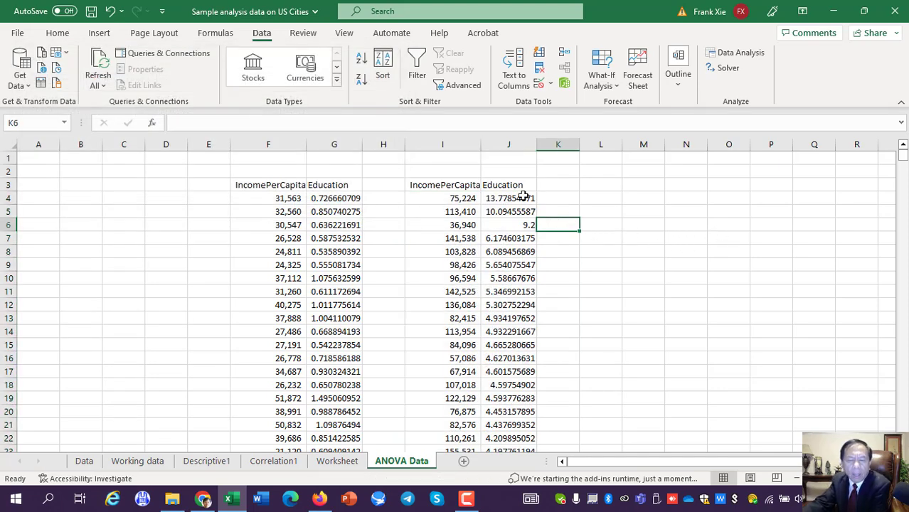
- Format the copied Education column J in comma style with two decimal places, and save the workbook
{"action": "left_click", "coordinate": [506, 145]}
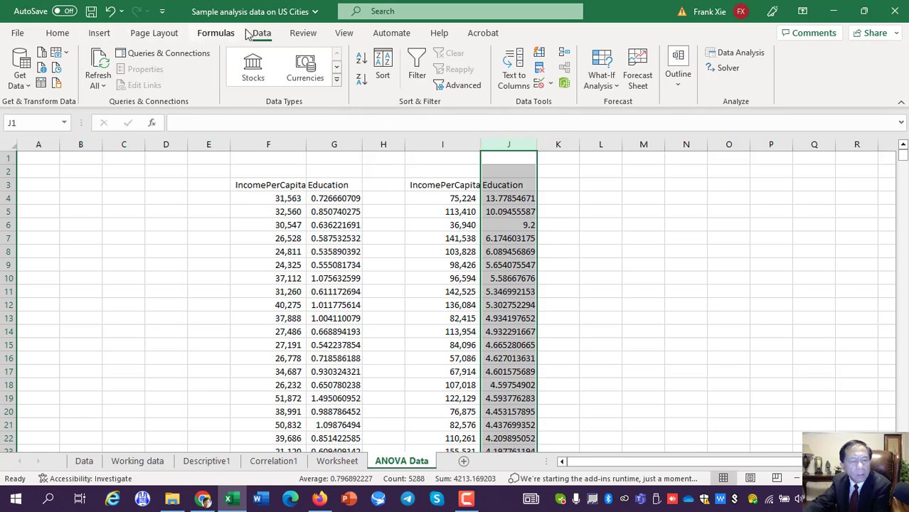
{"action": "left_click", "coordinate": [56, 33]}
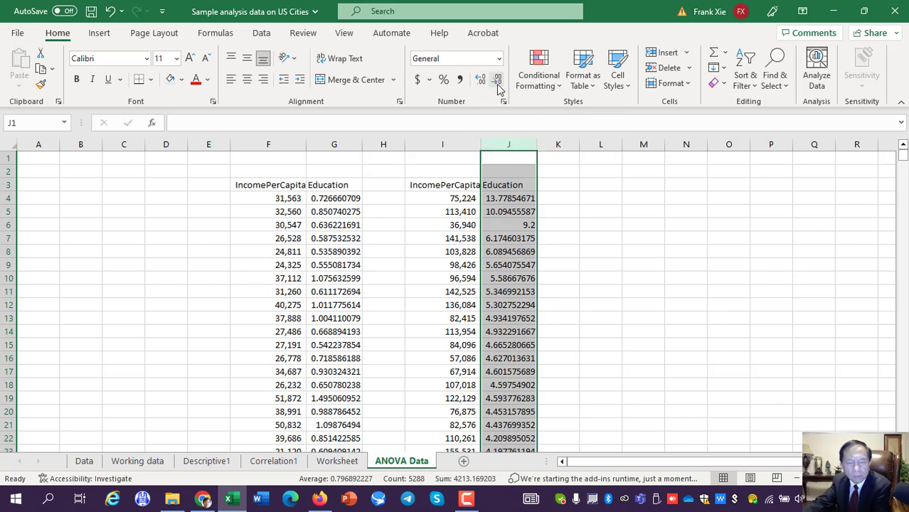
{"action": "left_click", "coordinate": [460, 82]}
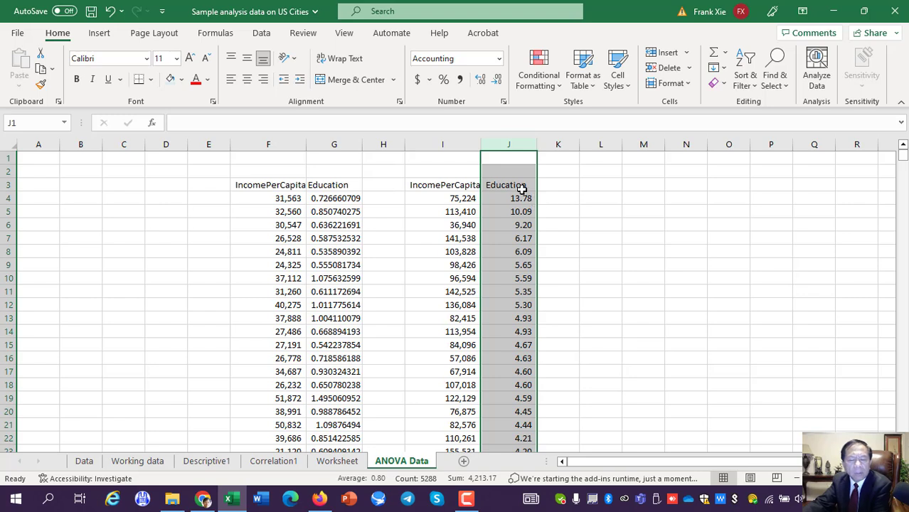
{"action": "left_click", "coordinate": [582, 200]}
{"action": "left_click", "coordinate": [546, 199]}
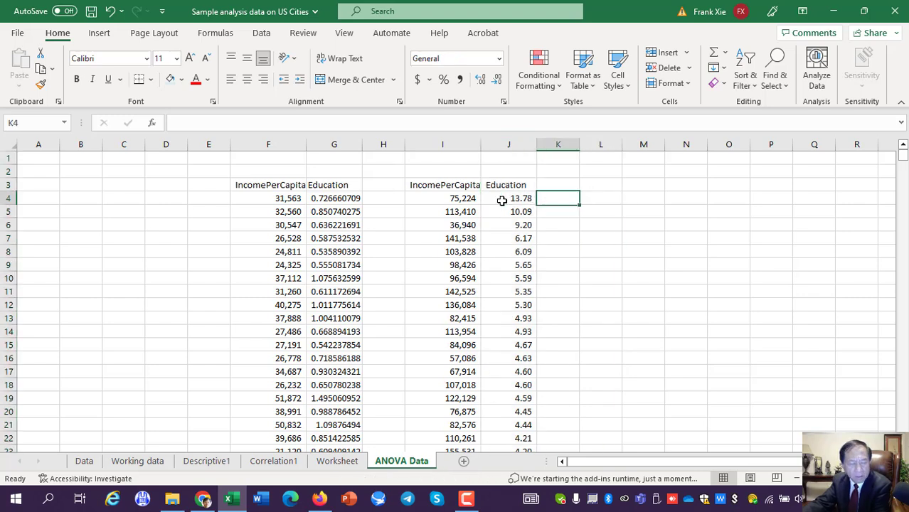
{"action": "left_click", "coordinate": [92, 12]}
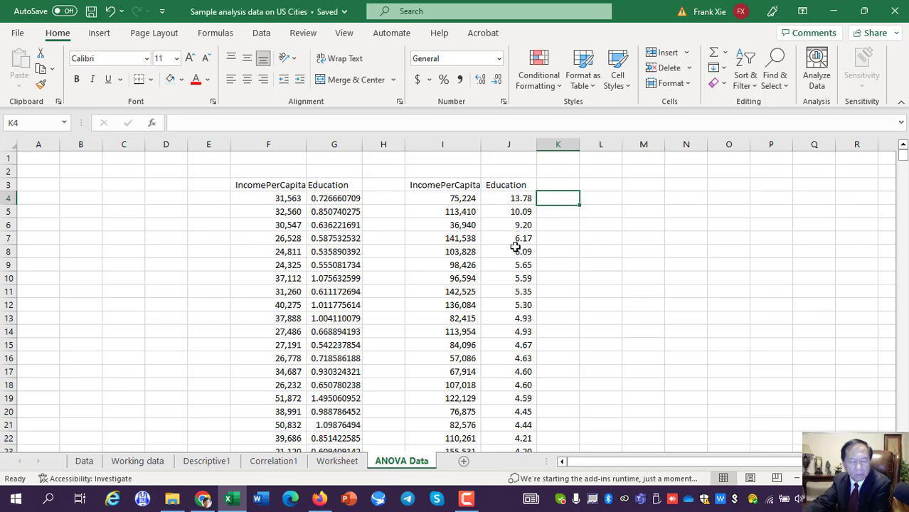
- Fill the rows with Education values above 5, cells I4:J12, with yellow
{"action": "scroll", "coordinate": [507, 252], "scroll_direction": "down", "scroll_amount": 7}
{"action": "scroll", "coordinate": [506, 252], "scroll_direction": "down", "scroll_amount": 1}
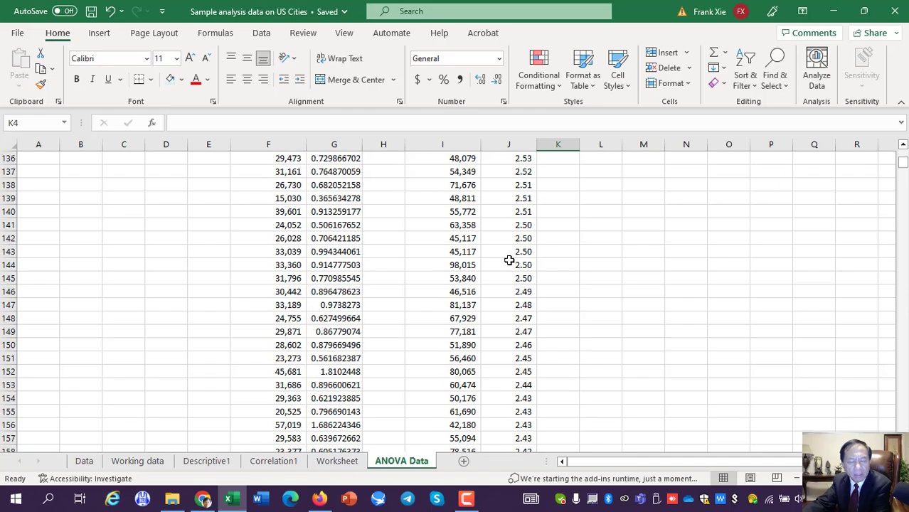
{"action": "scroll", "coordinate": [512, 265], "scroll_direction": "down", "scroll_amount": 13}
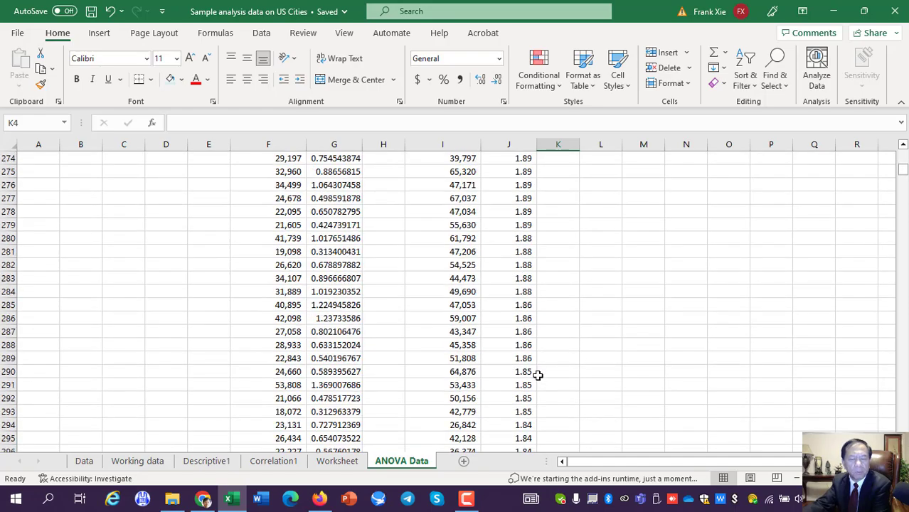
{"action": "scroll", "coordinate": [544, 409], "scroll_direction": "down", "scroll_amount": 13}
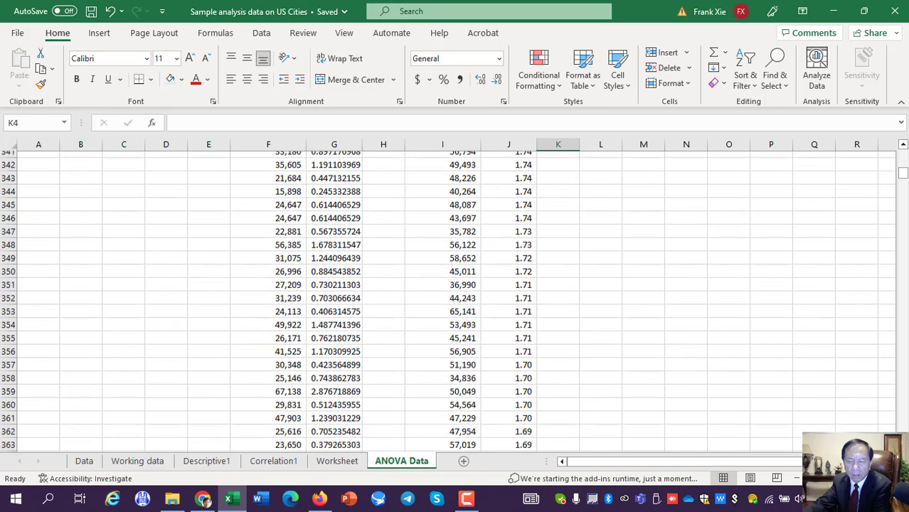
{"action": "left_click_drag", "start_coordinate": [905, 181], "coordinate": [903, 153]}
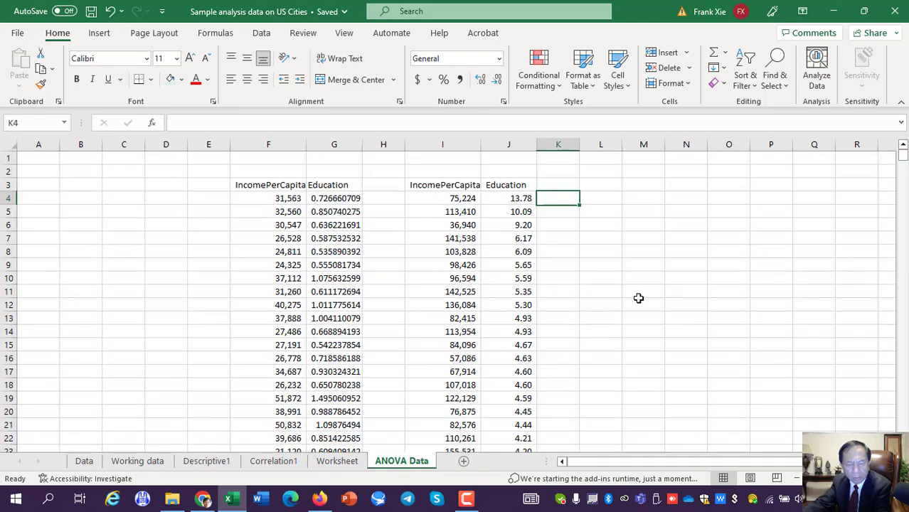
{"action": "left_click", "coordinate": [554, 306]}
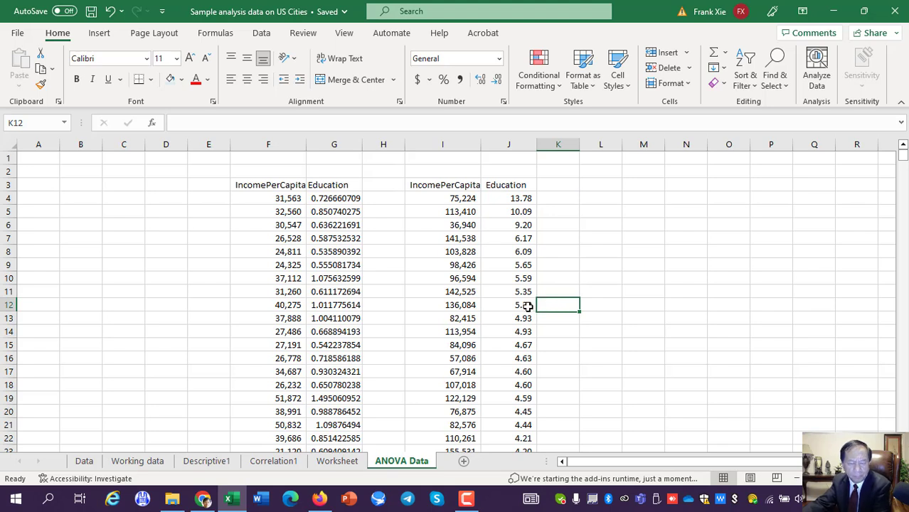
{"action": "left_click_drag", "start_coordinate": [449, 195], "coordinate": [512, 307]}
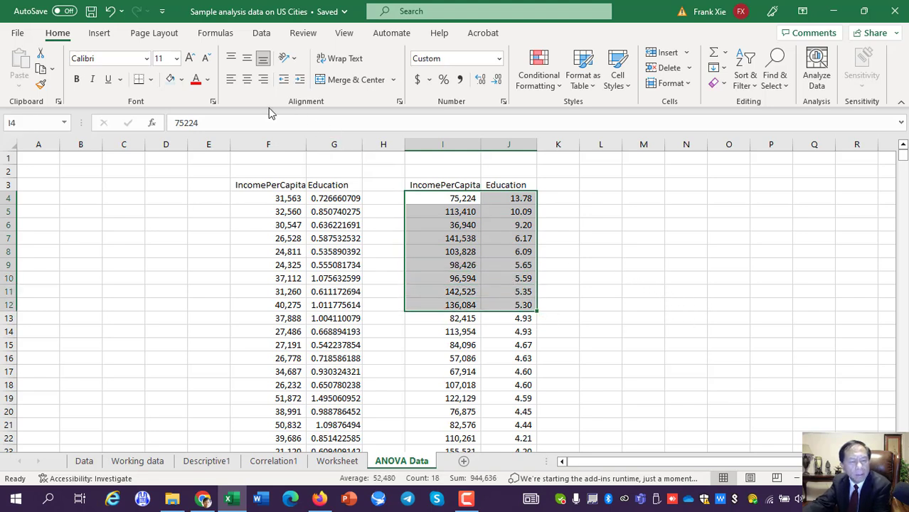
{"action": "left_click", "coordinate": [182, 80]}
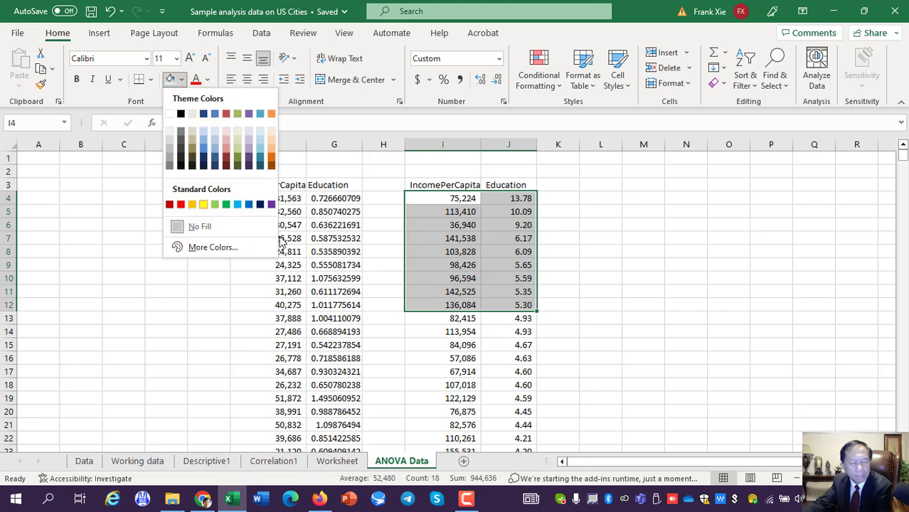
{"action": "left_click", "coordinate": [203, 204]}
{"action": "left_click", "coordinate": [594, 295]}
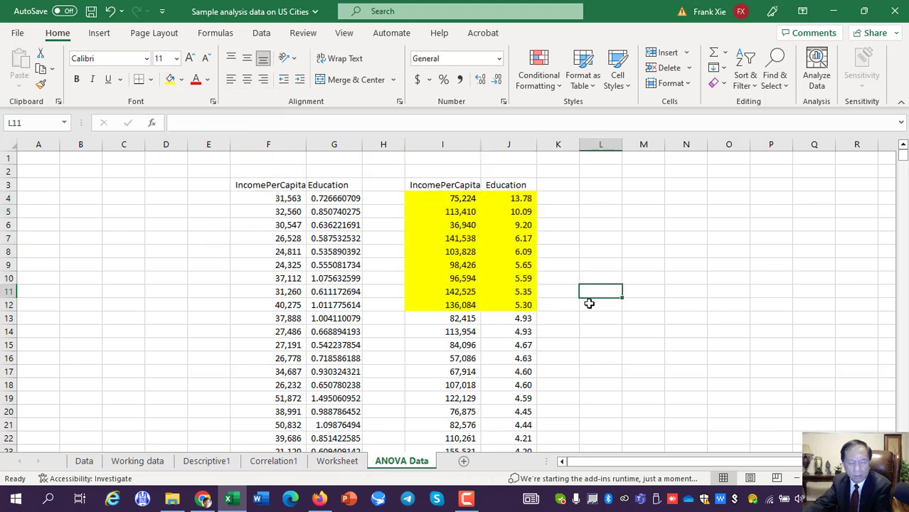
- Compare the Education and IncomePerCapita values in the first highlighted rows, cells I4:J5
{"action": "left_click", "coordinate": [516, 320]}
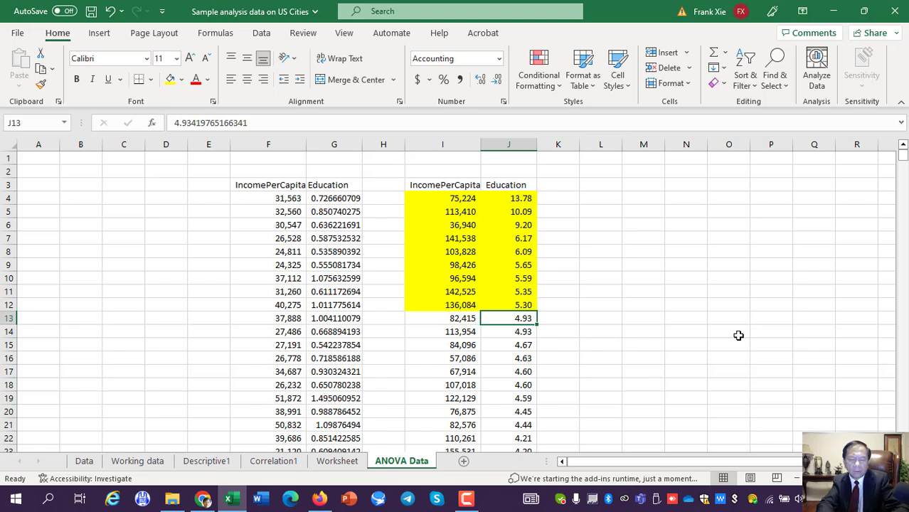
{"action": "key", "text": "Up"}
{"action": "key", "text": "Up"}
{"action": "key", "text": "Up"}
{"action": "key", "text": "Up"}
{"action": "key", "text": "Up"}
{"action": "key", "text": "Up"}
{"action": "key", "text": "Up"}
{"action": "key", "text": "Up"}
{"action": "key", "text": "Up"}
{"action": "key", "text": "Up"}
{"action": "key", "text": "Up"}
{"action": "key", "text": "Up"}
{"action": "key", "text": "Down"}
{"action": "key", "text": "Down"}
{"action": "key", "text": "Down"}
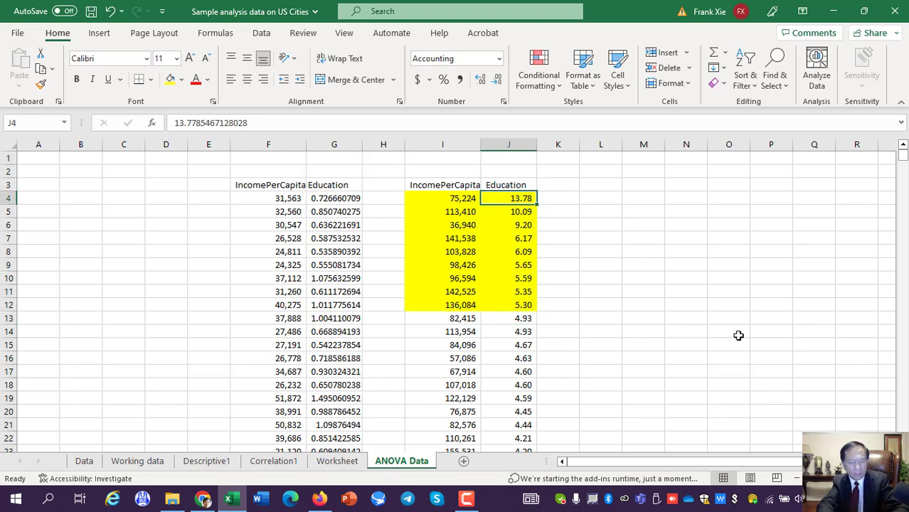
{"action": "key", "text": "Left"}
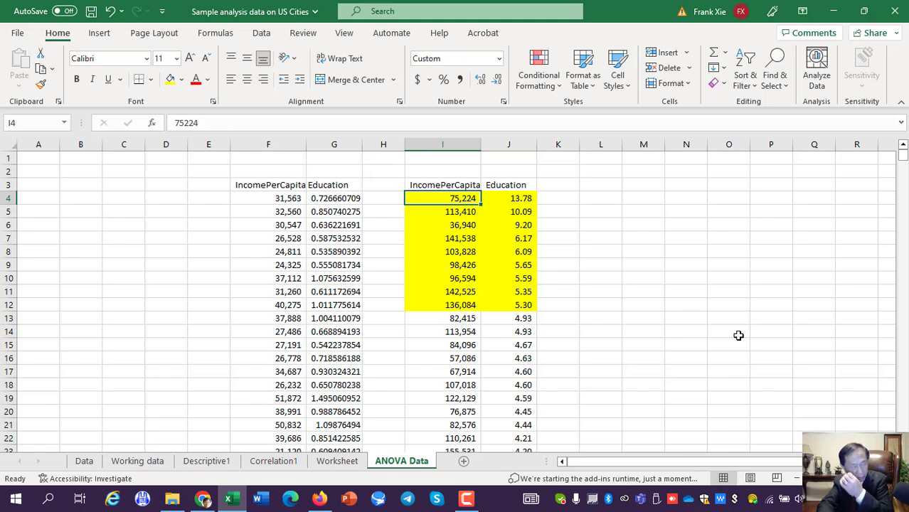
{"action": "key", "text": "Right"}
{"action": "key", "text": "Left"}
{"action": "key", "text": "Right"}
{"action": "key", "text": "Left"}
{"action": "key", "text": "Right"}
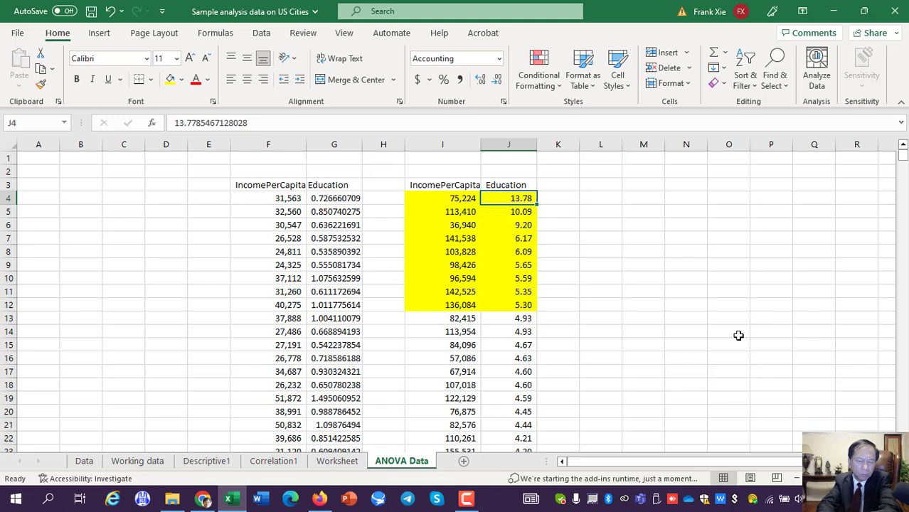
{"action": "key", "text": "Left"}
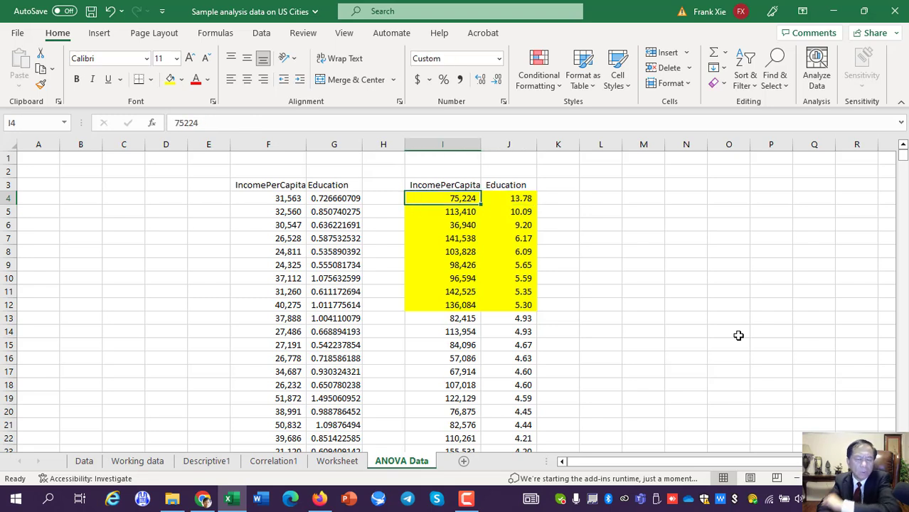
{"action": "key", "text": "Down"}
{"action": "key", "text": "Right"}
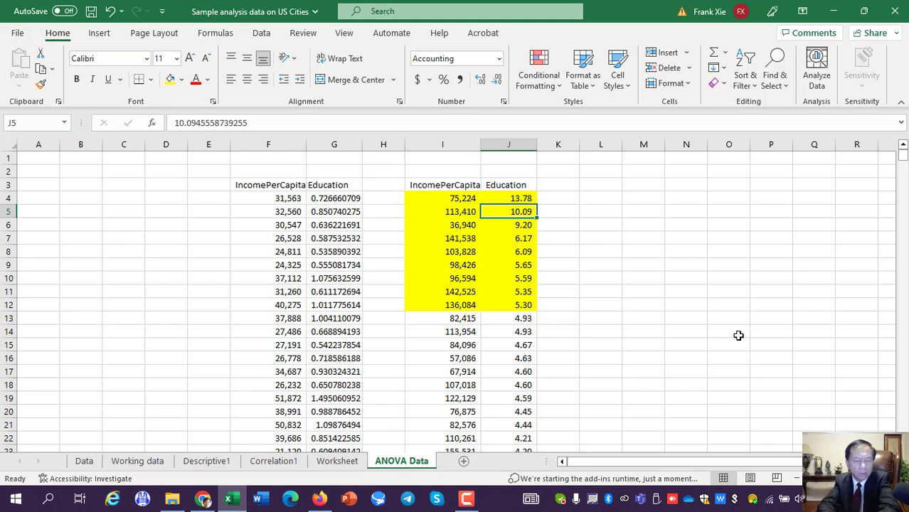
{"action": "key", "text": "Left"}
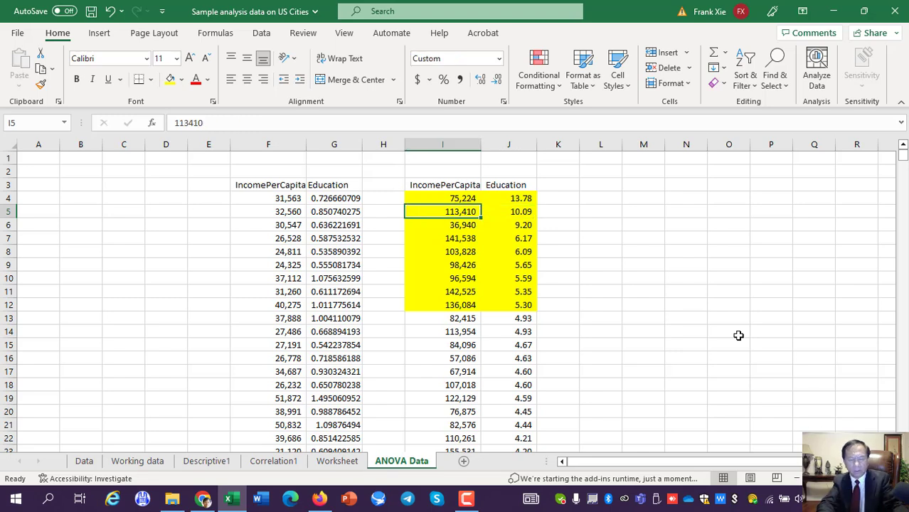
{"action": "key", "text": "Right"}
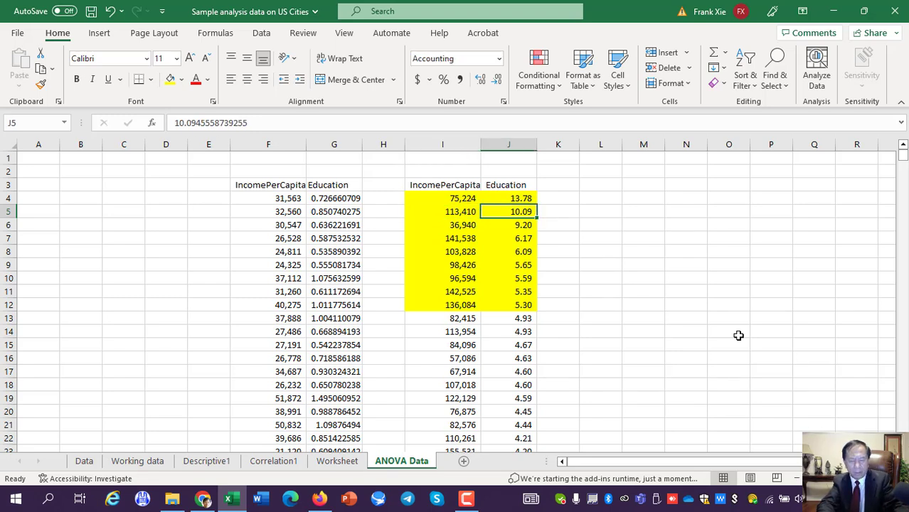
- Locate the row in the sorted Education column J where the values drop below 3
{"action": "key", "text": "Down"}
{"action": "key", "text": "Down"}
{"action": "key", "text": "Down"}
{"action": "key", "text": "Down"}
{"action": "key", "text": "Down"}
{"action": "key", "text": "Down"}
{"action": "key", "text": "Down"}
{"action": "key", "text": "Down"}
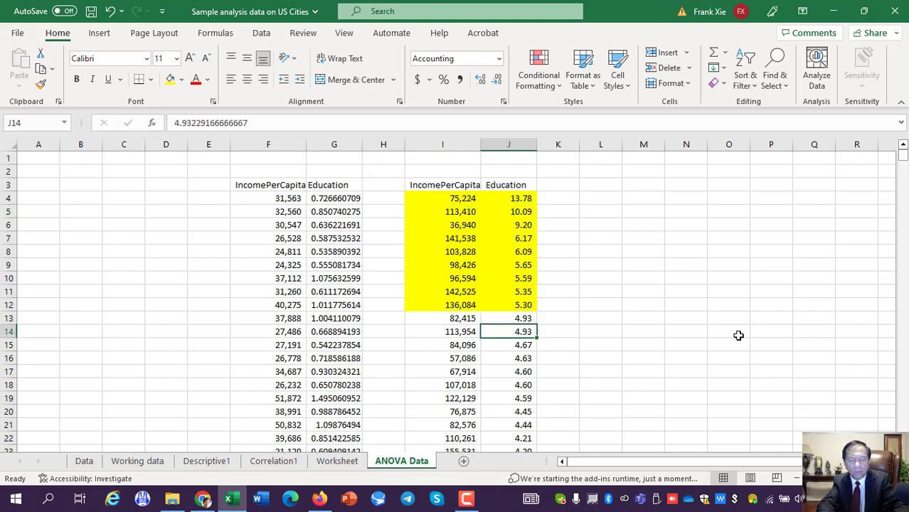
{"action": "key", "text": "shift+Left"}
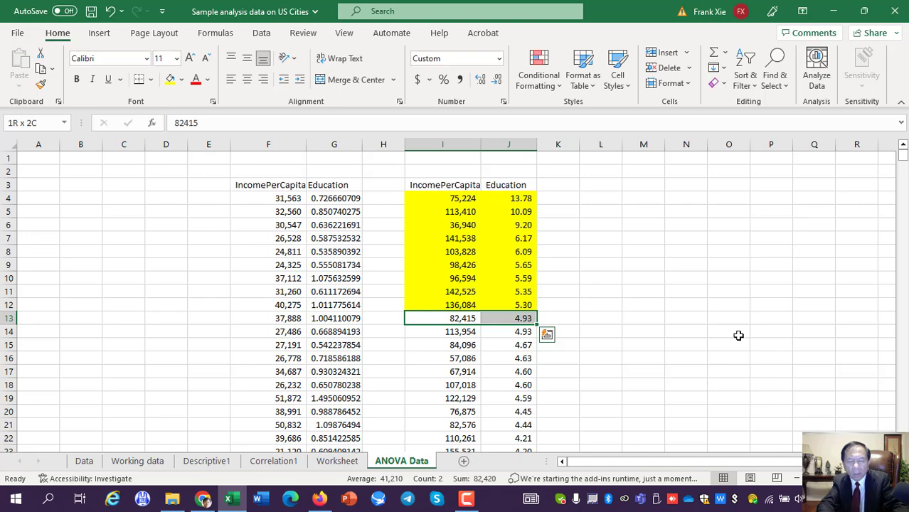
{"action": "key", "text": "Page_Down"}
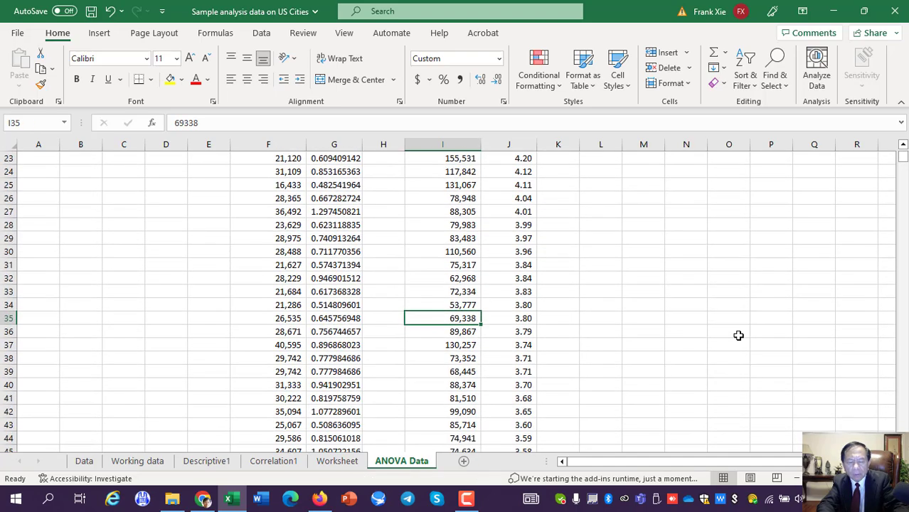
{"action": "key", "text": "Page_Down"}
{"action": "key", "text": "Page_Down"}
{"action": "key", "text": "Page_Down"}
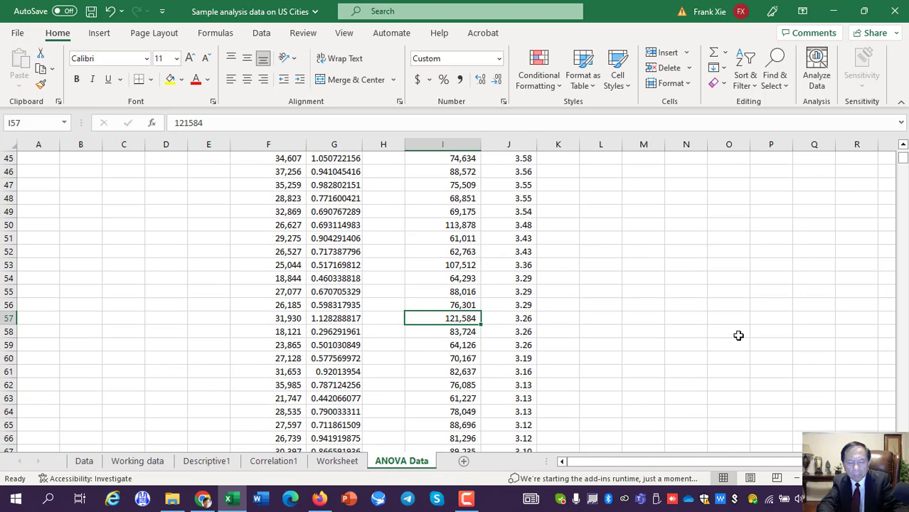
{"action": "key", "text": "Page_Up"}
{"action": "key", "text": "Up"}
{"action": "key", "text": "Up"}
{"action": "key", "text": "Right"}
{"action": "key", "text": "Left"}
{"action": "key", "text": "Right"}
{"action": "key", "text": "Down"}
{"action": "key", "text": "Up"}
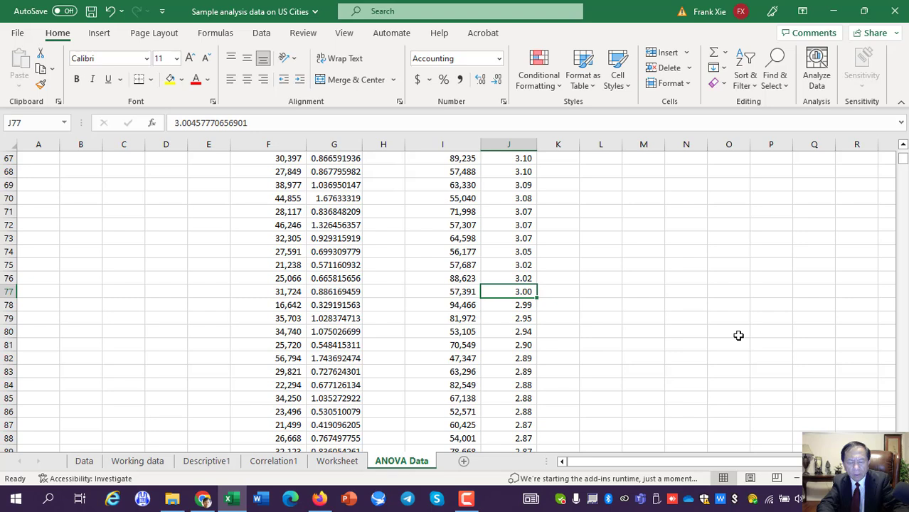
- Fill the rows with Education values from 2.99 down to 2.00, cells I78:J244, with yellow
{"action": "key", "text": "Left"}
{"action": "key", "text": "Down"}
{"action": "key", "text": "shift+Right"}
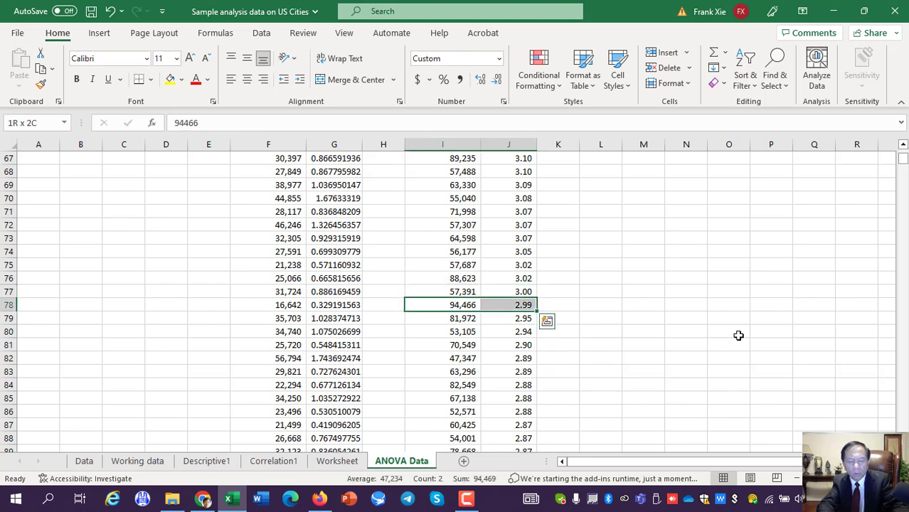
{"action": "key", "text": "shift+Page_Down"}
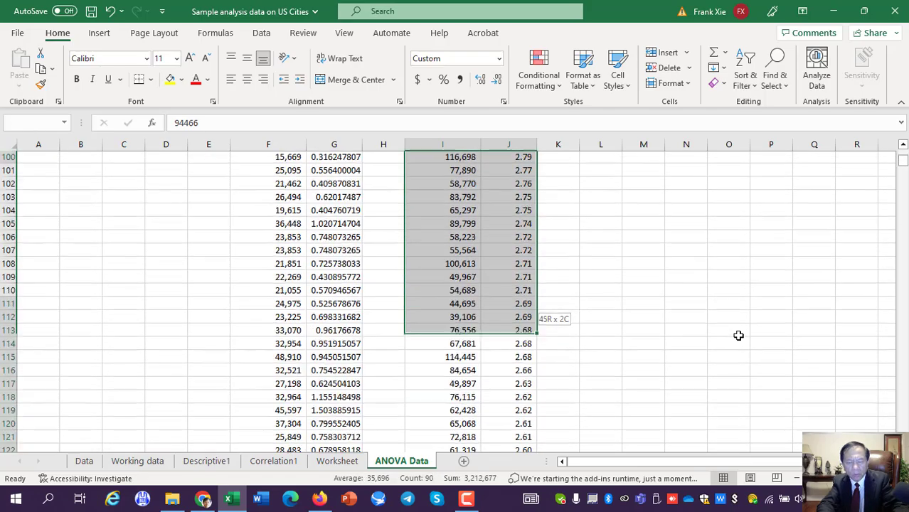
{"action": "key", "text": "shift+Page_Down"}
{"action": "key", "text": "shift+Page_Down"}
{"action": "key", "text": "shift+Page_Down"}
{"action": "key", "text": "shift+Page_Down"}
{"action": "key", "text": "shift+Page_Down"}
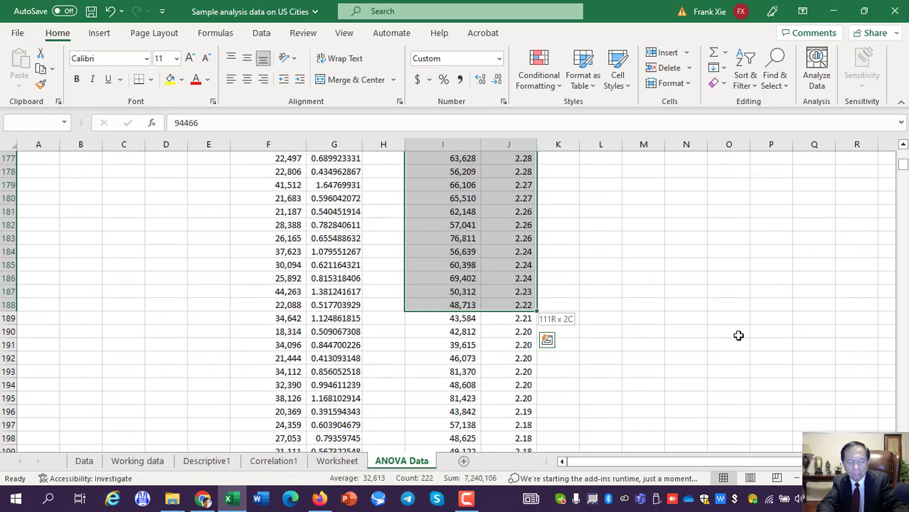
{"action": "key", "text": "shift+Page_Down"}
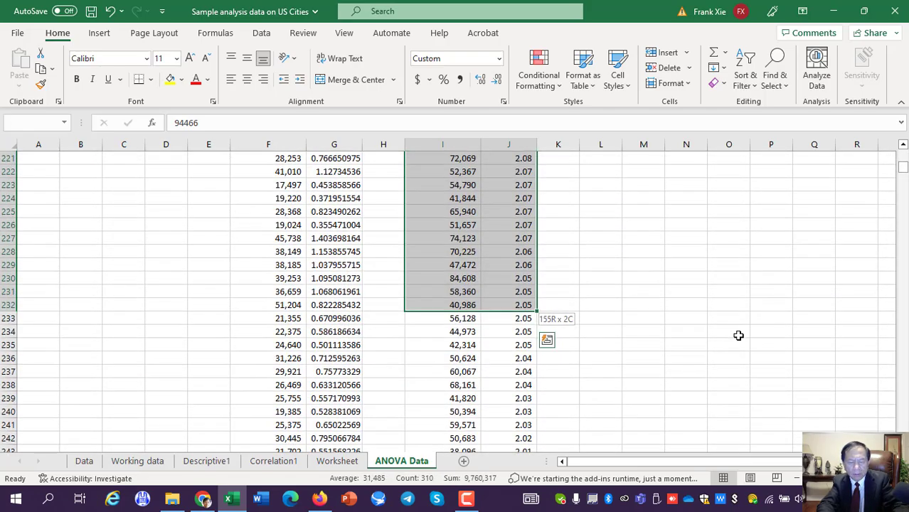
{"action": "key", "text": "shift+Down"}
{"action": "key", "text": "shift+Down"}
{"action": "key", "text": "shift+Down"}
{"action": "key", "text": "shift+Down"}
{"action": "key", "text": "shift+Down"}
{"action": "key", "text": "shift+Down"}
{"action": "key", "text": "shift+Down"}
{"action": "key", "text": "shift+Down"}
{"action": "key", "text": "shift+Down"}
{"action": "key", "text": "shift+Down"}
{"action": "key", "text": "shift+Down"}
{"action": "key", "text": "shift+Down"}
{"action": "key", "text": "shift+Down"}
{"action": "key", "text": "shift+Down"}
{"action": "key", "text": "shift+Down"}
{"action": "key", "text": "shift+Down"}
{"action": "key", "text": "shift+Down"}
{"action": "key", "text": "shift+Down"}
{"action": "key", "text": "shift+Down"}
{"action": "key", "text": "shift+Down"}
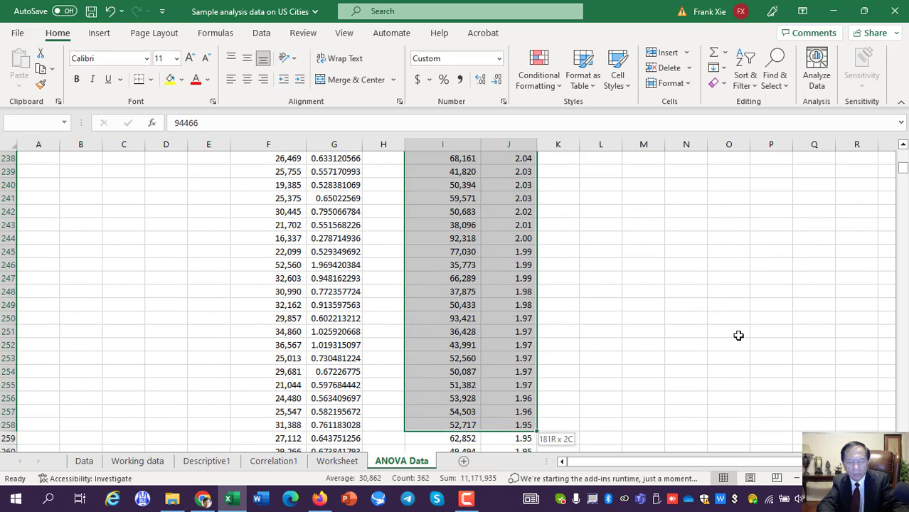
{"action": "key", "text": "shift+Up"}
{"action": "key", "text": "shift+Up"}
{"action": "key", "text": "shift+Up"}
{"action": "key", "text": "shift+Up"}
{"action": "key", "text": "shift+Up"}
{"action": "key", "text": "shift+Up"}
{"action": "key", "text": "shift+Up"}
{"action": "key", "text": "shift+Up"}
{"action": "key", "text": "shift+Up"}
{"action": "key", "text": "shift+Up"}
{"action": "key", "text": "shift+Up"}
{"action": "key", "text": "shift+Up"}
{"action": "key", "text": "shift+Up"}
{"action": "key", "text": "shift+Up"}
{"action": "key", "text": "shift+Up"}
{"action": "key", "text": "shift+Down"}
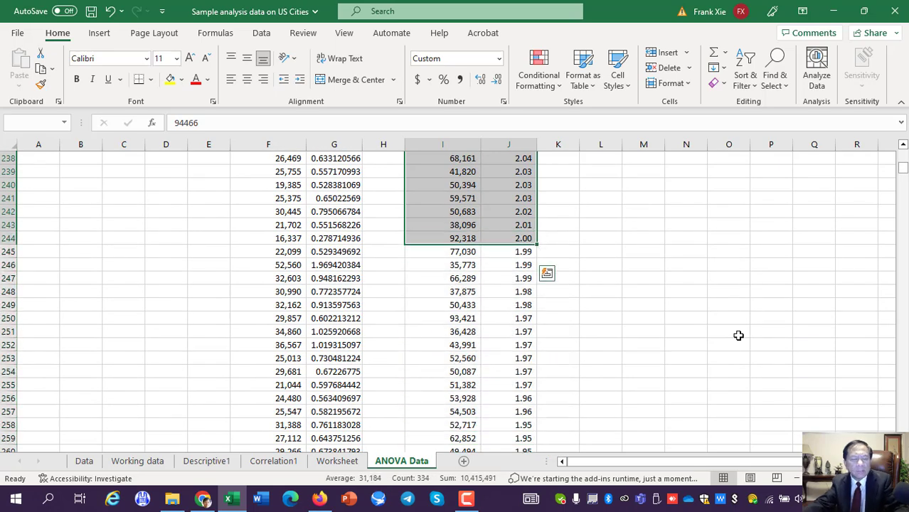
{"action": "left_click", "coordinate": [171, 83]}
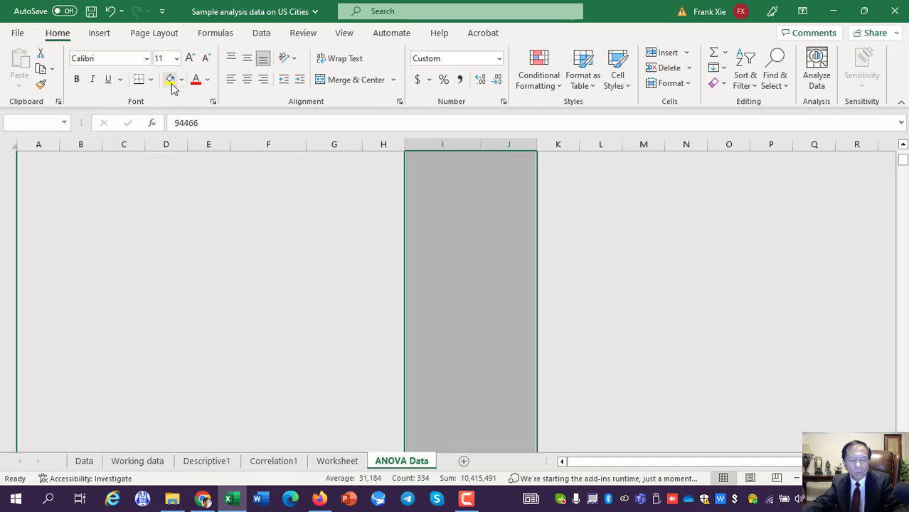
- Review the highlighted and unhighlighted Education groups in columns I:J from the first row down to row 244
{"action": "scroll", "coordinate": [726, 352], "scroll_direction": "up", "scroll_amount": 14}
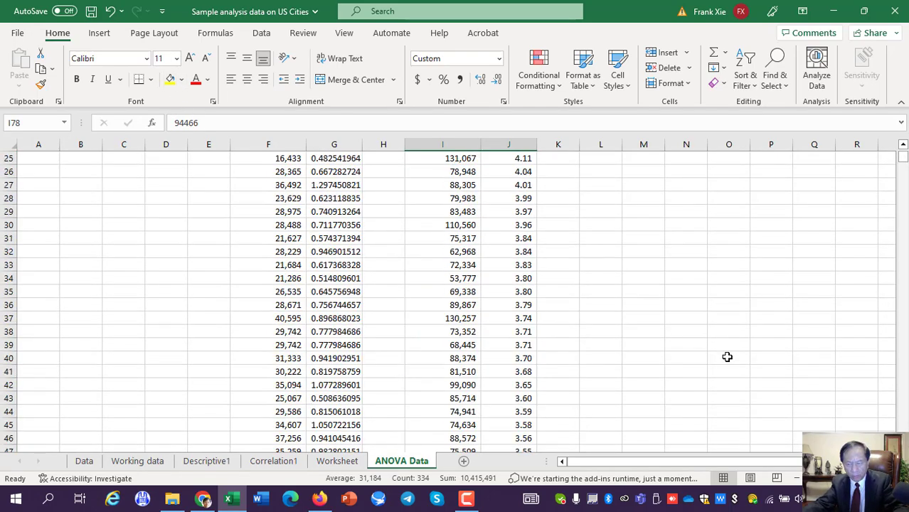
{"action": "scroll", "coordinate": [727, 356], "scroll_direction": "up", "scroll_amount": 8}
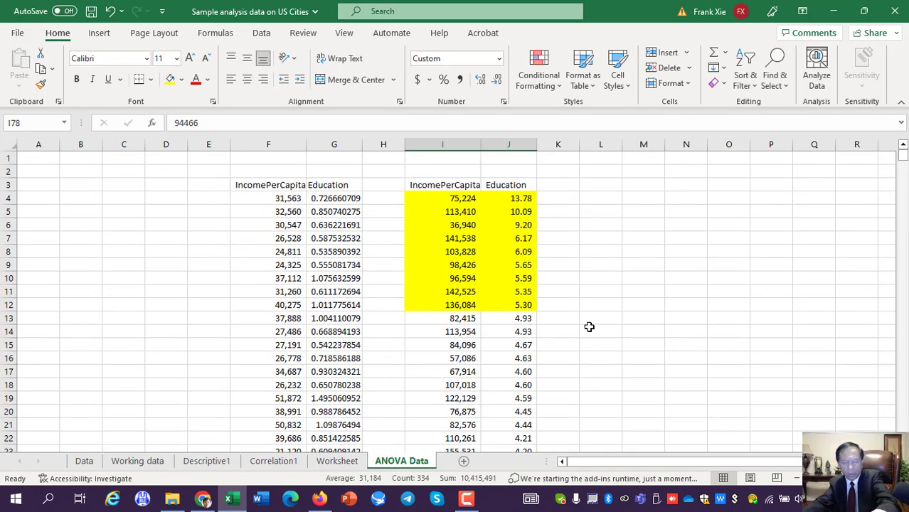
{"action": "scroll", "coordinate": [614, 322], "scroll_direction": "down", "scroll_amount": 3}
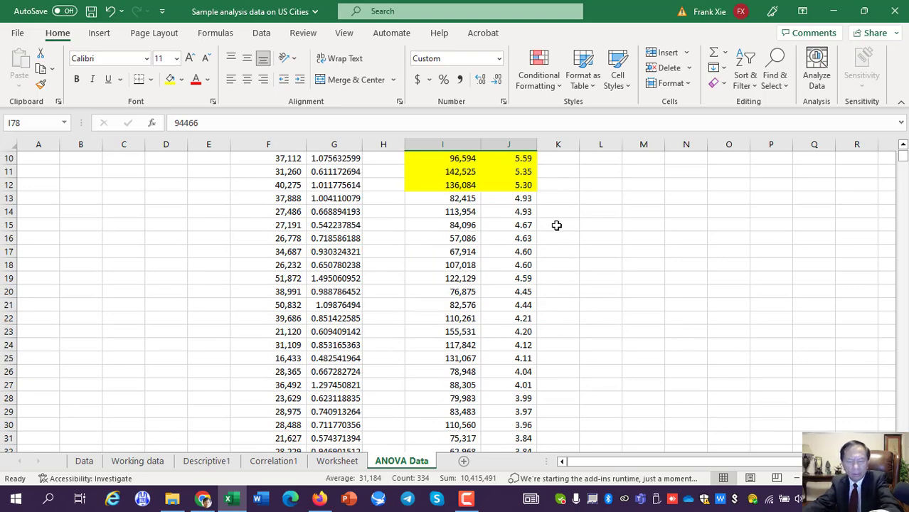
{"action": "scroll", "coordinate": [554, 227], "scroll_direction": "down", "scroll_amount": 12}
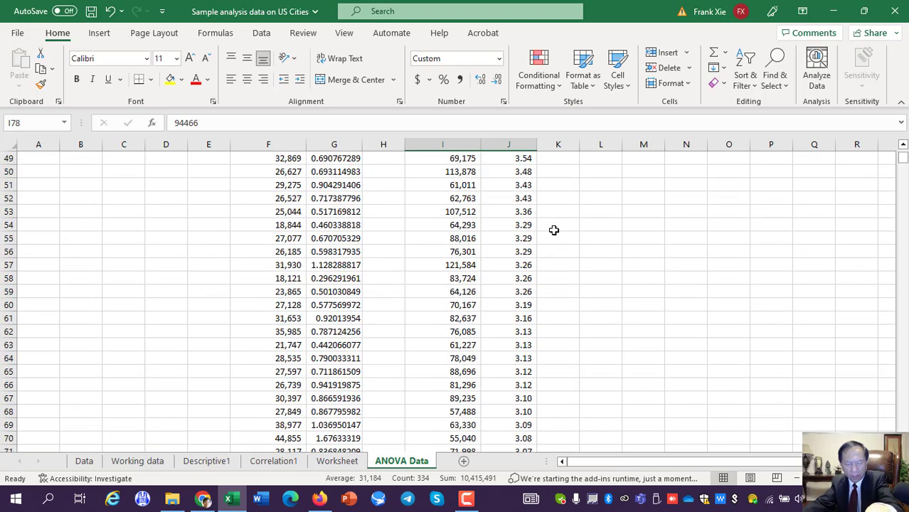
{"action": "scroll", "coordinate": [554, 229], "scroll_direction": "down", "scroll_amount": 7}
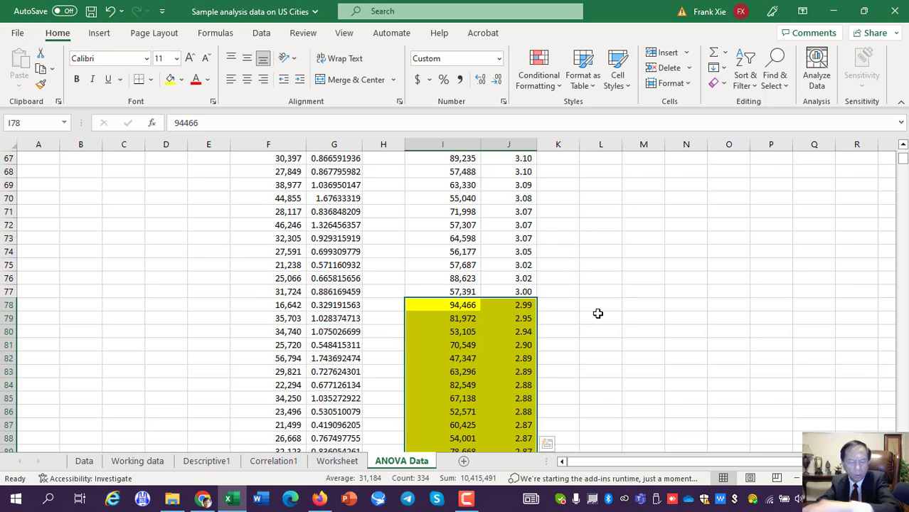
{"action": "scroll", "coordinate": [576, 326], "scroll_direction": "down", "scroll_amount": 2}
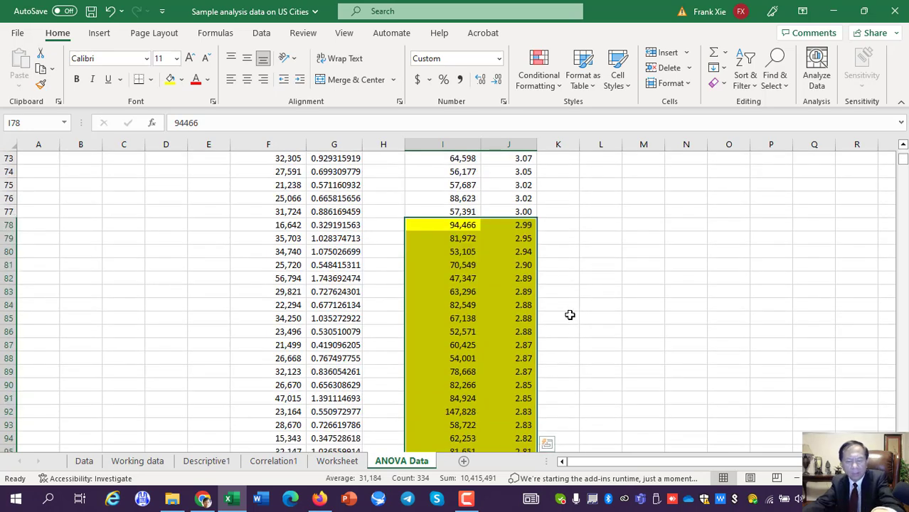
{"action": "scroll", "coordinate": [571, 315], "scroll_direction": "down", "scroll_amount": 5}
{"action": "scroll", "coordinate": [569, 313], "scroll_direction": "down", "scroll_amount": 20}
{"action": "scroll", "coordinate": [568, 315], "scroll_direction": "down", "scroll_amount": 20}
{"action": "scroll", "coordinate": [568, 316], "scroll_direction": "down", "scroll_amount": 4}
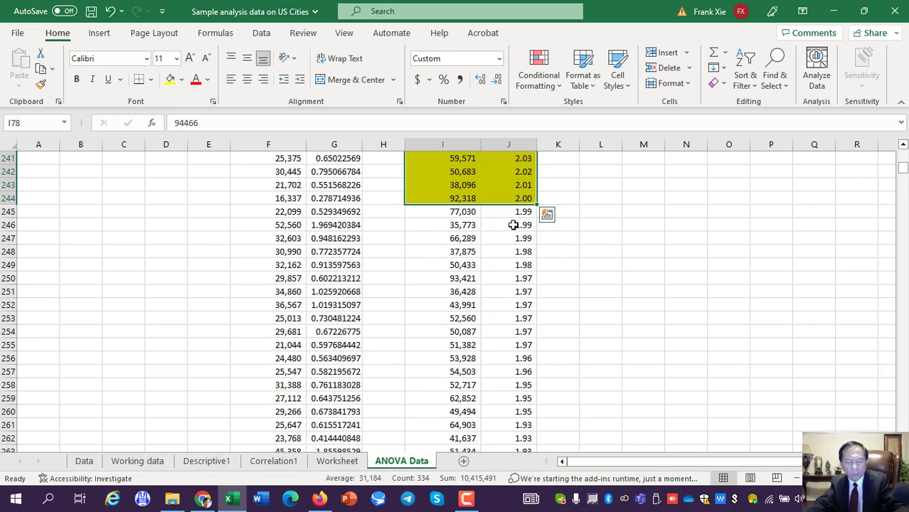
- Locate the row in the sorted Education column J where the values drop below 1
{"action": "scroll", "coordinate": [512, 216], "scroll_direction": "down", "scroll_amount": 11}
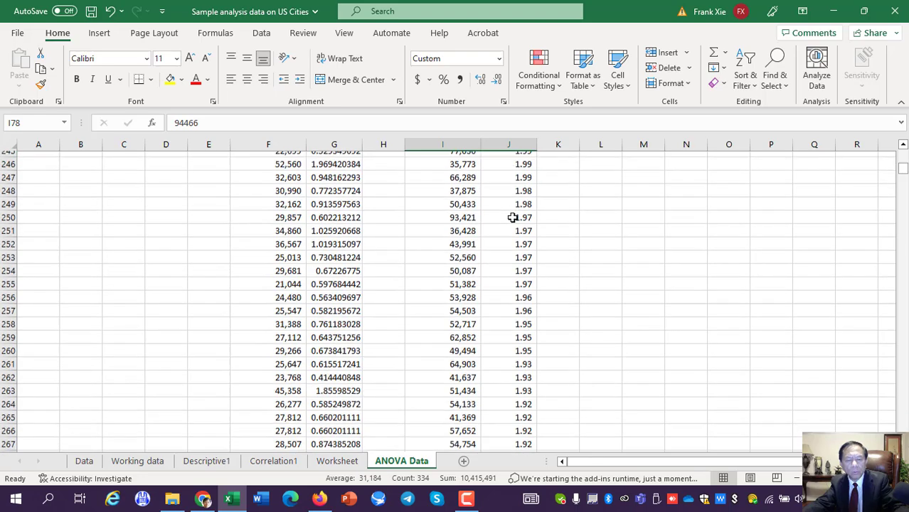
{"action": "scroll", "coordinate": [508, 224], "scroll_direction": "down", "scroll_amount": 20}
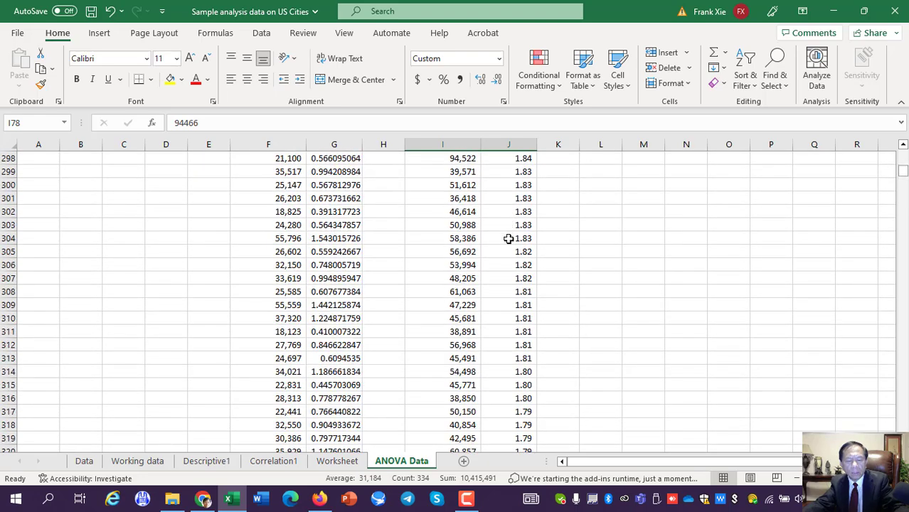
{"action": "scroll", "coordinate": [517, 283], "scroll_direction": "down", "scroll_amount": 20}
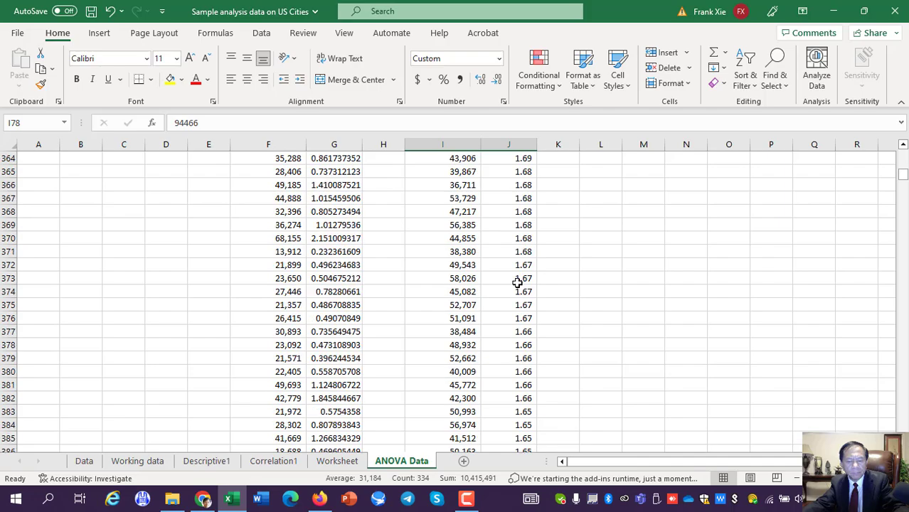
{"action": "scroll", "coordinate": [518, 292], "scroll_direction": "down", "scroll_amount": 20}
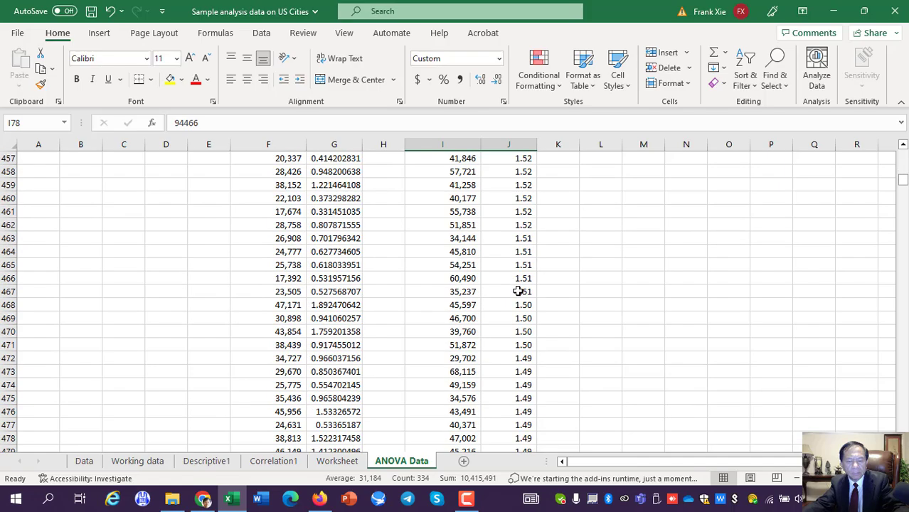
{"action": "scroll", "coordinate": [517, 292], "scroll_direction": "down", "scroll_amount": 20}
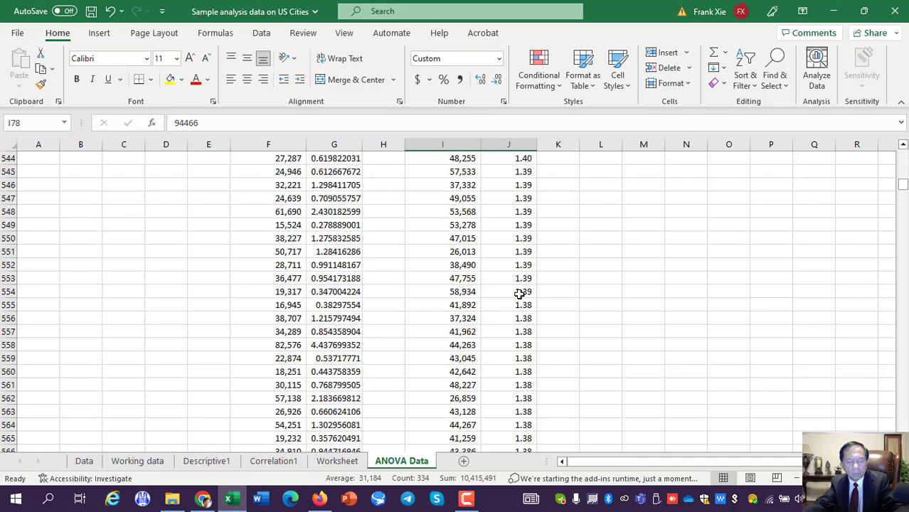
{"action": "scroll", "coordinate": [521, 300], "scroll_direction": "down", "scroll_amount": 20}
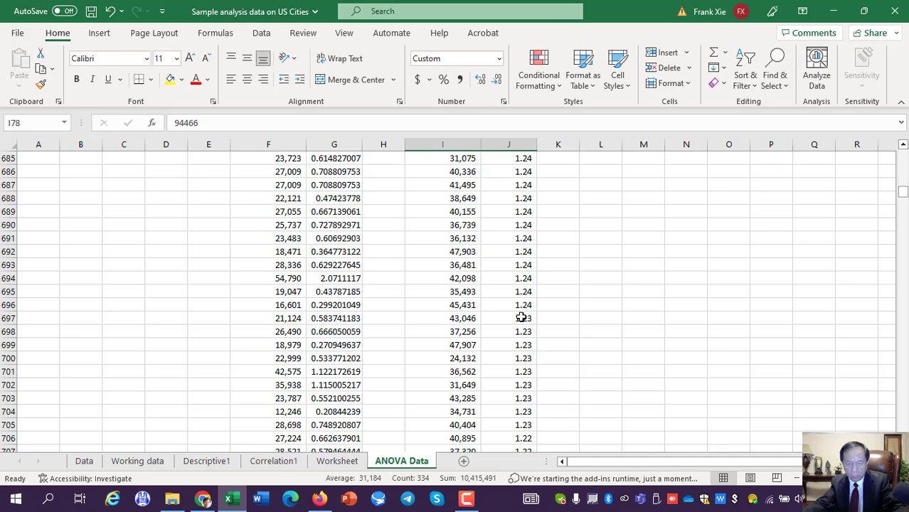
{"action": "scroll", "coordinate": [548, 295], "scroll_direction": "down", "scroll_amount": 20}
{"action": "left_click", "coordinate": [541, 297]}
{"action": "scroll", "coordinate": [502, 315], "scroll_direction": "down", "scroll_amount": 20}
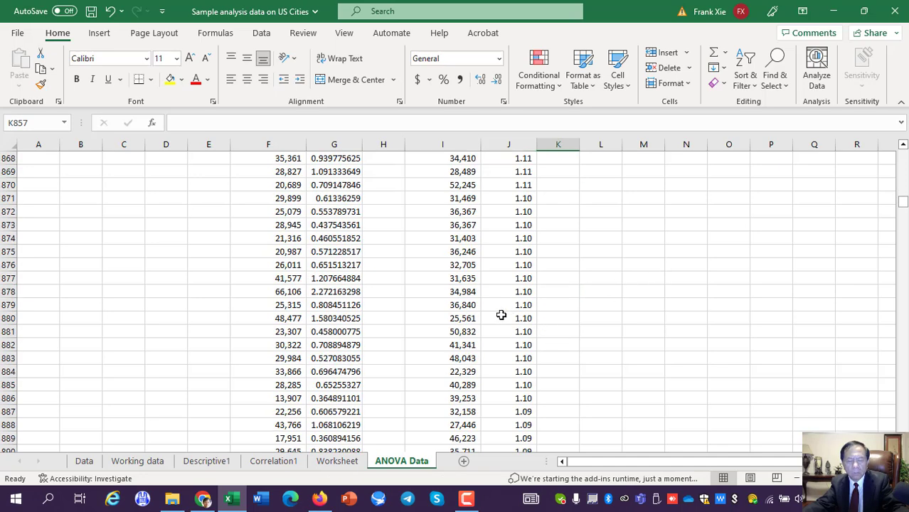
{"action": "scroll", "coordinate": [502, 315], "scroll_direction": "down", "scroll_amount": 20}
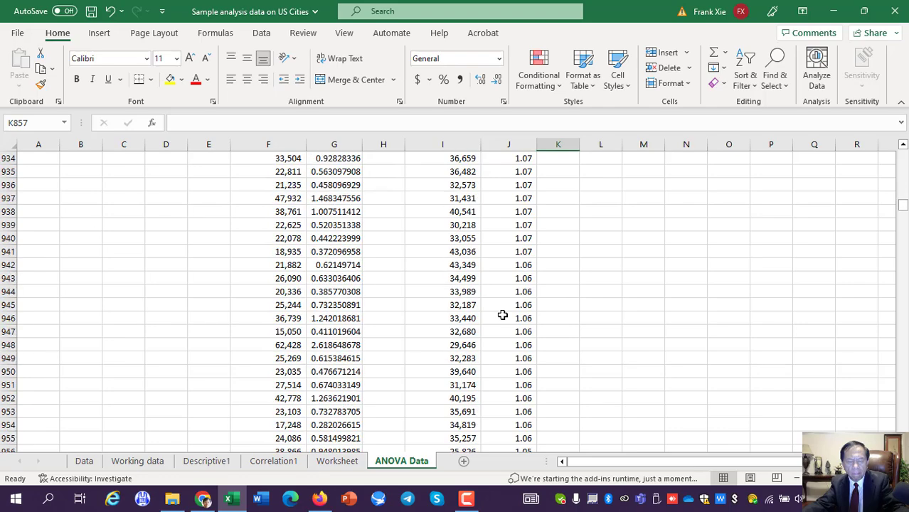
{"action": "scroll", "coordinate": [502, 315], "scroll_direction": "down", "scroll_amount": 20}
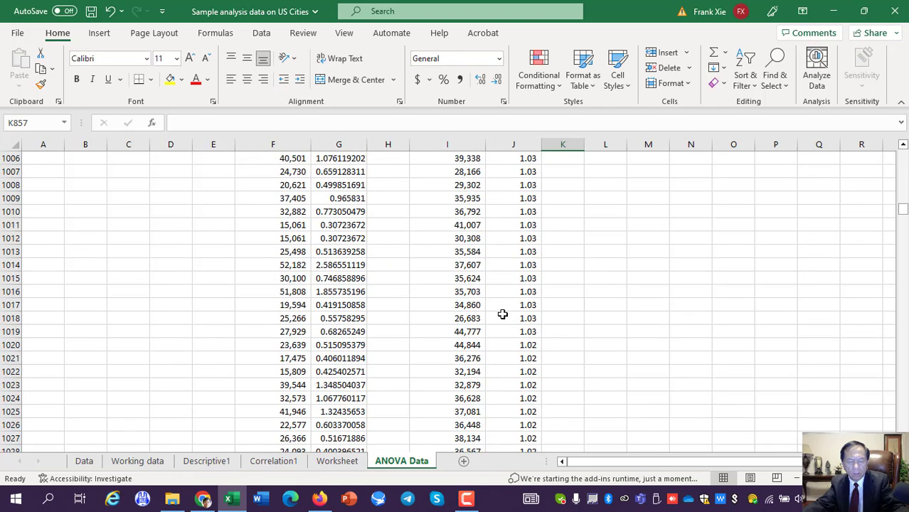
{"action": "scroll", "coordinate": [502, 315], "scroll_direction": "down", "scroll_amount": 4}
{"action": "scroll", "coordinate": [502, 315], "scroll_direction": "up", "scroll_amount": 3}
{"action": "scroll", "coordinate": [502, 315], "scroll_direction": "down", "scroll_amount": 5}
{"action": "scroll", "coordinate": [502, 315], "scroll_direction": "down", "scroll_amount": 3}
{"action": "scroll", "coordinate": [501, 312], "scroll_direction": "up", "scroll_amount": 1}
- Fill the rows with Education values from 0.99 down to 0.51, cells I1082:J3564, with yellow, and select cell L3
{"action": "left_click_drag", "start_coordinate": [487, 293], "coordinate": [526, 293]}
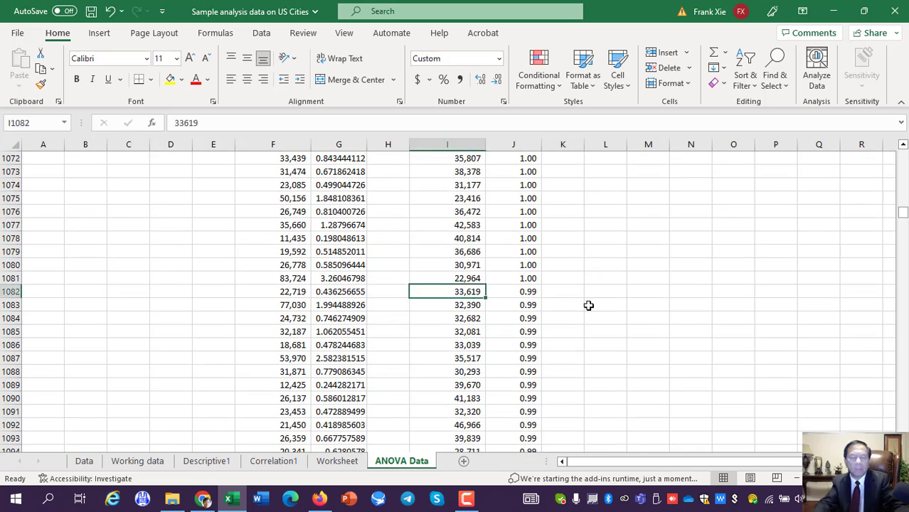
{"action": "left_click_drag", "start_coordinate": [589, 305], "coordinate": [588, 305]}
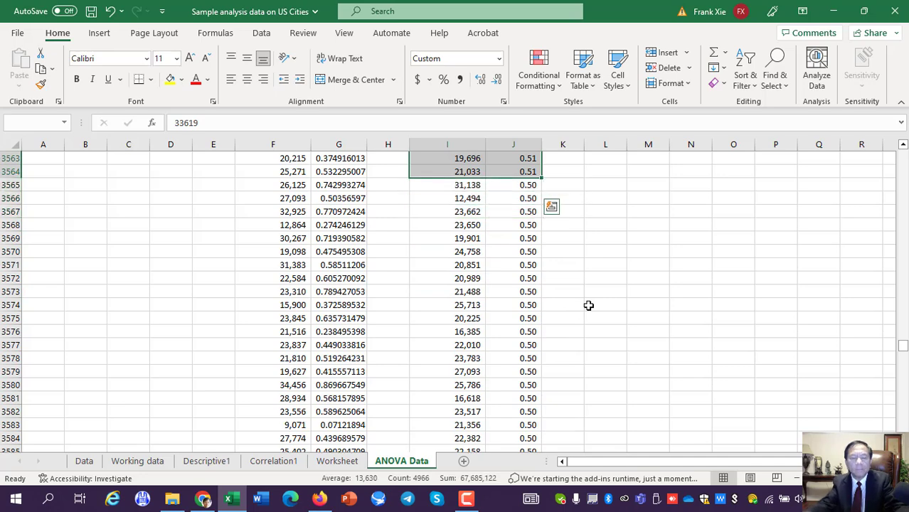
{"action": "scroll", "coordinate": [740, 349], "scroll_direction": "up", "scroll_amount": 6}
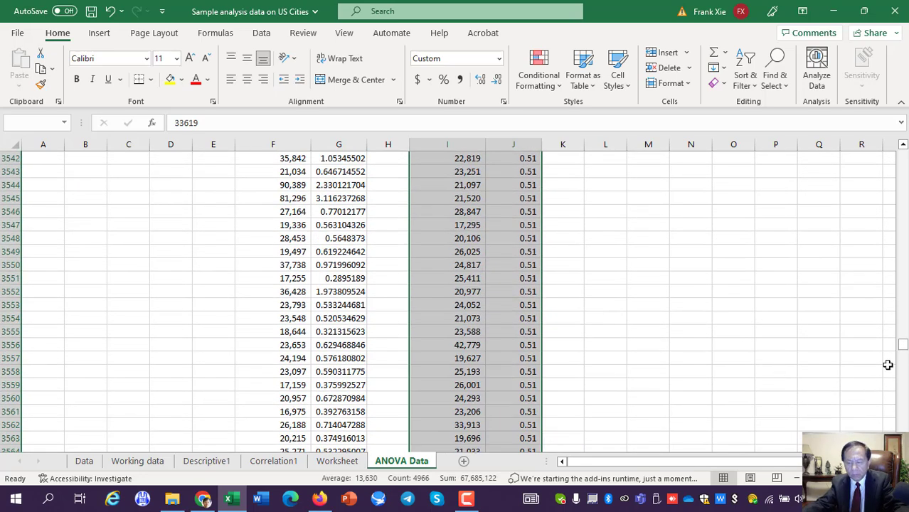
{"action": "left_click_drag", "start_coordinate": [903, 346], "coordinate": [903, 213]}
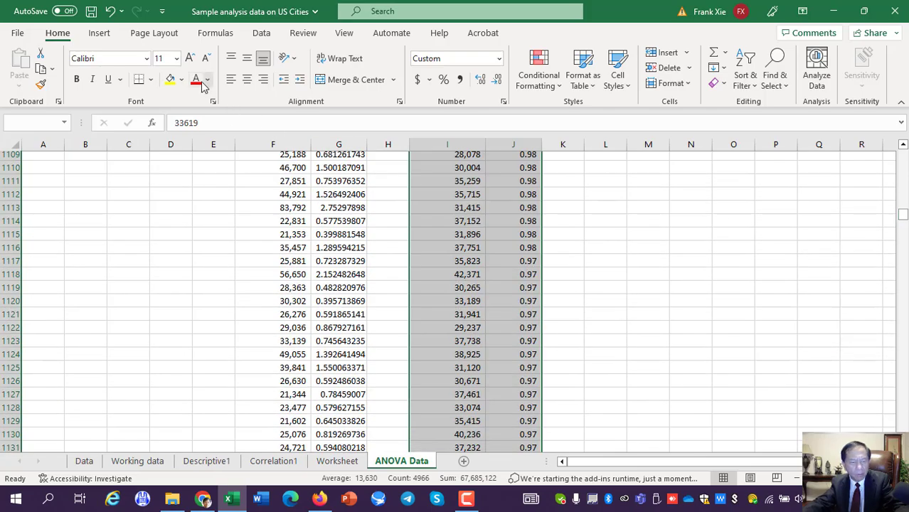
{"action": "left_click", "coordinate": [170, 79]}
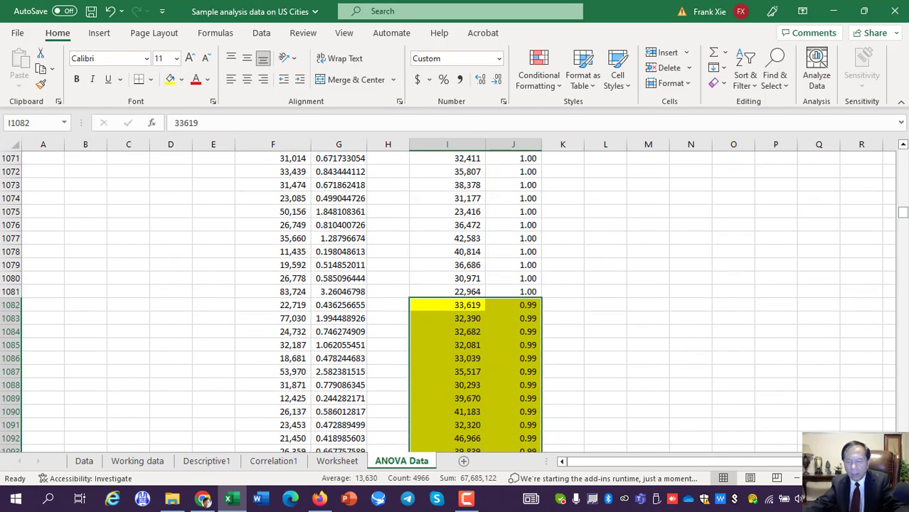
{"action": "left_click_drag", "start_coordinate": [903, 212], "coordinate": [904, 139]}
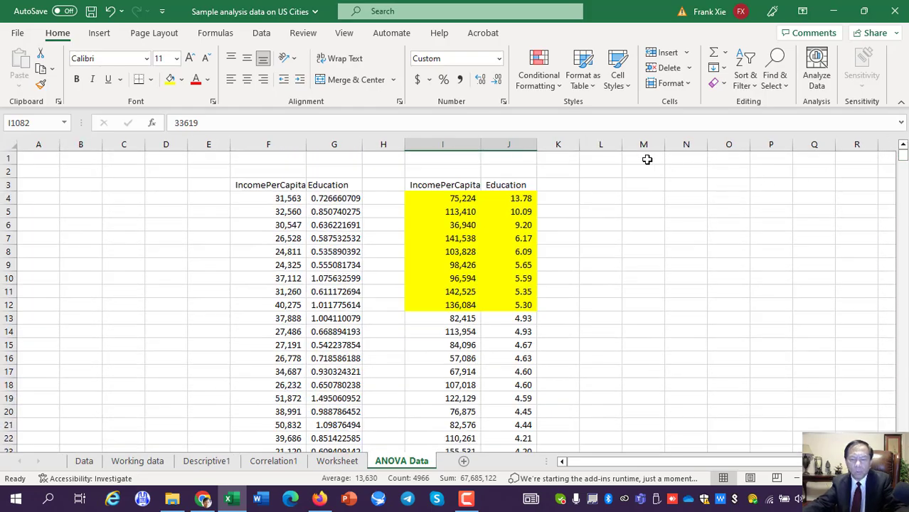
{"action": "left_click", "coordinate": [594, 183]}
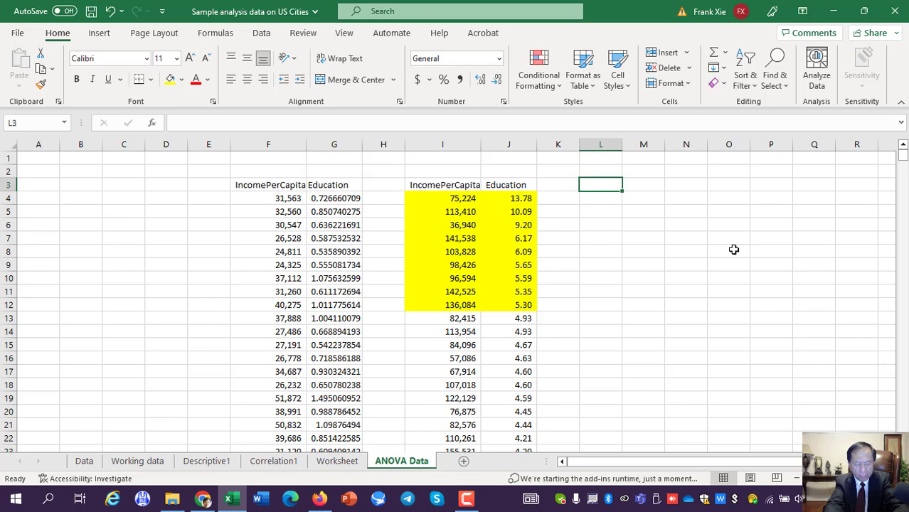
- Enter the education group heading "5 to 14" in cell L3
{"action": "type", "text": "5"}
{"action": "key", "text": "BackSpace"}
{"action": "key", "text": "BackSpace"}
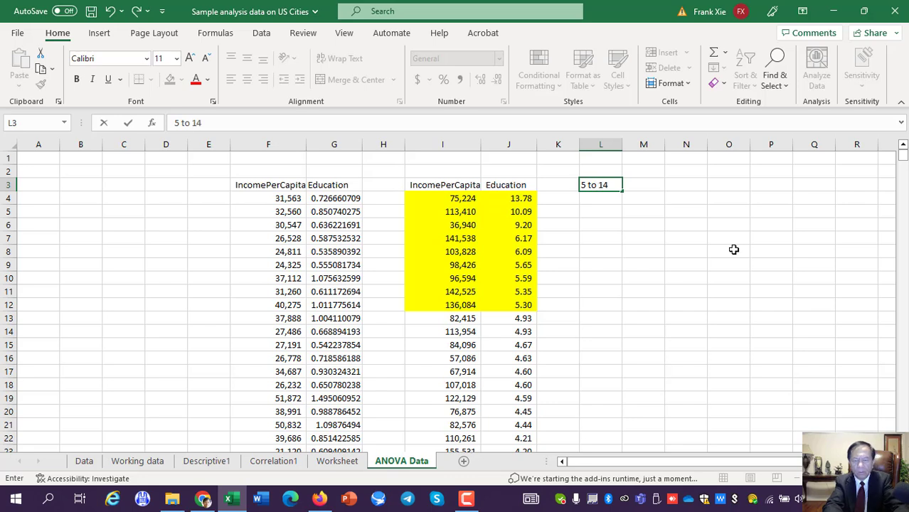
{"action": "key", "text": "Tab"}
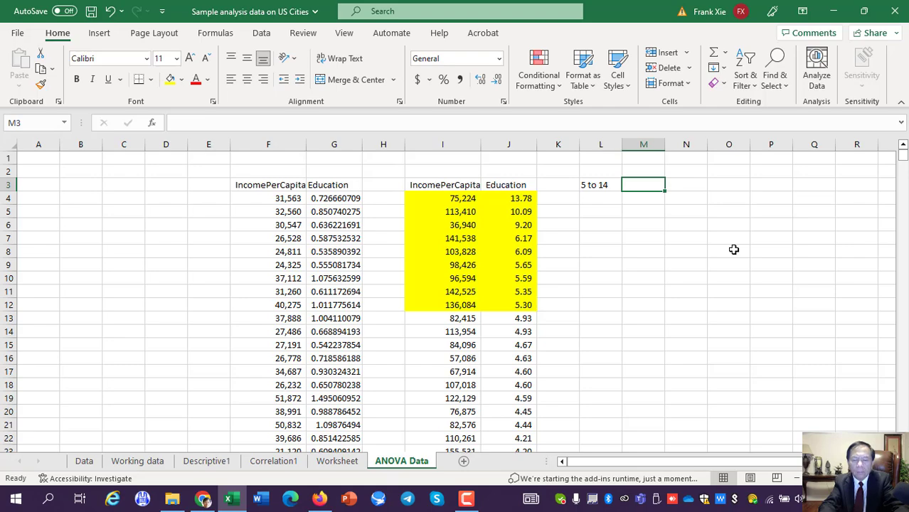
- Check the next Education group in column J and enter its heading "3 to 5" in cell M3
{"action": "key", "text": "Page_Down"}
{"action": "key", "text": "Page_Down"}
{"action": "key", "text": "Page_Down"}
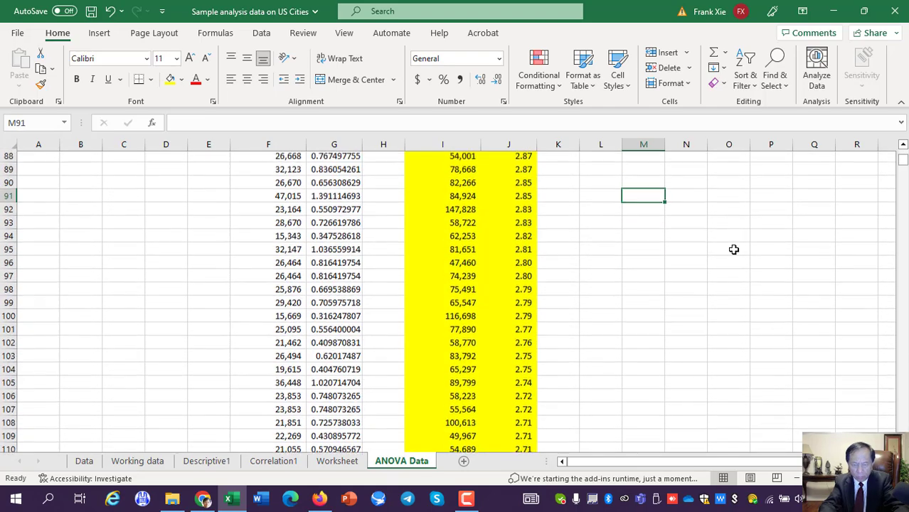
{"action": "key", "text": "Page_Up"}
{"action": "key", "text": "Page_Up"}
{"action": "key", "text": "Page_Up"}
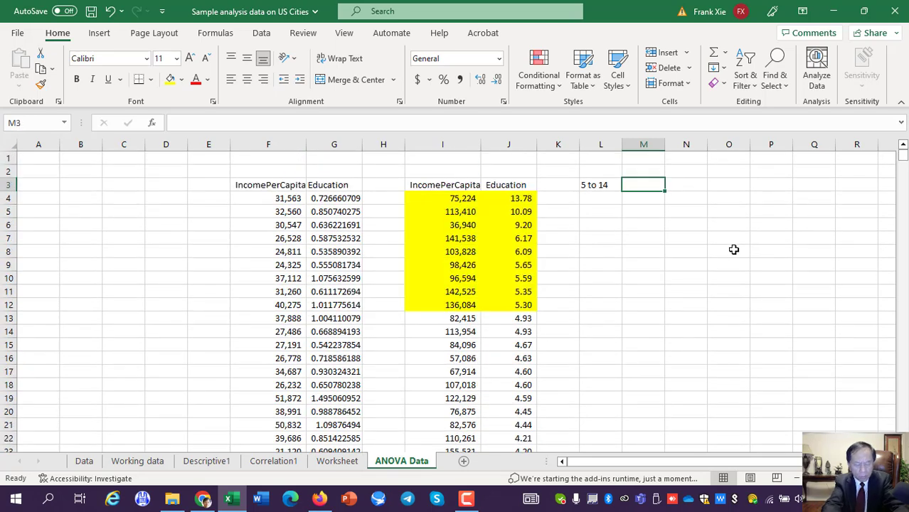
{"action": "type", "text": "3"}
{"action": "type", "text": " 50"}
{"action": "key", "text": "BackSpace"}
{"action": "key", "text": "BackSpace"}
{"action": "key", "text": "BackSpace"}
{"action": "type", "text": "to"}
{"action": "key", "text": "Return"}
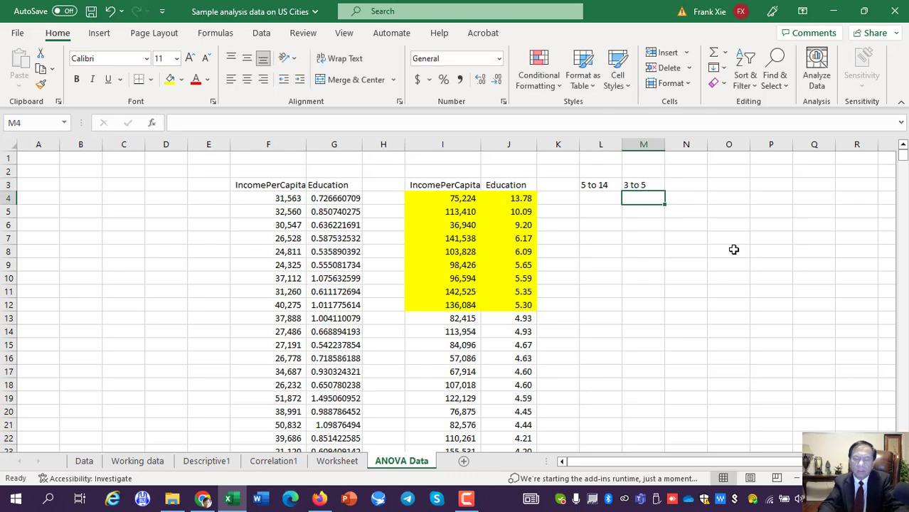
- Check the Education group in rows 78 to 244 and enter its heading "2 to 3" in cell N3
{"action": "key", "text": "Page_Down"}
{"action": "key", "text": "Page_Down"}
{"action": "key", "text": "Page_Down"}
{"action": "key", "text": "Page_Down"}
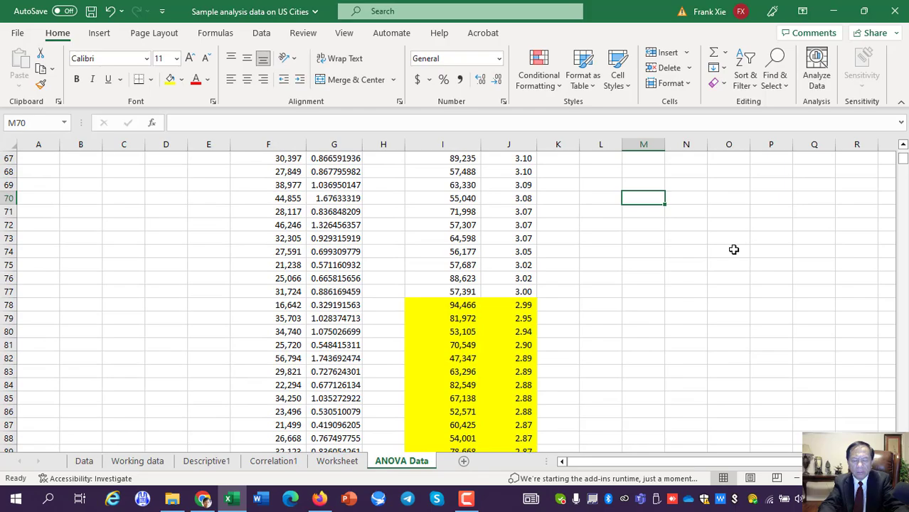
{"action": "key", "text": "Page_Down"}
{"action": "key", "text": "Page_Down"}
{"action": "key", "text": "Page_Down"}
{"action": "key", "text": "Page_Down"}
{"action": "key", "text": "Page_Down"}
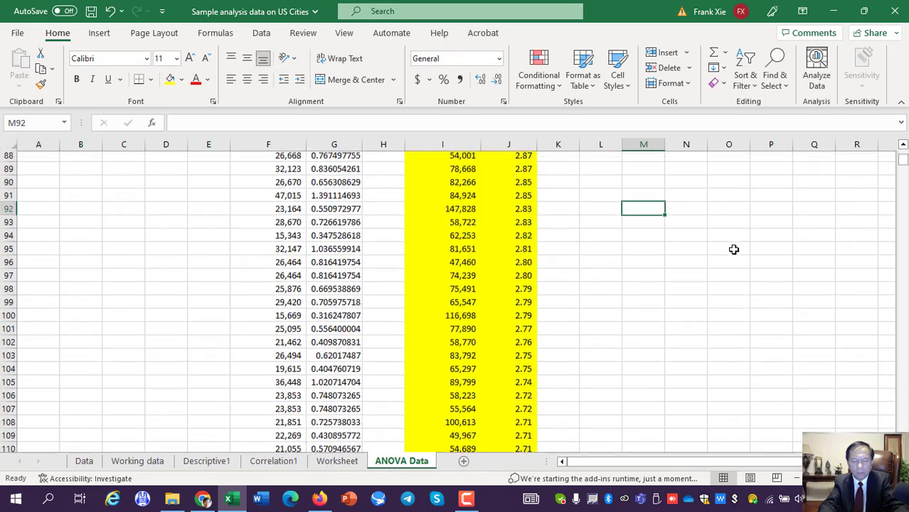
{"action": "key", "text": "Page_Down"}
{"action": "key", "text": "Page_Down"}
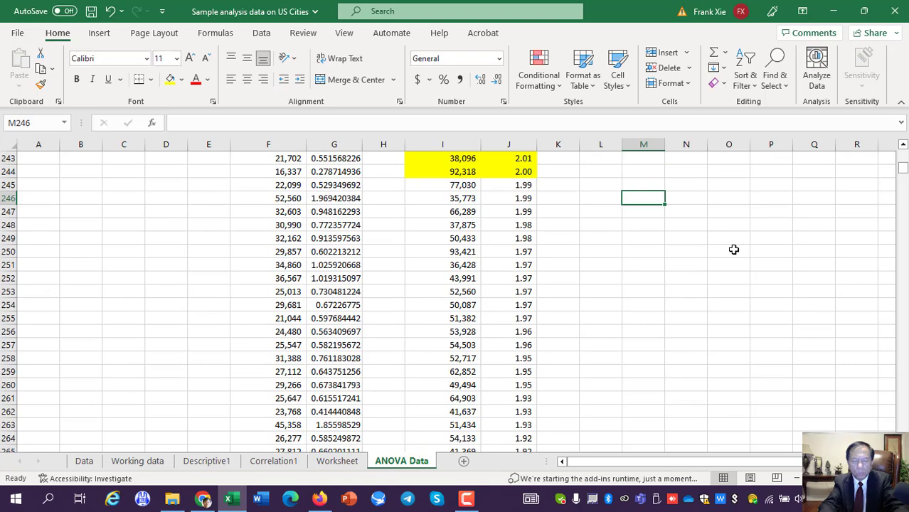
{"action": "key", "text": "ctrl+Up"}
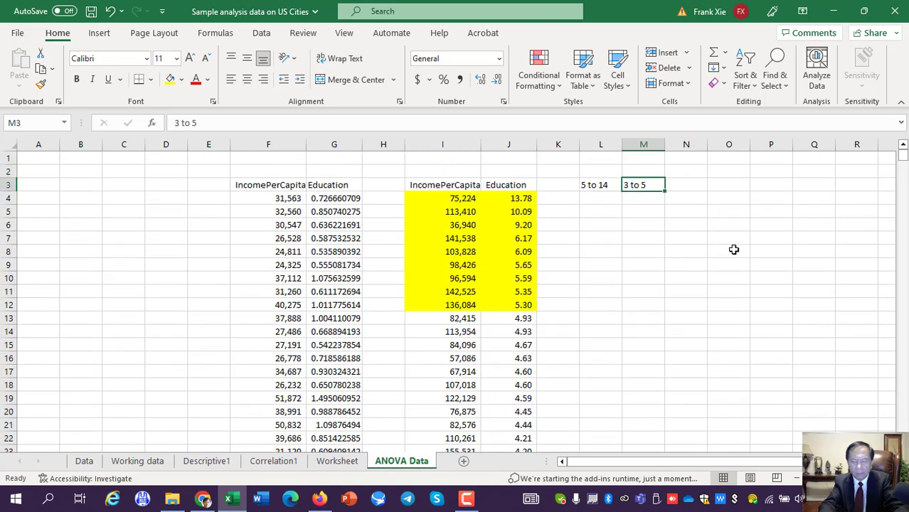
{"action": "key", "text": "Right"}
{"action": "type", "text": "1"}
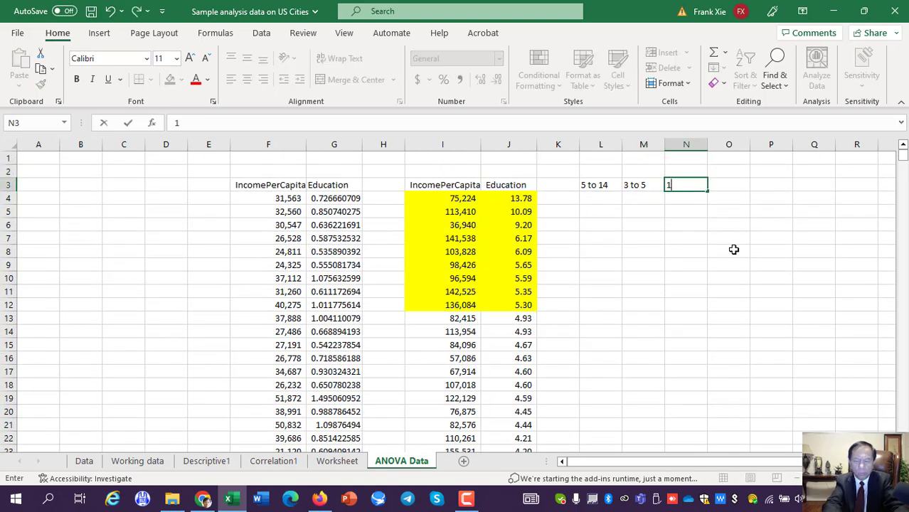
{"action": "key", "text": "BackSpace"}
{"action": "type", "text": "2"}
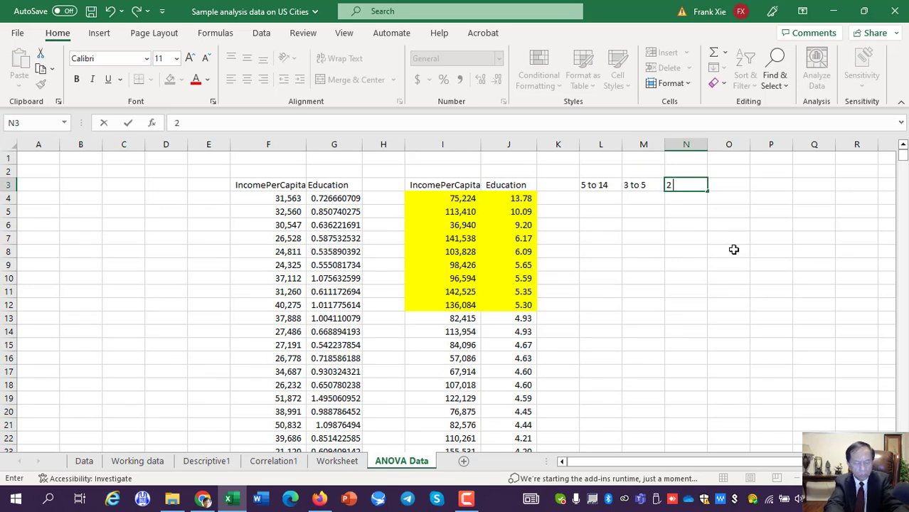
{"action": "type", "text": " to 4"}
{"action": "key", "text": "BackSpace"}
{"action": "type", "text": "3"}
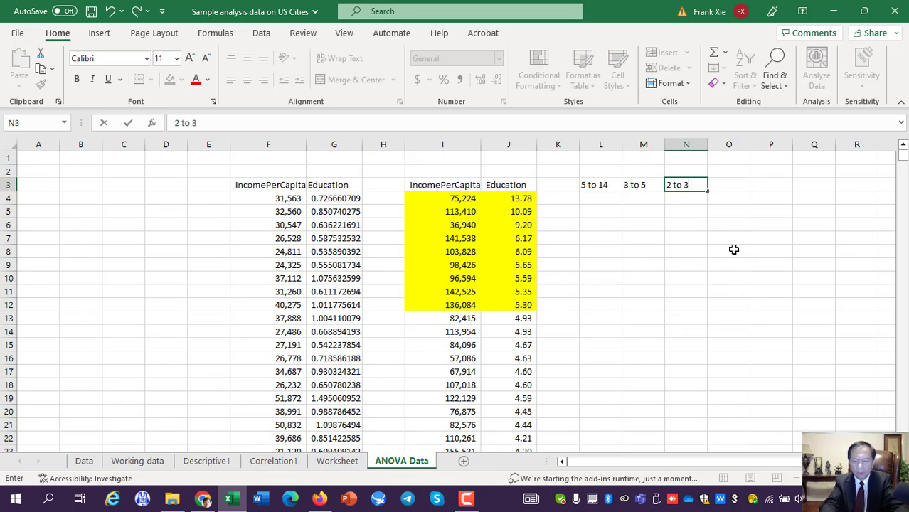
{"action": "key", "text": "Right"}
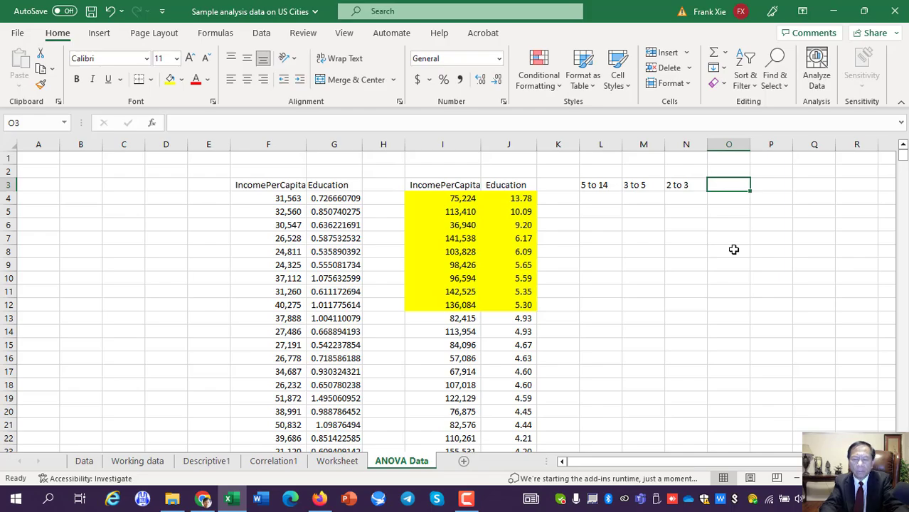
- Examine the Education values in column J below row 244 to find where the next unhighlighted group starts and ends
{"action": "key", "text": "Page_Down"}
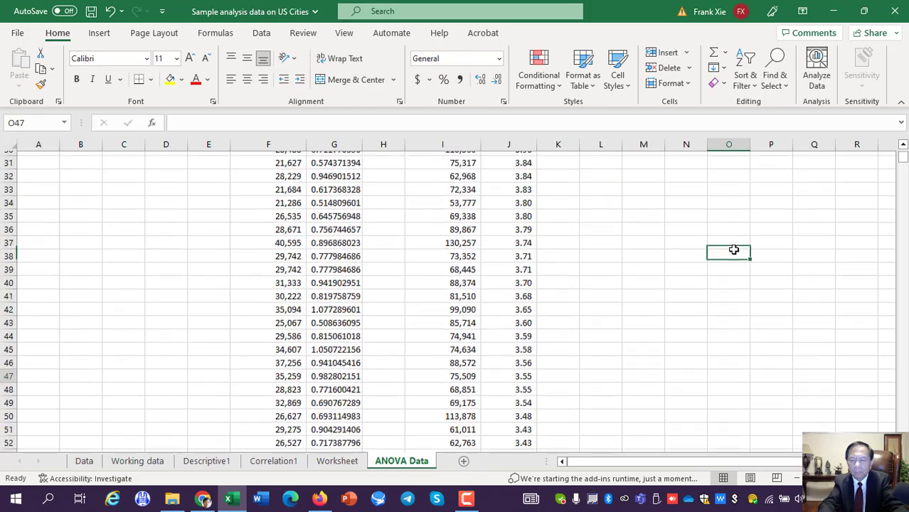
{"action": "key", "text": "Page_Down"}
{"action": "key", "text": "Page_Down"}
{"action": "key", "text": "Page_Down"}
{"action": "key", "text": "Page_Down"}
{"action": "key", "text": "Page_Down"}
{"action": "key", "text": "Page_Down"}
{"action": "key", "text": "Page_Down"}
{"action": "key", "text": "Page_Down"}
{"action": "key", "text": "Page_Down"}
{"action": "key", "text": "Page_Down"}
{"action": "key", "text": "Page_Down"}
{"action": "key", "text": "Page_Up"}
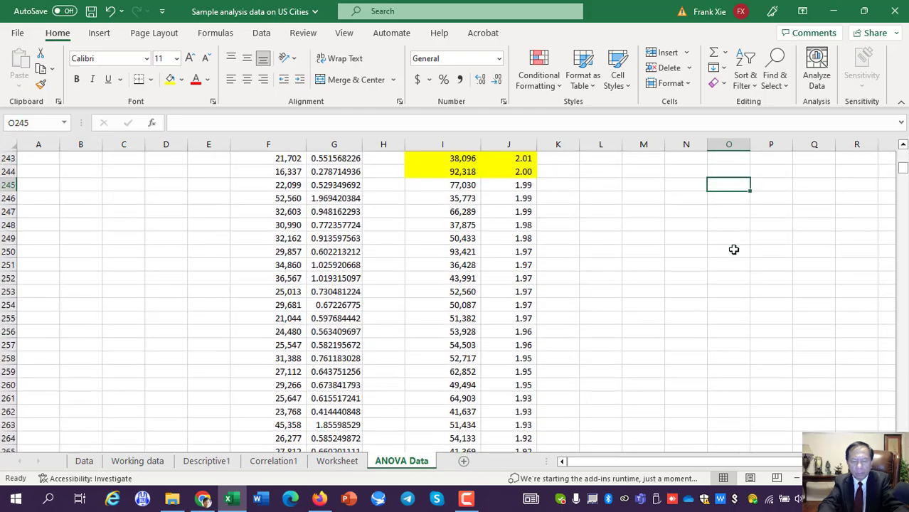
{"action": "key", "text": "Page_Down"}
{"action": "key", "text": "Page_Down"}
{"action": "key", "text": "Page_Down"}
{"action": "key", "text": "Page_Down"}
{"action": "key", "text": "Page_Down"}
{"action": "key", "text": "Page_Down"}
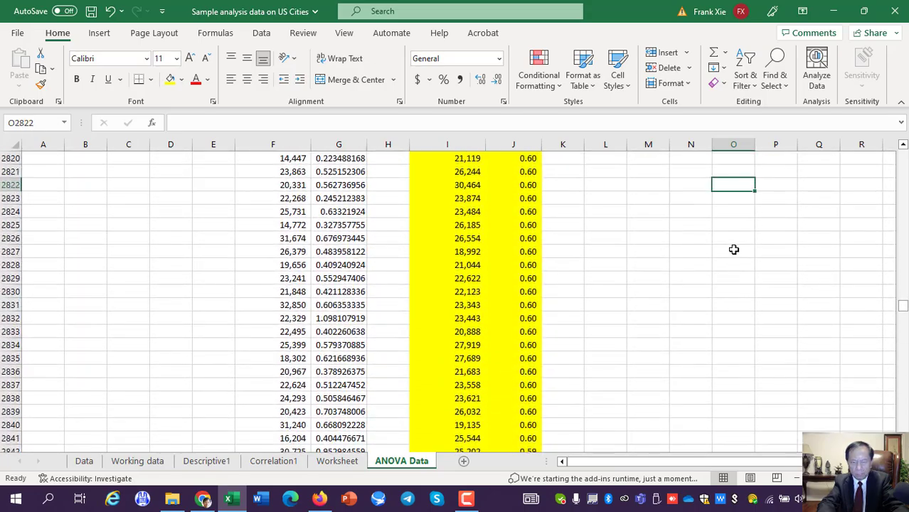
{"action": "key", "text": "Page_Up"}
{"action": "key", "text": "Page_Up"}
{"action": "key", "text": "Page_Up"}
{"action": "key", "text": "Page_Up"}
{"action": "key", "text": "Page_Up"}
{"action": "key", "text": "Page_Up"}
{"action": "key", "text": "Page_Up"}
{"action": "key", "text": "Page_Up"}
{"action": "key", "text": "Page_Up"}
{"action": "key", "text": "Page_Up"}
{"action": "key", "text": "Page_Up"}
{"action": "key", "text": "Page_Up"}
{"action": "key", "text": "Page_Up"}
{"action": "key", "text": "Page_Up"}
{"action": "key", "text": "Page_Up"}
{"action": "key", "text": "Page_Up"}
{"action": "key", "text": "Page_Up"}
{"action": "key", "text": "Page_Up"}
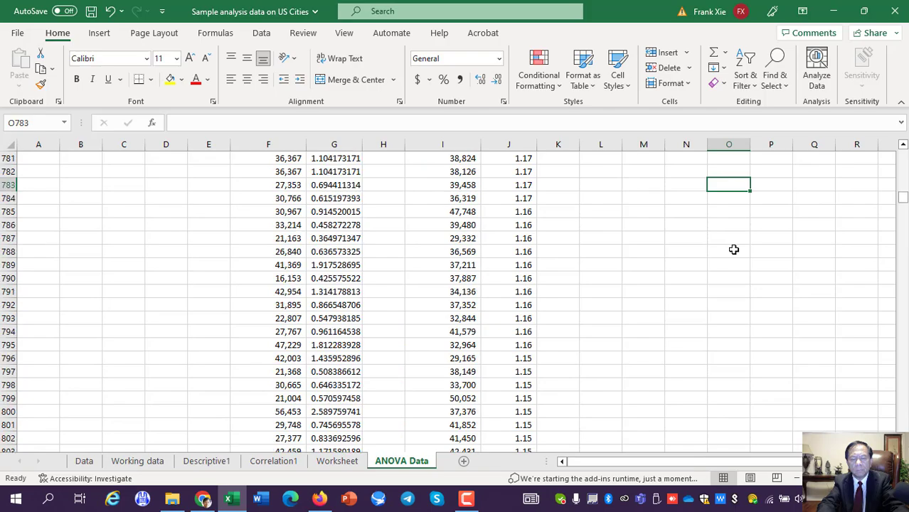
{"action": "key", "text": "Page_Down"}
{"action": "key", "text": "Page_Down"}
{"action": "key", "text": "Page_Down"}
{"action": "key", "text": "Page_Down"}
{"action": "key", "text": "Page_Down"}
{"action": "key", "text": "Page_Down"}
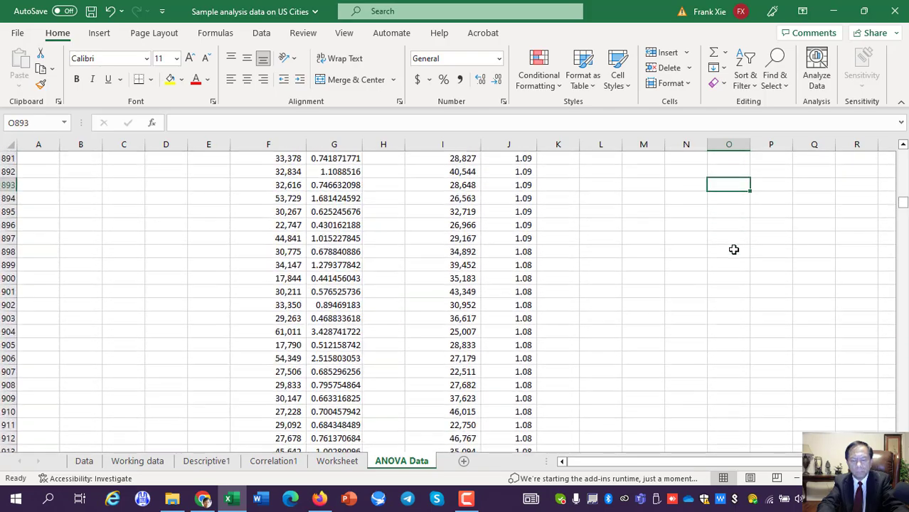
{"action": "key", "text": "Page_Down"}
{"action": "key", "text": "Page_Down"}
{"action": "key", "text": "Page_Down"}
{"action": "key", "text": "Page_Down"}
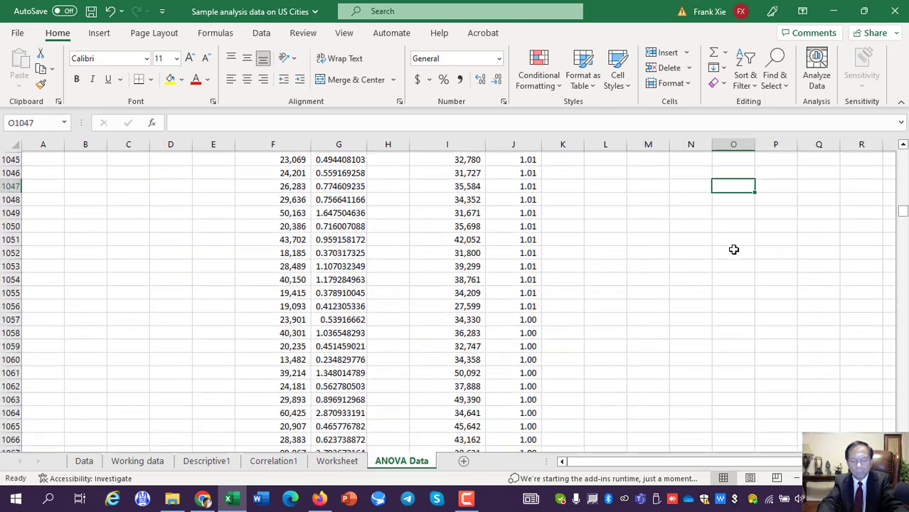
{"action": "key", "text": "Page_Up"}
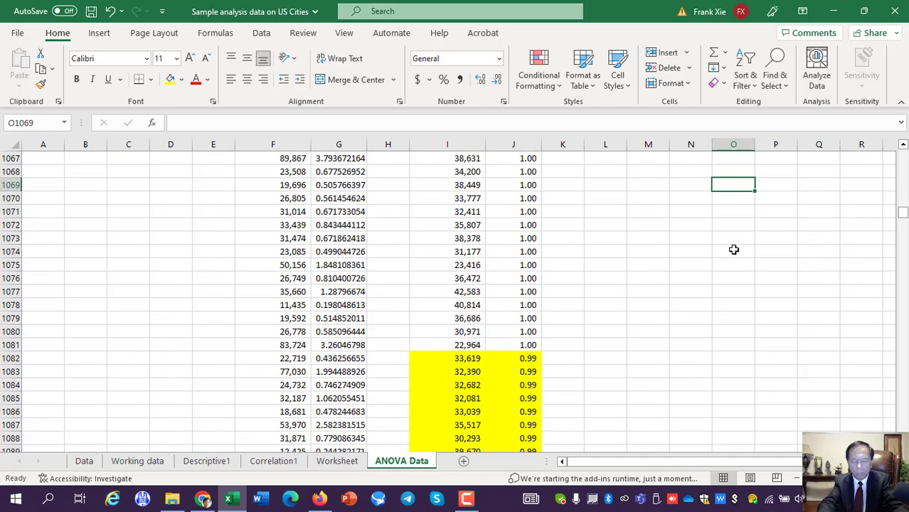
- Enter the education group headings "1 to 2" in cell O3 and "0.5 to 1" in cell P3
{"action": "key", "text": "Page_Up"}
{"action": "key", "text": "Page_Up"}
{"action": "key", "text": "Page_Up"}
{"action": "key", "text": "Page_Up"}
{"action": "key", "text": "Page_Up"}
{"action": "key", "text": "Page_Up"}
{"action": "key", "text": "Page_Up"}
{"action": "key", "text": "Page_Up"}
{"action": "key", "text": "Page_Up"}
{"action": "key", "text": "Page_Up"}
{"action": "key", "text": "Page_Up"}
{"action": "key", "text": "Page_Up"}
{"action": "key", "text": "Page_Up"}
{"action": "key", "text": "Page_Up"}
{"action": "key", "text": "Page_Up"}
{"action": "key", "text": "Page_Up"}
{"action": "key", "text": "Page_Up"}
{"action": "key", "text": "Page_Up"}
{"action": "key", "text": "Page_Up"}
{"action": "key", "text": "Page_Up"}
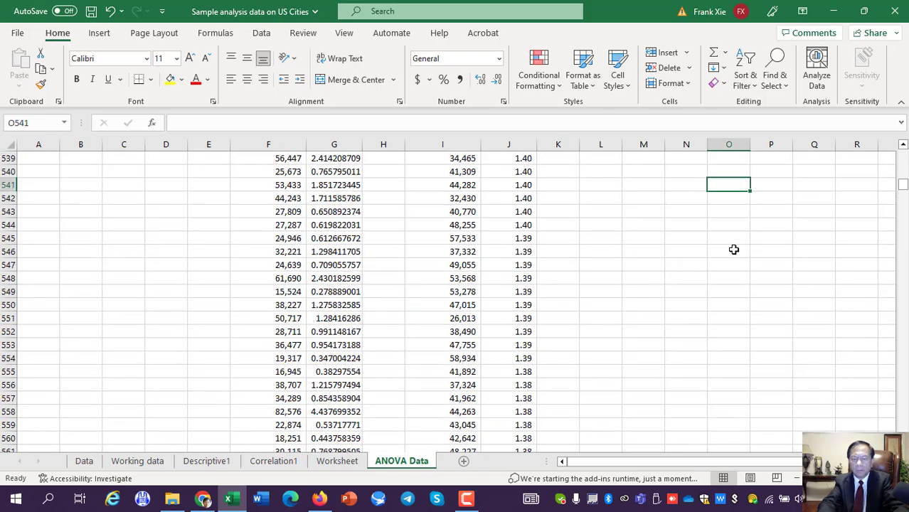
{"action": "key", "text": "Page_Up"}
{"action": "key", "text": "Page_Up"}
{"action": "key", "text": "Page_Up"}
{"action": "key", "text": "Page_Up"}
{"action": "key", "text": "Page_Up"}
{"action": "key", "text": "Page_Up"}
{"action": "key", "text": "Page_Up"}
{"action": "key", "text": "Up"}
{"action": "key", "text": "Up"}
{"action": "key", "text": "Up"}
{"action": "key", "text": "Up"}
{"action": "key", "text": "Up"}
{"action": "key", "text": "Up"}
{"action": "key", "text": "Up"}
{"action": "key", "text": "Up"}
{"action": "key", "text": "Up"}
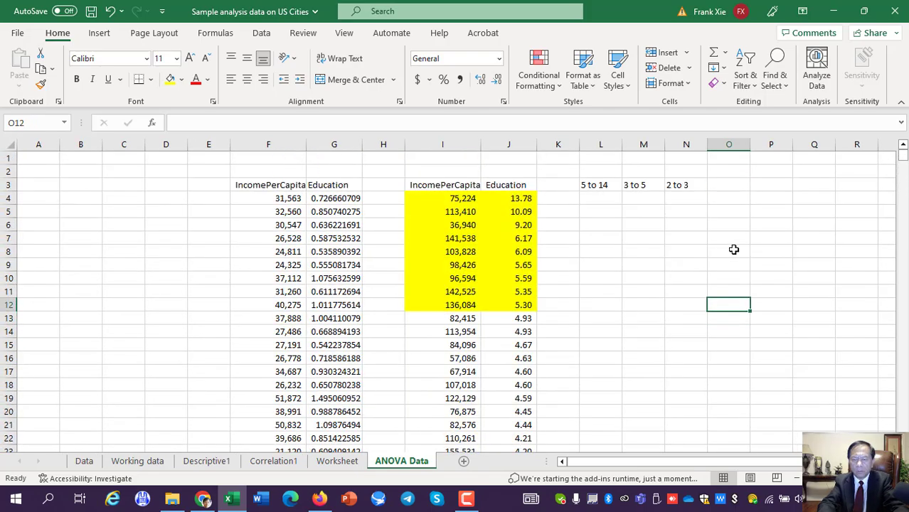
{"action": "key", "text": "Up"}
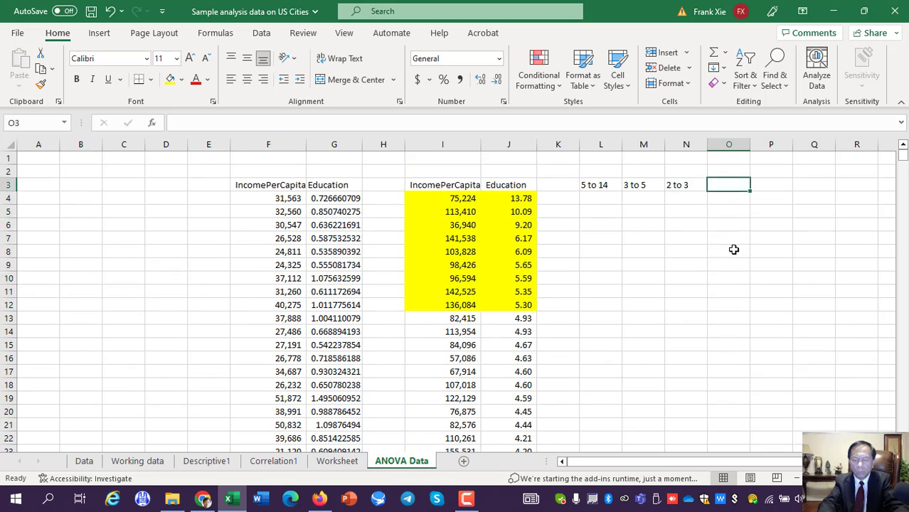
{"action": "type", "text": "1 to 2"}
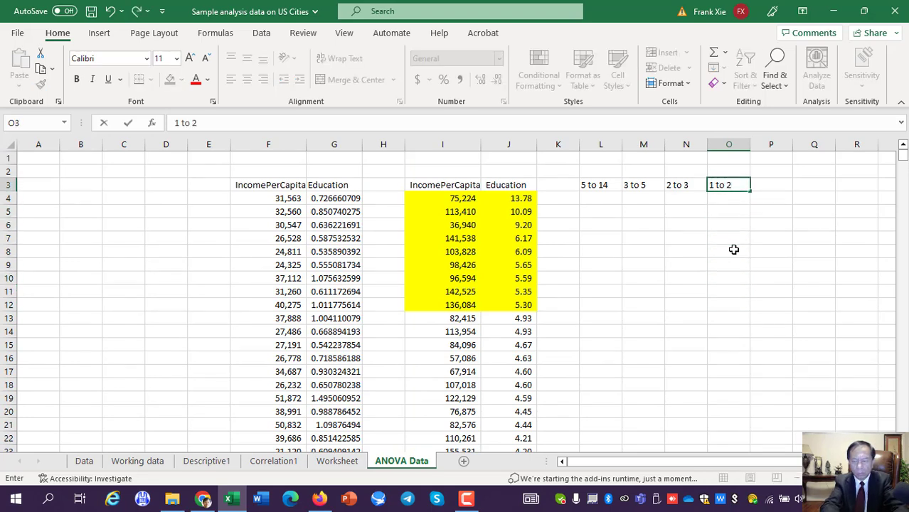
{"action": "key", "text": "Tab"}
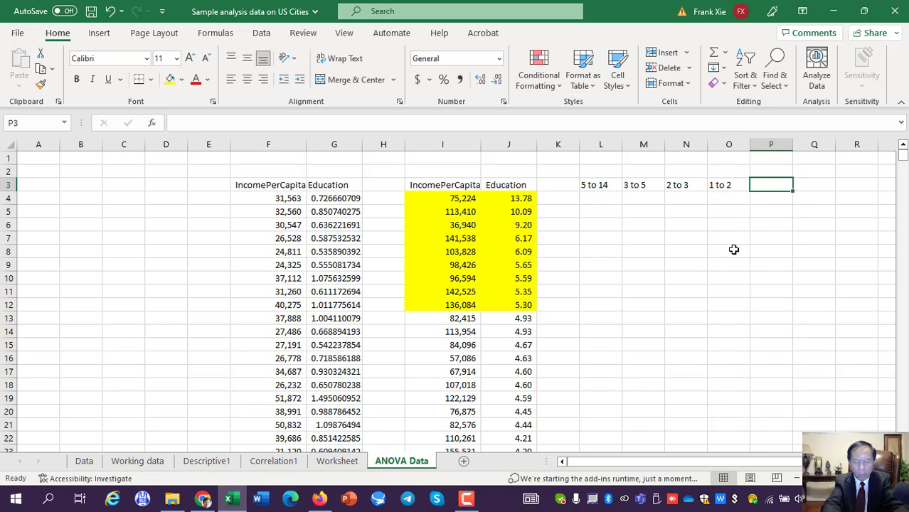
{"action": "type", "text": "o 1"}
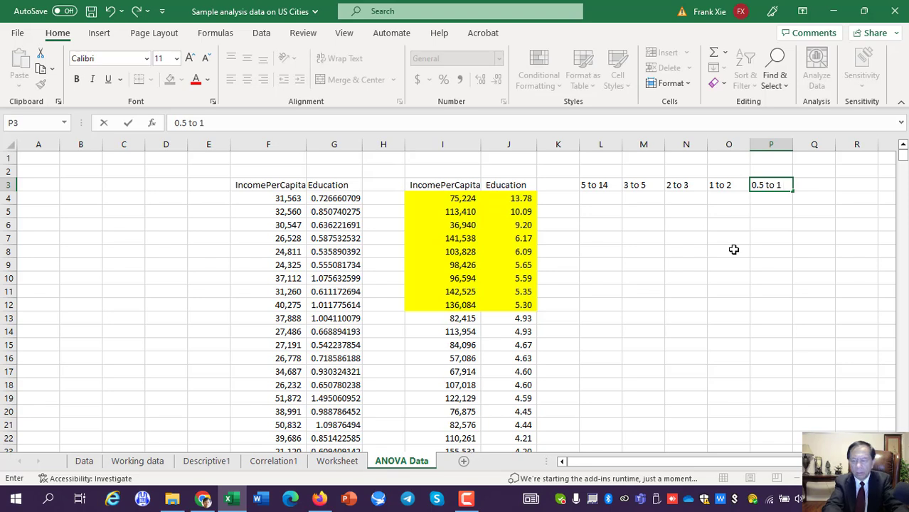
{"action": "key", "text": "Tab"}
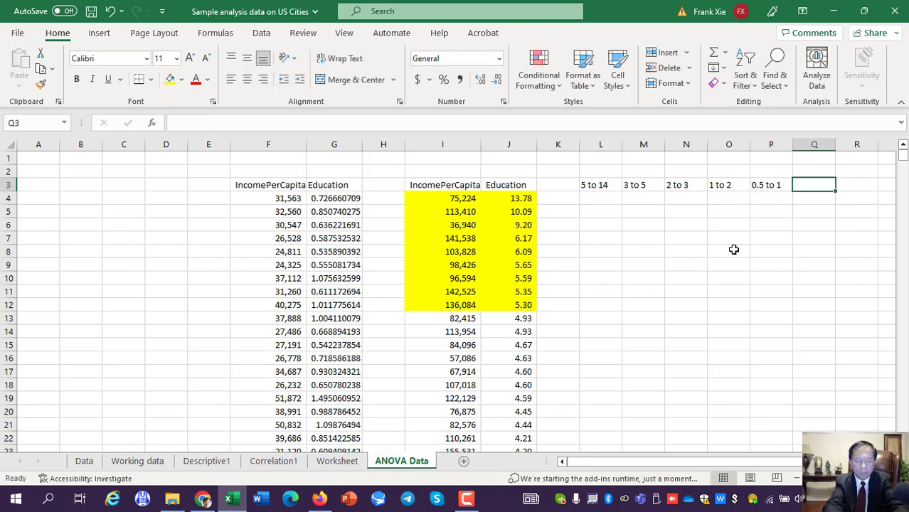
- Enter the last education group heading "below 0.5" in cell Q3
{"action": "type", "text": "o"}
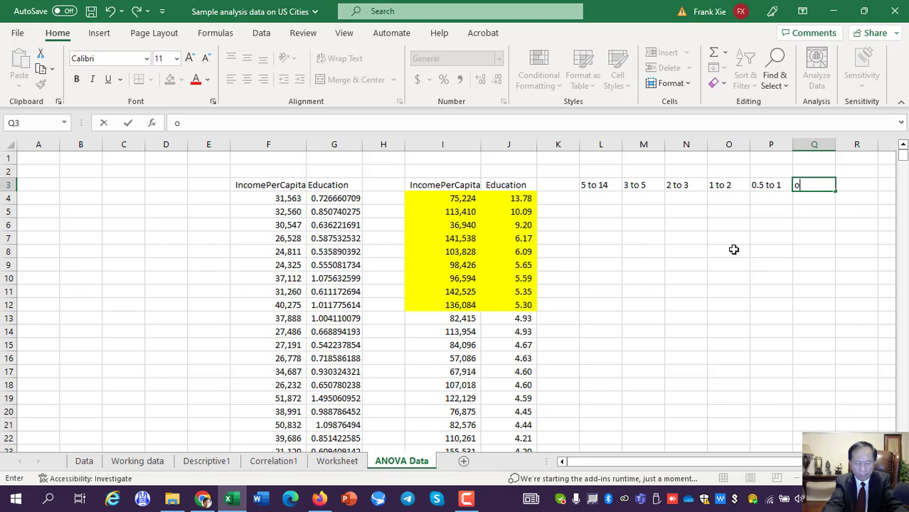
{"action": "type", "text": ".5"}
{"action": "key", "text": "Left"}
{"action": "key", "text": "Left"}
{"action": "key", "text": "Right"}
{"action": "key", "text": "Right"}
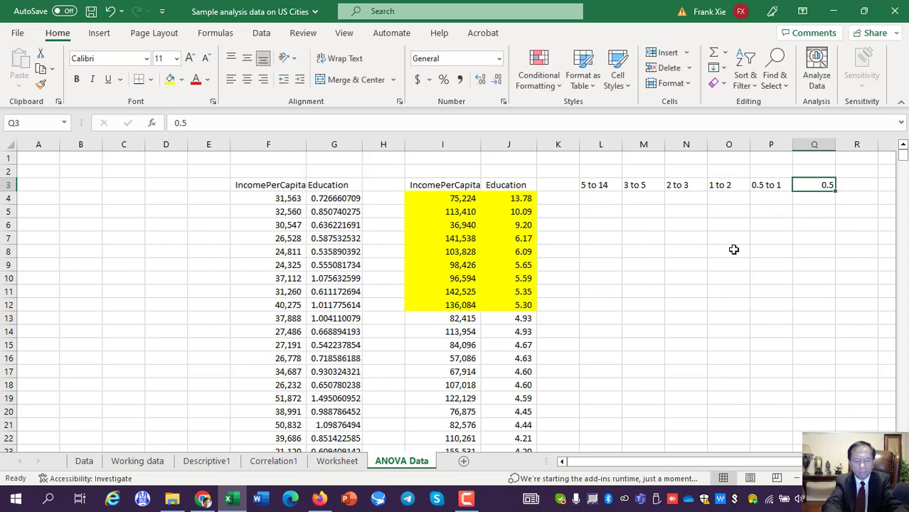
{"action": "type", "text": "below"}
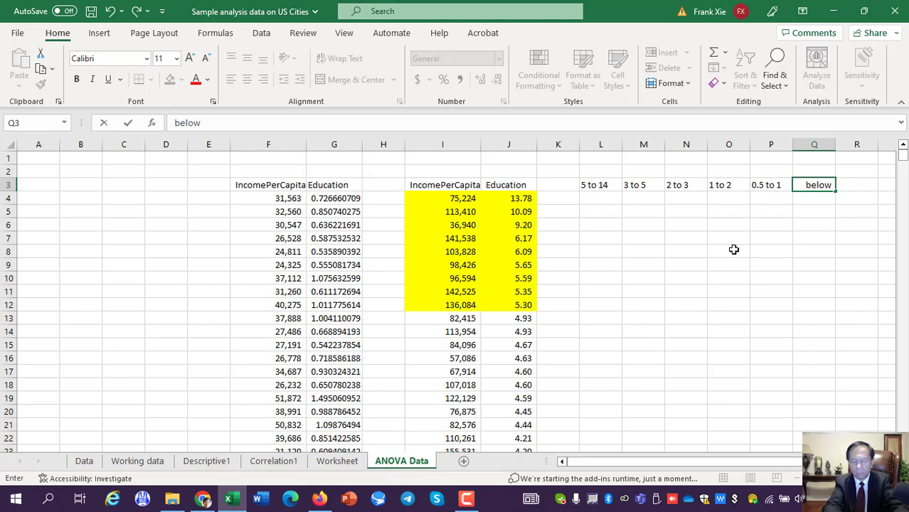
{"action": "type", "text": " 0"}
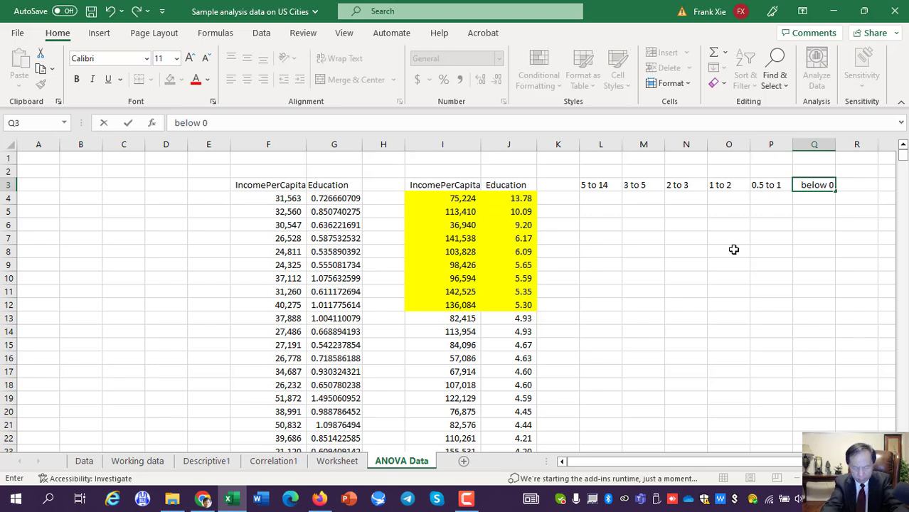
{"action": "type", "text": ".6"}
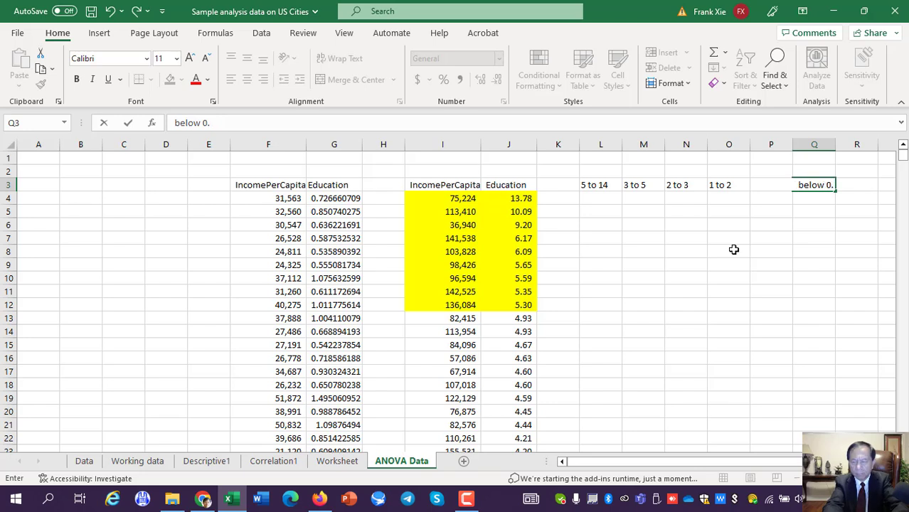
{"action": "key", "text": "BackSpace"}
{"action": "type", "text": "5"}
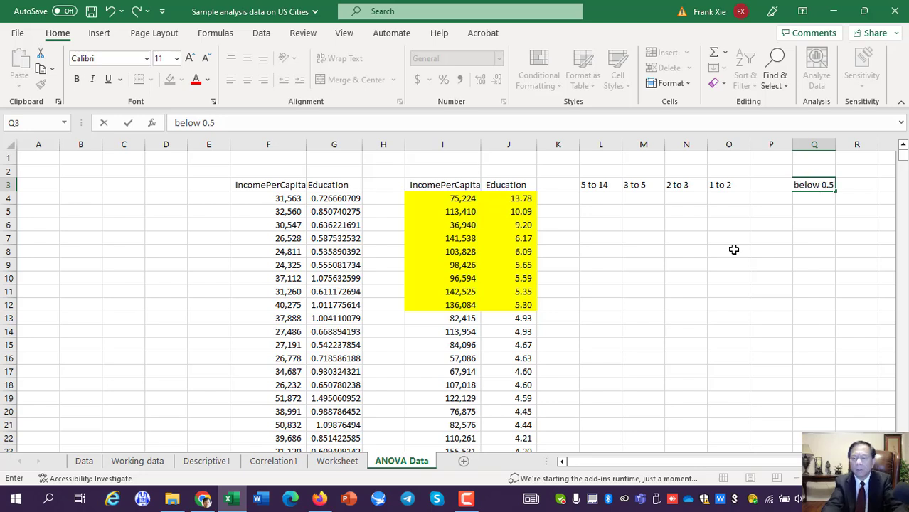
{"action": "key", "text": "Return"}
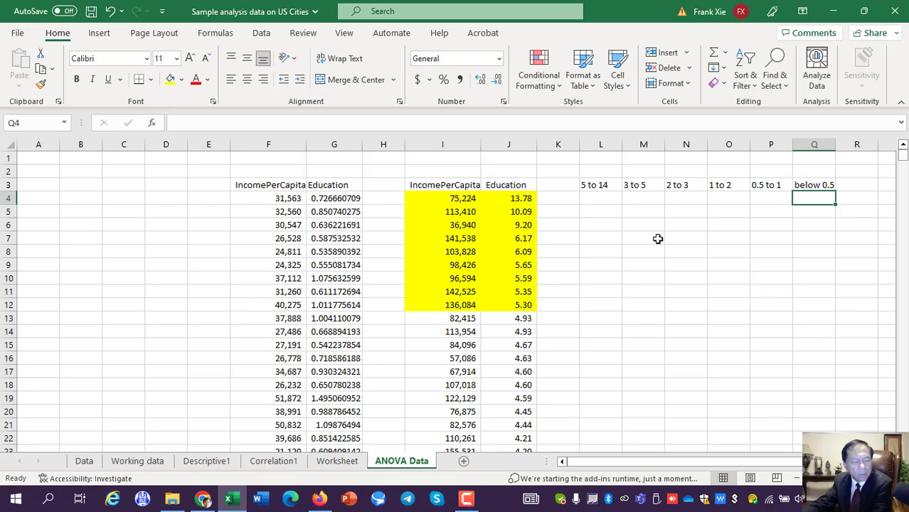
- Check the income and education columns at the start of the Worksheet sheet, and return to the ANOVA Data sheet
{"action": "left_click", "coordinate": [361, 463]}
{"action": "scroll", "coordinate": [745, 321], "scroll_direction": "up", "scroll_amount": 3}
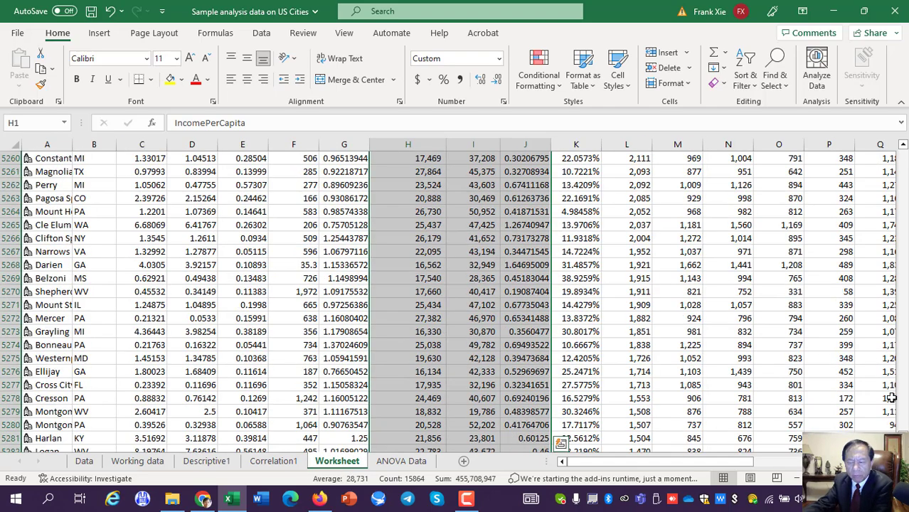
{"action": "left_click_drag", "start_coordinate": [900, 431], "coordinate": [901, 153]}
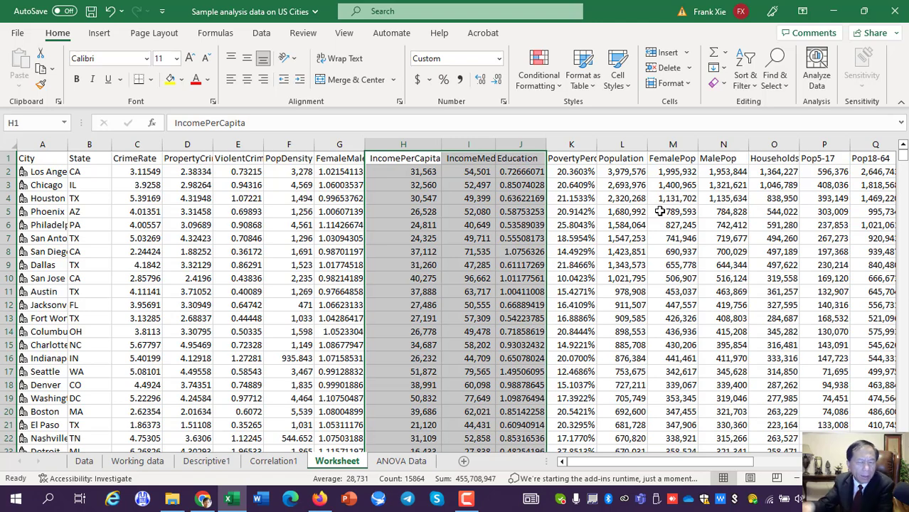
{"action": "left_click", "coordinate": [403, 461]}
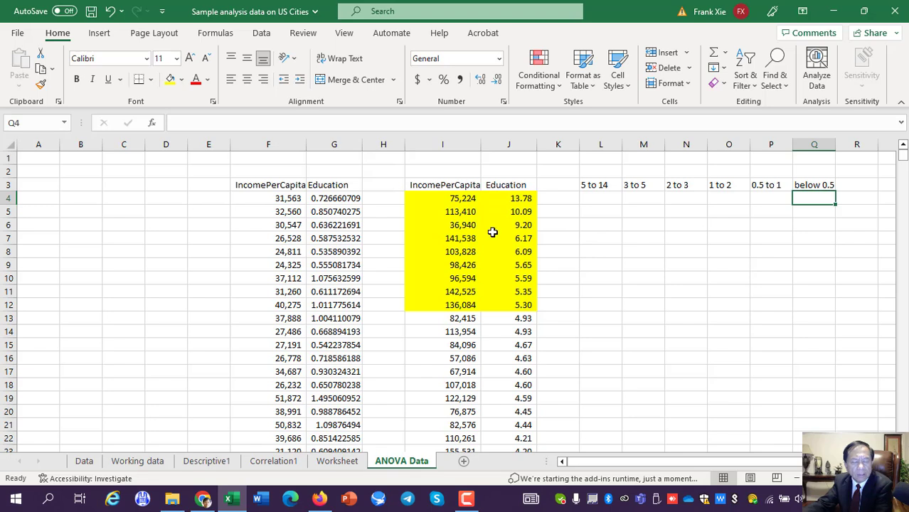
{"action": "left_click", "coordinate": [765, 238]}
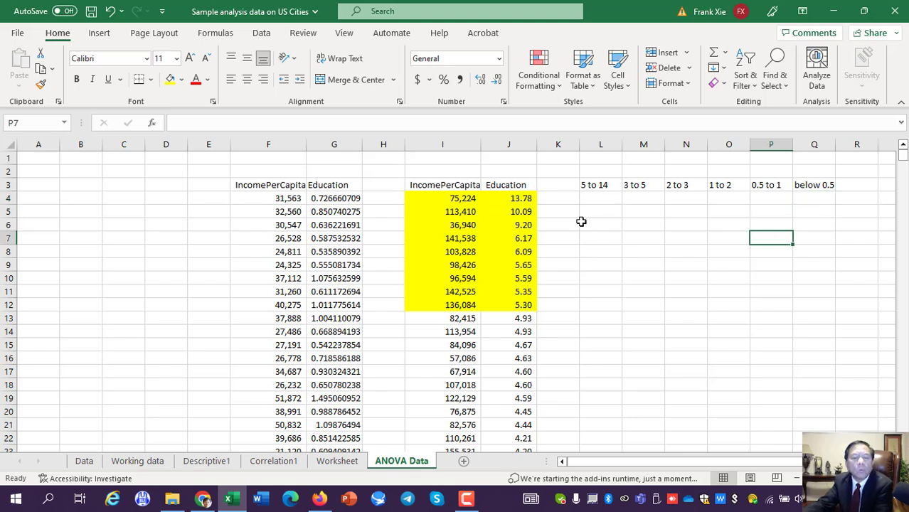
- Delete the empty columns A to D from the ANOVA Data sheet
{"action": "left_click", "coordinate": [176, 140]}
{"action": "left_click_drag", "start_coordinate": [176, 141], "coordinate": [37, 147]}
{"action": "right_click", "coordinate": [72, 182]}
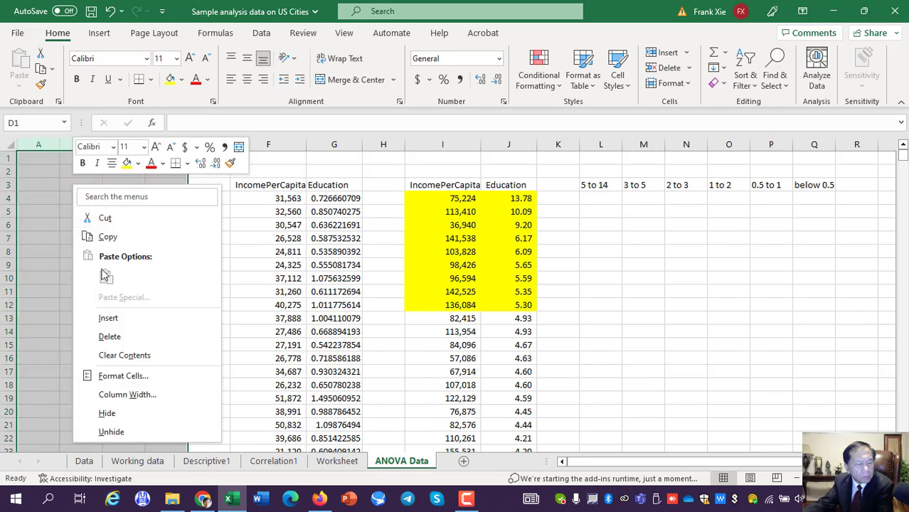
{"action": "left_click", "coordinate": [114, 336]}
{"action": "left_click", "coordinate": [441, 249]}
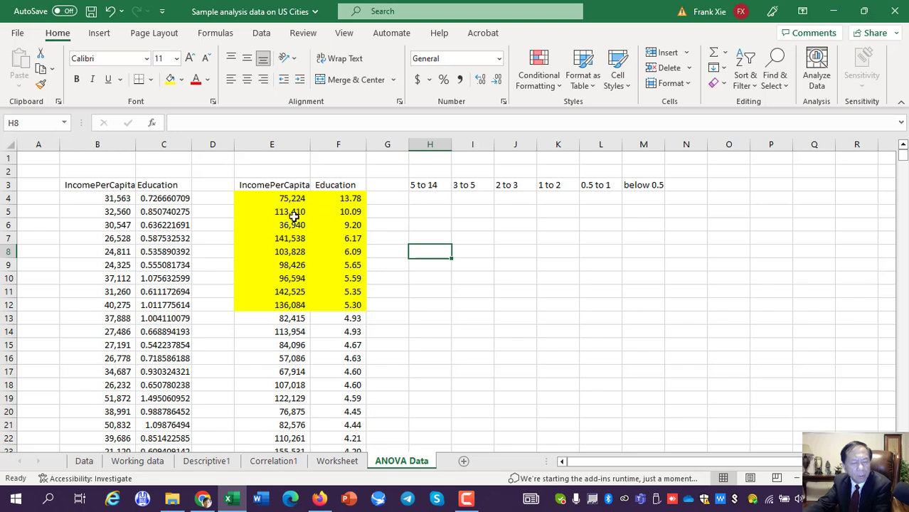
- Copy the highlighted incomes in E4:E12 into the "5 to 14" column, starting at H4
{"action": "left_click_drag", "start_coordinate": [287, 200], "coordinate": [285, 303]}
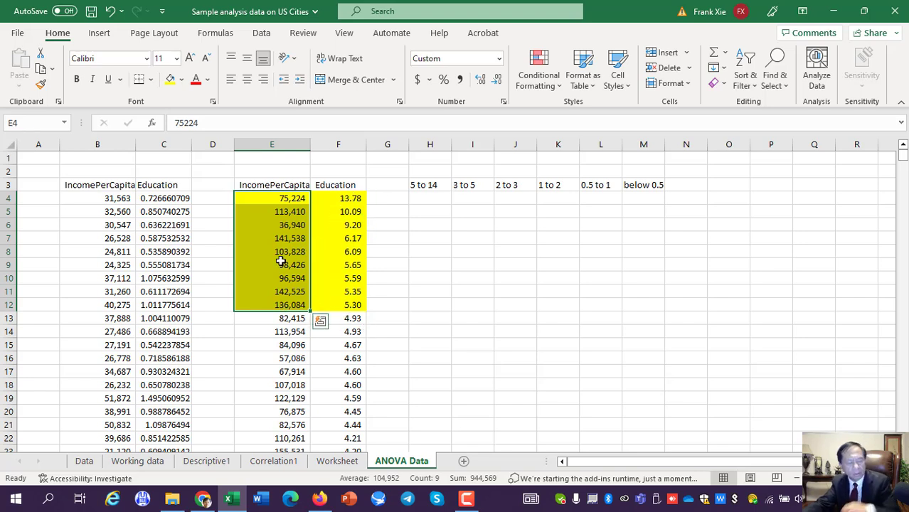
{"action": "key", "text": "ctrl+c"}
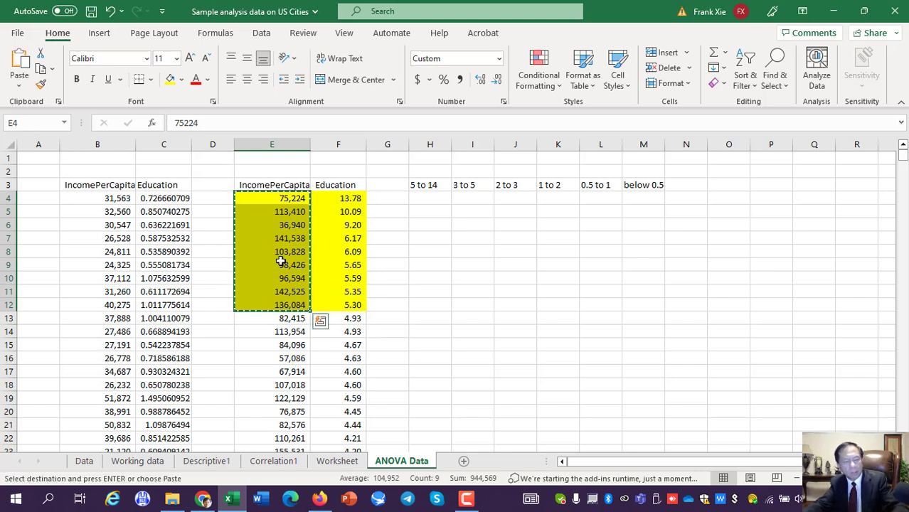
{"action": "left_click", "coordinate": [430, 198]}
{"action": "key", "text": "ctrl+v"}
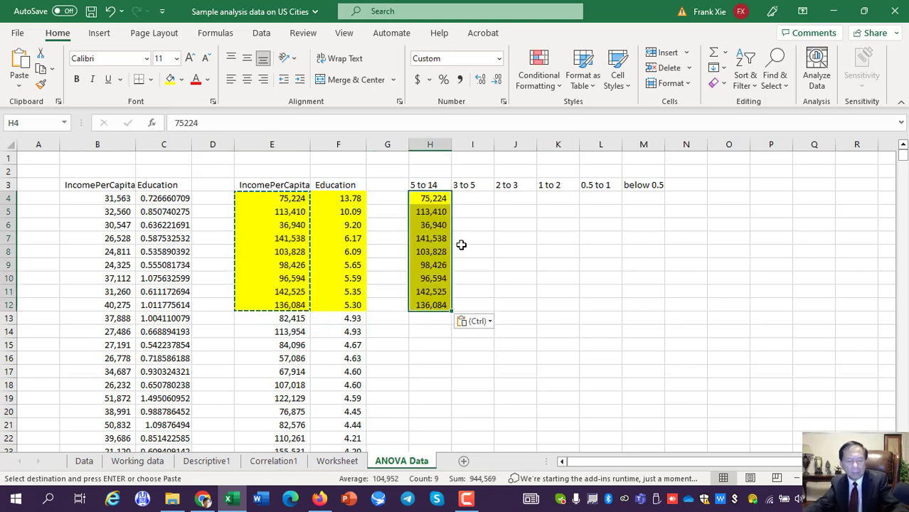
{"action": "left_click", "coordinate": [514, 315]}
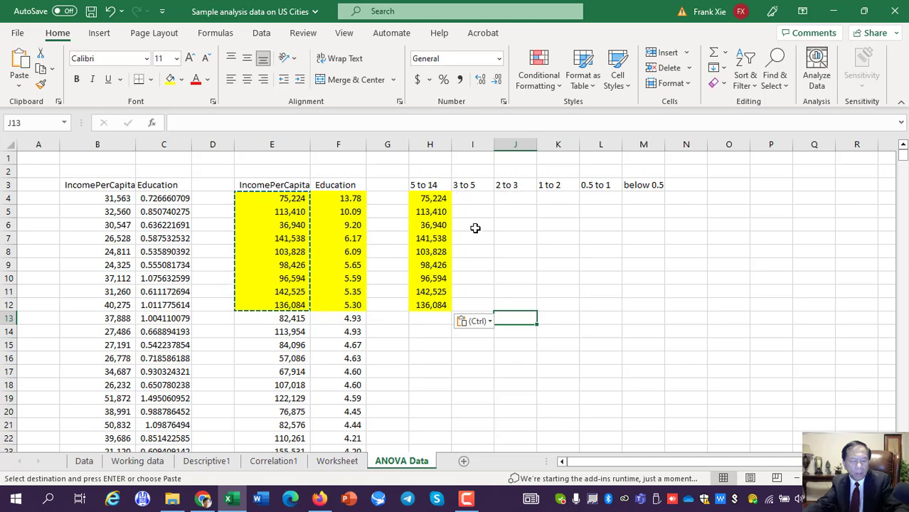
- Copy the incomes of the unhighlighted group in E13:E77 into the "3 to 5" column, starting at I4
{"action": "left_click", "coordinate": [289, 318]}
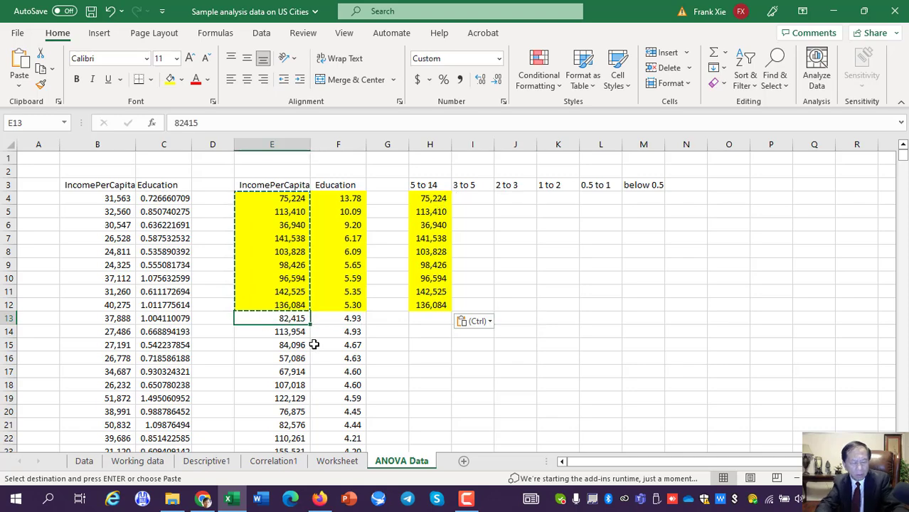
{"action": "key", "text": "shift+Page_Down"}
{"action": "key", "text": "shift+Page_Down"}
{"action": "key", "text": "shift+Page_Down"}
{"action": "key", "text": "shift+Page_Down"}
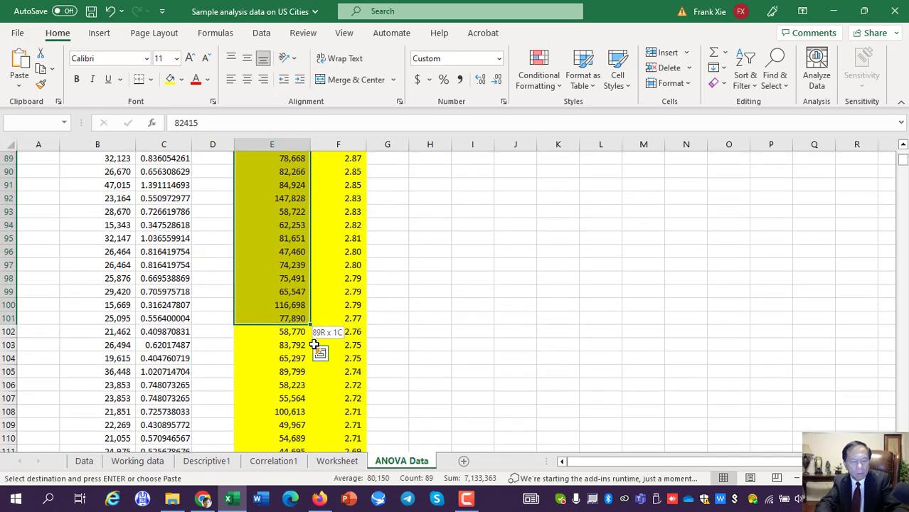
{"action": "key", "text": "shift+Page_Up"}
{"action": "key", "text": "shift+Up"}
{"action": "key", "text": "shift+Up"}
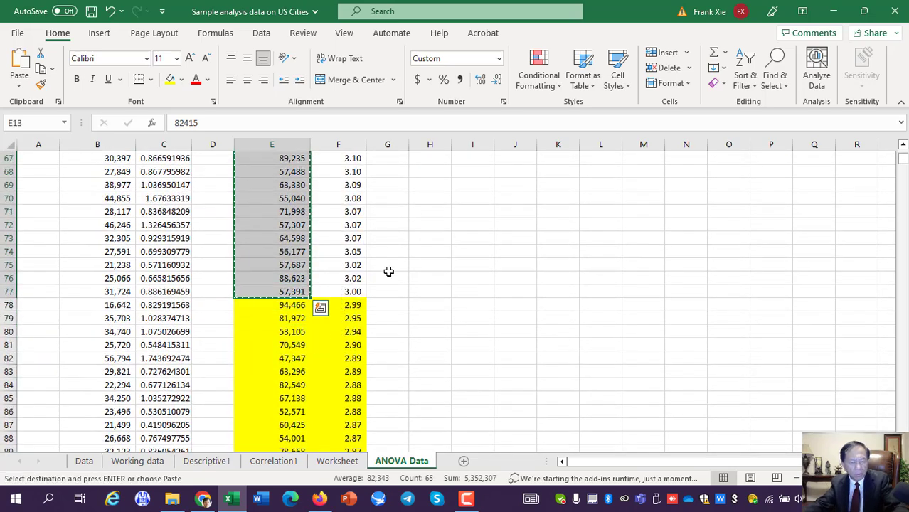
{"action": "scroll", "coordinate": [876, 203], "scroll_direction": "up", "scroll_amount": 4}
{"action": "scroll", "coordinate": [651, 266], "scroll_direction": "up", "scroll_amount": 18}
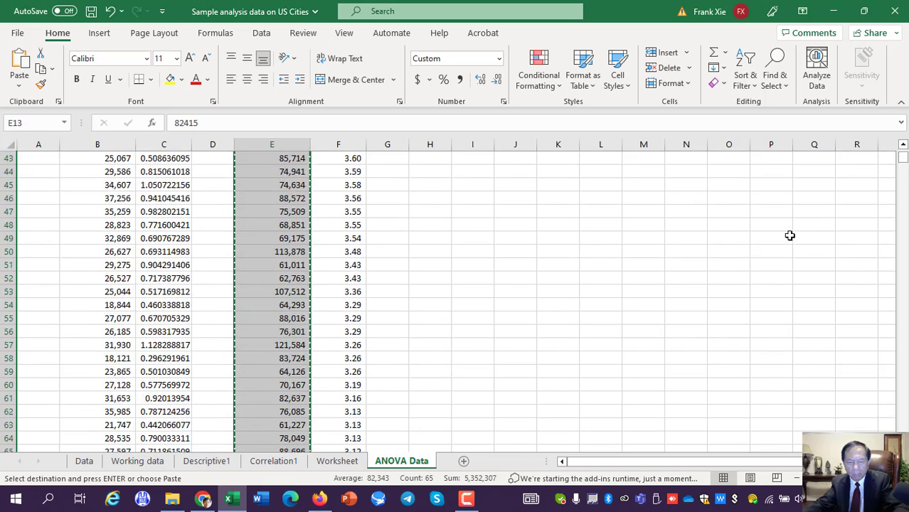
{"action": "left_click", "coordinate": [463, 198]}
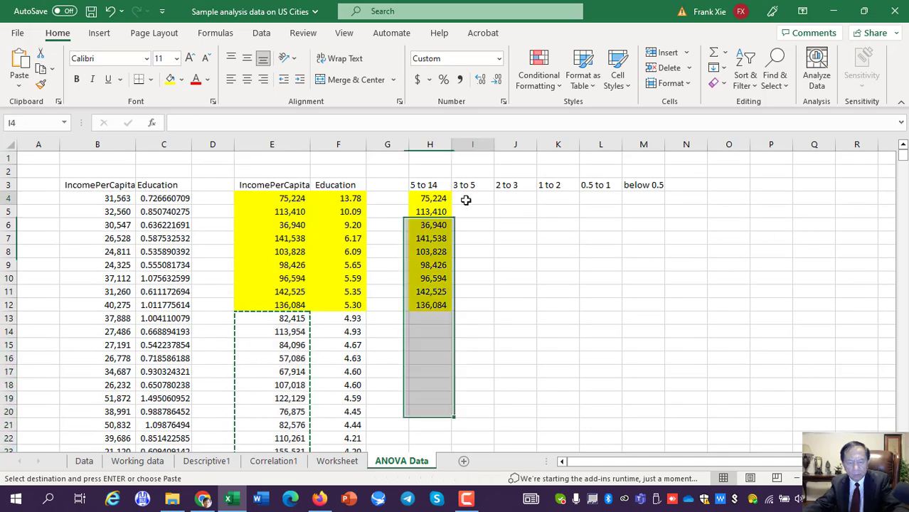
{"action": "key", "text": "ctrl+v"}
- Try to copy the highlighted incomes in E78:E244 into the "2 to 3" column
{"action": "left_click", "coordinate": [514, 200]}
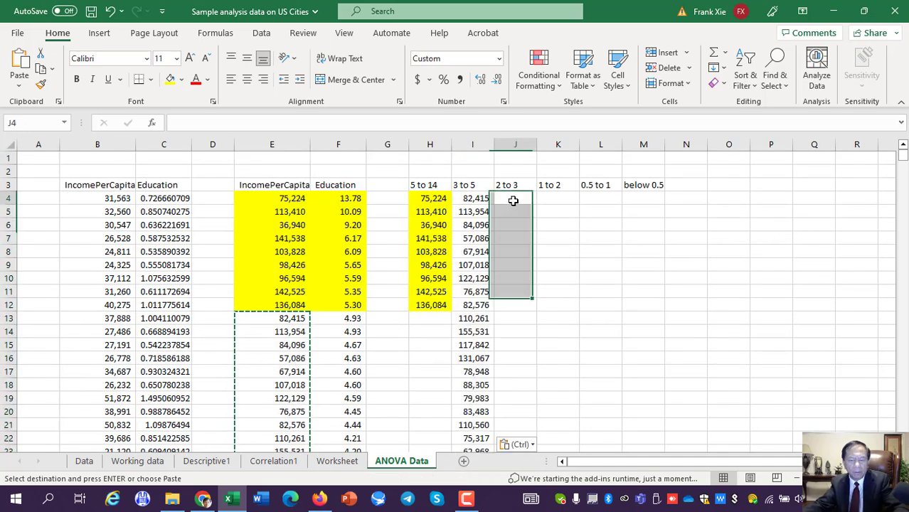
{"action": "left_click", "coordinate": [348, 348]}
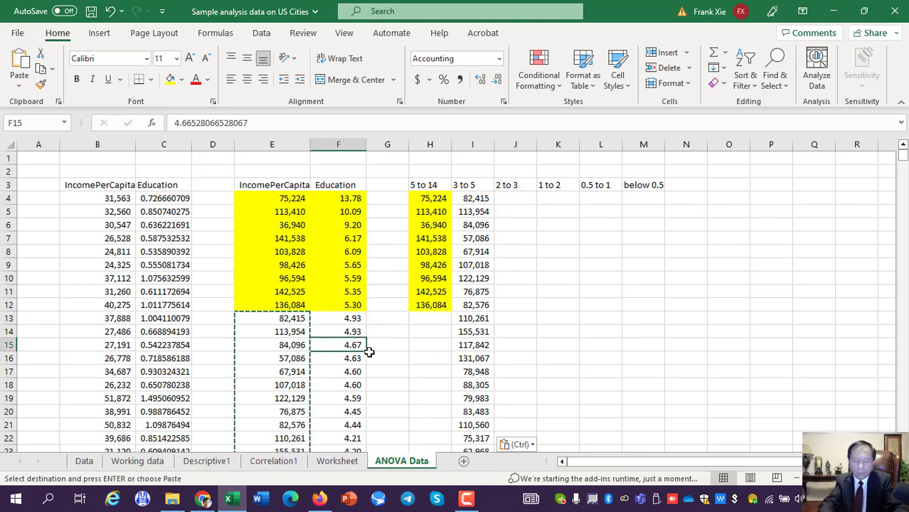
{"action": "key", "text": "Page_Down"}
{"action": "key", "text": "Page_Down"}
{"action": "key", "text": "Page_Down"}
{"action": "key", "text": "Page_Down"}
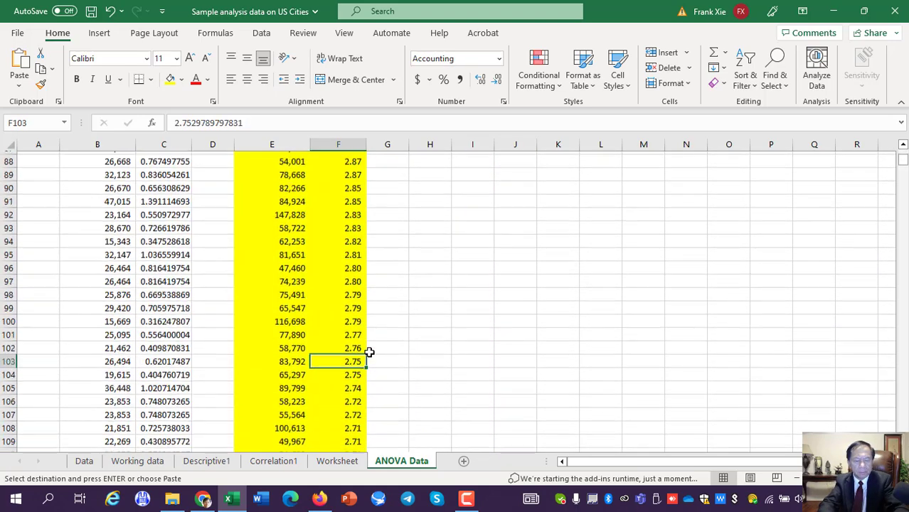
{"action": "key", "text": "Page_Up"}
{"action": "key", "text": "Up"}
{"action": "key", "text": "Up"}
{"action": "key", "text": "Up"}
{"action": "key", "text": "Left"}
{"action": "key", "text": "shift+Down"}
{"action": "key", "text": "shift+Down"}
{"action": "key", "text": "shift+Down"}
{"action": "key", "text": "shift+Down"}
{"action": "key", "text": "shift+Down"}
{"action": "key", "text": "shift+Down"}
{"action": "key", "text": "shift+Down"}
{"action": "key", "text": "shift+Down"}
{"action": "key", "text": "shift+Down"}
{"action": "key", "text": "shift+Down"}
{"action": "key", "text": "shift+Down"}
{"action": "key", "text": "shift+Down"}
{"action": "key", "text": "shift+Down"}
{"action": "key", "text": "shift+Down"}
{"action": "key", "text": "shift+Down"}
{"action": "key", "text": "shift+Down"}
{"action": "key", "text": "shift+Down"}
{"action": "key", "text": "shift+Down"}
{"action": "key", "text": "shift+Down"}
{"action": "key", "text": "shift+Down"}
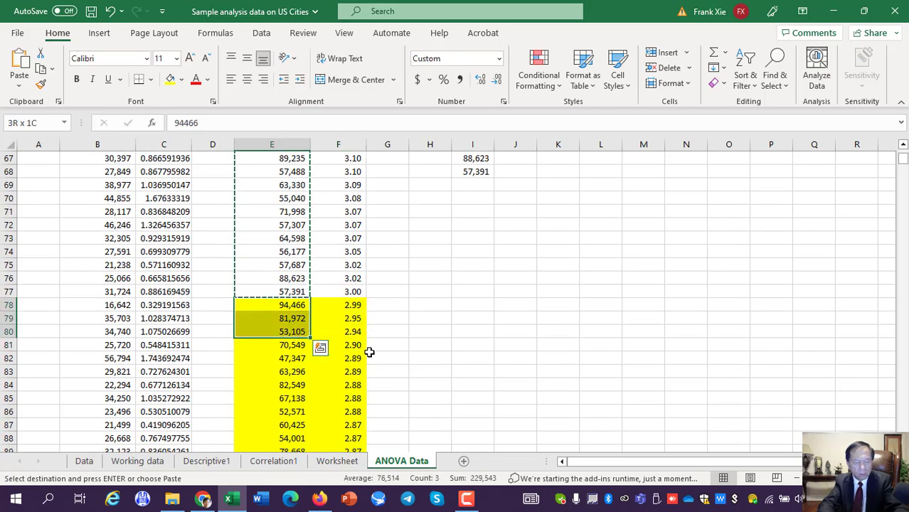
{"action": "key", "text": "shift+Down"}
{"action": "key", "text": "shift+Down"}
{"action": "key", "text": "shift+Down"}
{"action": "key", "text": "shift+Down"}
{"action": "key", "text": "shift+Down"}
{"action": "key", "text": "shift+Down"}
{"action": "key", "text": "shift+Down"}
{"action": "key", "text": "shift+Down"}
{"action": "key", "text": "shift+Down"}
{"action": "key", "text": "shift+Down"}
{"action": "key", "text": "shift+Down"}
{"action": "key", "text": "shift+Down"}
{"action": "key", "text": "shift+Down"}
{"action": "key", "text": "shift+Down"}
{"action": "key", "text": "shift+Down"}
{"action": "key", "text": "shift+Down"}
{"action": "key", "text": "shift+Down"}
{"action": "key", "text": "shift+Down"}
{"action": "key", "text": "shift+Down"}
{"action": "key", "text": "shift+Down"}
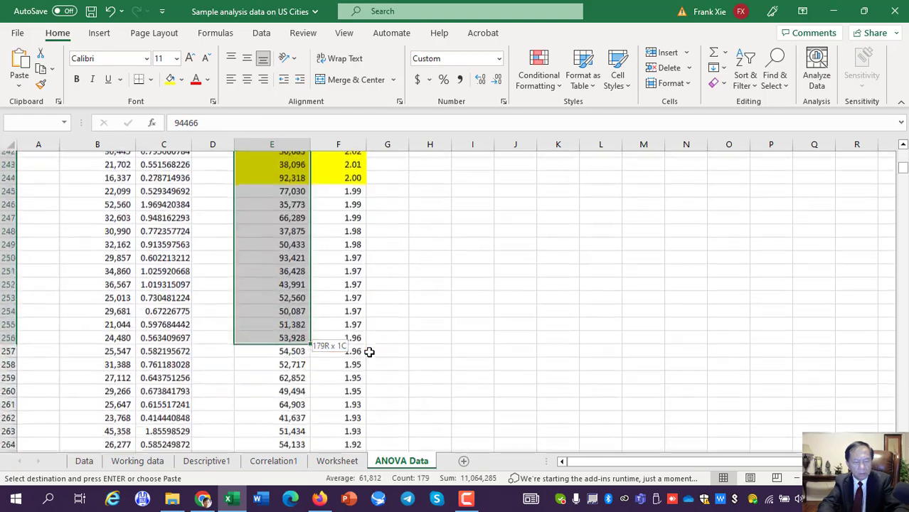
{"action": "key", "text": "shift+Page_Up"}
{"action": "key", "text": "shift+Down"}
{"action": "key", "text": "shift+Down"}
{"action": "key", "text": "shift+Down"}
{"action": "key", "text": "shift+Down"}
{"action": "key", "text": "shift+Down"}
{"action": "key", "text": "shift+Down"}
{"action": "key", "text": "shift+Down"}
{"action": "key", "text": "shift+Down"}
{"action": "key", "text": "shift+Down"}
{"action": "key", "text": "shift+Down"}
{"action": "key", "text": "shift+Down"}
{"action": "key", "text": "shift+Down"}
{"action": "key", "text": "shift+Down"}
{"action": "key", "text": "shift+Down"}
{"action": "key", "text": "shift+Down"}
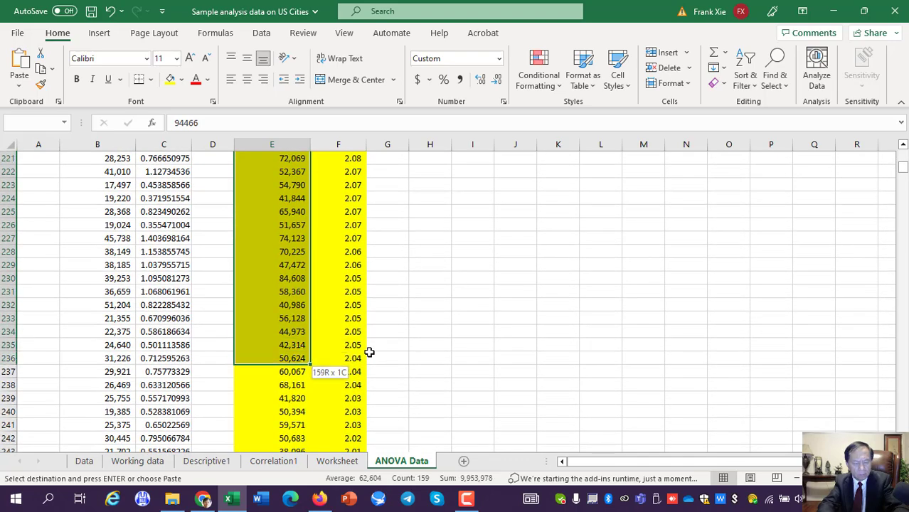
{"action": "key", "text": "shift+Up"}
{"action": "key", "text": "shift+Up"}
{"action": "key", "text": "shift+Up"}
{"action": "key", "text": "shift+Up"}
{"action": "key", "text": "shift+Up"}
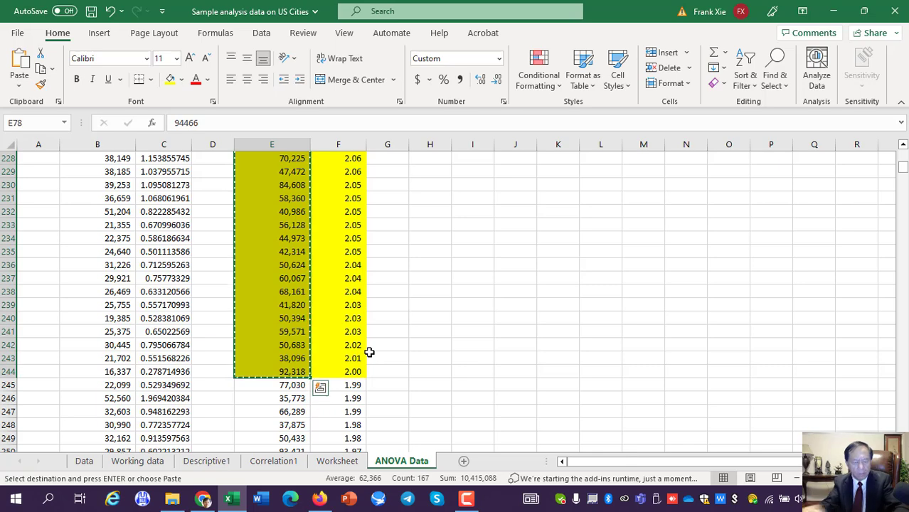
{"action": "left_click_drag", "start_coordinate": [903, 174], "coordinate": [840, 175]}
{"action": "scroll", "coordinate": [818, 201], "scroll_direction": "up", "scroll_amount": 4}
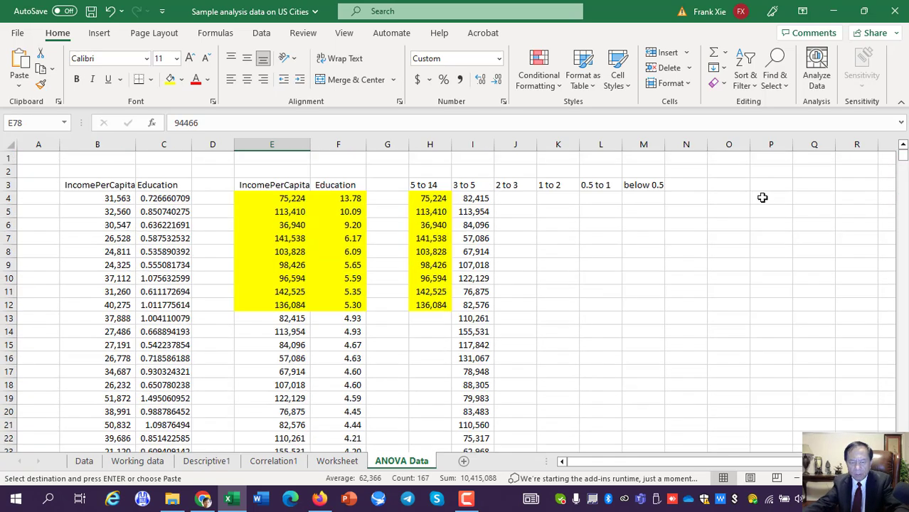
{"action": "left_click", "coordinate": [508, 196]}
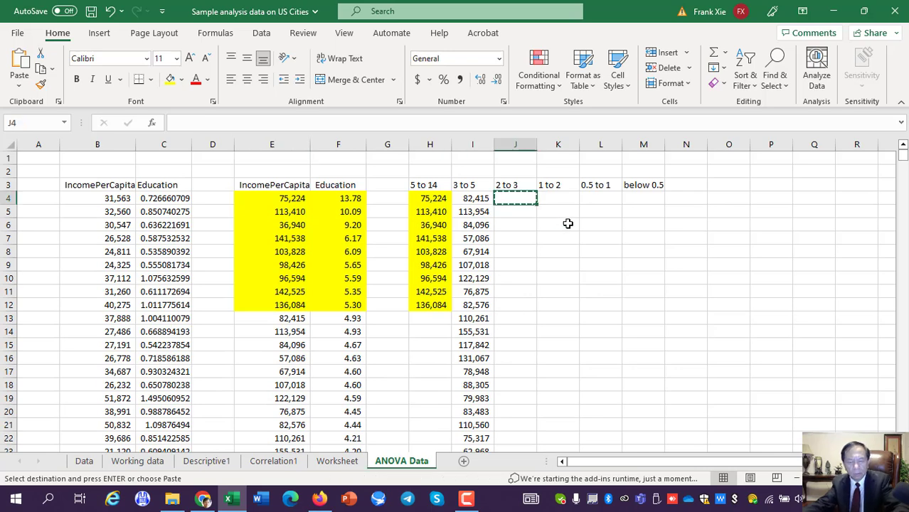
{"action": "left_click", "coordinate": [555, 216]}
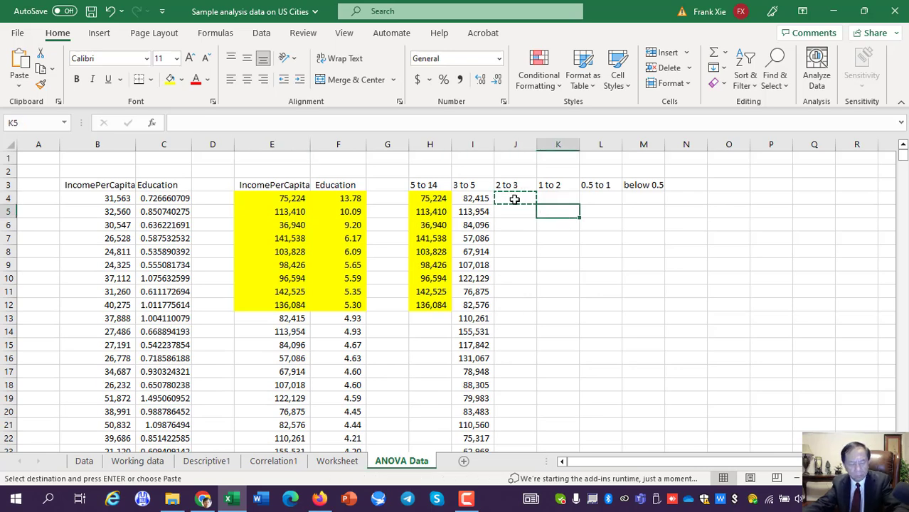
{"action": "key", "text": "ctrl+v"}
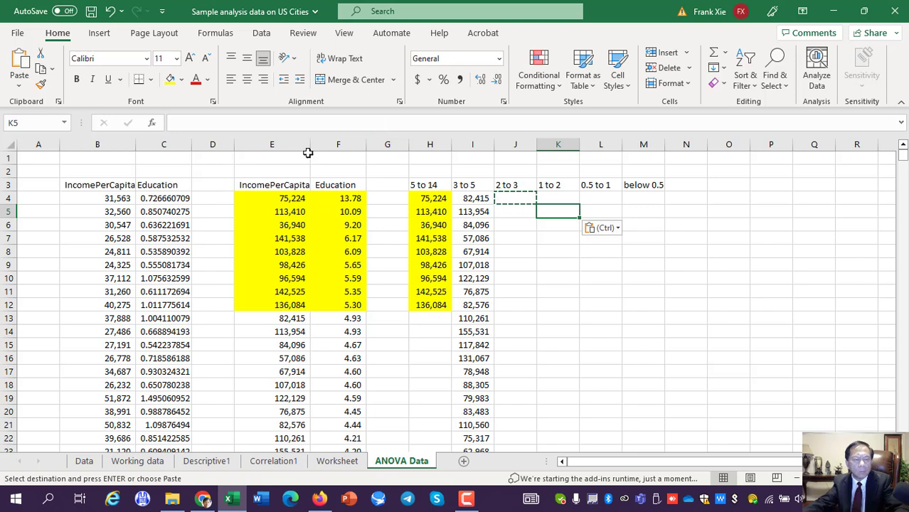
- Undo the last two pastes and redo the one that fills the "3 to 5" column
{"action": "left_click", "coordinate": [112, 11]}
{"action": "left_click", "coordinate": [111, 12]}
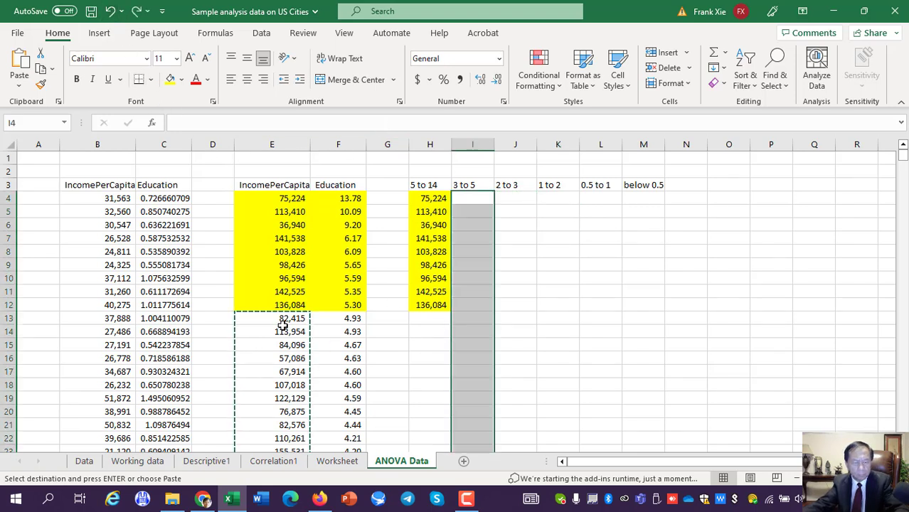
{"action": "left_click", "coordinate": [138, 12]}
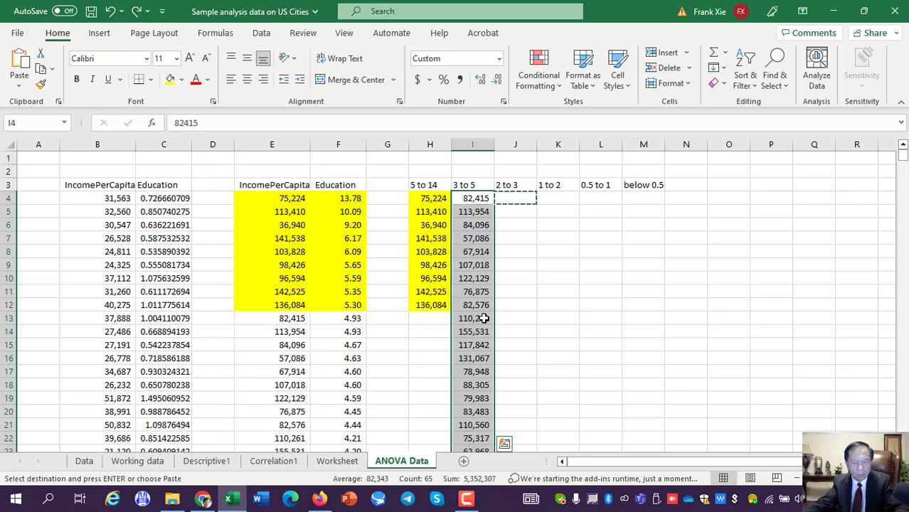
- Copy the highlighted incomes in E78:E244 into the "2 to 3" column, starting at J4
{"action": "scroll", "coordinate": [351, 362], "scroll_direction": "down", "scroll_amount": 1}
{"action": "scroll", "coordinate": [351, 362], "scroll_direction": "down", "scroll_amount": 11}
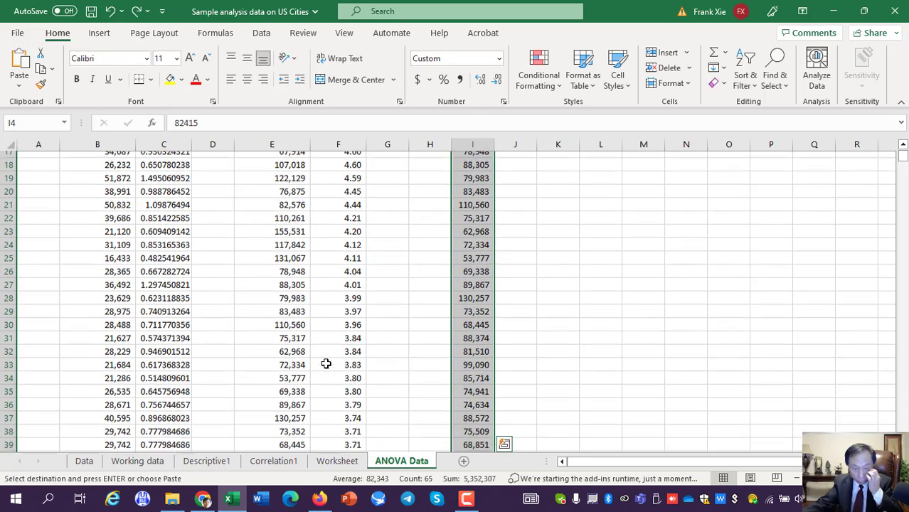
{"action": "scroll", "coordinate": [325, 364], "scroll_direction": "down", "scroll_amount": 10}
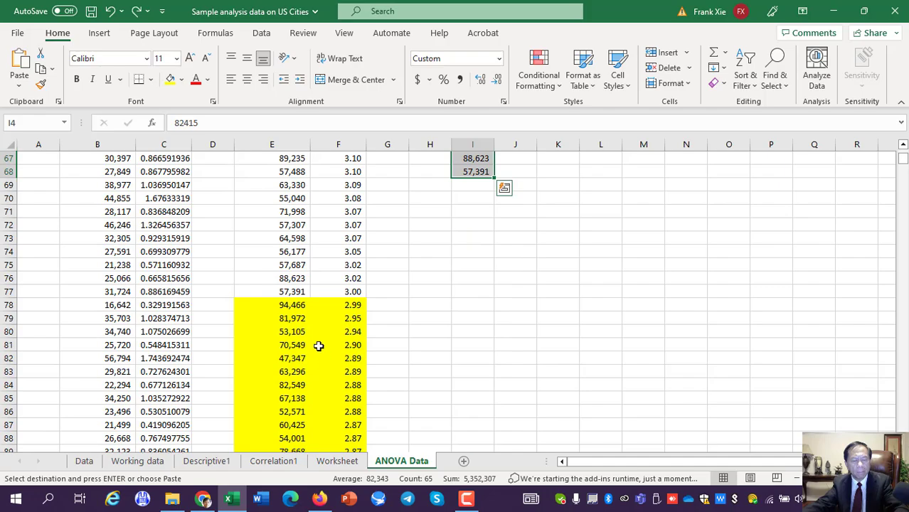
{"action": "left_click", "coordinate": [290, 306]}
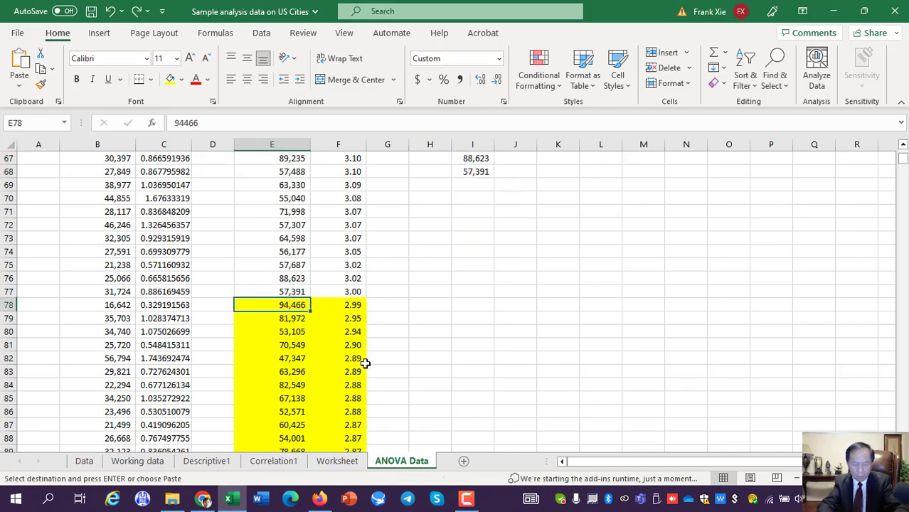
{"action": "key", "text": "shift+Page_Down"}
{"action": "key", "text": "shift+Page_Down"}
{"action": "key", "text": "shift+Page_Down"}
{"action": "key", "text": "shift+Page_Down"}
{"action": "key", "text": "shift+Page_Down"}
{"action": "key", "text": "shift+Page_Down"}
{"action": "key", "text": "shift+Page_Down"}
{"action": "key", "text": "shift+Page_Down"}
{"action": "key", "text": "shift+Page_Down"}
{"action": "key", "text": "shift+Page_Up"}
{"action": "key", "text": "shift+Up"}
{"action": "key", "text": "shift+Up"}
{"action": "key", "text": "shift+Up"}
{"action": "key", "text": "shift+Up"}
{"action": "key", "text": "shift+Up"}
{"action": "key", "text": "shift+Up"}
{"action": "key", "text": "shift+Up"}
{"action": "key", "text": "shift+Up"}
{"action": "key", "text": "shift+Up"}
{"action": "key", "text": "shift+Up"}
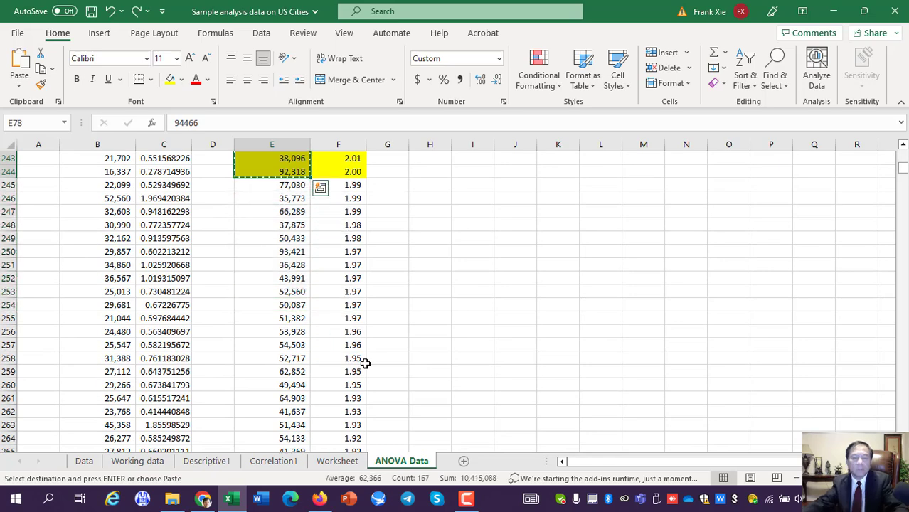
{"action": "left_click_drag", "start_coordinate": [903, 174], "coordinate": [903, 147]}
{"action": "left_click", "coordinate": [515, 202]}
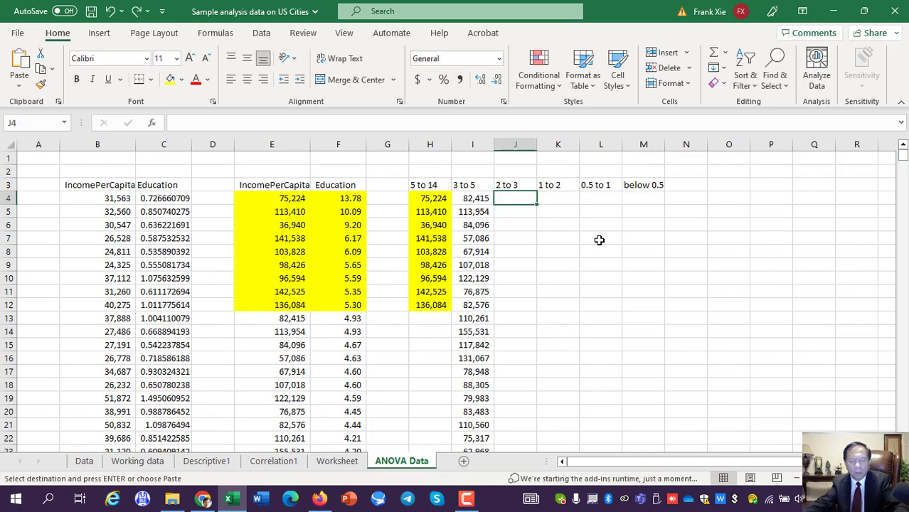
{"action": "key", "text": "ctrl+v"}
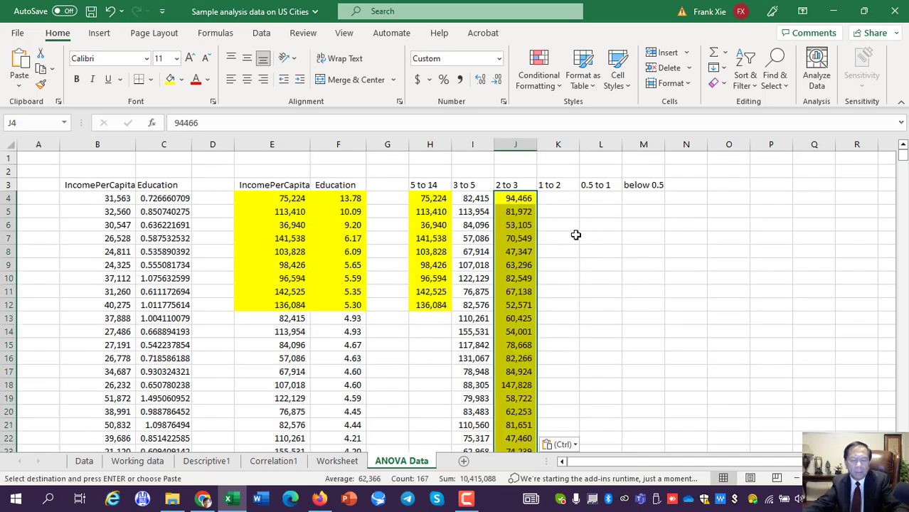
- Copy the unhighlighted incomes in E245:E1081 into the "1 to 2" column, starting at K4, and save the workbook
{"action": "left_click", "coordinate": [344, 346]}
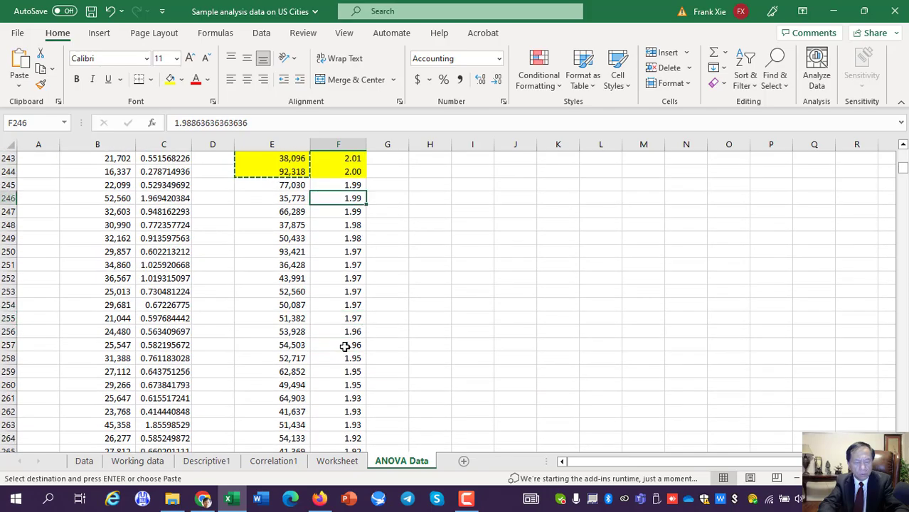
{"action": "key", "text": "shift+Down"}
{"action": "key", "text": "shift+Down"}
{"action": "key", "text": "shift+Down"}
{"action": "key", "text": "shift+Down"}
{"action": "key", "text": "shift+Down"}
{"action": "key", "text": "shift+Down"}
{"action": "key", "text": "shift+Down"}
{"action": "key", "text": "shift+Down"}
{"action": "key", "text": "shift+Down"}
{"action": "key", "text": "shift+Down"}
{"action": "key", "text": "shift+Down"}
{"action": "key", "text": "shift+Down"}
{"action": "key", "text": "shift+Down"}
{"action": "key", "text": "shift+Down"}
{"action": "key", "text": "shift+Down"}
{"action": "key", "text": "shift+Down"}
{"action": "key", "text": "shift+Down"}
{"action": "key", "text": "shift+Down"}
{"action": "key", "text": "shift+Down"}
{"action": "key", "text": "shift+Down"}
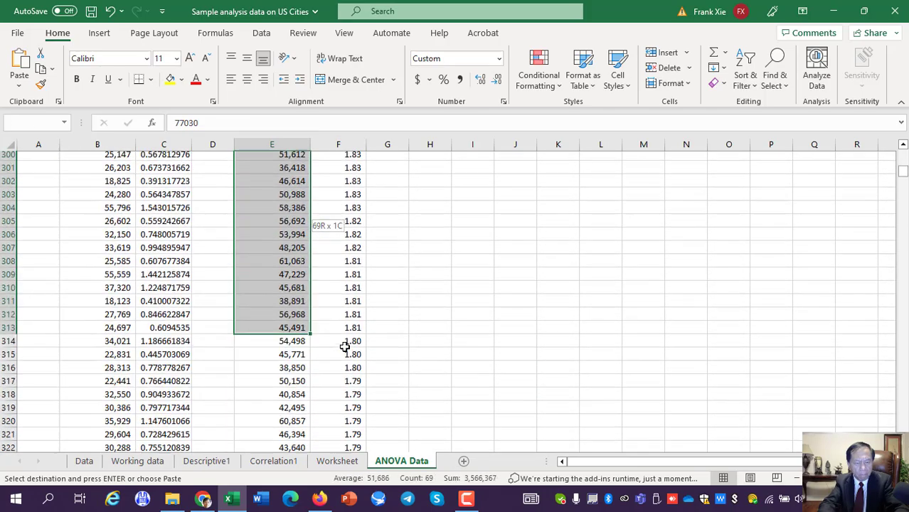
{"action": "key", "text": "shift+Down"}
{"action": "key", "text": "shift+Down"}
{"action": "key", "text": "shift+Down"}
{"action": "key", "text": "shift+Down"}
{"action": "key", "text": "shift+Down"}
{"action": "key", "text": "shift+Down"}
{"action": "key", "text": "shift+Down"}
{"action": "key", "text": "shift+Down"}
{"action": "key", "text": "shift+Down"}
{"action": "key", "text": "shift+Down"}
{"action": "key", "text": "shift+Down"}
{"action": "key", "text": "shift+Down"}
{"action": "key", "text": "shift+Down"}
{"action": "key", "text": "shift+Down"}
{"action": "key", "text": "shift+Down"}
{"action": "key", "text": "shift+Down"}
{"action": "key", "text": "shift+Down"}
{"action": "key", "text": "shift+Down"}
{"action": "key", "text": "shift+Down"}
{"action": "key", "text": "shift+Down"}
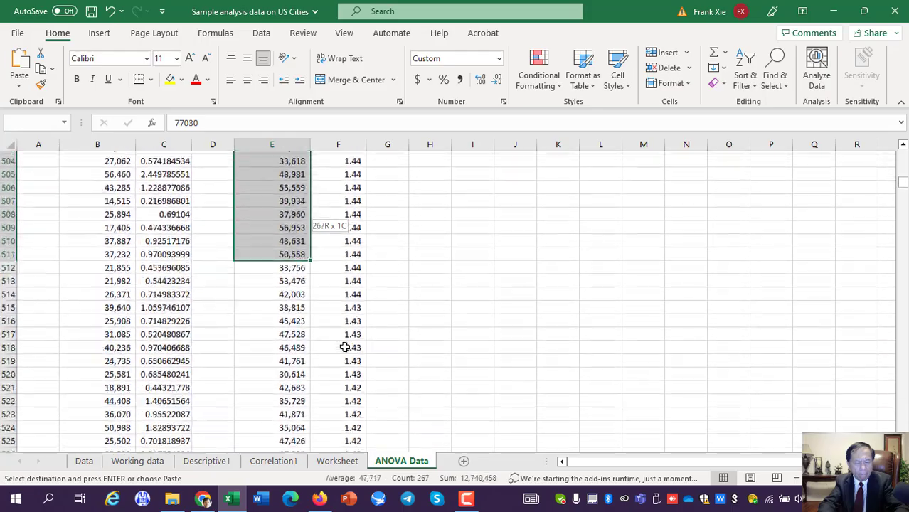
{"action": "key", "text": "shift+Down"}
{"action": "key", "text": "shift+Down"}
{"action": "key", "text": "shift+Down"}
{"action": "key", "text": "shift+Down"}
{"action": "key", "text": "shift+Down"}
{"action": "key", "text": "shift+Down"}
{"action": "key", "text": "shift+Down"}
{"action": "key", "text": "shift+Down"}
{"action": "key", "text": "shift+Down"}
{"action": "key", "text": "shift+Down"}
{"action": "key", "text": "shift+Down"}
{"action": "key", "text": "shift+Down"}
{"action": "key", "text": "shift+Down"}
{"action": "key", "text": "shift+Down"}
{"action": "key", "text": "shift+Down"}
{"action": "key", "text": "shift+Down"}
{"action": "key", "text": "shift+Down"}
{"action": "key", "text": "shift+Down"}
{"action": "key", "text": "shift+Down"}
{"action": "key", "text": "shift+Down"}
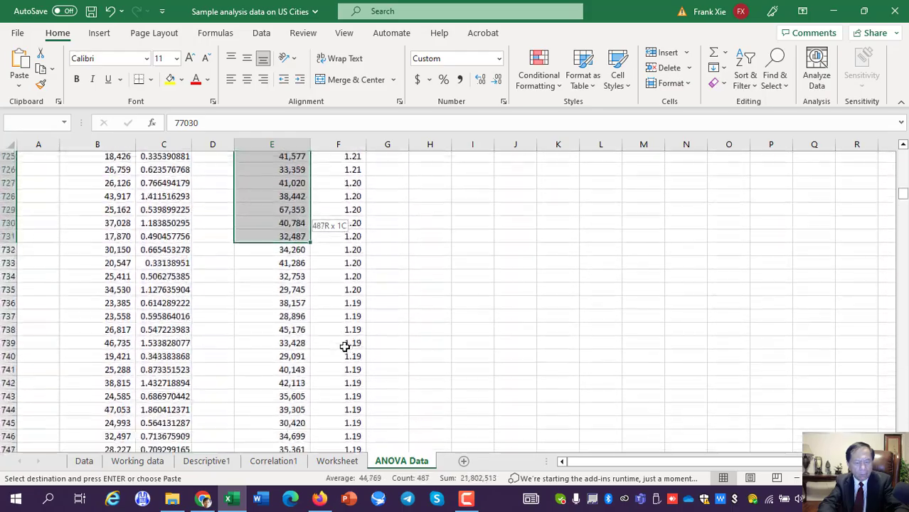
{"action": "key", "text": "shift+Down"}
{"action": "key", "text": "shift+Down"}
{"action": "key", "text": "shift+Down"}
{"action": "key", "text": "shift+Down"}
{"action": "key", "text": "shift+Down"}
{"action": "key", "text": "shift+Down"}
{"action": "key", "text": "shift+Down"}
{"action": "key", "text": "shift+Down"}
{"action": "key", "text": "shift+Down"}
{"action": "key", "text": "shift+Down"}
{"action": "key", "text": "shift+Down"}
{"action": "key", "text": "shift+Down"}
{"action": "key", "text": "shift+Down"}
{"action": "key", "text": "shift+Down"}
{"action": "key", "text": "shift+Down"}
{"action": "key", "text": "shift+Down"}
{"action": "key", "text": "shift+Down"}
{"action": "key", "text": "shift+Down"}
{"action": "key", "text": "shift+Down"}
{"action": "key", "text": "shift+Down"}
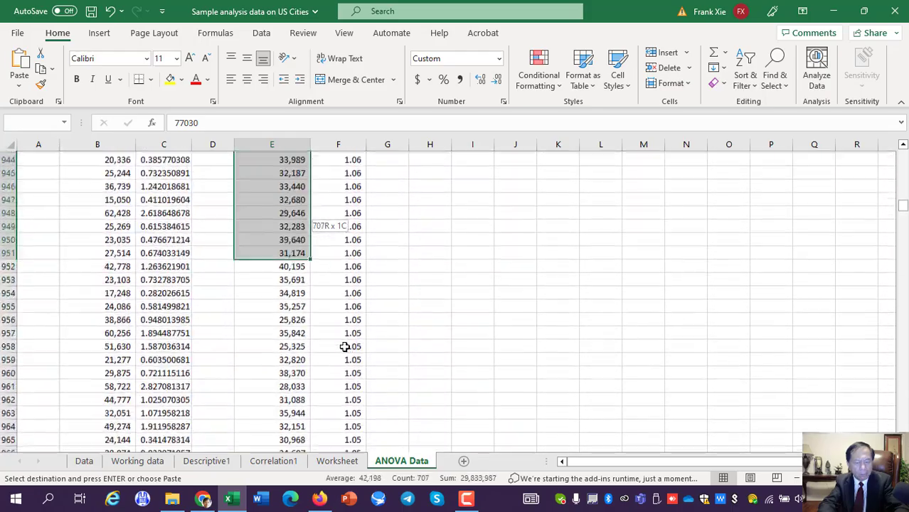
{"action": "key", "text": "shift+Down"}
{"action": "key", "text": "shift+Down"}
{"action": "key", "text": "shift+Down"}
{"action": "key", "text": "shift+Down"}
{"action": "key", "text": "shift+Down"}
{"action": "key", "text": "shift+Down"}
{"action": "key", "text": "shift+Down"}
{"action": "key", "text": "shift+Down"}
{"action": "key", "text": "shift+Down"}
{"action": "key", "text": "shift+Down"}
{"action": "key", "text": "shift+Down"}
{"action": "key", "text": "shift+Down"}
{"action": "key", "text": "shift+Down"}
{"action": "key", "text": "shift+Down"}
{"action": "key", "text": "shift+Down"}
{"action": "key", "text": "shift+Down"}
{"action": "key", "text": "shift+Down"}
{"action": "key", "text": "shift+Down"}
{"action": "key", "text": "shift+Down"}
{"action": "key", "text": "shift+Down"}
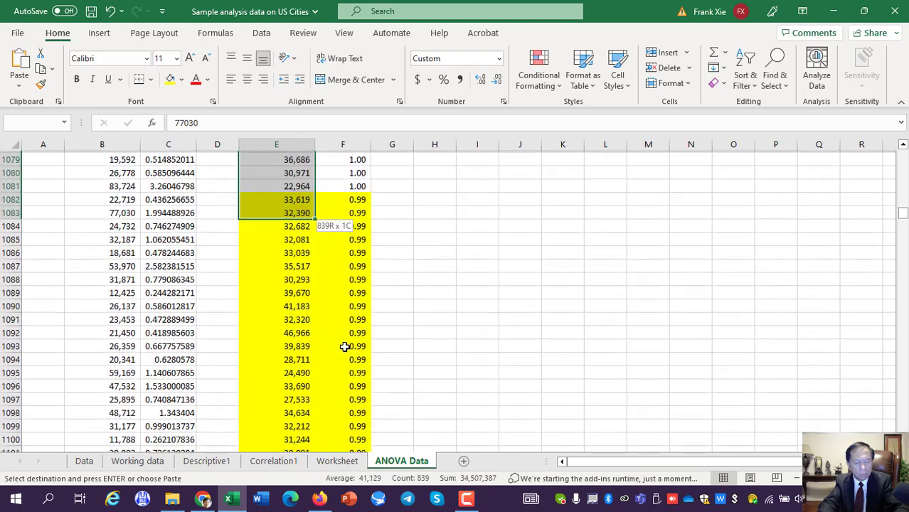
{"action": "key", "text": "shift+Up"}
{"action": "key", "text": "shift+Up"}
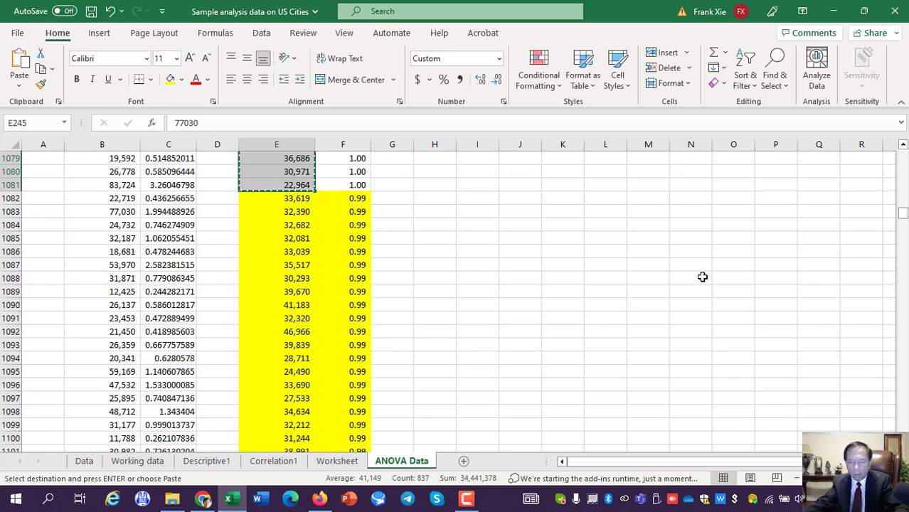
{"action": "left_click_drag", "start_coordinate": [901, 213], "coordinate": [902, 149]}
{"action": "left_click", "coordinate": [567, 199]}
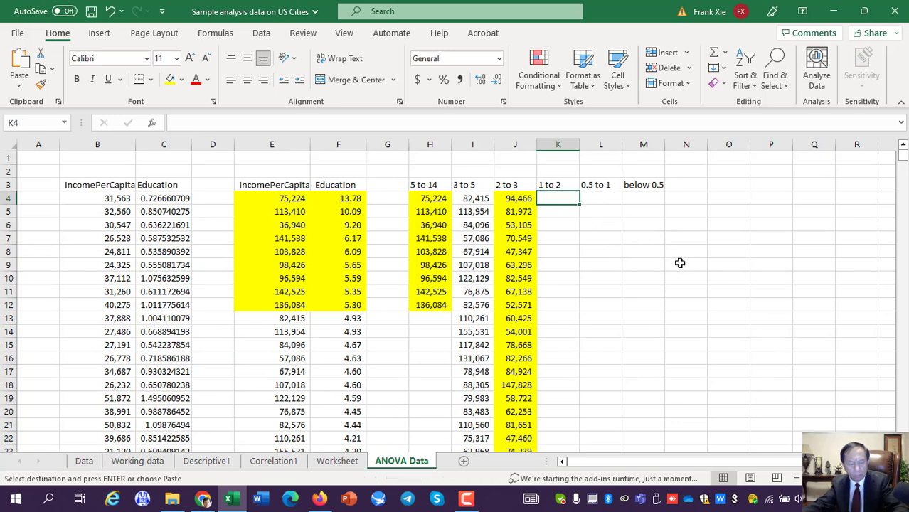
{"action": "key", "text": "ctrl+v"}
{"action": "left_click", "coordinate": [604, 202]}
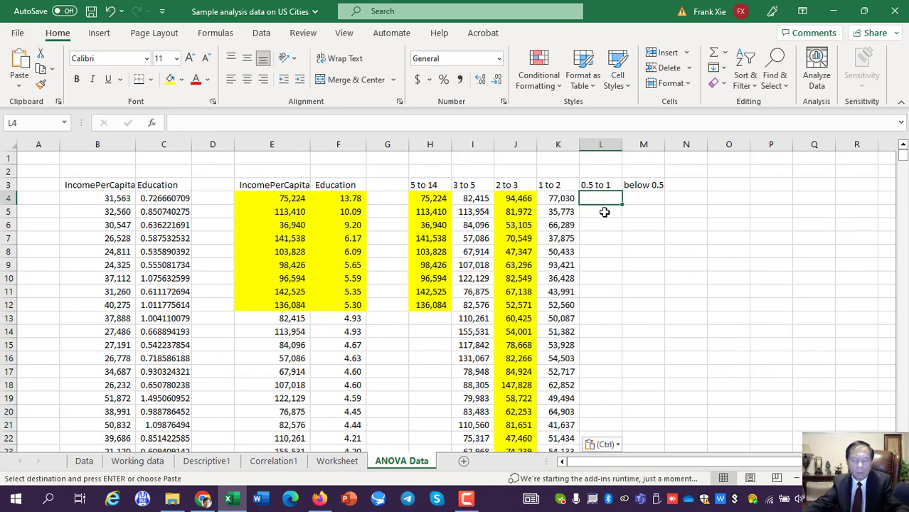
{"action": "key", "text": "ctrl+s"}
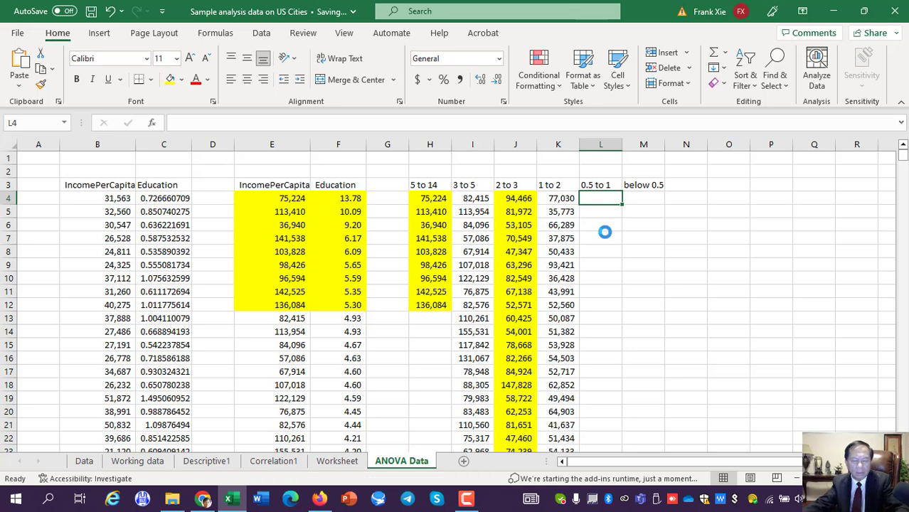
- Select and copy the highlighted incomes in E1082:E3564, whose education values lie between 0.5 and 1
{"action": "left_click", "coordinate": [416, 332]}
{"action": "key", "text": "Page_Down"}
{"action": "key", "text": "Page_Down"}
{"action": "key", "text": "Page_Down"}
{"action": "key", "text": "Page_Down"}
{"action": "key", "text": "Page_Down"}
{"action": "key", "text": "Page_Down"}
{"action": "key", "text": "Page_Down"}
{"action": "key", "text": "Page_Down"}
{"action": "key", "text": "Page_Down"}
{"action": "key", "text": "Page_Down"}
{"action": "key", "text": "Page_Down"}
{"action": "key", "text": "Page_Down"}
{"action": "key", "text": "Page_Down"}
{"action": "key", "text": "Page_Down"}
{"action": "key", "text": "Page_Down"}
{"action": "key", "text": "Page_Down"}
{"action": "key", "text": "Page_Down"}
{"action": "key", "text": "Page_Down"}
{"action": "key", "text": "Page_Down"}
{"action": "key", "text": "Page_Down"}
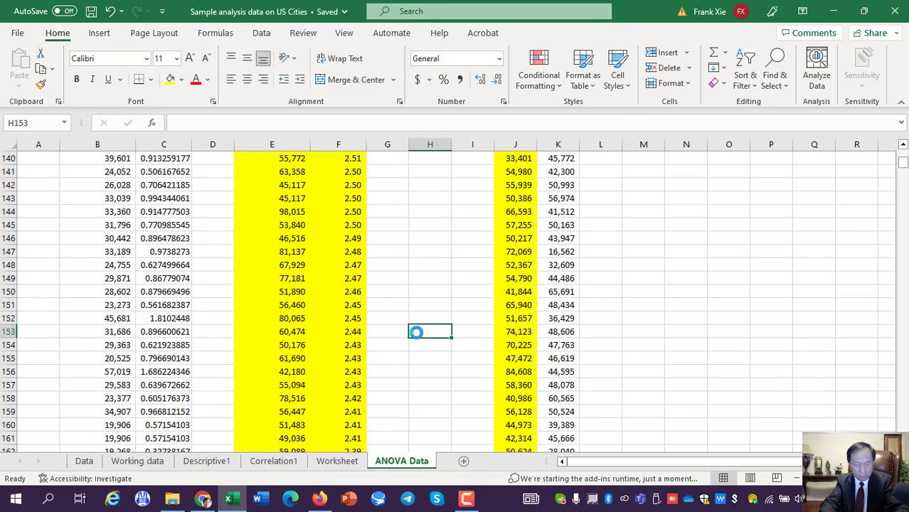
{"action": "key", "text": "Page_Down"}
{"action": "key", "text": "Page_Down"}
{"action": "key", "text": "Page_Down"}
{"action": "key", "text": "Page_Down"}
{"action": "key", "text": "Page_Down"}
{"action": "key", "text": "Page_Down"}
{"action": "key", "text": "Page_Down"}
{"action": "key", "text": "Page_Down"}
{"action": "key", "text": "Page_Down"}
{"action": "key", "text": "Page_Down"}
{"action": "key", "text": "Page_Down"}
{"action": "key", "text": "Page_Down"}
{"action": "key", "text": "Page_Down"}
{"action": "key", "text": "Page_Down"}
{"action": "key", "text": "Page_Down"}
{"action": "key", "text": "Page_Down"}
{"action": "key", "text": "Page_Down"}
{"action": "key", "text": "Page_Down"}
{"action": "key", "text": "Page_Down"}
{"action": "key", "text": "Page_Down"}
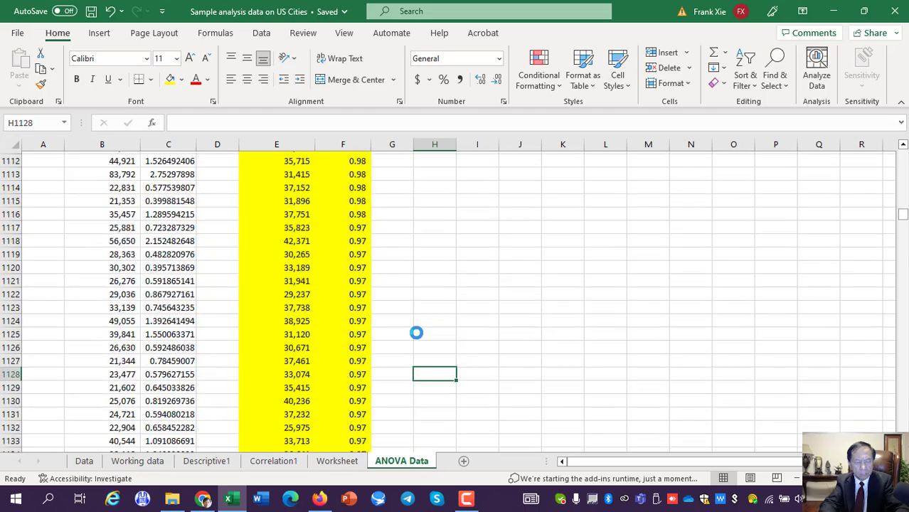
{"action": "key", "text": "Page_Down"}
{"action": "key", "text": "Page_Down"}
{"action": "key", "text": "Page_Down"}
{"action": "key", "text": "Page_Down"}
{"action": "key", "text": "Page_Down"}
{"action": "key", "text": "Page_Down"}
{"action": "key", "text": "Page_Down"}
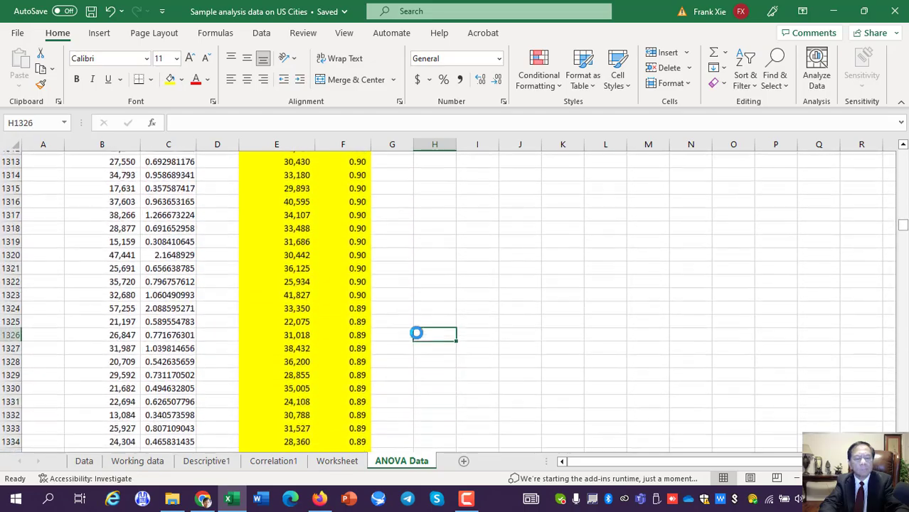
{"action": "key", "text": "Page_Up"}
{"action": "key", "text": "Page_Up"}
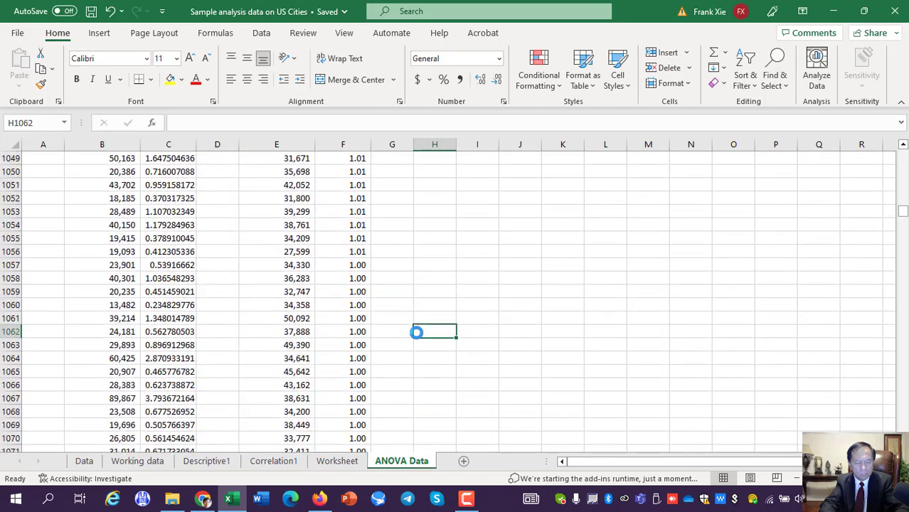
{"action": "key", "text": "Left"}
{"action": "key", "text": "Left"}
{"action": "key", "text": "Up"}
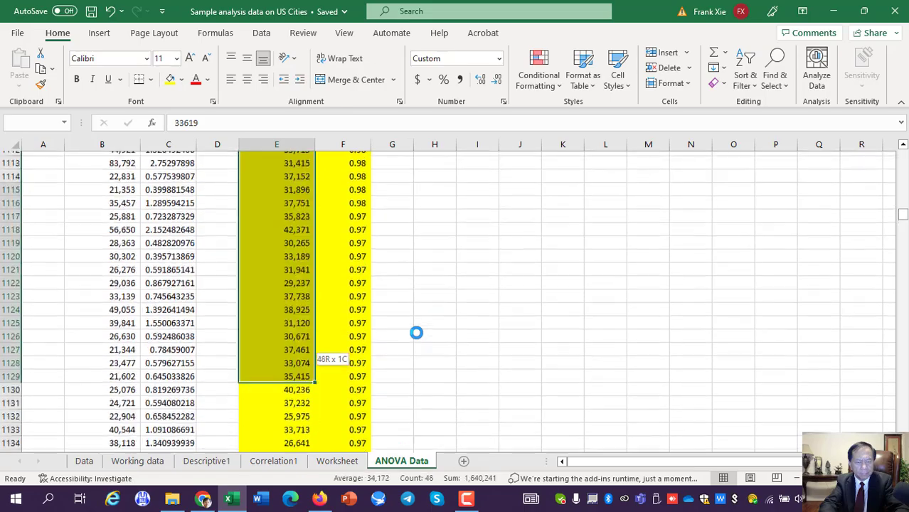
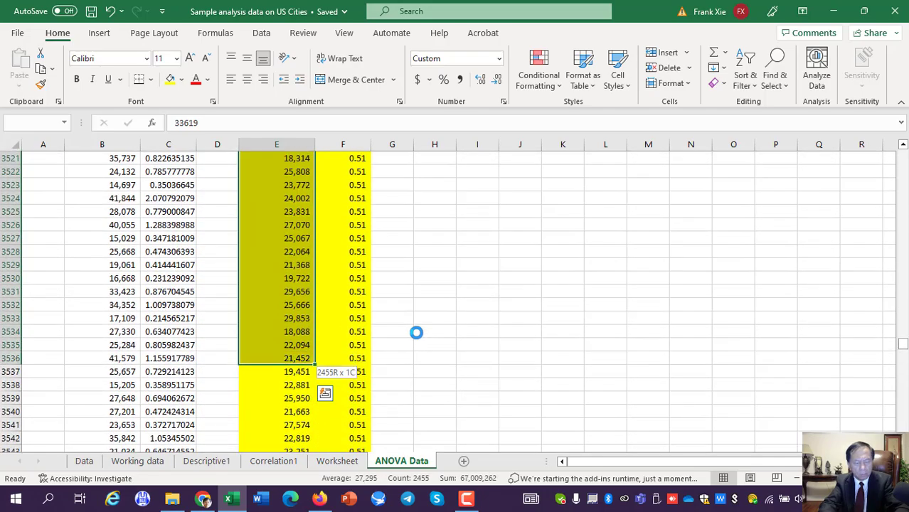
{"action": "key", "text": "shift+Down"}
{"action": "key", "text": "shift+Down"}
{"action": "key", "text": "shift+Down"}
{"action": "key", "text": "shift+Down"}
{"action": "key", "text": "shift+Down"}
{"action": "key", "text": "shift+Down"}
{"action": "key", "text": "shift+Down"}
{"action": "key", "text": "shift+Down"}
{"action": "key", "text": "shift+Down"}
{"action": "key", "text": "shift+Down"}
{"action": "key", "text": "shift+Down"}
{"action": "key", "text": "shift+Down"}
{"action": "key", "text": "shift+Down"}
{"action": "key", "text": "shift+Down"}
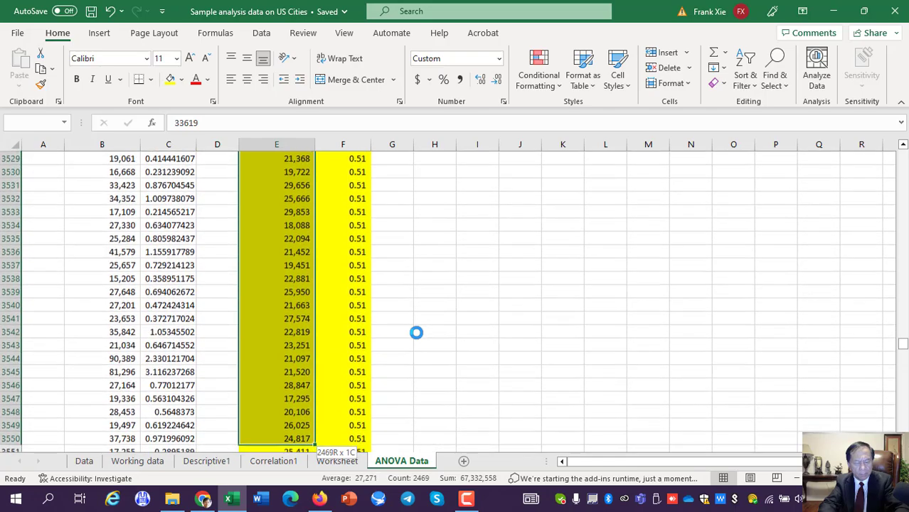
{"action": "key", "text": "shift+Down"}
{"action": "key", "text": "shift+Down"}
{"action": "key", "text": "shift+Down"}
{"action": "key", "text": "shift+Down"}
{"action": "key", "text": "shift+Down"}
{"action": "key", "text": "shift+Down"}
{"action": "key", "text": "shift+Down"}
{"action": "key", "text": "shift+Down"}
{"action": "key", "text": "shift+Down"}
{"action": "key", "text": "shift+Down"}
{"action": "key", "text": "shift+Down"}
{"action": "key", "text": "shift+Down"}
{"action": "key", "text": "shift+Down"}
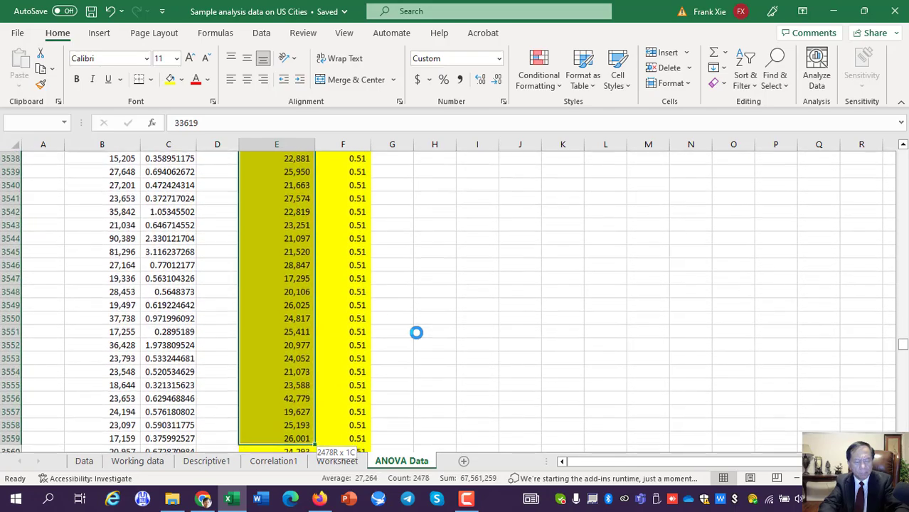
{"action": "key", "text": "shift+Down"}
{"action": "key", "text": "shift+Down"}
{"action": "key", "text": "shift+Down"}
{"action": "key", "text": "shift+Down"}
{"action": "key", "text": "shift+Down"}
{"action": "key", "text": "shift+Down"}
{"action": "key", "text": "shift+Down"}
{"action": "key", "text": "shift+Up"}
{"action": "key", "text": "shift+Up"}
{"action": "key", "text": "shift+Up"}
{"action": "key", "text": "shift+Up"}
{"action": "key", "text": "shift+Up"}
{"action": "key", "text": "shift+Up"}
{"action": "key", "text": "shift+Up"}
{"action": "key", "text": "shift+Up"}
{"action": "key", "text": "shift+Up"}
{"action": "key", "text": "shift+Down"}
{"action": "key", "text": "ctrl+c"}
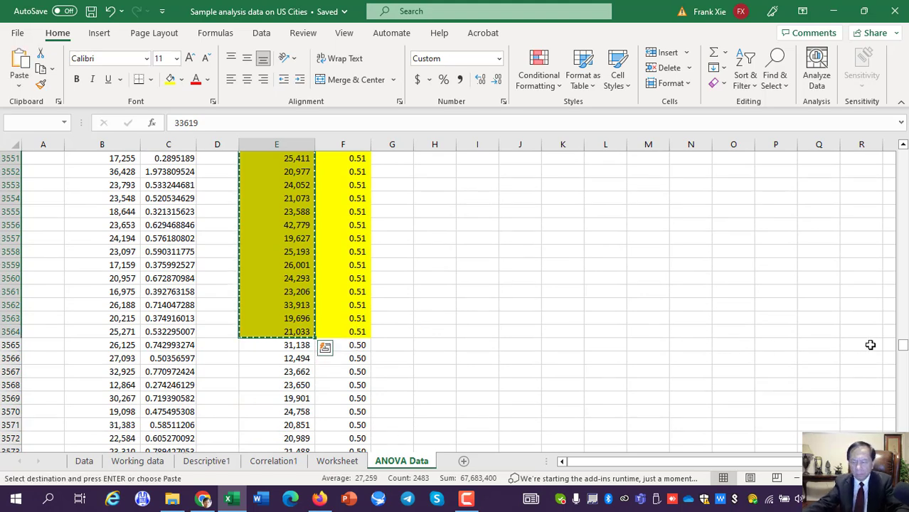
- Paste the copied incomes into the "0.5 to 1" column, starting at L4, and save the workbook
{"action": "left_click_drag", "start_coordinate": [902, 345], "coordinate": [902, 155]}
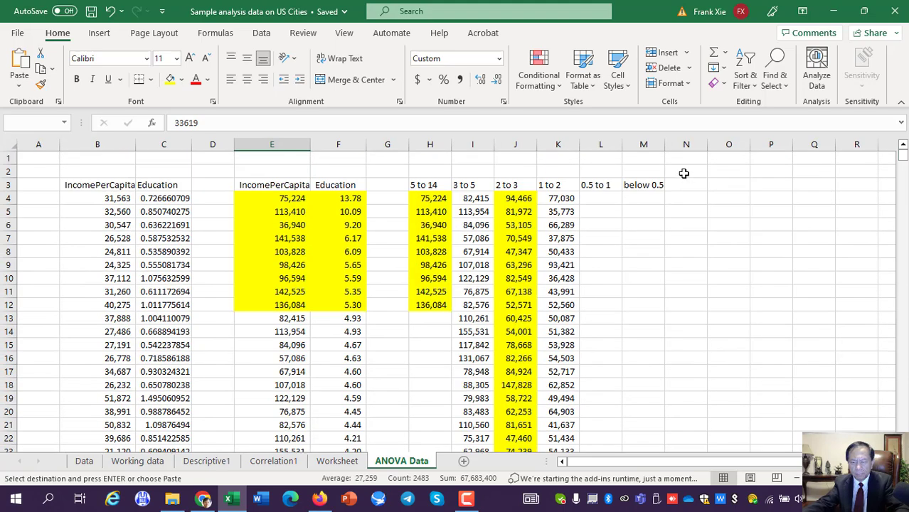
{"action": "left_click", "coordinate": [606, 200]}
{"action": "key", "text": "ctrl+v"}
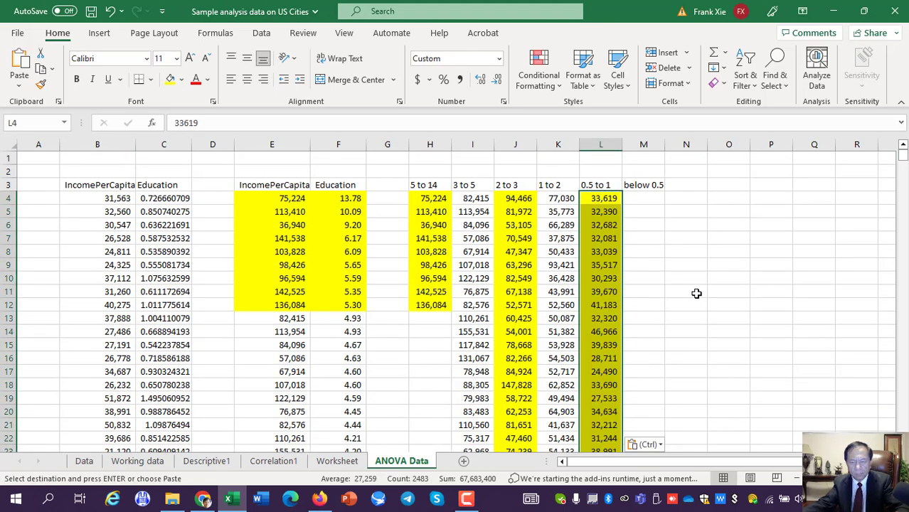
{"action": "left_click", "coordinate": [640, 200]}
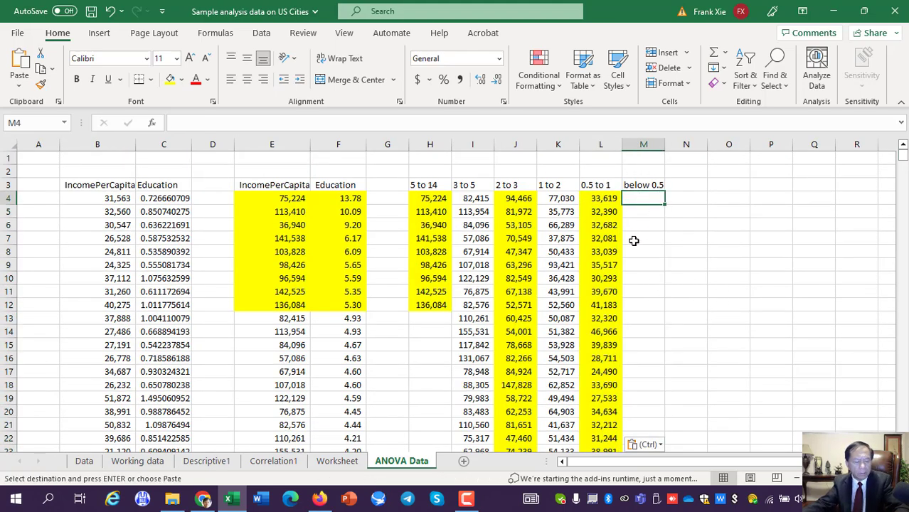
{"action": "key", "text": "ctrl+s"}
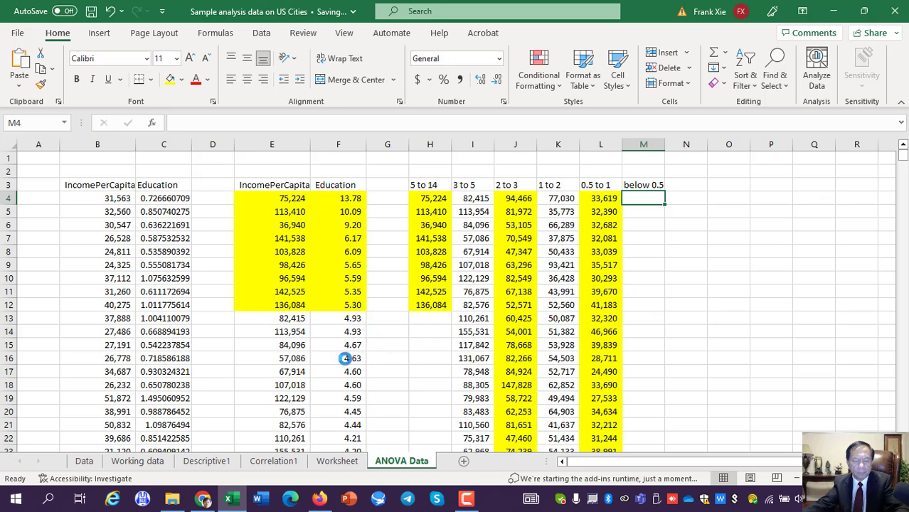
- Select the unhighlighted incomes in column E for the "below 0.5" group, starting at E3565 and extending down through the remaining rows
{"action": "left_click", "coordinate": [294, 386]}
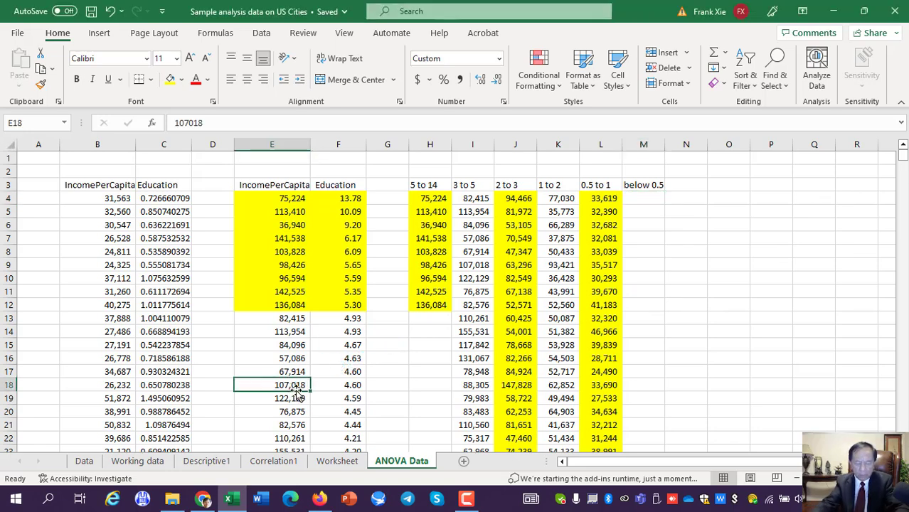
{"action": "key", "text": "Page_Down"}
{"action": "key", "text": "Page_Down"}
{"action": "key", "text": "Page_Down"}
{"action": "key", "text": "Page_Down"}
{"action": "key", "text": "Page_Down"}
{"action": "key", "text": "Page_Down"}
{"action": "key", "text": "Page_Down"}
{"action": "key", "text": "Page_Down"}
{"action": "key", "text": "Page_Down"}
{"action": "key", "text": "Page_Down"}
{"action": "key", "text": "Page_Down"}
{"action": "key", "text": "Page_Down"}
{"action": "key", "text": "Page_Down"}
{"action": "key", "text": "Page_Down"}
{"action": "key", "text": "Page_Down"}
{"action": "key", "text": "Page_Down"}
{"action": "key", "text": "Page_Down"}
{"action": "key", "text": "Page_Down"}
{"action": "key", "text": "Page_Down"}
{"action": "key", "text": "Page_Down"}
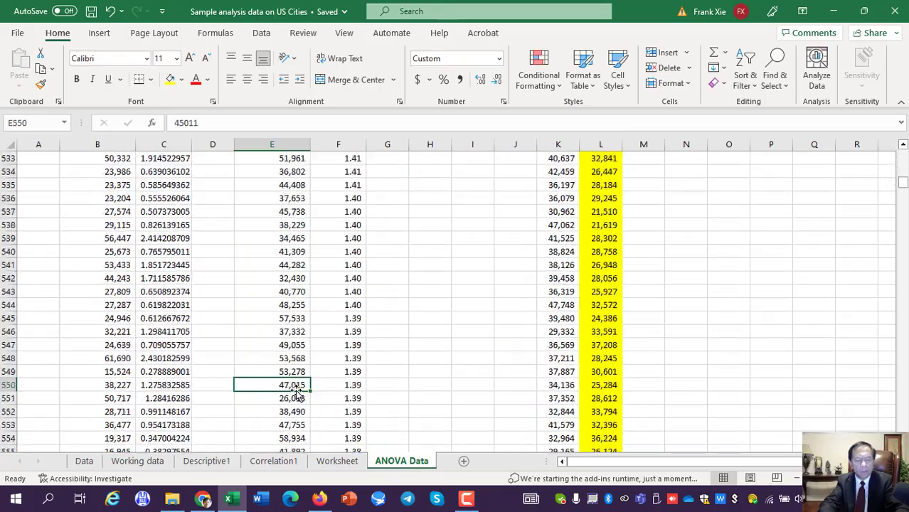
{"action": "key", "text": "Page_Down"}
{"action": "key", "text": "Page_Down"}
{"action": "key", "text": "Page_Down"}
{"action": "key", "text": "Page_Down"}
{"action": "key", "text": "Page_Down"}
{"action": "key", "text": "Page_Down"}
{"action": "key", "text": "Page_Down"}
{"action": "key", "text": "Page_Down"}
{"action": "key", "text": "Page_Down"}
{"action": "key", "text": "Page_Down"}
{"action": "key", "text": "Page_Down"}
{"action": "key", "text": "Page_Down"}
{"action": "key", "text": "Page_Down"}
{"action": "key", "text": "Page_Down"}
{"action": "key", "text": "Page_Down"}
{"action": "key", "text": "Page_Down"}
{"action": "key", "text": "Page_Down"}
{"action": "key", "text": "Page_Down"}
{"action": "key", "text": "Page_Down"}
{"action": "key", "text": "Page_Down"}
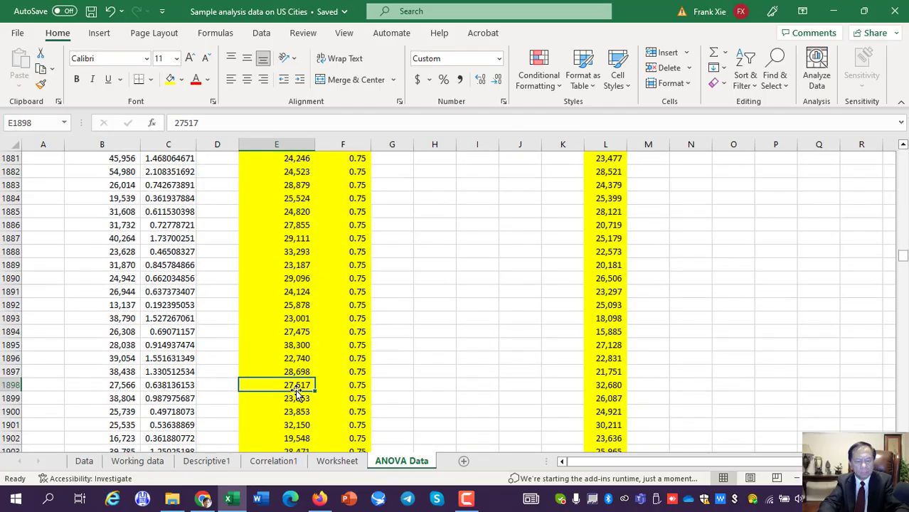
{"action": "key", "text": "Page_Down"}
{"action": "key", "text": "Page_Down"}
{"action": "key", "text": "Page_Down"}
{"action": "key", "text": "Page_Down"}
{"action": "key", "text": "Page_Down"}
{"action": "key", "text": "Page_Down"}
{"action": "key", "text": "Page_Down"}
{"action": "key", "text": "Page_Down"}
{"action": "key", "text": "Page_Down"}
{"action": "key", "text": "Page_Down"}
{"action": "key", "text": "Page_Down"}
{"action": "key", "text": "Page_Down"}
{"action": "key", "text": "Page_Down"}
{"action": "key", "text": "Page_Down"}
{"action": "key", "text": "Page_Down"}
{"action": "key", "text": "Page_Down"}
{"action": "key", "text": "Page_Down"}
{"action": "key", "text": "Page_Down"}
{"action": "key", "text": "Page_Down"}
{"action": "key", "text": "Page_Down"}
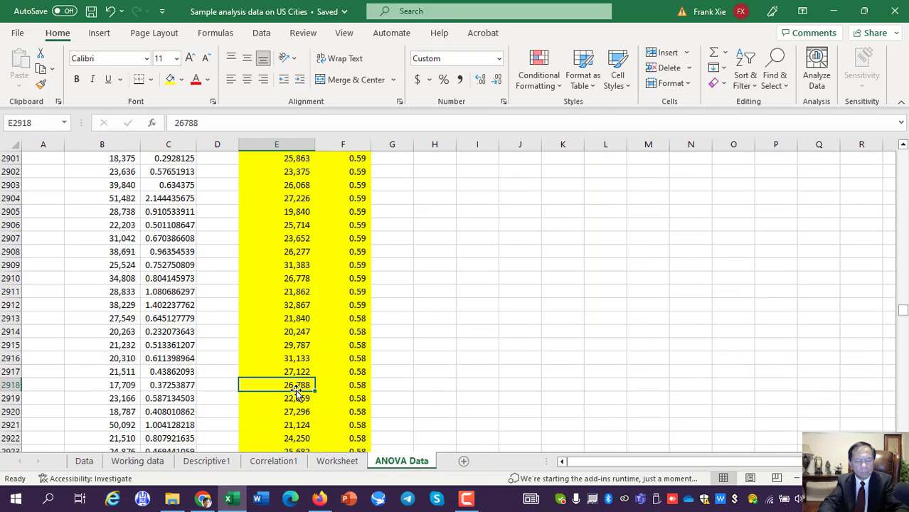
{"action": "key", "text": "Page_Down"}
{"action": "key", "text": "Page_Down"}
{"action": "key", "text": "Page_Down"}
{"action": "key", "text": "Page_Down"}
{"action": "key", "text": "Page_Down"}
{"action": "key", "text": "Page_Down"}
{"action": "key", "text": "Page_Down"}
{"action": "key", "text": "Page_Down"}
{"action": "key", "text": "Page_Down"}
{"action": "key", "text": "Page_Down"}
{"action": "key", "text": "Page_Down"}
{"action": "key", "text": "Page_Down"}
{"action": "key", "text": "Page_Down"}
{"action": "key", "text": "Page_Down"}
{"action": "key", "text": "Page_Down"}
{"action": "key", "text": "Page_Down"}
{"action": "key", "text": "Page_Down"}
{"action": "key", "text": "Page_Down"}
{"action": "key", "text": "Page_Down"}
{"action": "key", "text": "Page_Down"}
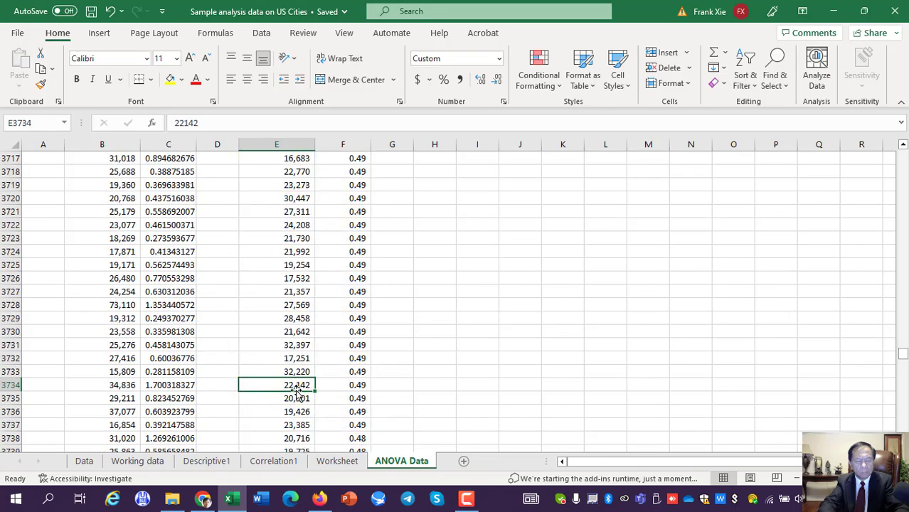
{"action": "key", "text": "Page_Up"}
{"action": "key", "text": "Page_Up"}
{"action": "key", "text": "Page_Up"}
{"action": "key", "text": "Page_Up"}
{"action": "key", "text": "Page_Up"}
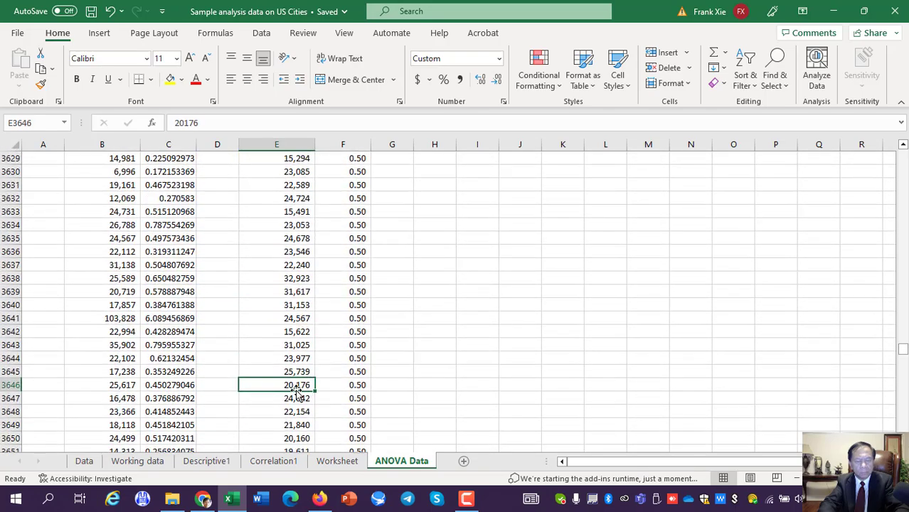
{"action": "key", "text": "Page_Up"}
{"action": "key", "text": "Page_Up"}
{"action": "key", "text": "Page_Up"}
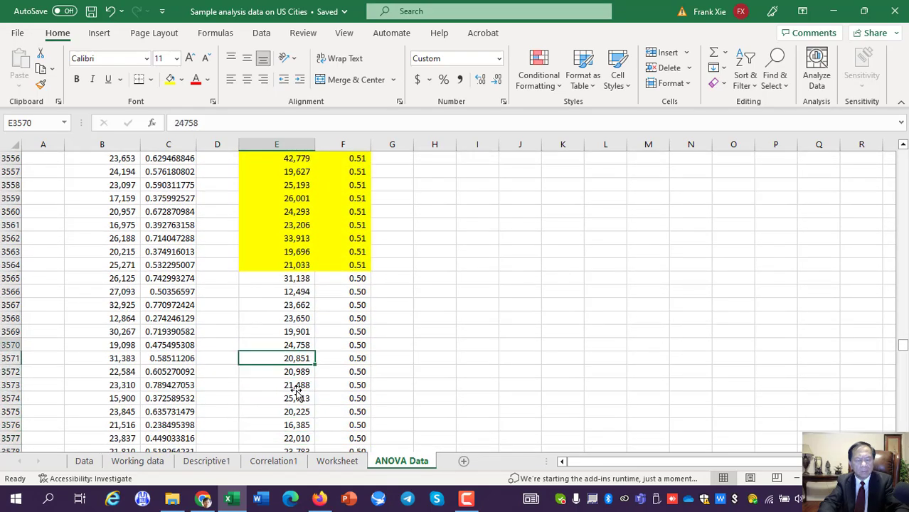
{"action": "key", "text": "shift+Down"}
{"action": "key", "text": "shift+Down"}
{"action": "key", "text": "shift+Down"}
{"action": "key", "text": "shift+Down"}
{"action": "key", "text": "shift+Down"}
{"action": "key", "text": "shift+Down"}
{"action": "key", "text": "shift+Down"}
{"action": "key", "text": "shift+Down"}
{"action": "key", "text": "shift+Down"}
{"action": "key", "text": "shift+Down"}
{"action": "key", "text": "shift+Down"}
{"action": "key", "text": "shift+Down"}
{"action": "key", "text": "shift+Down"}
{"action": "key", "text": "shift+Down"}
{"action": "key", "text": "shift+Down"}
{"action": "key", "text": "shift+Down"}
{"action": "key", "text": "shift+Down"}
{"action": "key", "text": "shift+Down"}
{"action": "key", "text": "shift+Down"}
{"action": "key", "text": "shift+Down"}
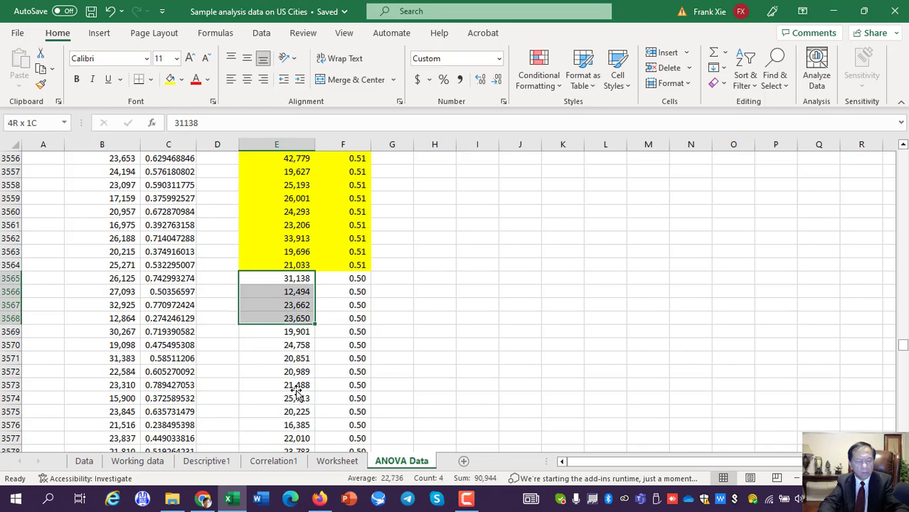
{"action": "key", "text": "shift+Page_Down"}
{"action": "key", "text": "shift+Page_Down"}
{"action": "key", "text": "shift+Page_Down"}
{"action": "key", "text": "shift+Page_Down"}
{"action": "key", "text": "shift+Page_Down"}
{"action": "key", "text": "shift+Page_Down"}
{"action": "key", "text": "shift+Page_Down"}
{"action": "key", "text": "shift+Page_Down"}
{"action": "key", "text": "shift+Page_Down"}
{"action": "key", "text": "shift+Page_Down"}
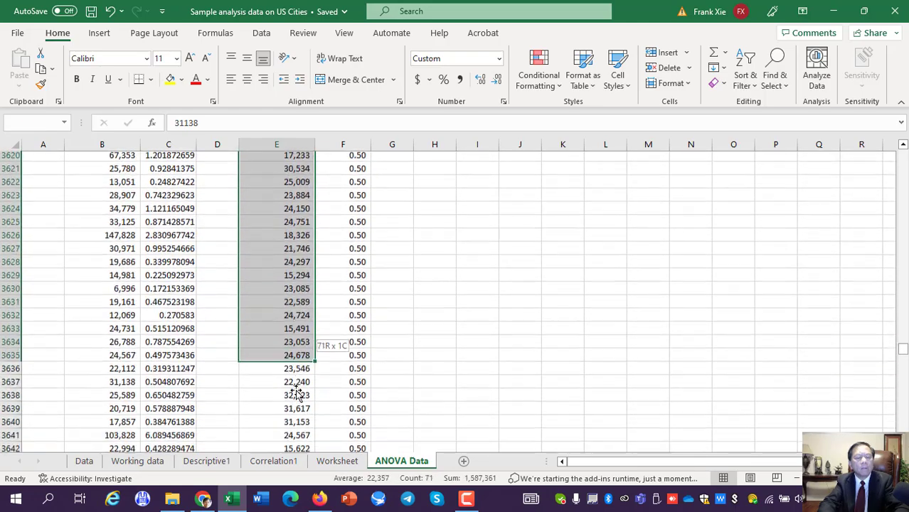
{"action": "key", "text": "shift+Page_Down"}
{"action": "key", "text": "shift+Page_Down"}
{"action": "key", "text": "shift+Page_Down"}
{"action": "key", "text": "shift+Page_Down"}
{"action": "key", "text": "shift+Page_Down"}
{"action": "key", "text": "shift+Page_Down"}
{"action": "key", "text": "shift+Page_Down"}
{"action": "key", "text": "shift+Page_Down"}
{"action": "key", "text": "shift+Page_Down"}
{"action": "key", "text": "shift+Page_Down"}
{"action": "key", "text": "shift+Page_Down"}
{"action": "key", "text": "shift+Page_Down"}
{"action": "key", "text": "shift+Page_Down"}
{"action": "key", "text": "shift+Page_Down"}
{"action": "key", "text": "shift+Page_Down"}
{"action": "key", "text": "shift+Page_Down"}
{"action": "key", "text": "shift+Page_Down"}
{"action": "key", "text": "shift+Page_Down"}
{"action": "key", "text": "shift+Page_Down"}
{"action": "key", "text": "shift+Page_Down"}
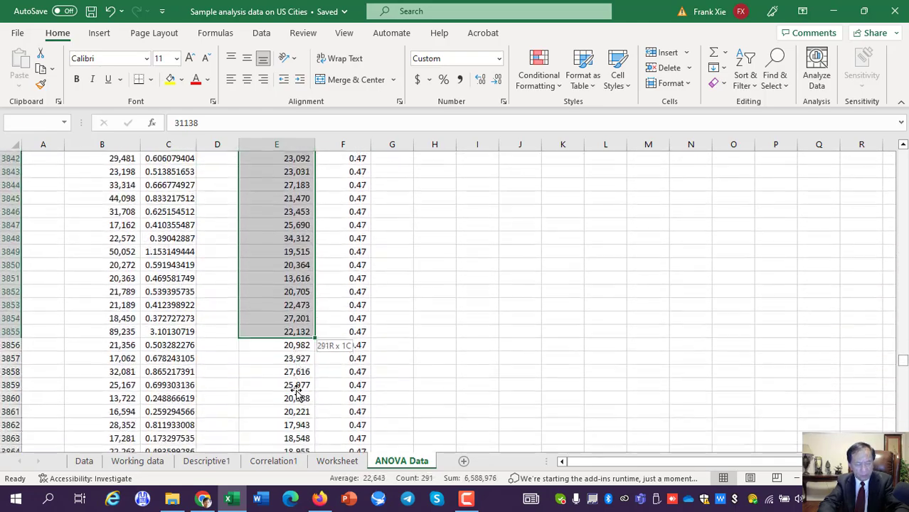
{"action": "key", "text": "shift+Page_Down"}
{"action": "key", "text": "shift+Page_Down"}
{"action": "key", "text": "shift+Page_Down"}
{"action": "key", "text": "shift+Page_Down"}
{"action": "key", "text": "shift+Page_Down"}
{"action": "key", "text": "shift+Page_Down"}
{"action": "key", "text": "shift+Page_Down"}
{"action": "key", "text": "shift+Page_Down"}
{"action": "key", "text": "shift+Page_Down"}
{"action": "key", "text": "shift+Page_Down"}
{"action": "key", "text": "shift+Page_Down"}
{"action": "key", "text": "shift+Page_Down"}
{"action": "key", "text": "shift+Page_Down"}
{"action": "key", "text": "shift+Page_Down"}
{"action": "key", "text": "shift+Page_Down"}
{"action": "key", "text": "shift+Page_Down"}
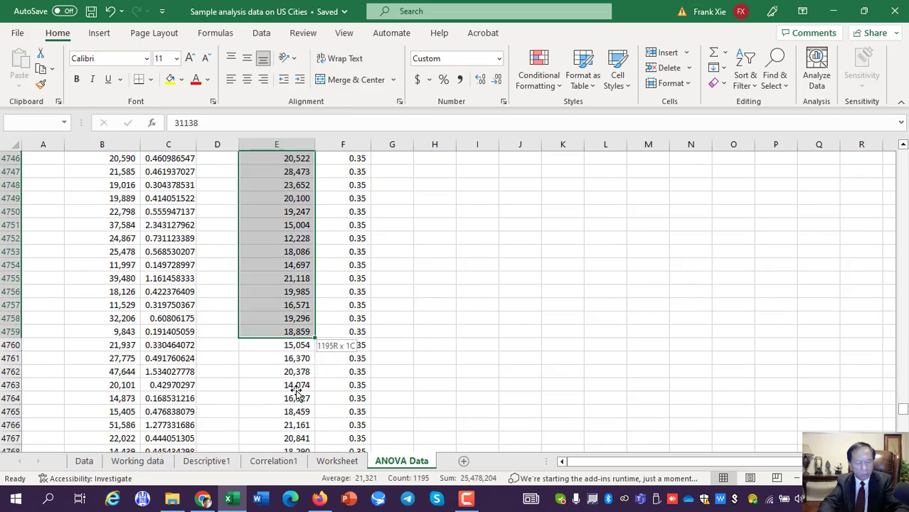
- Extend the column E selection from E3565 down to the last income in E5290 and copy it
{"action": "key", "text": "shift+Page_Down"}
{"action": "key", "text": "shift+Page_Down"}
{"action": "key", "text": "shift+Page_Down"}
{"action": "key", "text": "shift+Page_Down"}
{"action": "key", "text": "shift+Page_Down"}
{"action": "key", "text": "shift+Page_Down"}
{"action": "key", "text": "shift+Page_Down"}
{"action": "key", "text": "shift+Page_Down"}
{"action": "key", "text": "shift+Page_Down"}
{"action": "key", "text": "shift+Page_Down"}
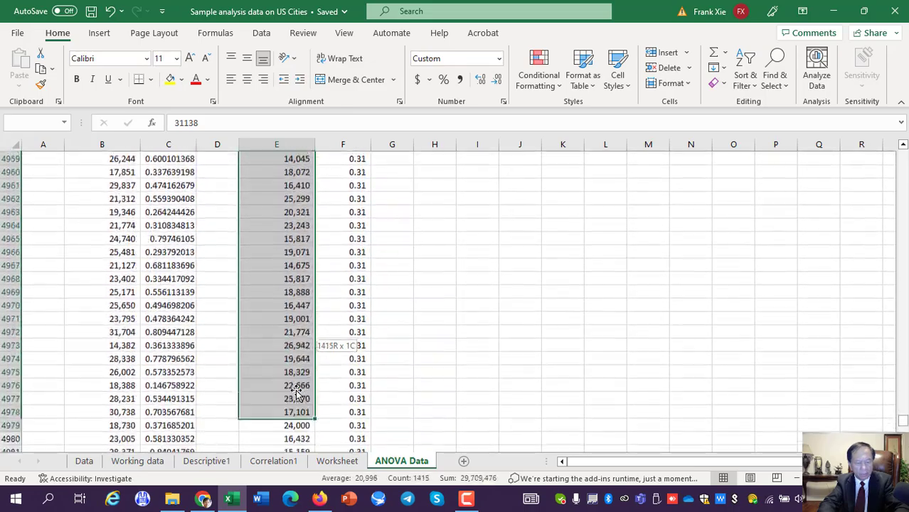
{"action": "key", "text": "shift+Page_Down"}
{"action": "key", "text": "shift+Page_Down"}
{"action": "key", "text": "shift+Page_Down"}
{"action": "key", "text": "shift+Page_Down"}
{"action": "key", "text": "shift+Page_Down"}
{"action": "key", "text": "shift+Page_Down"}
{"action": "key", "text": "shift+Page_Down"}
{"action": "key", "text": "shift+Page_Down"}
{"action": "key", "text": "shift+Page_Down"}
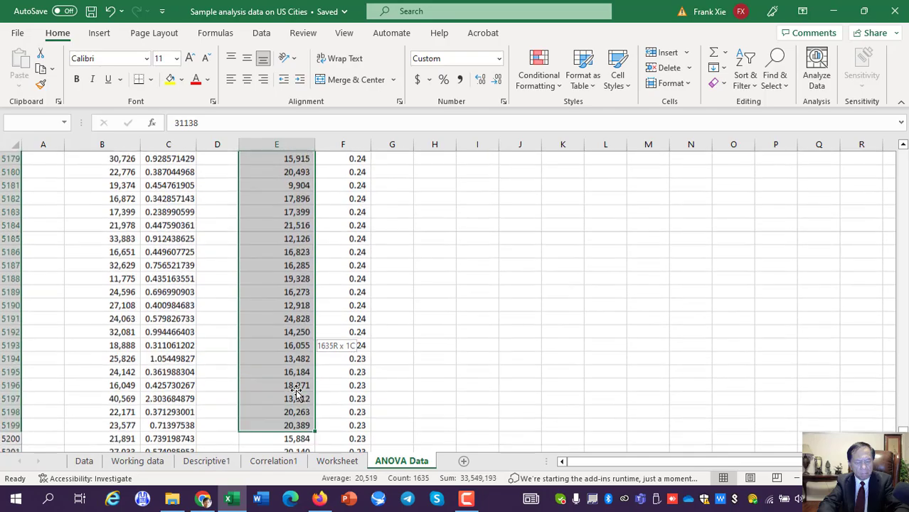
{"action": "key", "text": "shift+Up"}
{"action": "key", "text": "shift+Up"}
{"action": "key", "text": "shift+Up"}
{"action": "key", "text": "shift+Up"}
{"action": "key", "text": "shift+Up"}
{"action": "key", "text": "shift+Up"}
{"action": "key", "text": "shift+Up"}
{"action": "key", "text": "shift+Up"}
{"action": "key", "text": "shift+Up"}
{"action": "key", "text": "shift+Up"}
{"action": "key", "text": "shift+Up"}
{"action": "key", "text": "shift+Up"}
{"action": "key", "text": "shift+Up"}
{"action": "key", "text": "shift+Up"}
{"action": "key", "text": "shift+Up"}
{"action": "key", "text": "shift+Up"}
{"action": "key", "text": "shift+Up"}
{"action": "key", "text": "shift+Up"}
{"action": "key", "text": "shift+Up"}
{"action": "key", "text": "shift+Up"}
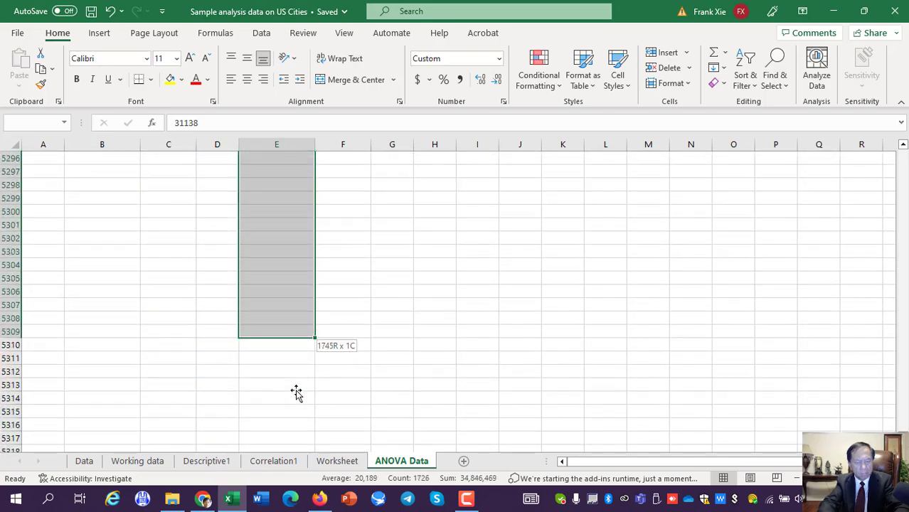
{"action": "key", "text": "shift+Down"}
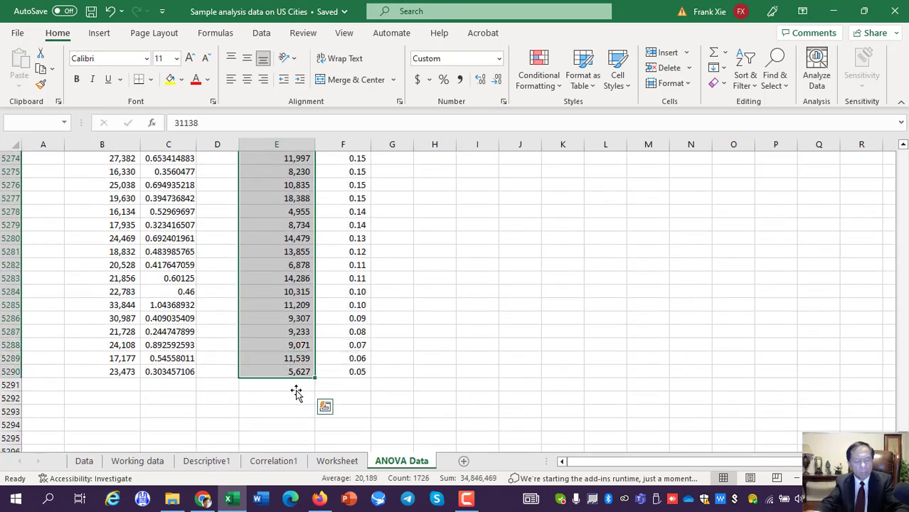
{"action": "key", "text": "ctrl+c"}
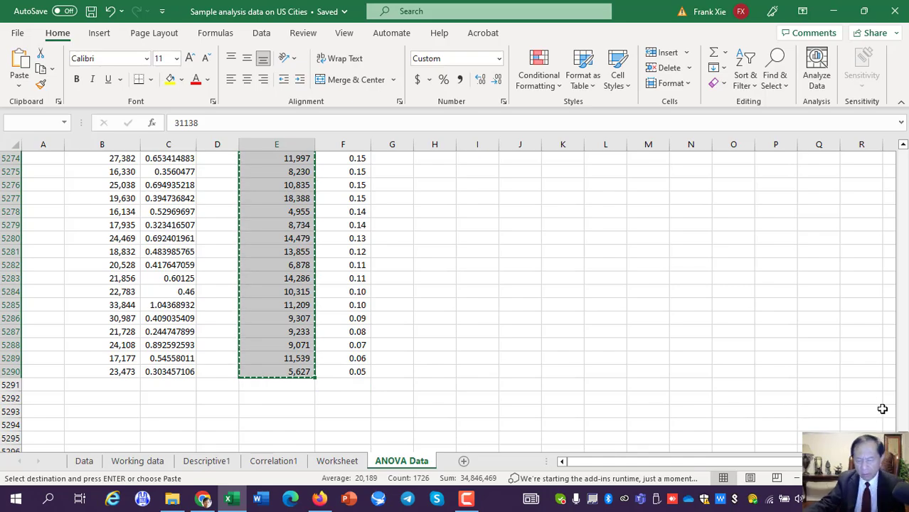
- Paste the copied incomes into the "below 0.5" column, starting at M4, and save the workbook
{"action": "left_click_drag", "start_coordinate": [903, 425], "coordinate": [901, 153]}
{"action": "left_click", "coordinate": [649, 199]}
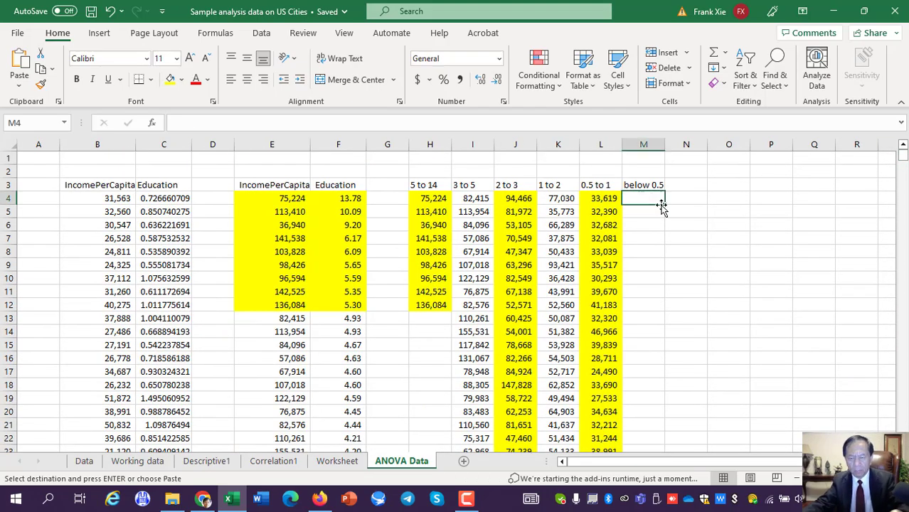
{"action": "key", "text": "ctrl+v"}
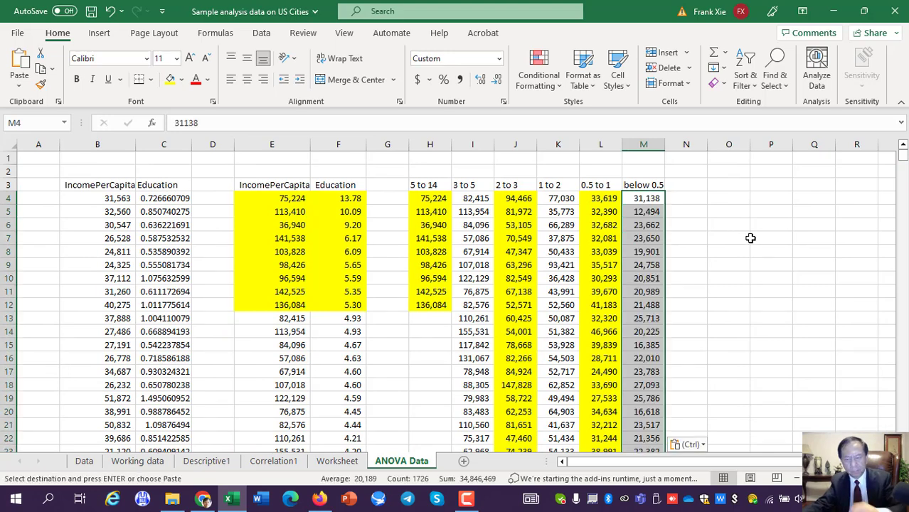
{"action": "left_click", "coordinate": [713, 239]}
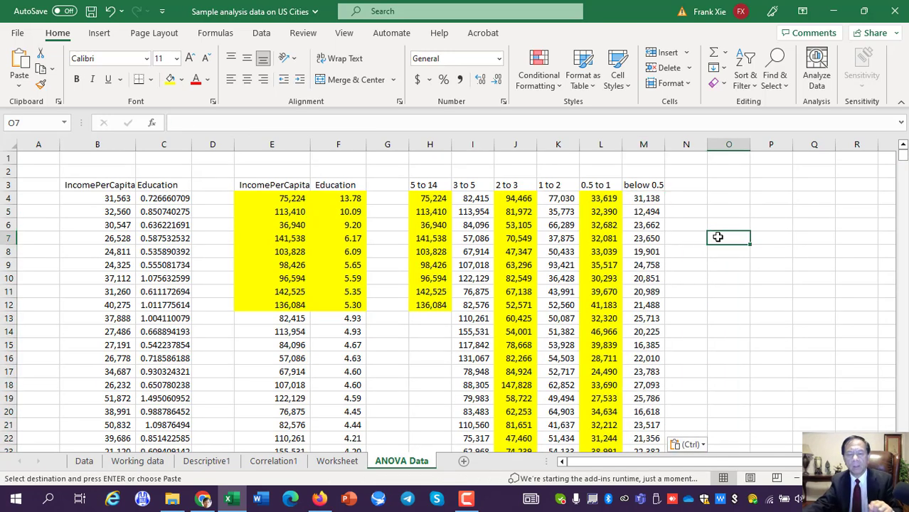
{"action": "left_click", "coordinate": [91, 11]}
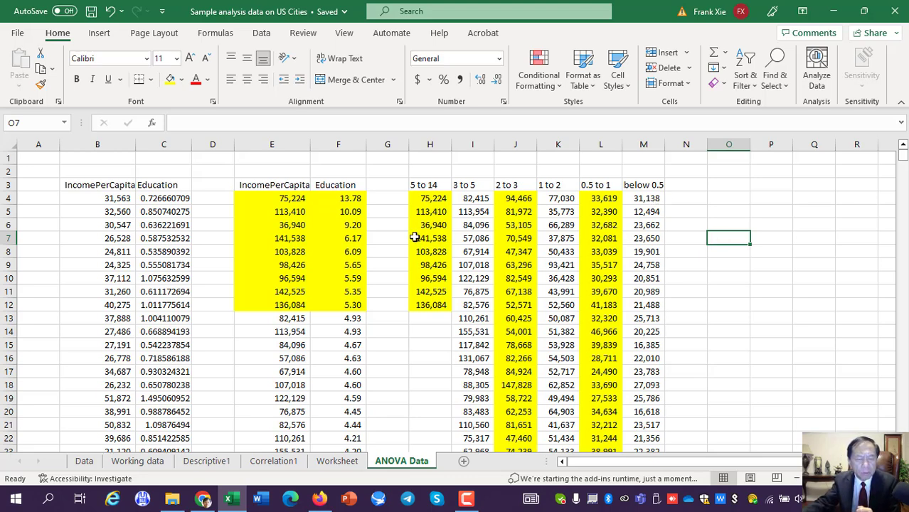
- Review the six education group labels in H3:M3 and the incomes listed beneath them
{"action": "left_click", "coordinate": [426, 185]}
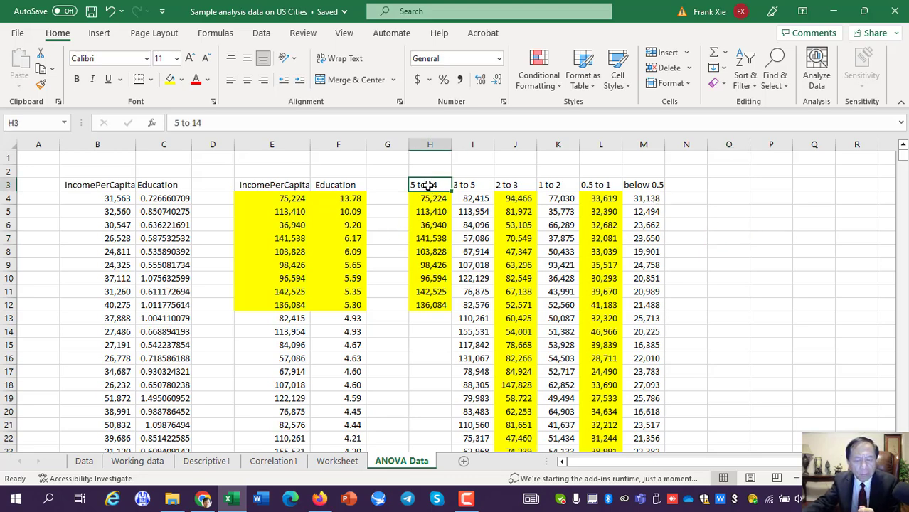
{"action": "left_click", "coordinate": [468, 186]}
{"action": "left_click", "coordinate": [506, 202]}
{"action": "left_click", "coordinate": [556, 184]}
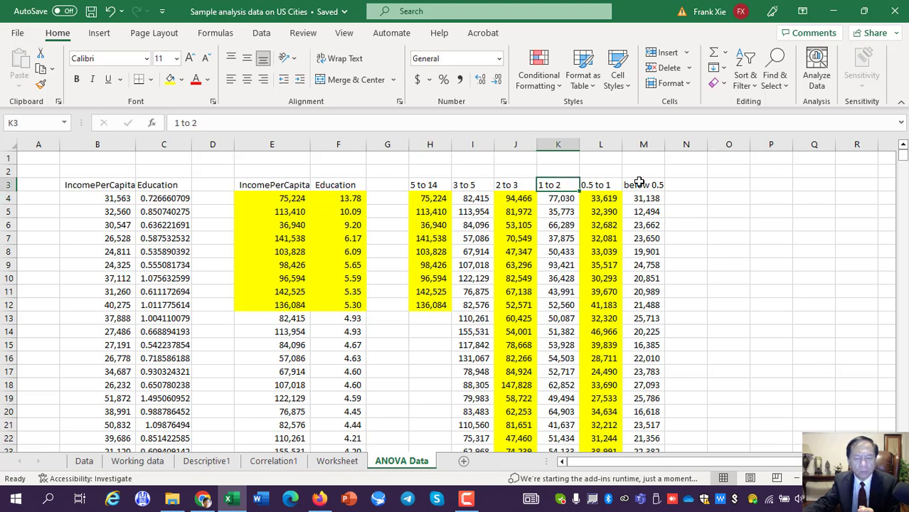
{"action": "left_click", "coordinate": [656, 185]}
{"action": "left_click_drag", "start_coordinate": [439, 187], "coordinate": [655, 187]}
{"action": "left_click_drag", "start_coordinate": [436, 199], "coordinate": [447, 307]}
{"action": "left_click", "coordinate": [471, 199]}
{"action": "left_click", "coordinate": [559, 239]}
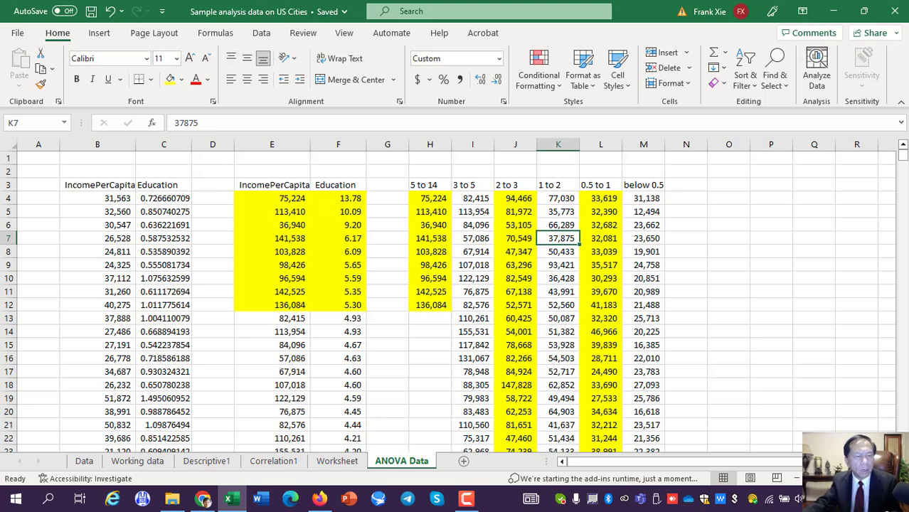
- Start an Anova: Single Factor analysis and set its input range to H3:M2486 on the ANOVA Data sheet
{"action": "left_click", "coordinate": [261, 34]}
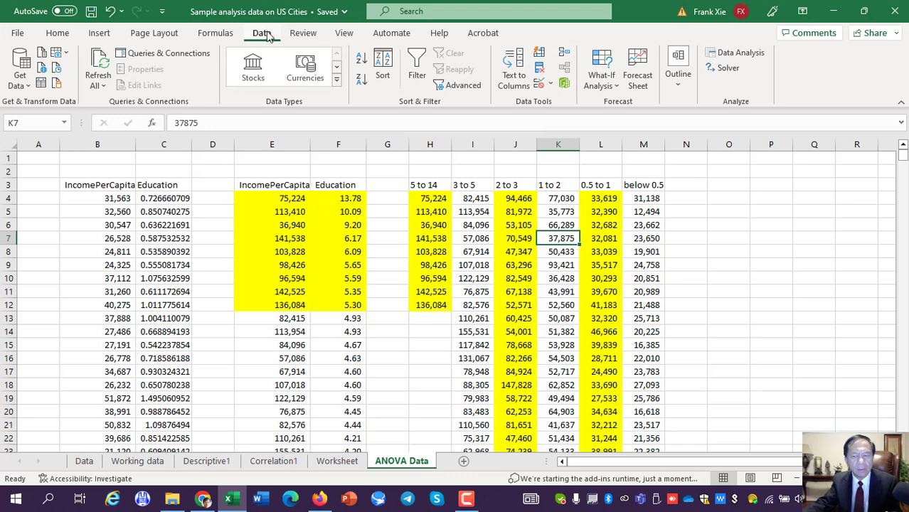
{"action": "left_click", "coordinate": [739, 54]}
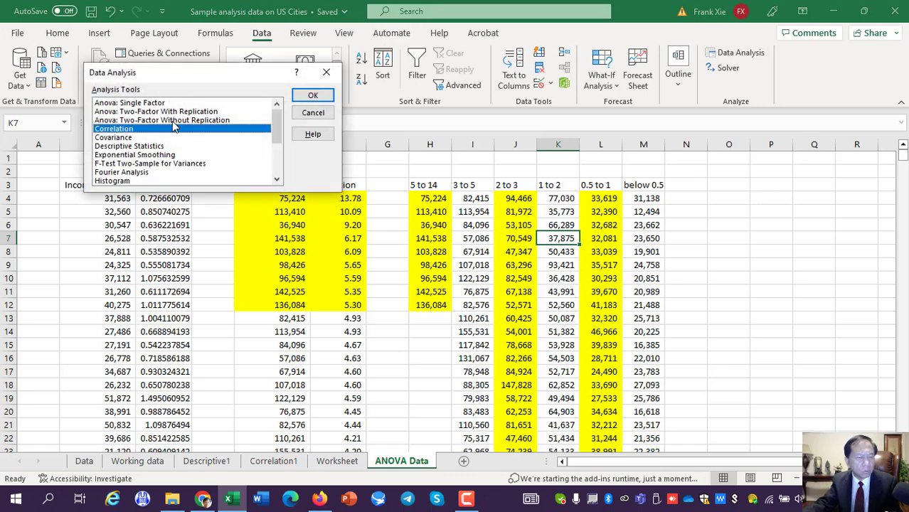
{"action": "left_click", "coordinate": [140, 103]}
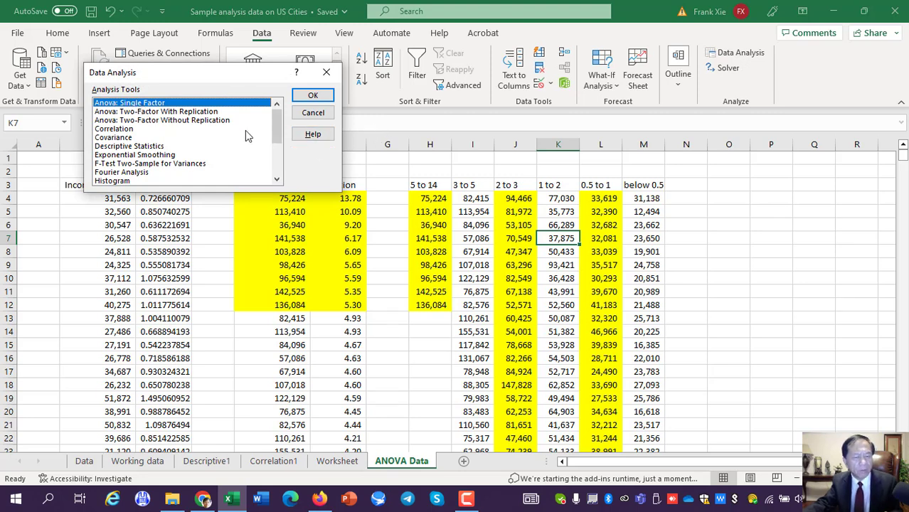
{"action": "left_click", "coordinate": [313, 96]}
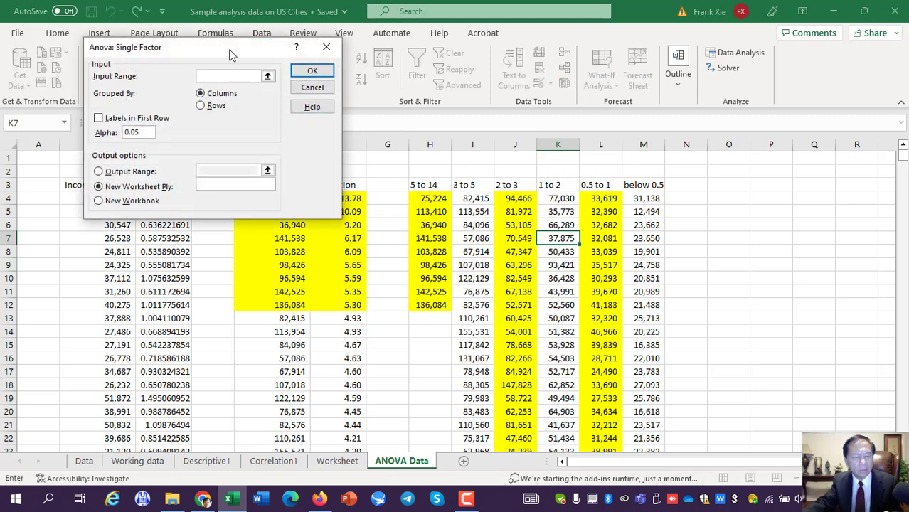
{"action": "left_click_drag", "start_coordinate": [228, 56], "coordinate": [177, 139]}
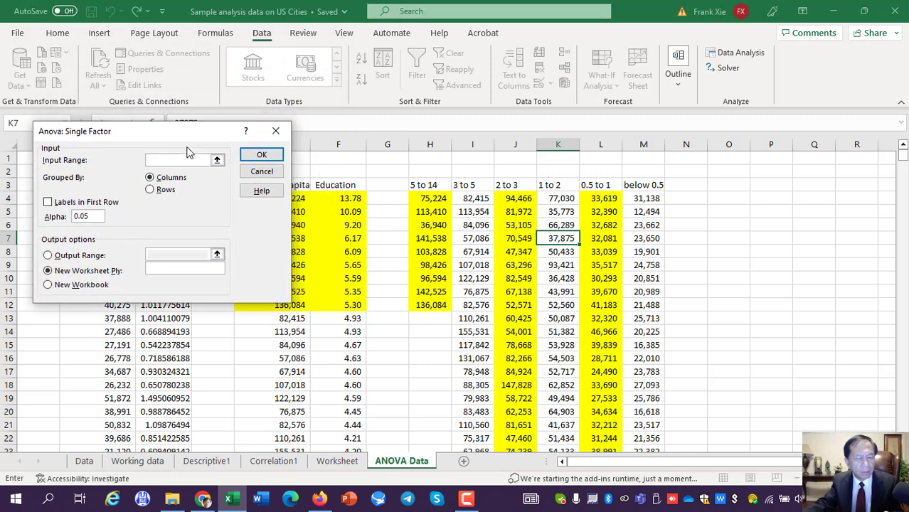
{"action": "left_click_drag", "start_coordinate": [431, 186], "coordinate": [642, 428]}
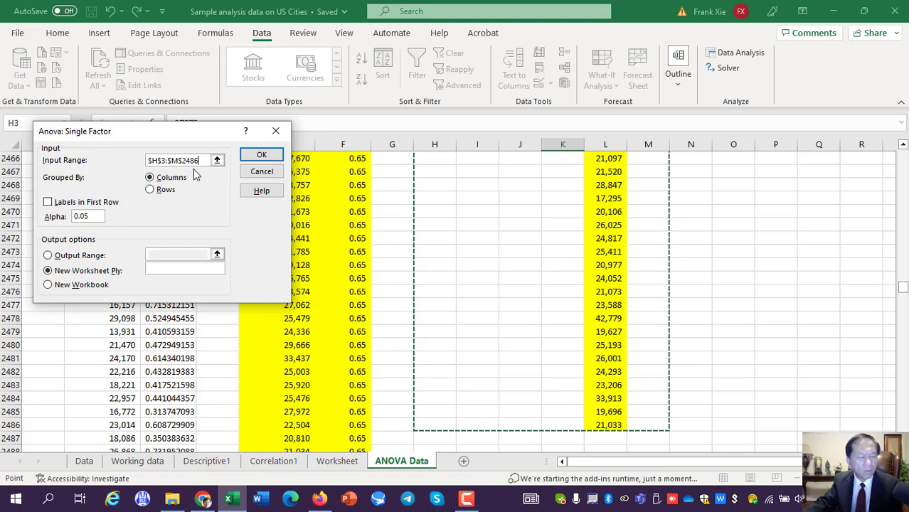
{"action": "left_click_drag", "start_coordinate": [197, 137], "coordinate": [411, 154]}
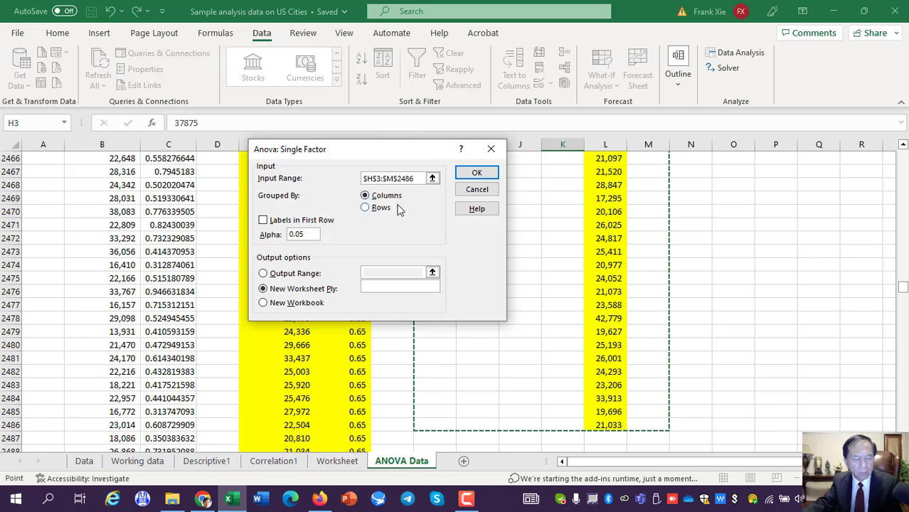
- Treat the first row as labels, name the output worksheet Anova1, and run the single-factor ANOVA
{"action": "left_click", "coordinate": [263, 221]}
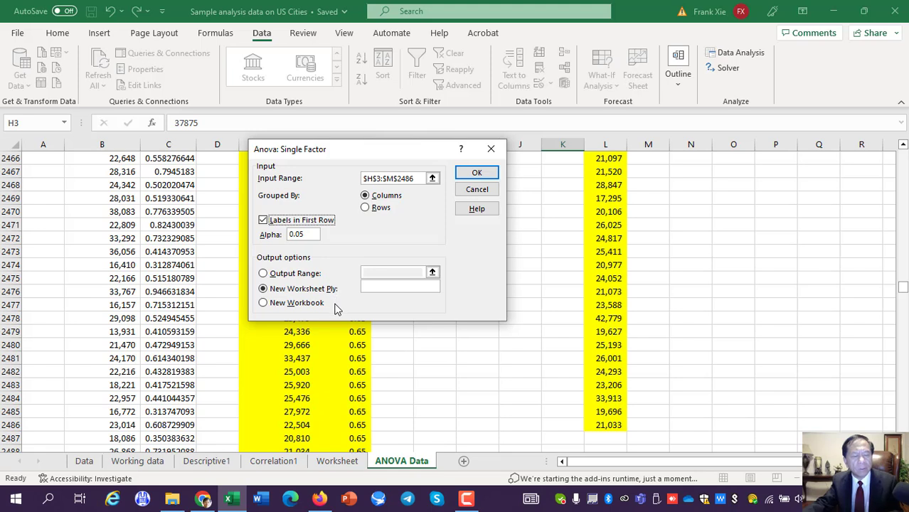
{"action": "left_click", "coordinate": [369, 288]}
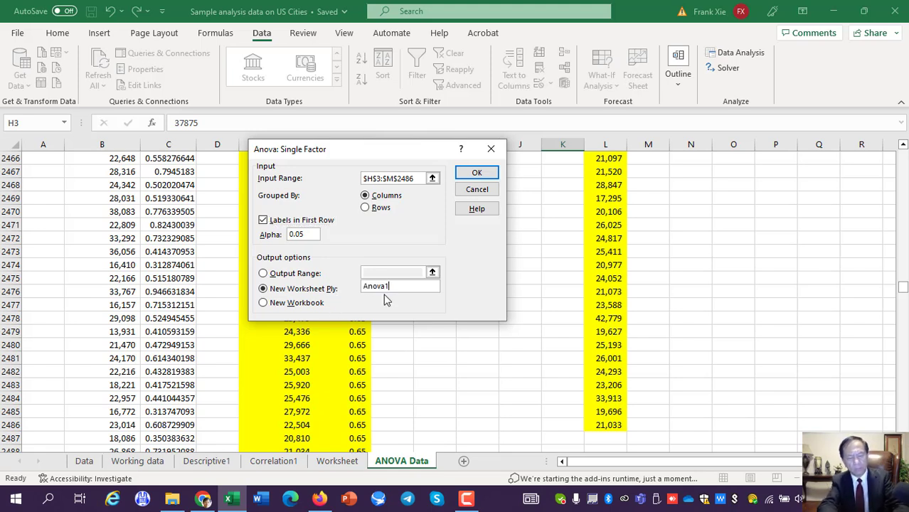
{"action": "left_click", "coordinate": [477, 174]}
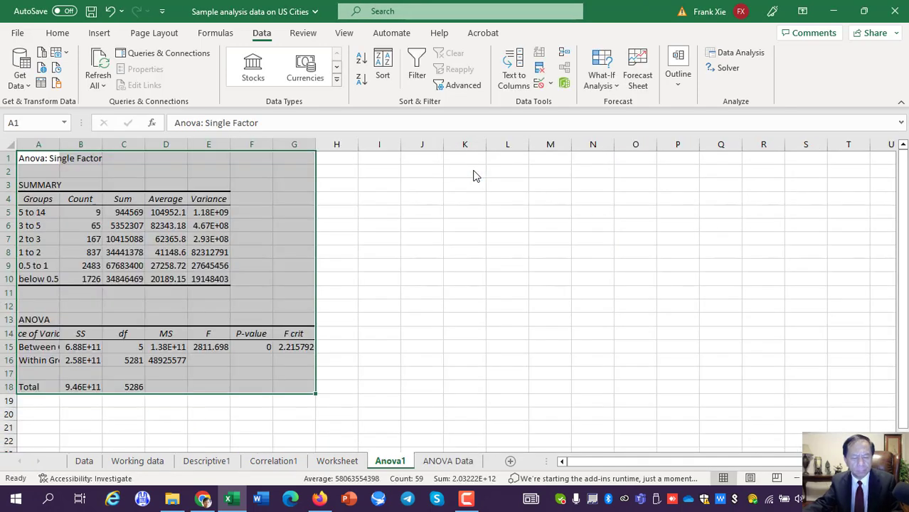
- Autofit the widths of columns A, B, D and F on the Anova1 sheet
{"action": "left_click", "coordinate": [441, 462]}
{"action": "left_click", "coordinate": [391, 462]}
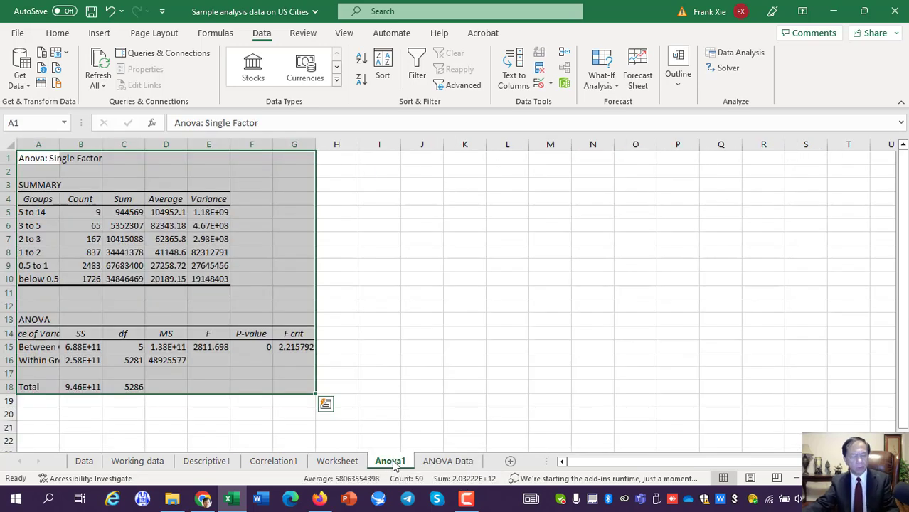
{"action": "double_click", "coordinate": [61, 148]}
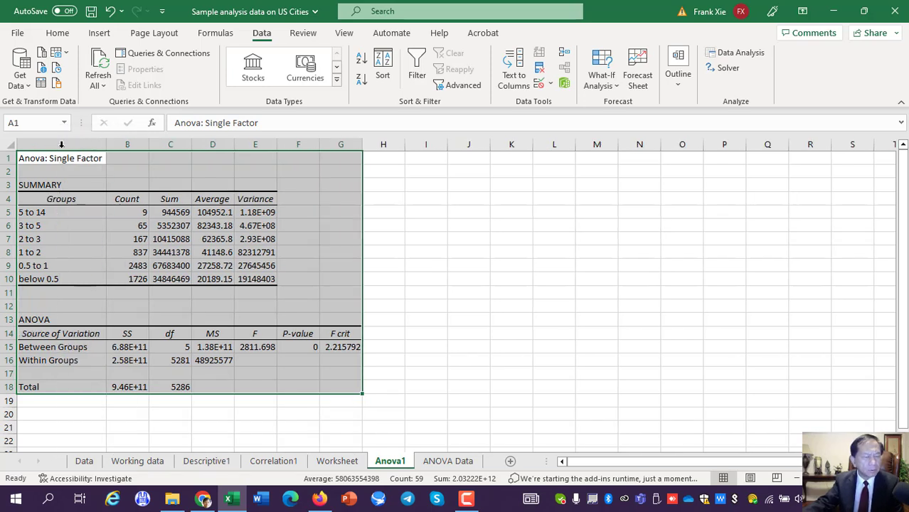
{"action": "double_click", "coordinate": [150, 142]}
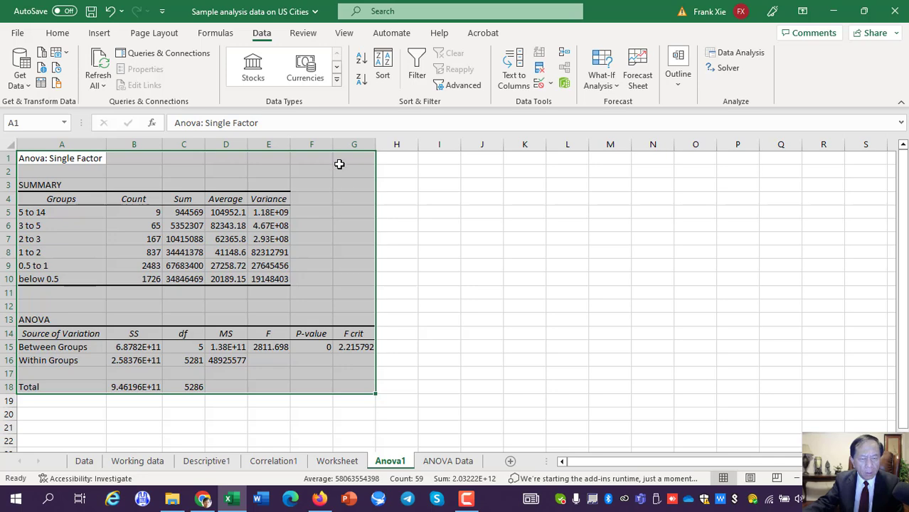
{"action": "double_click", "coordinate": [333, 144]}
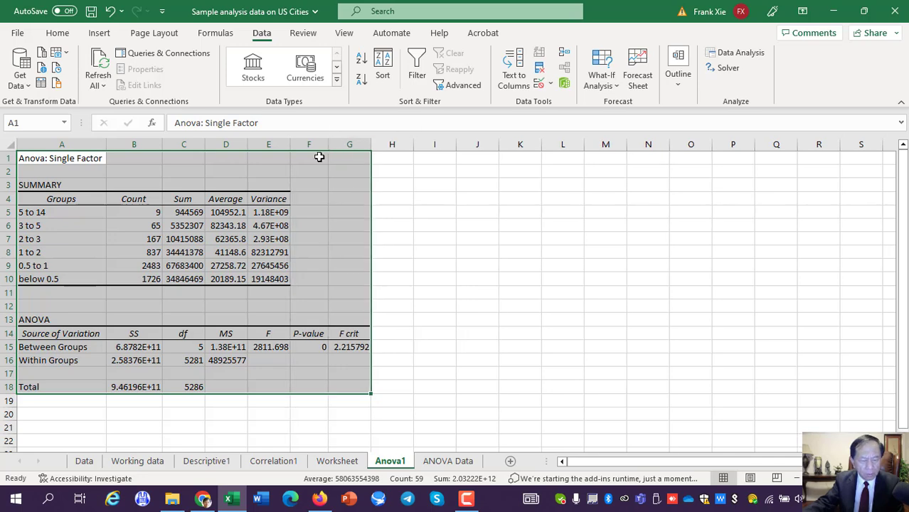
{"action": "double_click", "coordinate": [248, 144]}
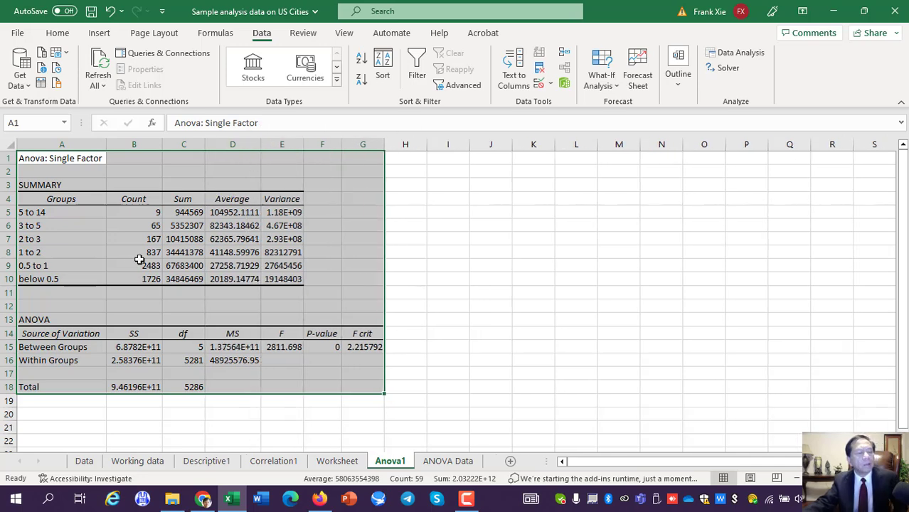
- Fill the six group labels in A5:A10 of the ANOVA summary with yellow
{"action": "left_click", "coordinate": [105, 256]}
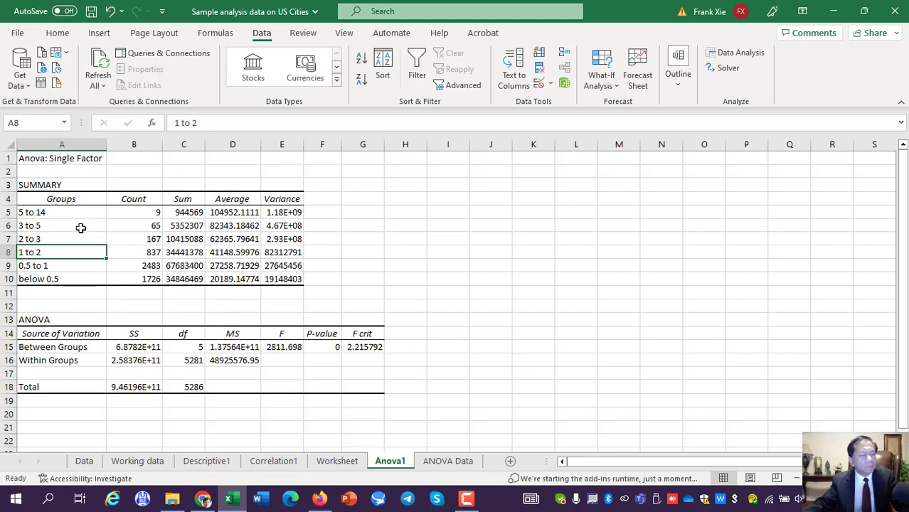
{"action": "left_click", "coordinate": [66, 212]}
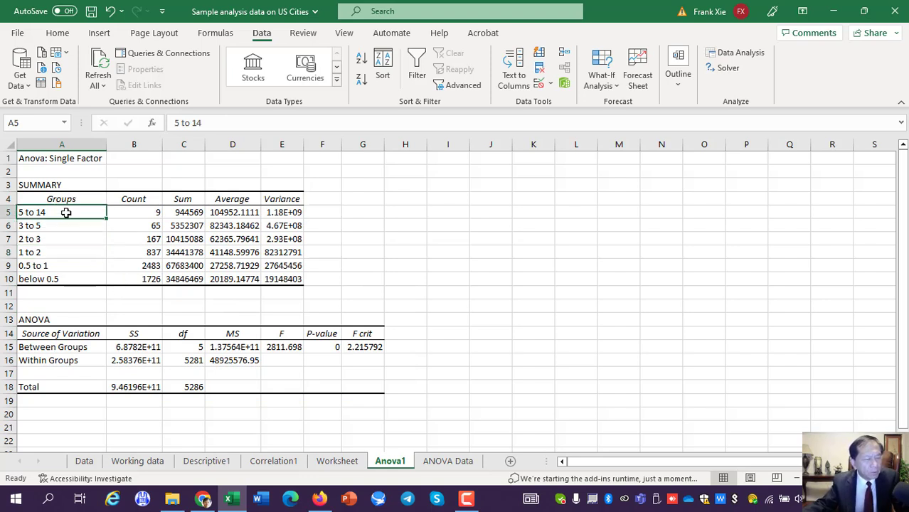
{"action": "left_click", "coordinate": [55, 229]}
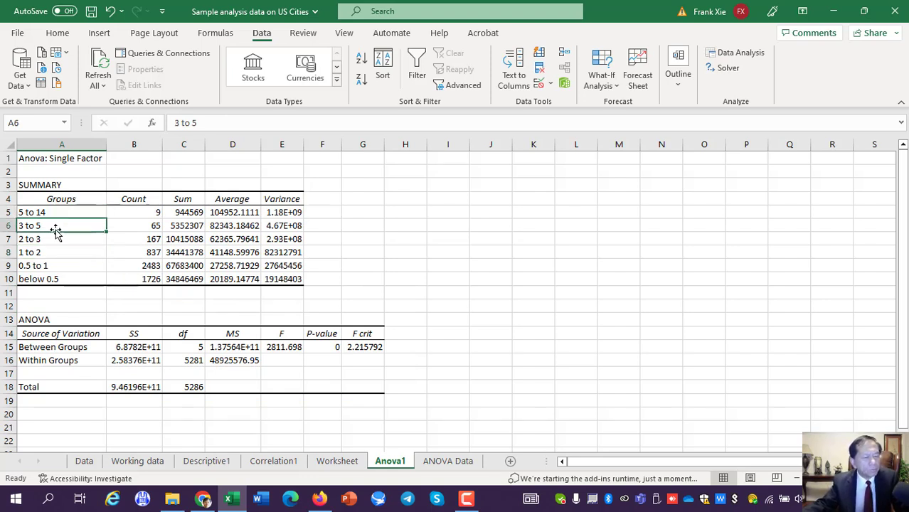
{"action": "left_click_drag", "start_coordinate": [63, 212], "coordinate": [70, 280]}
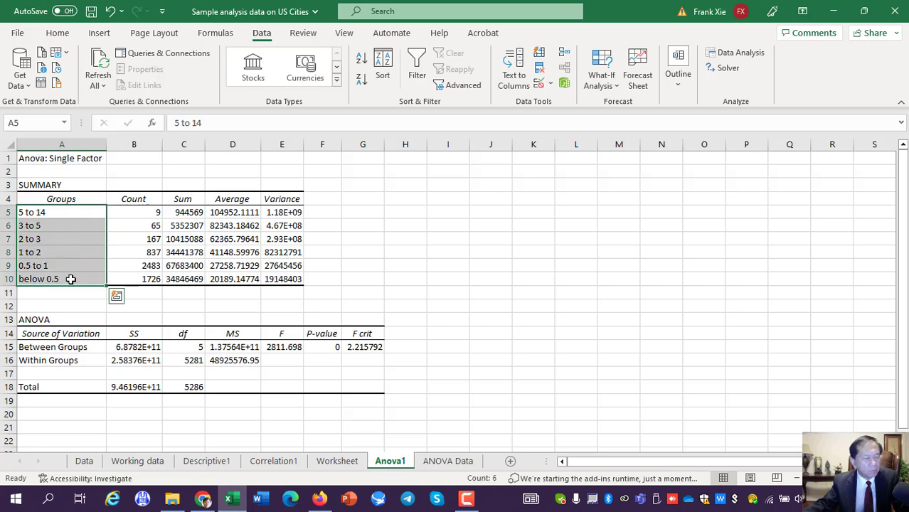
{"action": "left_click", "coordinate": [59, 33]}
{"action": "left_click", "coordinate": [169, 80]}
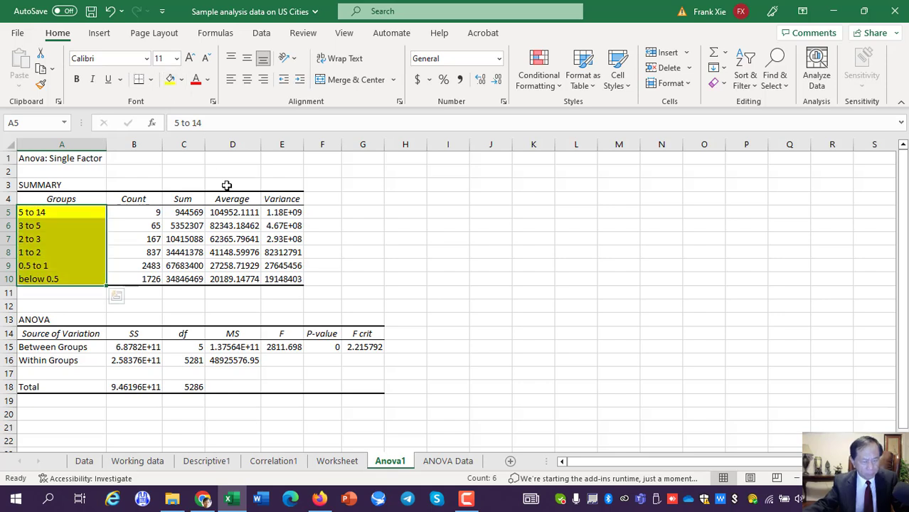
{"action": "left_click", "coordinate": [367, 265]}
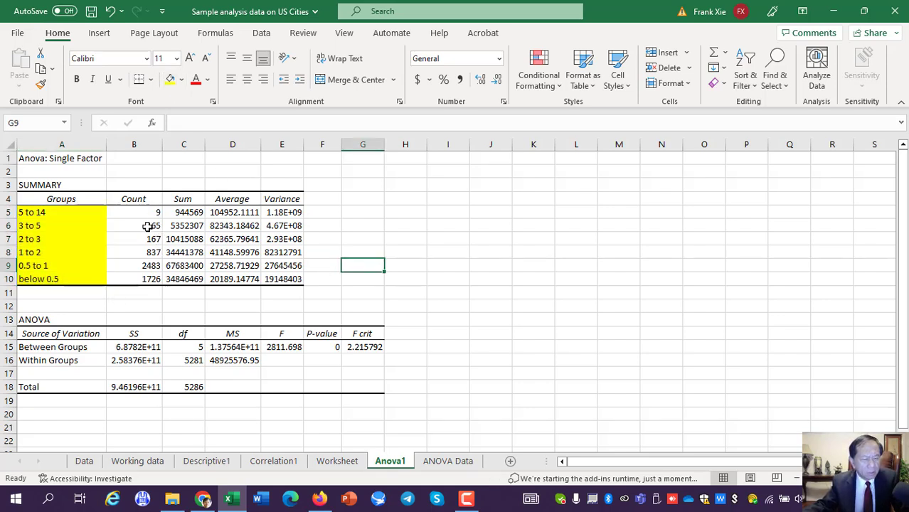
- Check the sum of the group counts in B5:B10 of the ANOVA summary
{"action": "left_click_drag", "start_coordinate": [145, 212], "coordinate": [149, 278]}
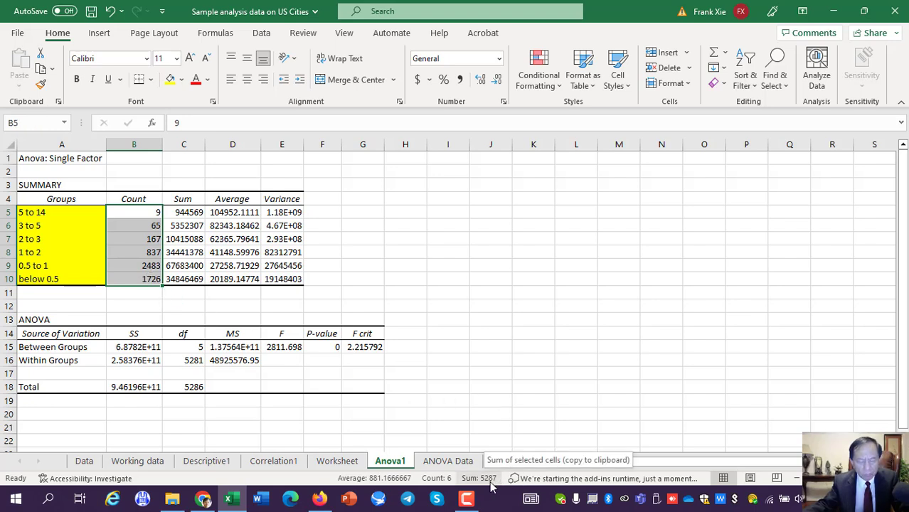
{"action": "left_click", "coordinate": [143, 297]}
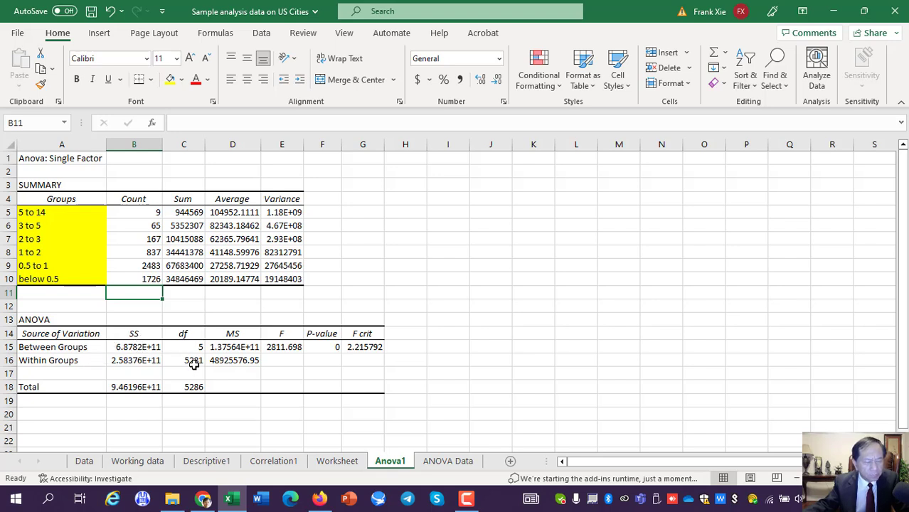
- Fill the F statistic in E15 of the ANOVA table with yellow
{"action": "left_click", "coordinate": [284, 349]}
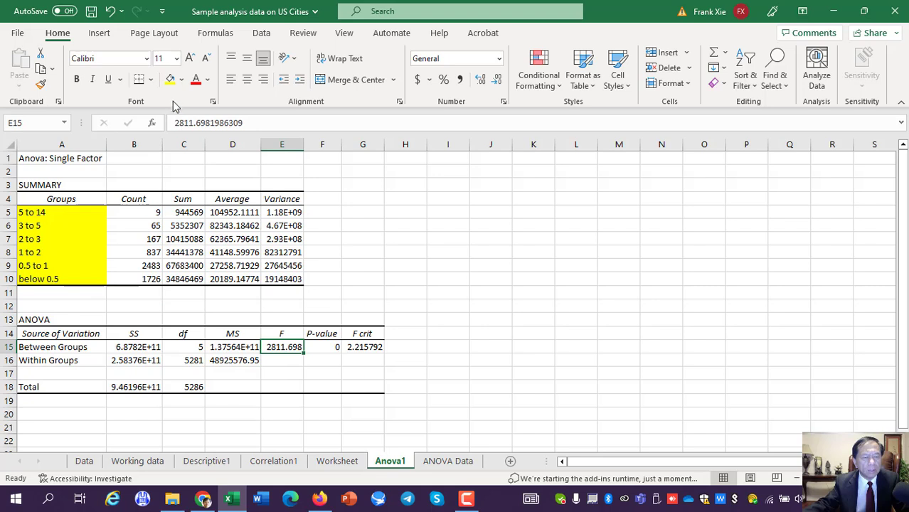
{"action": "left_click", "coordinate": [170, 79]}
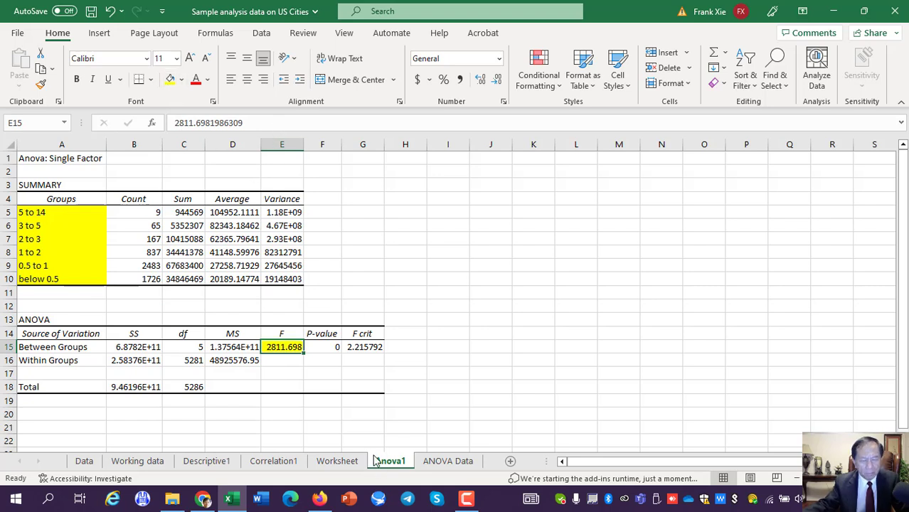
- Widen column F and show the P-value in F15 in scientific notation with six decimals
{"action": "left_click", "coordinate": [326, 346]}
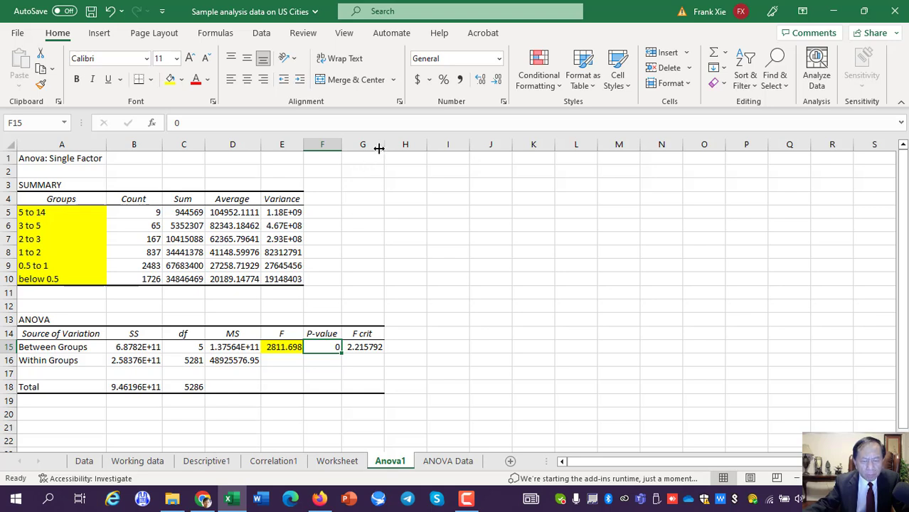
{"action": "left_click_drag", "start_coordinate": [342, 145], "coordinate": [367, 144]}
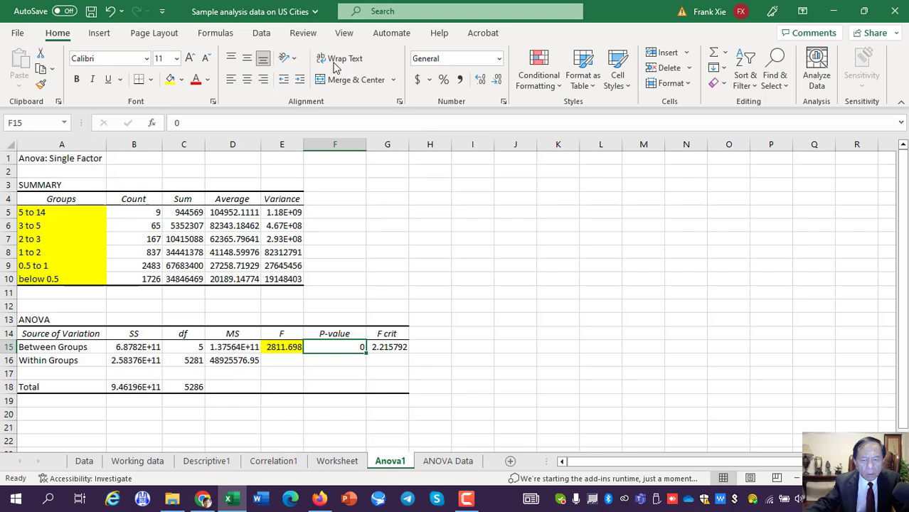
{"action": "left_click", "coordinate": [480, 83]}
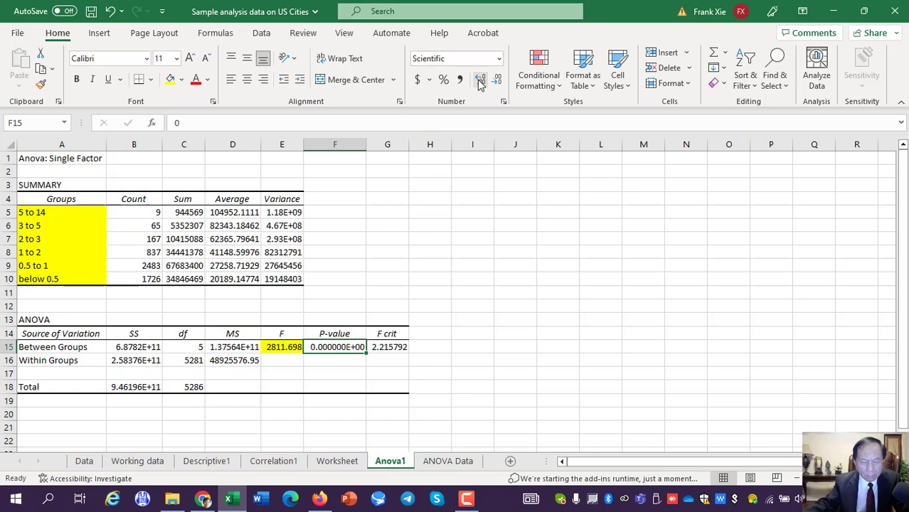
{"action": "left_click", "coordinate": [334, 383]}
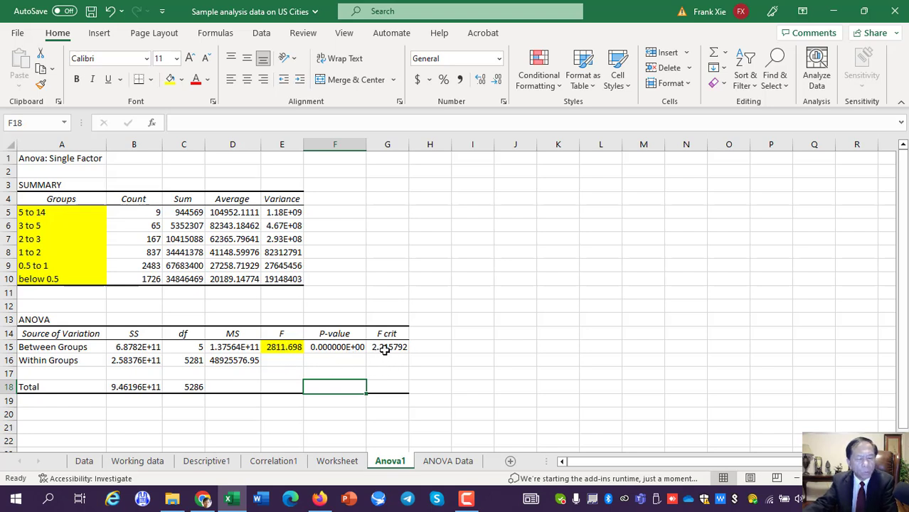
- Fill the P-value in F15 with yellow and save the workbook
{"action": "left_click", "coordinate": [334, 349]}
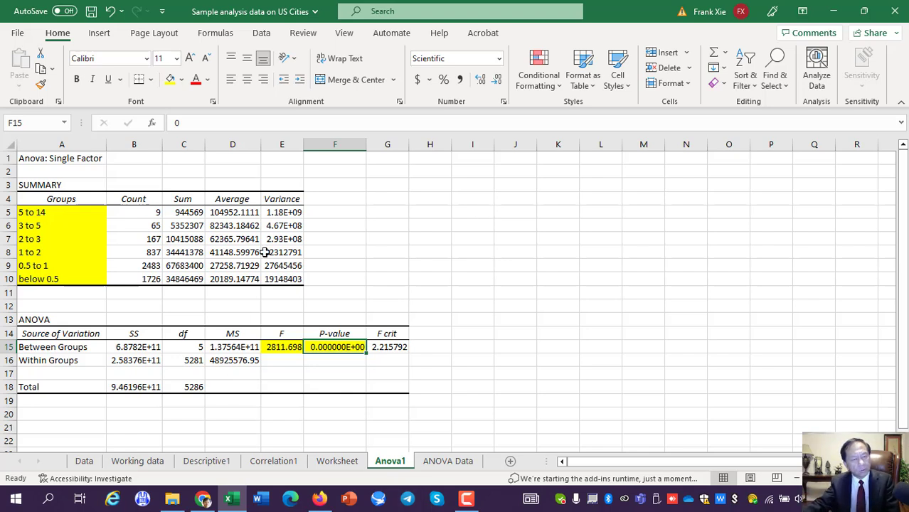
{"action": "left_click", "coordinate": [91, 13]}
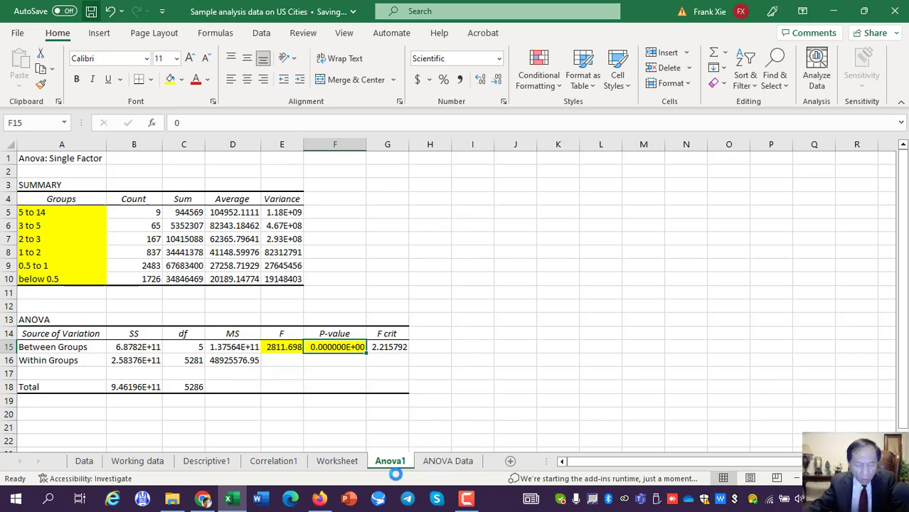
- Switch to the Worksheet sheet with the city data and save the workbook
{"action": "left_click", "coordinate": [337, 461]}
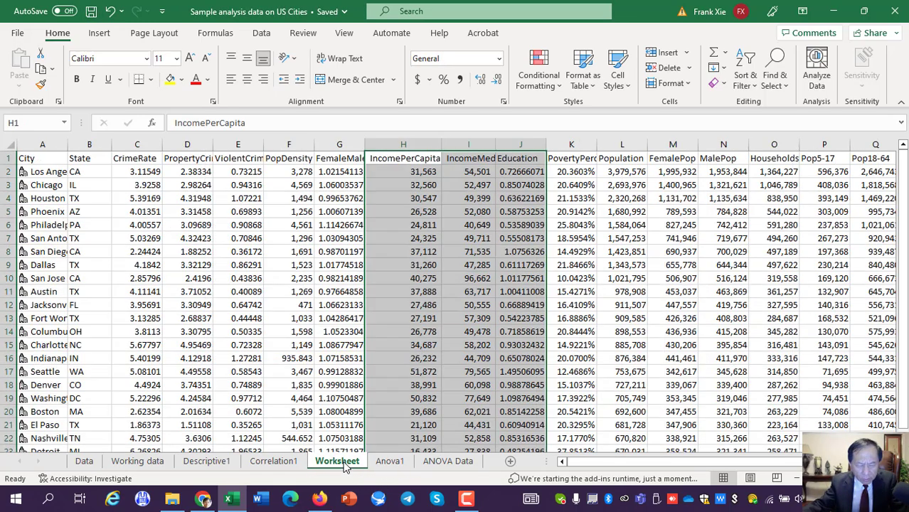
{"action": "double_click", "coordinate": [424, 238]}
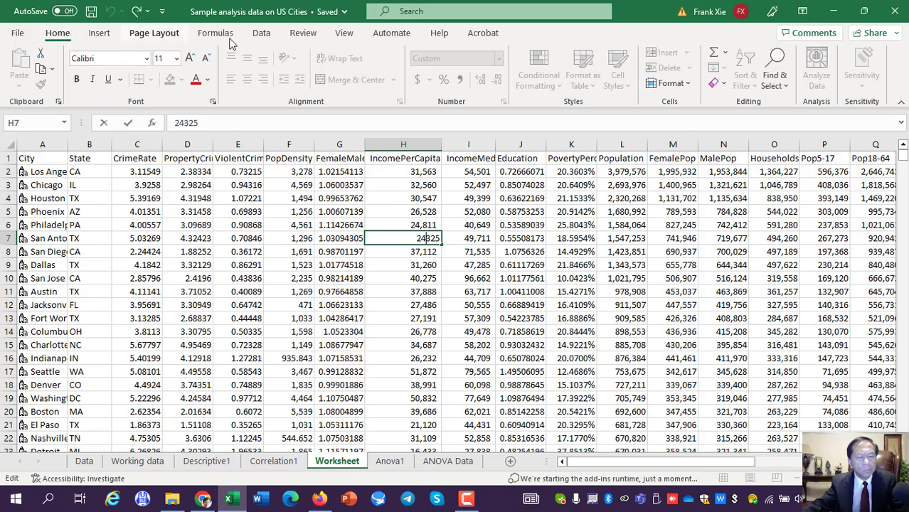
{"action": "left_click", "coordinate": [261, 32]}
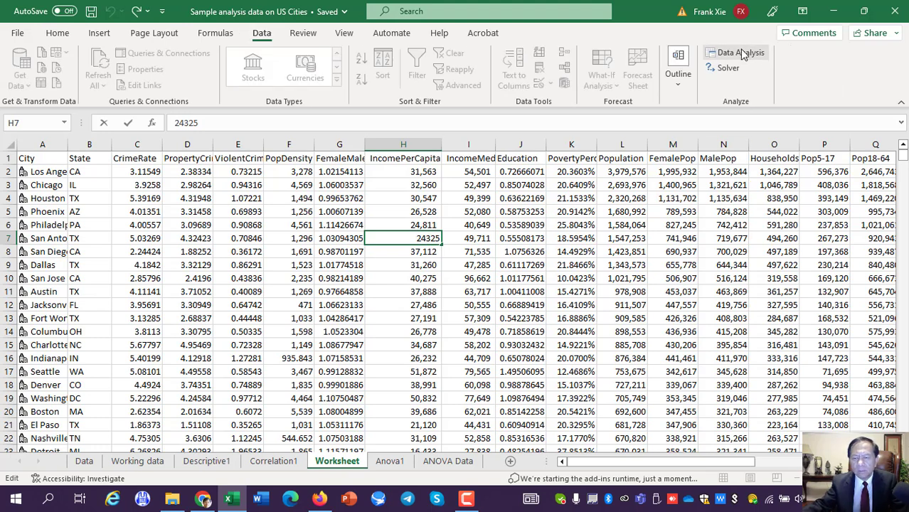
{"action": "left_click", "coordinate": [502, 385]}
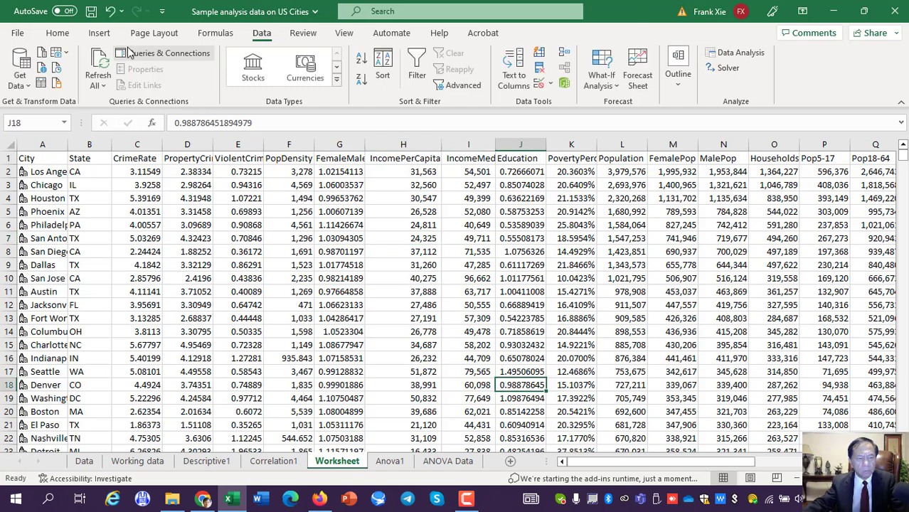
{"action": "left_click", "coordinate": [91, 12]}
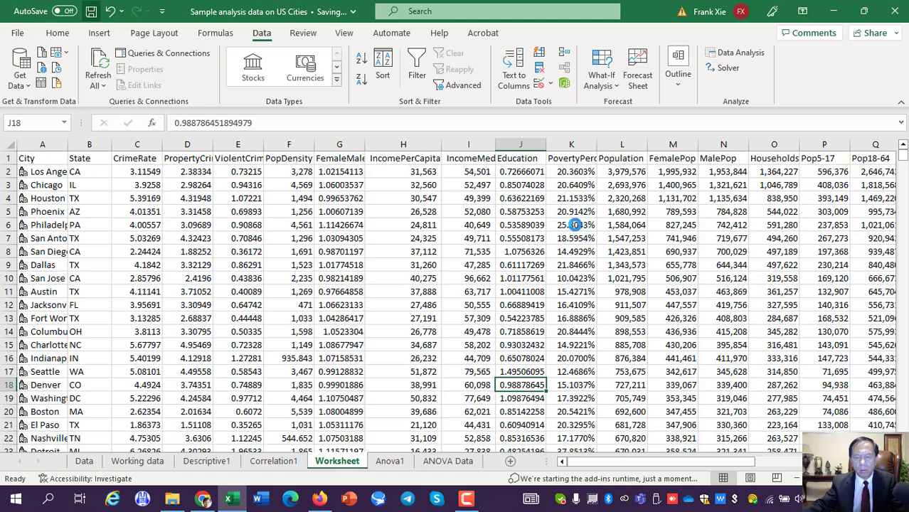
- Start the Regression analysis tool and move its dialog clear of data columns C to H
{"action": "left_click", "coordinate": [573, 226]}
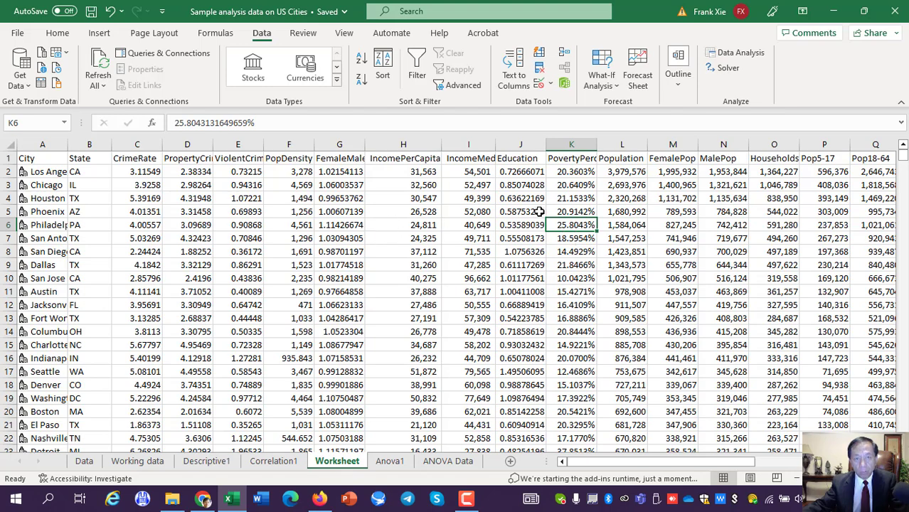
{"action": "left_click", "coordinate": [741, 54]}
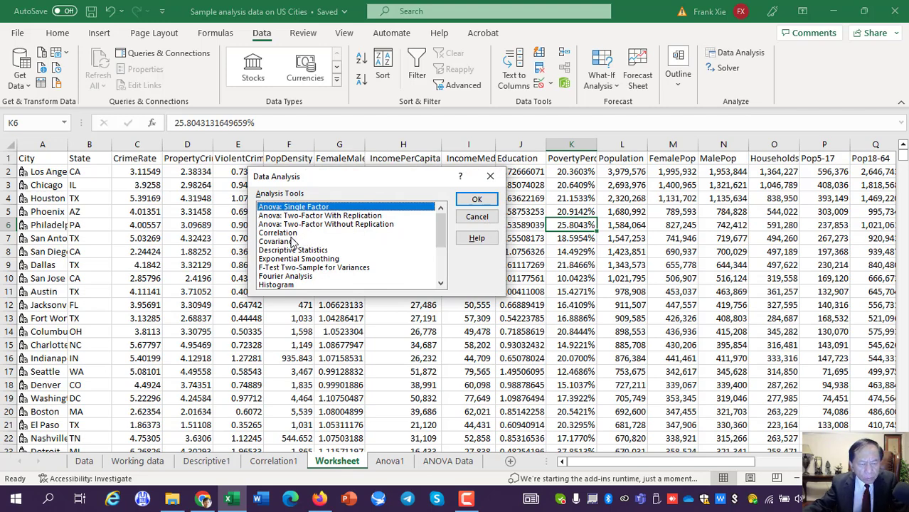
{"action": "scroll", "coordinate": [292, 243], "scroll_direction": "down", "scroll_amount": 1}
{"action": "scroll", "coordinate": [291, 243], "scroll_direction": "down", "scroll_amount": 1}
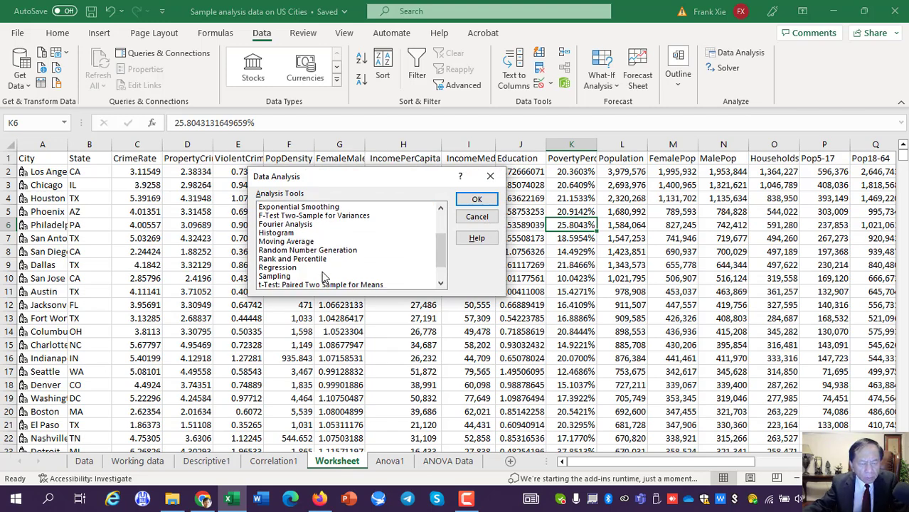
{"action": "left_click", "coordinate": [283, 269]}
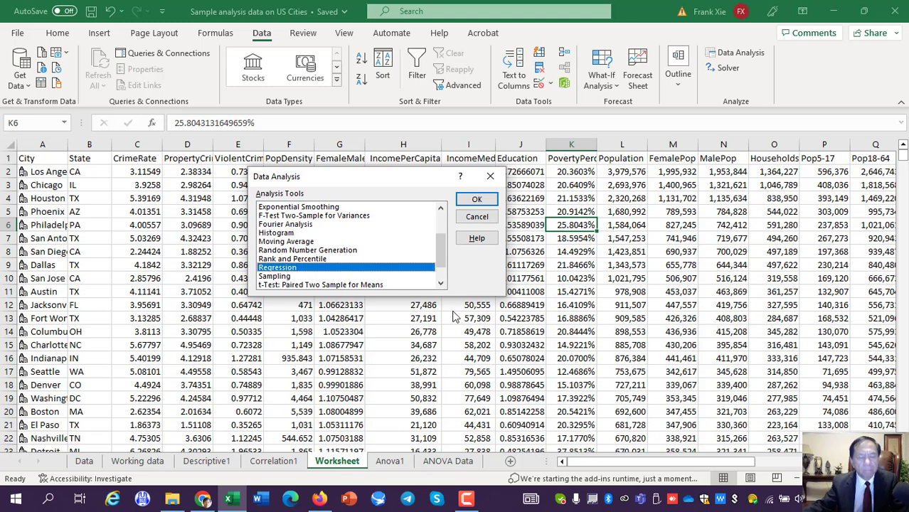
{"action": "left_click", "coordinate": [472, 202]}
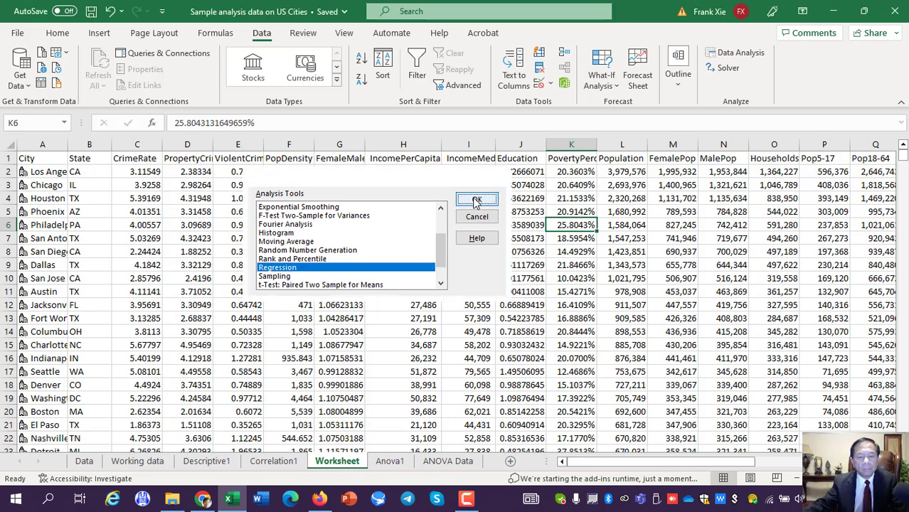
{"action": "left_click_drag", "start_coordinate": [396, 119], "coordinate": [612, 188]}
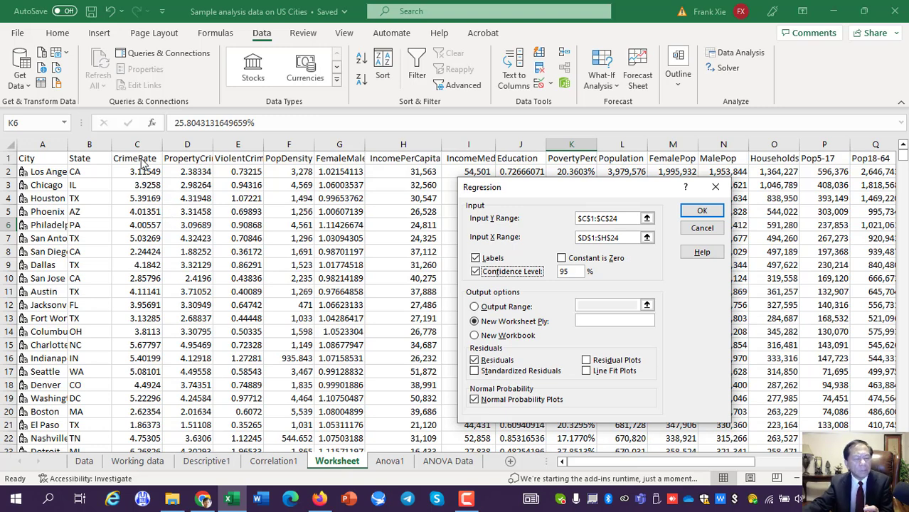
- Replace the regression's Input Y Range with the whole CrimeRate column, C1:C5288, including its header
{"action": "left_click", "coordinate": [629, 217]}
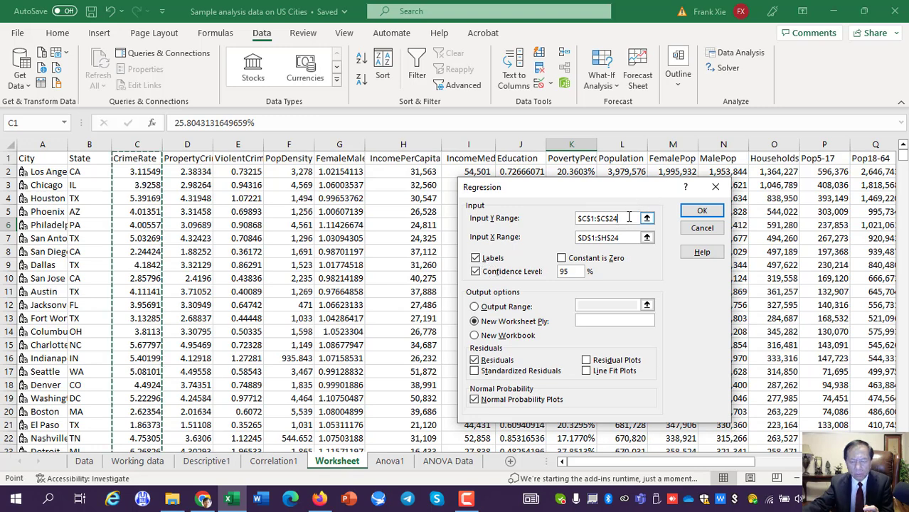
{"action": "left_click", "coordinate": [610, 219]}
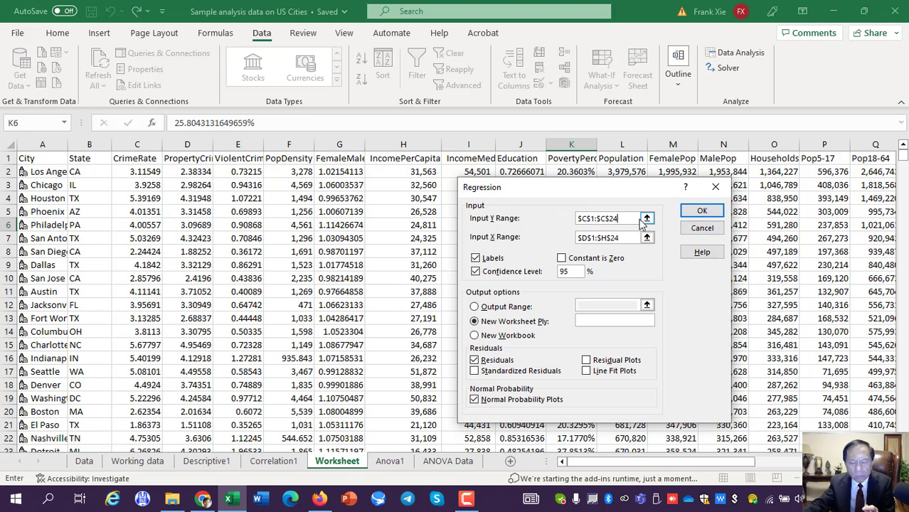
{"action": "left_click_drag", "start_coordinate": [618, 219], "coordinate": [562, 219]}
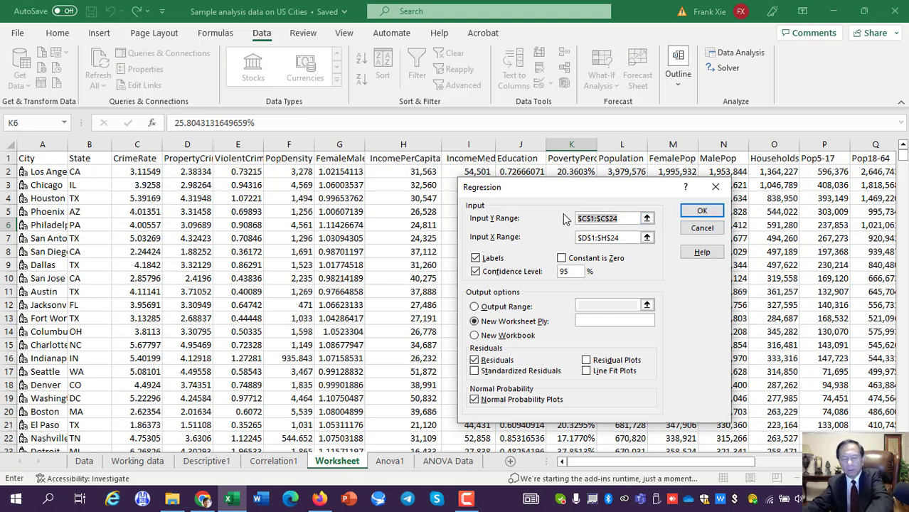
{"action": "key", "text": "BackSpace"}
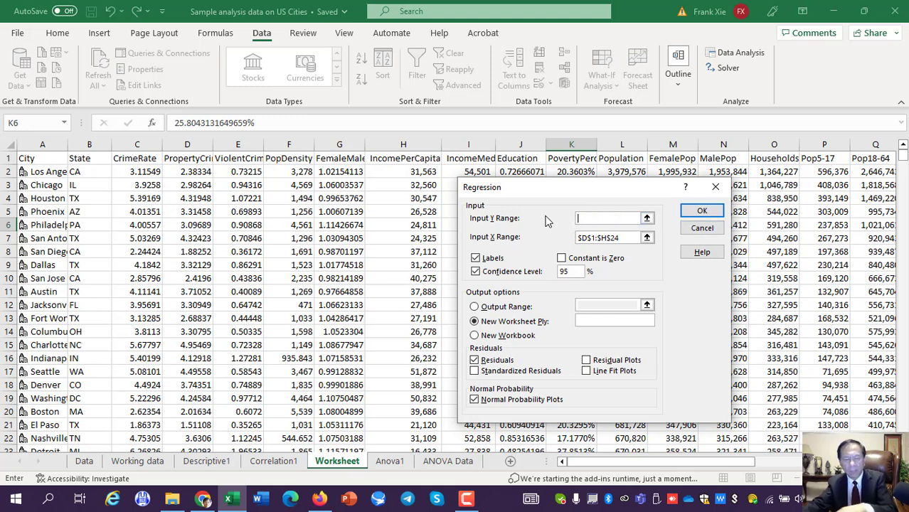
{"action": "left_click", "coordinate": [145, 160]}
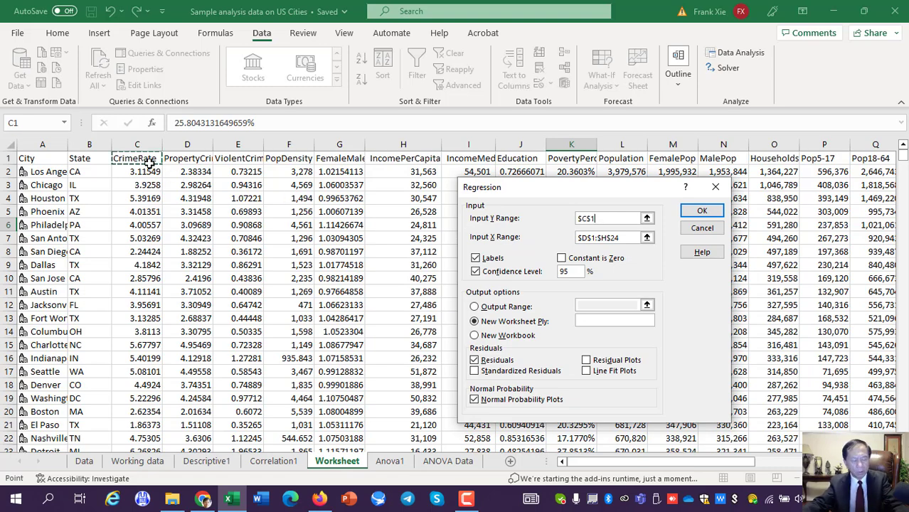
{"action": "key", "text": "ctrl+shift+Down"}
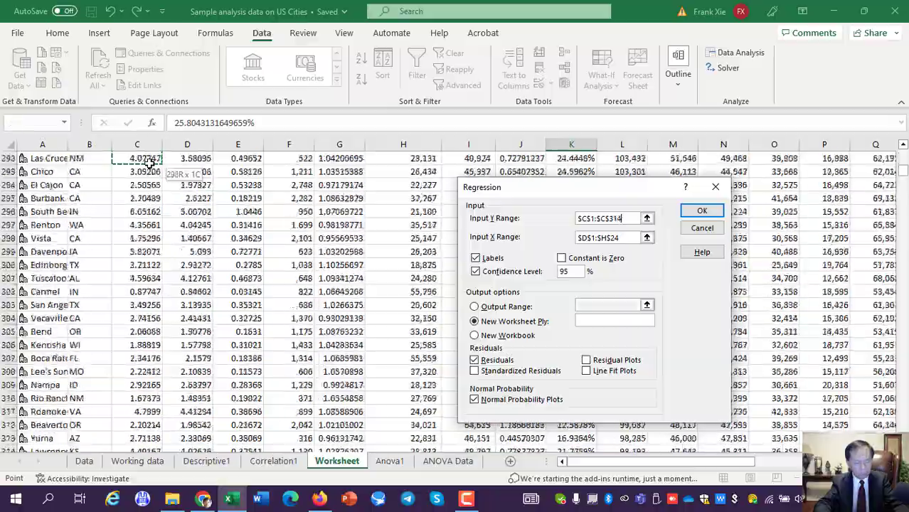
{"action": "key", "text": "shift+Page_Down"}
{"action": "key", "text": "shift+Page_Down"}
{"action": "key", "text": "shift+Page_Down"}
{"action": "key", "text": "shift+Page_Down"}
{"action": "key", "text": "shift+Page_Down"}
{"action": "key", "text": "shift+Page_Down"}
{"action": "key", "text": "shift+Page_Down"}
{"action": "key", "text": "shift+Page_Down"}
{"action": "key", "text": "shift+Page_Down"}
{"action": "key", "text": "shift+Page_Down"}
{"action": "key", "text": "shift+Page_Down"}
{"action": "key", "text": "shift+Page_Down"}
{"action": "key", "text": "shift+Page_Down"}
{"action": "key", "text": "shift+Page_Down"}
{"action": "key", "text": "shift+Page_Down"}
{"action": "key", "text": "shift+Page_Down"}
{"action": "key", "text": "shift+Page_Down"}
{"action": "key", "text": "shift+Page_Down"}
{"action": "key", "text": "shift+Page_Down"}
{"action": "key", "text": "shift+Page_Down"}
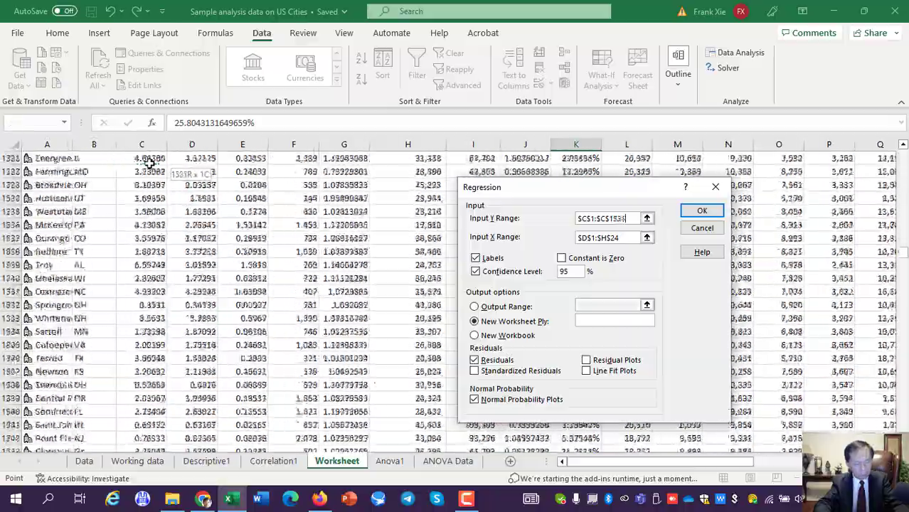
{"action": "key", "text": "shift+Page_Down"}
{"action": "key", "text": "shift+Page_Down"}
{"action": "key", "text": "shift+Page_Down"}
{"action": "key", "text": "shift+Page_Down"}
{"action": "key", "text": "shift+Page_Down"}
{"action": "key", "text": "shift+Page_Down"}
{"action": "key", "text": "shift+Page_Down"}
{"action": "key", "text": "shift+Page_Down"}
{"action": "key", "text": "shift+Page_Down"}
{"action": "key", "text": "shift+Page_Down"}
{"action": "key", "text": "shift+Page_Down"}
{"action": "key", "text": "shift+Page_Down"}
{"action": "key", "text": "shift+Page_Down"}
{"action": "key", "text": "shift+Page_Down"}
{"action": "key", "text": "shift+Page_Down"}
{"action": "key", "text": "shift+Page_Down"}
{"action": "key", "text": "shift+Page_Down"}
{"action": "key", "text": "shift+Page_Down"}
{"action": "key", "text": "shift+Page_Down"}
{"action": "key", "text": "shift+Page_Down"}
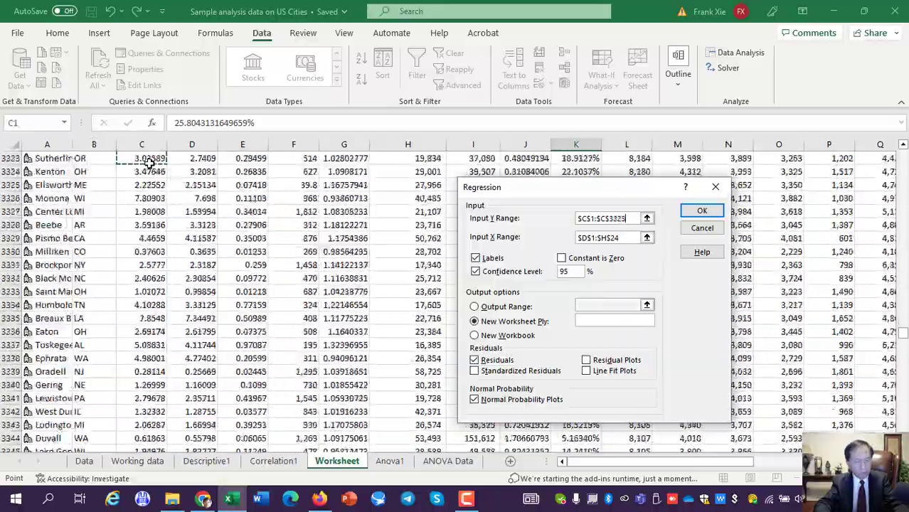
{"action": "key", "text": "shift+Page_Down"}
{"action": "key", "text": "shift+Page_Down"}
{"action": "key", "text": "shift+Page_Down"}
{"action": "key", "text": "shift+Page_Down"}
{"action": "key", "text": "shift+Page_Down"}
{"action": "key", "text": "shift+Page_Down"}
{"action": "key", "text": "shift+Page_Down"}
{"action": "key", "text": "shift+Page_Down"}
{"action": "key", "text": "shift+Page_Down"}
{"action": "key", "text": "shift+Page_Down"}
{"action": "key", "text": "shift+Page_Down"}
{"action": "key", "text": "shift+Page_Down"}
{"action": "key", "text": "shift+Page_Down"}
{"action": "key", "text": "shift+Page_Down"}
{"action": "key", "text": "shift+Page_Down"}
{"action": "key", "text": "shift+Page_Down"}
{"action": "key", "text": "shift+Page_Down"}
{"action": "key", "text": "shift+Page_Down"}
{"action": "key", "text": "shift+Page_Down"}
{"action": "key", "text": "shift+Page_Down"}
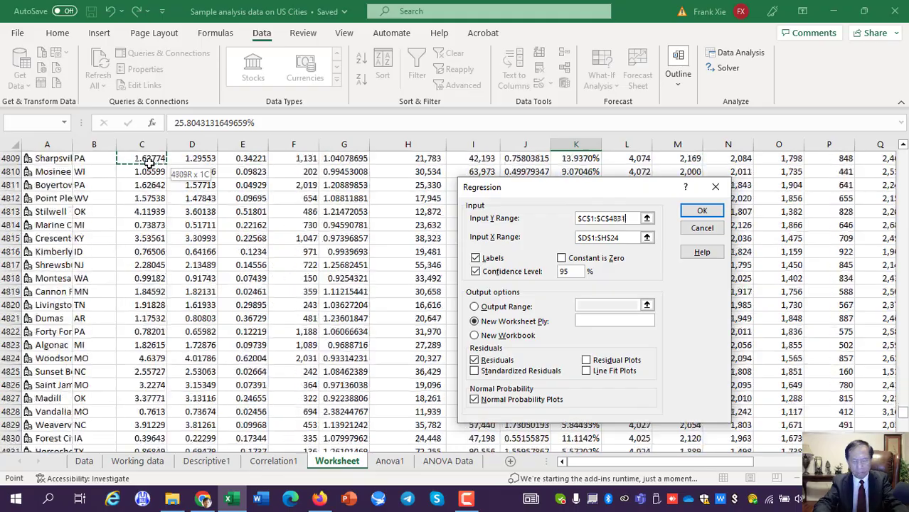
{"action": "key", "text": "shift+Page_Down"}
{"action": "key", "text": "shift+Page_Down"}
{"action": "key", "text": "shift+Page_Down"}
{"action": "key", "text": "shift+Page_Down"}
{"action": "key", "text": "shift+Page_Down"}
{"action": "key", "text": "shift+Page_Down"}
{"action": "key", "text": "shift+Page_Down"}
{"action": "key", "text": "shift+Page_Down"}
{"action": "key", "text": "shift+Page_Down"}
{"action": "key", "text": "shift+Page_Down"}
{"action": "key", "text": "shift+Page_Down"}
{"action": "key", "text": "shift+Page_Down"}
{"action": "key", "text": "shift+Page_Down"}
{"action": "key", "text": "shift+Page_Down"}
{"action": "key", "text": "shift+Page_Down"}
{"action": "key", "text": "shift+Page_Down"}
{"action": "key", "text": "shift+Page_Down"}
{"action": "key", "text": "shift+Page_Down"}
{"action": "key", "text": "shift+Page_Down"}
{"action": "key", "text": "shift+Page_Down"}
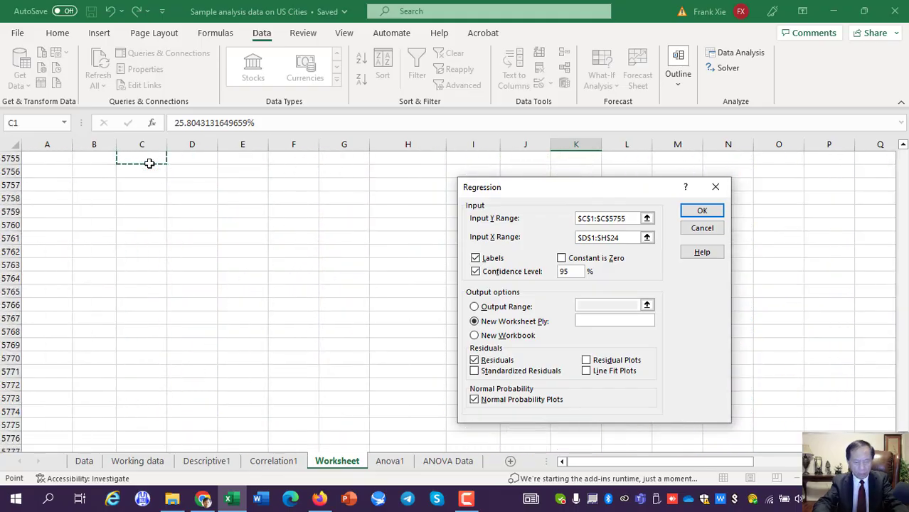
{"action": "key", "text": "shift+Page_Up"}
{"action": "key", "text": "shift+Page_Up"}
{"action": "key", "text": "shift+Page_Up"}
{"action": "key", "text": "shift+Page_Up"}
{"action": "key", "text": "shift+Page_Up"}
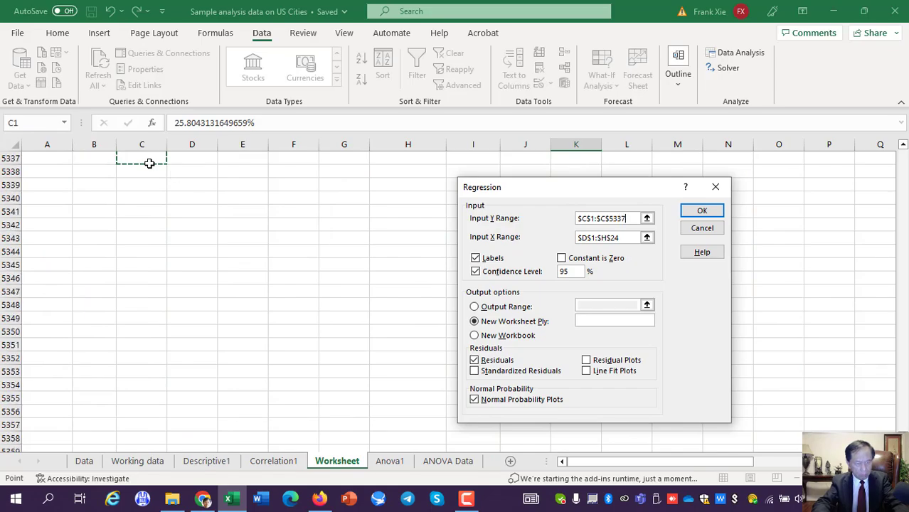
{"action": "key", "text": "shift+Page_Up"}
{"action": "key", "text": "shift+Page_Up"}
{"action": "key", "text": "shift+Page_Up"}
{"action": "key", "text": "shift+Page_Up"}
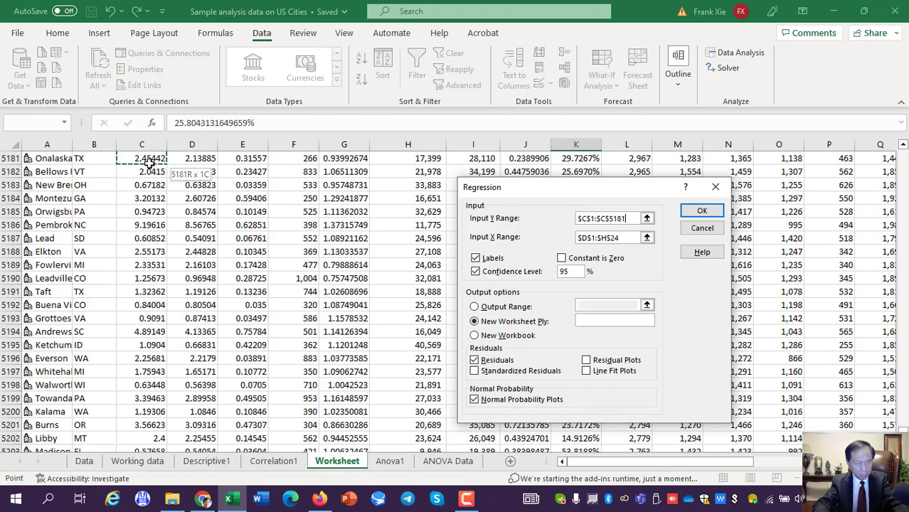
{"action": "key", "text": "shift+Page_Down"}
{"action": "key", "text": "shift+Page_Down"}
{"action": "key", "text": "shift+Page_Down"}
{"action": "key", "text": "shift+Page_Up"}
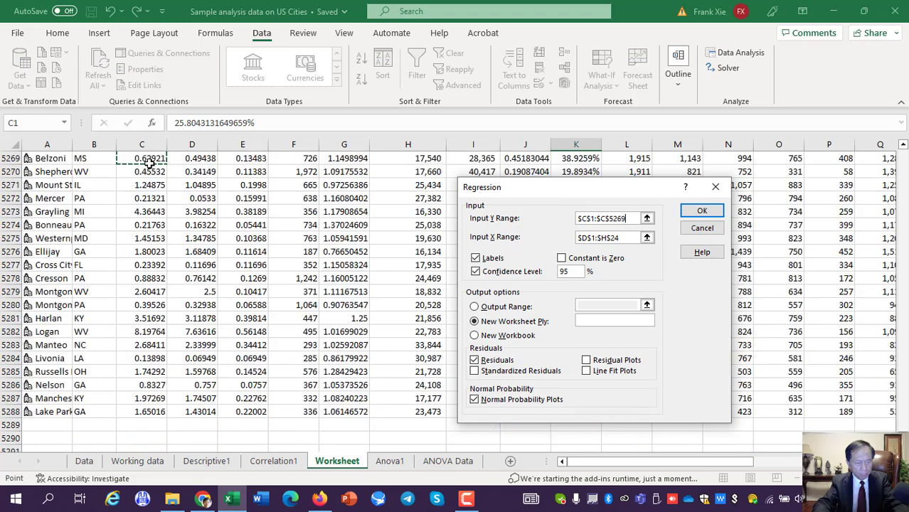
{"action": "key", "text": "shift+Down"}
{"action": "key", "text": "shift+Down"}
{"action": "key", "text": "shift+Down"}
{"action": "key", "text": "shift+Down"}
{"action": "key", "text": "shift+Down"}
{"action": "key", "text": "shift+Down"}
{"action": "key", "text": "shift+Down"}
{"action": "key", "text": "shift+Down"}
{"action": "key", "text": "shift+Down"}
{"action": "key", "text": "shift+Down"}
{"action": "key", "text": "shift+Down"}
{"action": "key", "text": "shift+Down"}
{"action": "key", "text": "shift+Down"}
{"action": "key", "text": "shift+Down"}
{"action": "key", "text": "shift+Down"}
{"action": "key", "text": "shift+Down"}
{"action": "key", "text": "shift+Down"}
{"action": "key", "text": "shift+Down"}
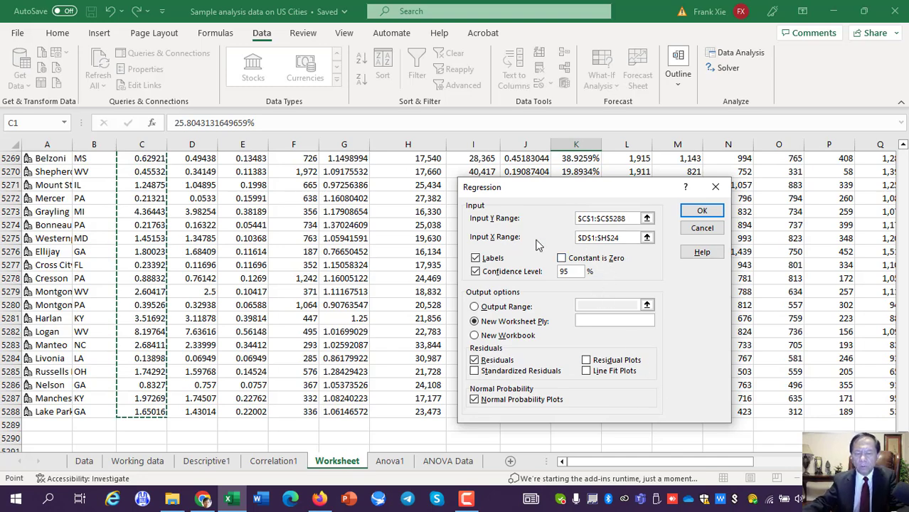
- Clear the regression's Input X Range and move the dialog so that data columns F to J are accessible
{"action": "left_click", "coordinate": [627, 239]}
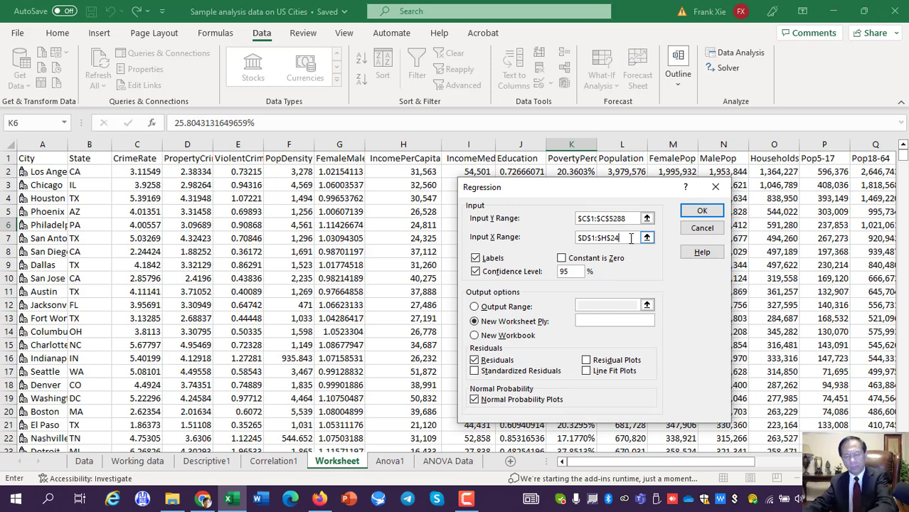
{"action": "key", "text": "BackSpace"}
{"action": "key", "text": "BackSpace"}
{"action": "key", "text": "BackSpace"}
{"action": "key", "text": "BackSpace"}
{"action": "key", "text": "BackSpace"}
{"action": "key", "text": "BackSpace"}
{"action": "key", "text": "BackSpace"}
{"action": "key", "text": "BackSpace"}
{"action": "key", "text": "BackSpace"}
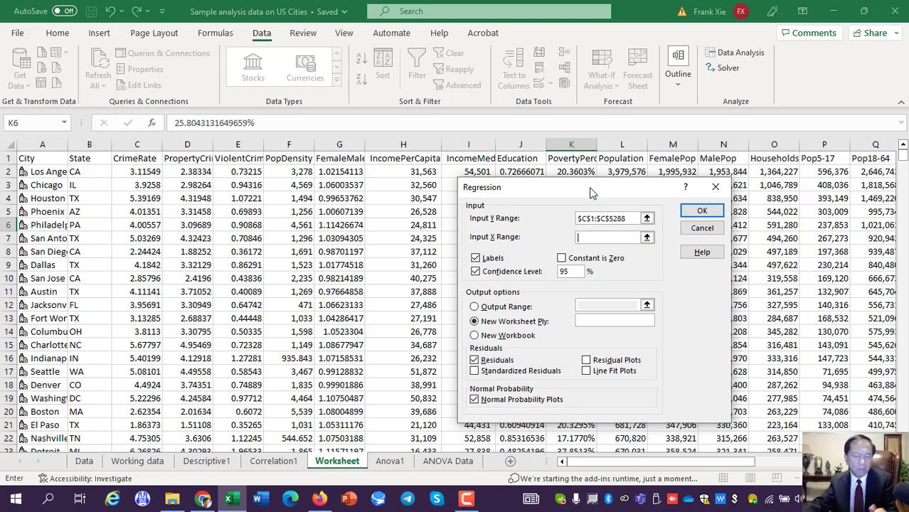
{"action": "left_click_drag", "start_coordinate": [590, 193], "coordinate": [716, 208]}
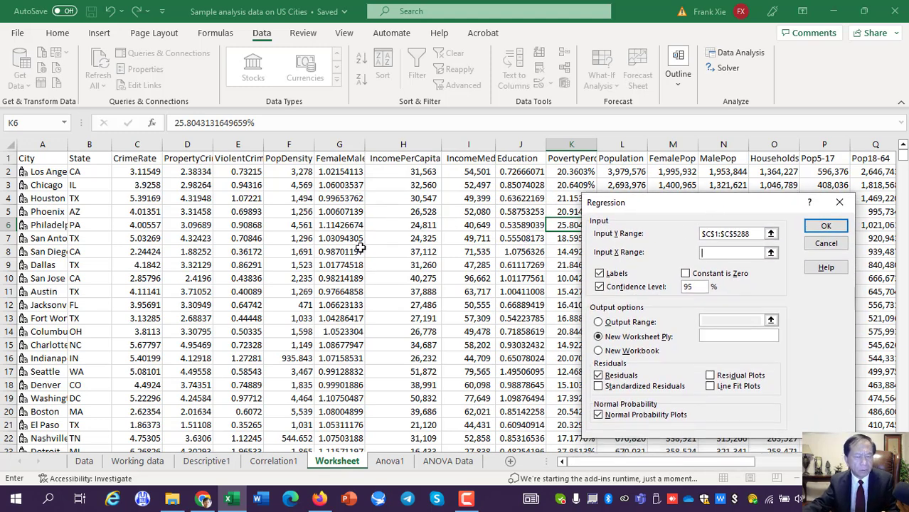
- Select the headers from PopDensity to PovertyPercentage, F1:K1, as the start of the Input X Range
{"action": "left_click", "coordinate": [293, 161]}
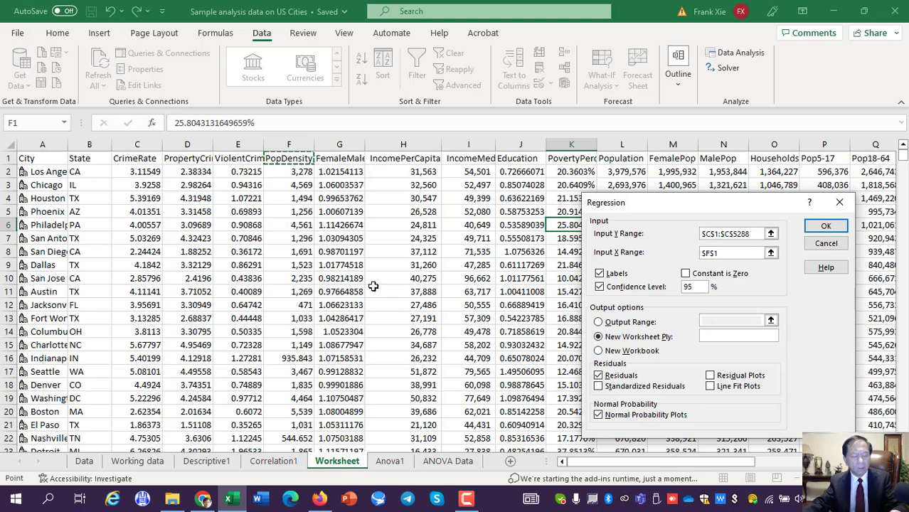
{"action": "key", "text": "shift+Right"}
{"action": "key", "text": "shift+Right"}
{"action": "key", "text": "shift+Right"}
{"action": "key", "text": "shift+Right"}
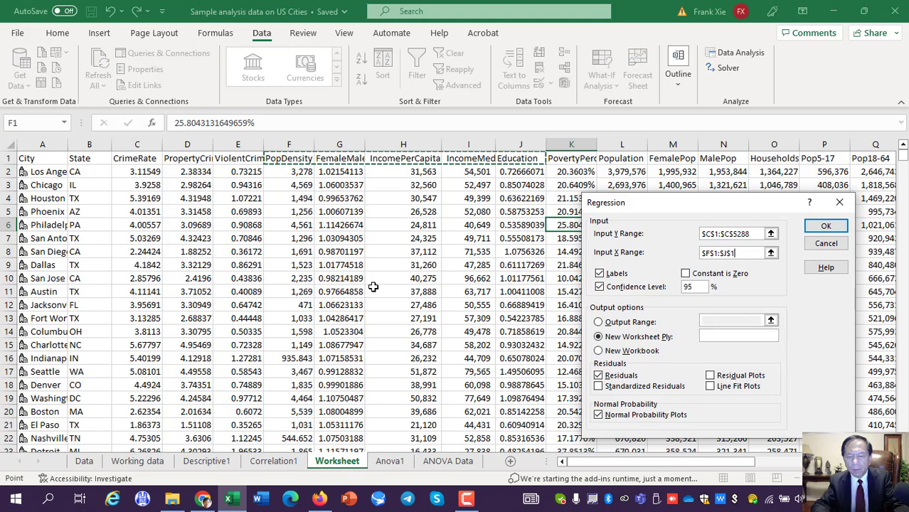
{"action": "key", "text": "shift+Right"}
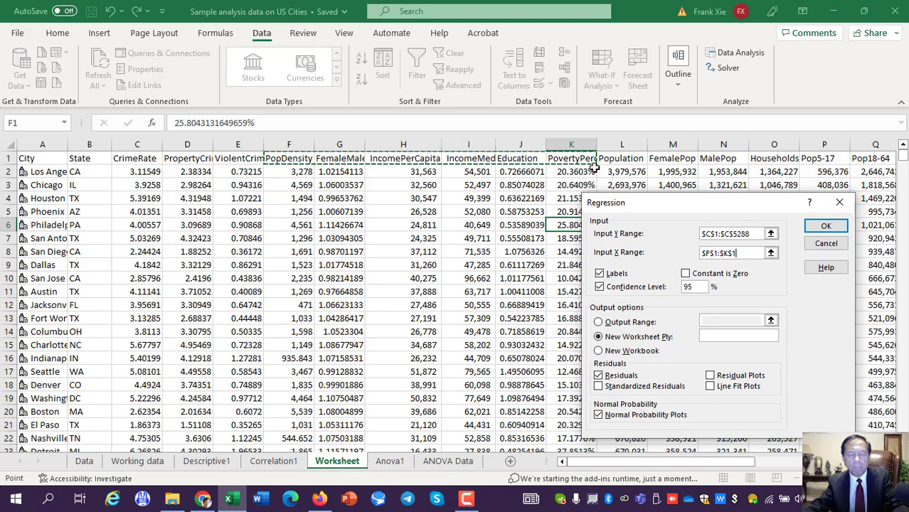
- Extend the Input X Range down to row 5288, giving F1:K5288, and name the new output worksheet Regression1
{"action": "key", "text": "shift+Down"}
{"action": "key", "text": "shift+Down"}
{"action": "key", "text": "shift+Down"}
{"action": "key", "text": "shift+Down"}
{"action": "key", "text": "shift+Down"}
{"action": "key", "text": "shift+Down"}
{"action": "key", "text": "shift+Down"}
{"action": "key", "text": "shift+Down"}
{"action": "key", "text": "shift+Down"}
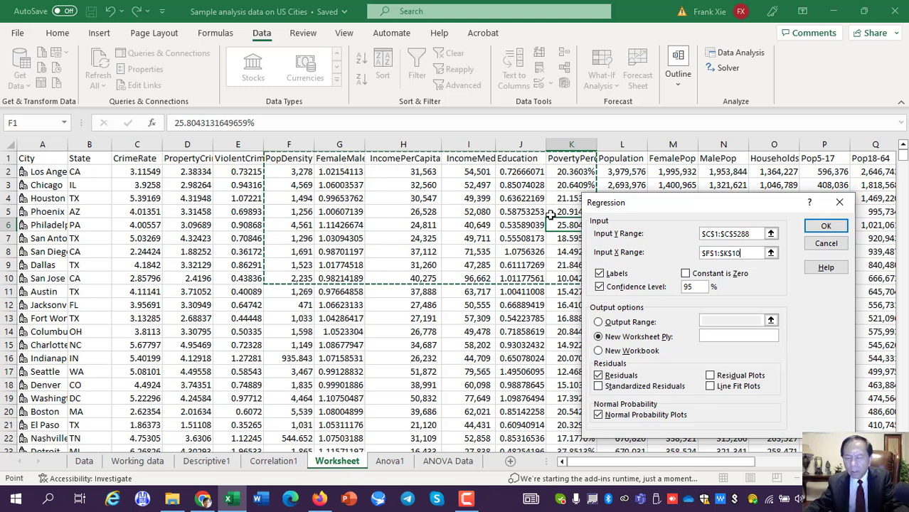
{"action": "left_click", "coordinate": [748, 253]}
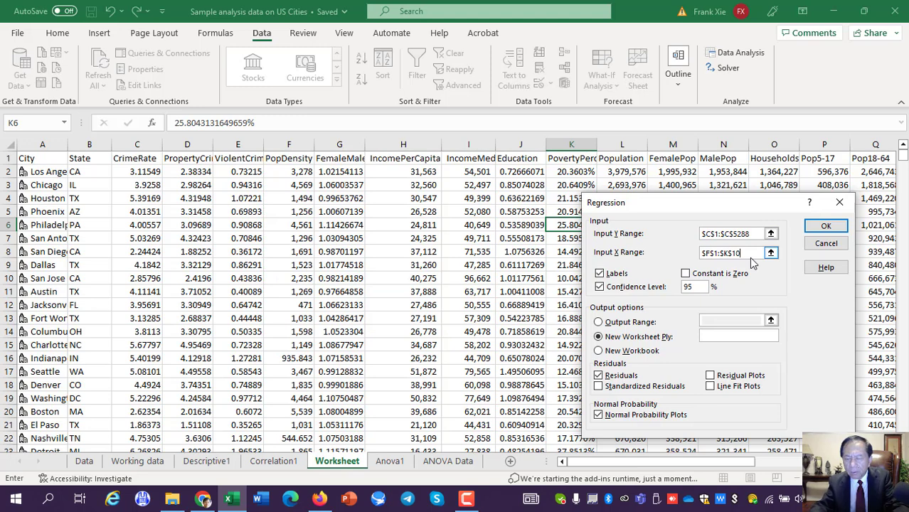
{"action": "type", "text": "528"}
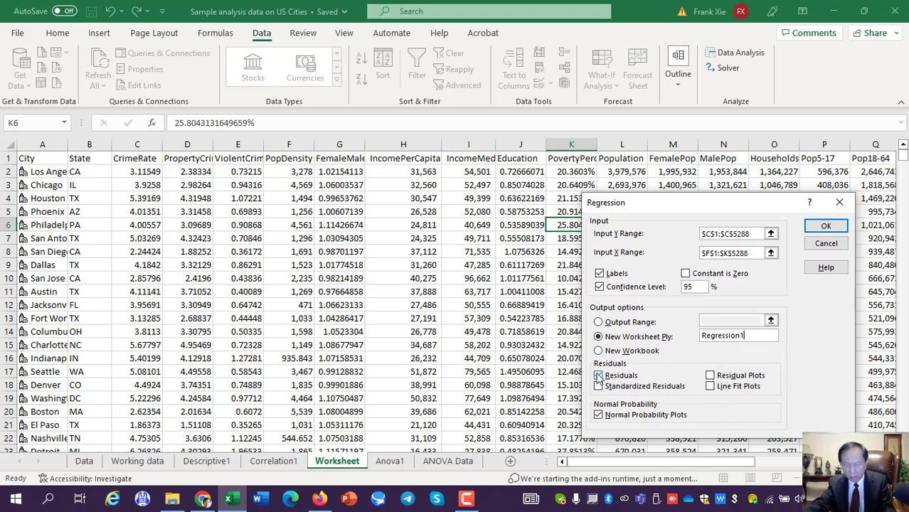
- Add residual plots, line fit plots and standardized residuals to the regression output and run the analysis
{"action": "left_click", "coordinate": [711, 377]}
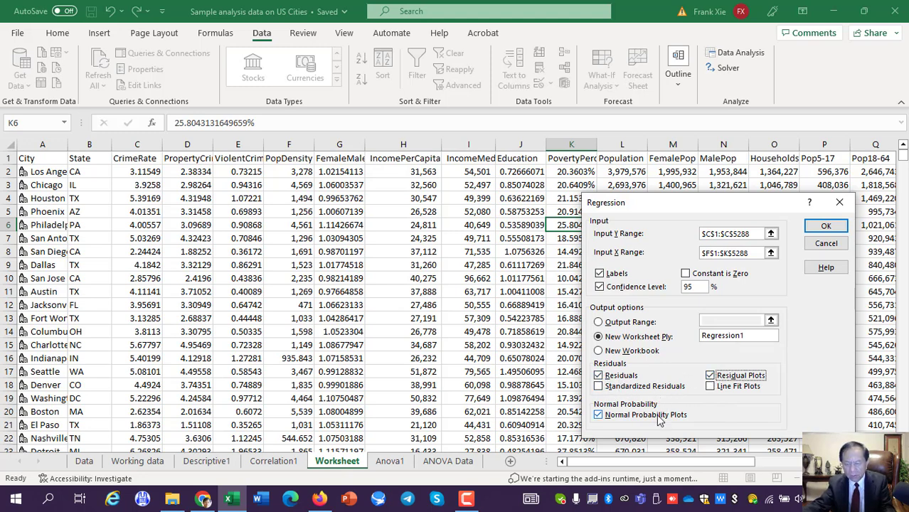
{"action": "left_click", "coordinate": [709, 387]}
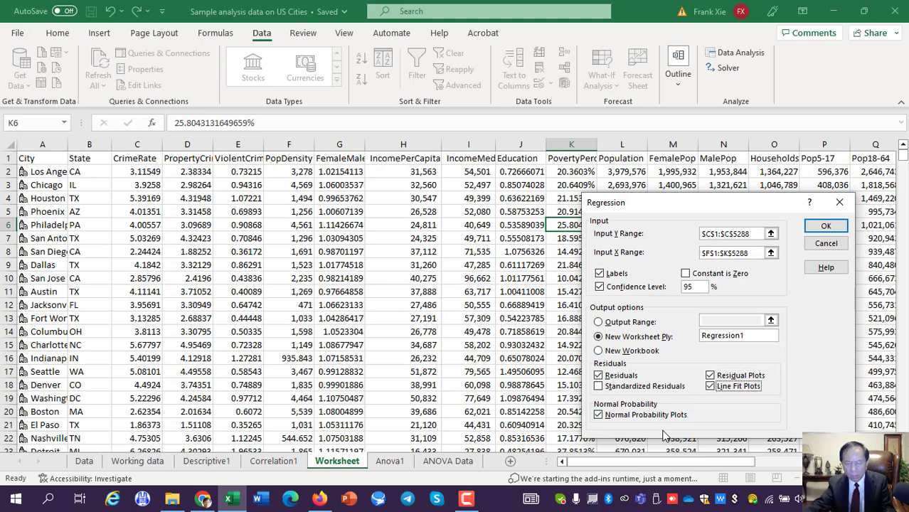
{"action": "left_click", "coordinate": [599, 387]}
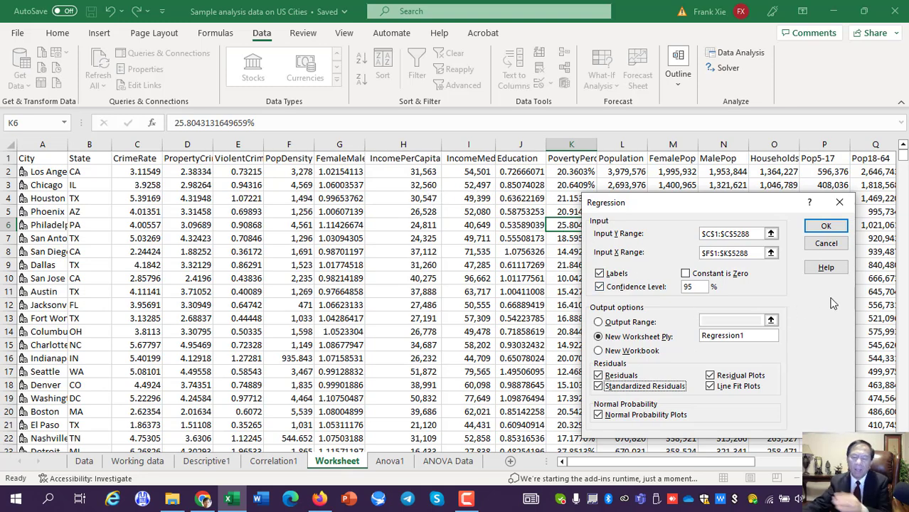
{"action": "left_click", "coordinate": [823, 227]}
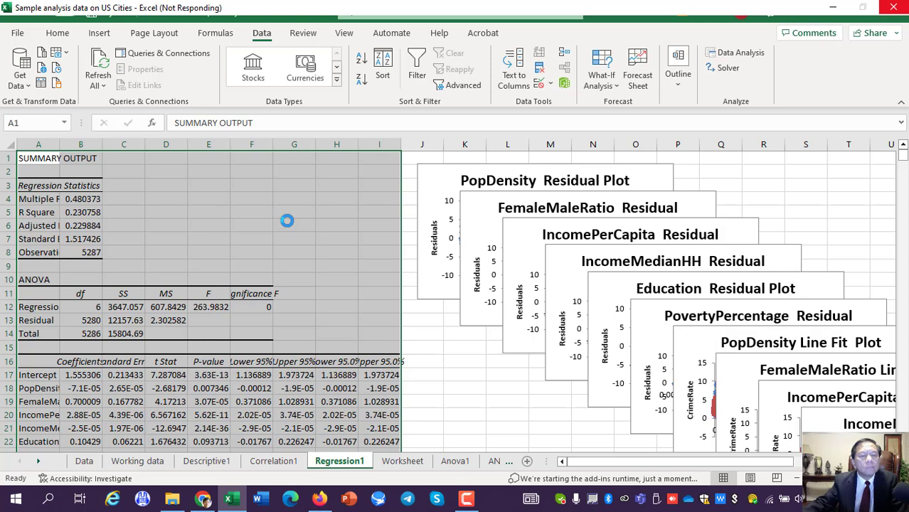
- Widen columns A and B of the regression output so their labels and values are fully readable
{"action": "left_click", "coordinate": [263, 210]}
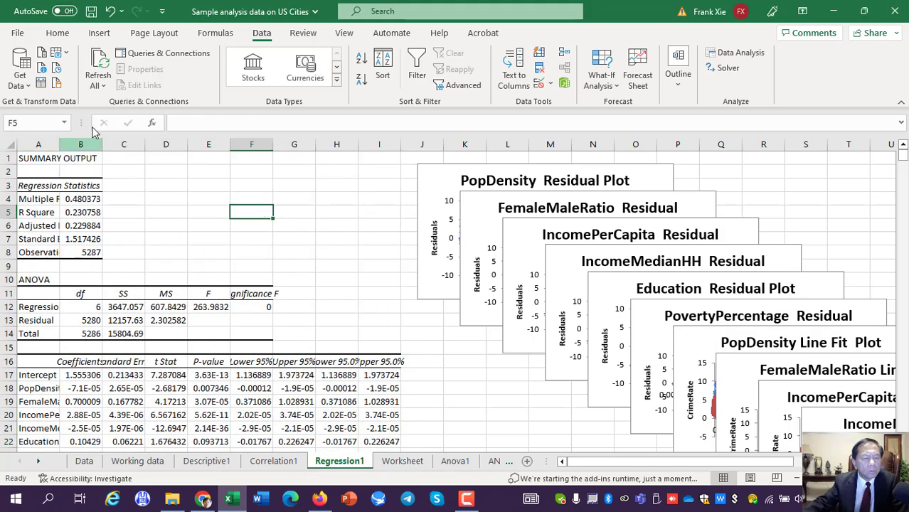
{"action": "left_click_drag", "start_coordinate": [58, 142], "coordinate": [178, 142]}
{"action": "left_click", "coordinate": [259, 213]}
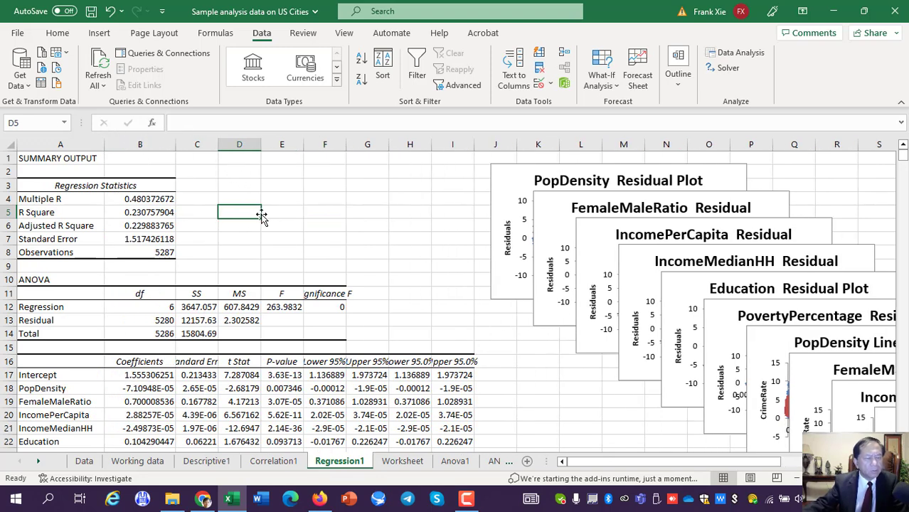
- Fill the R Square value in B5 with yellow
{"action": "left_click", "coordinate": [153, 213]}
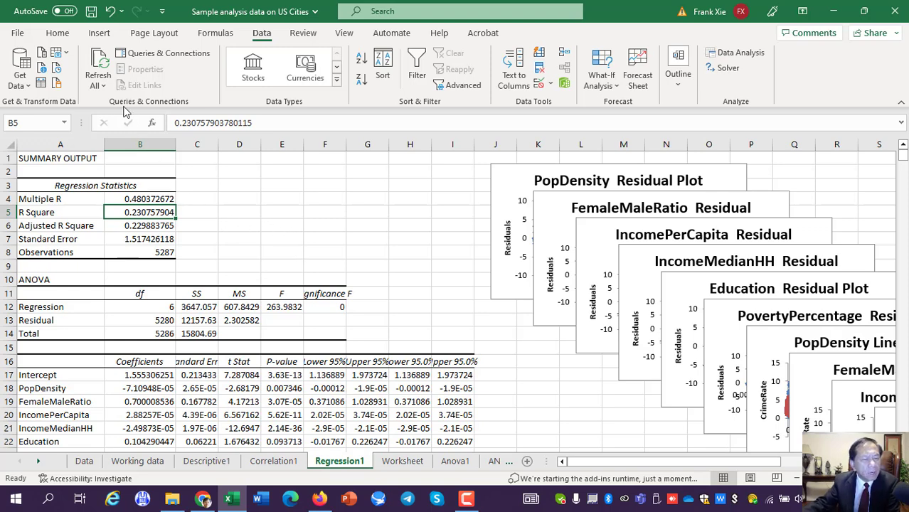
{"action": "left_click", "coordinate": [58, 36]}
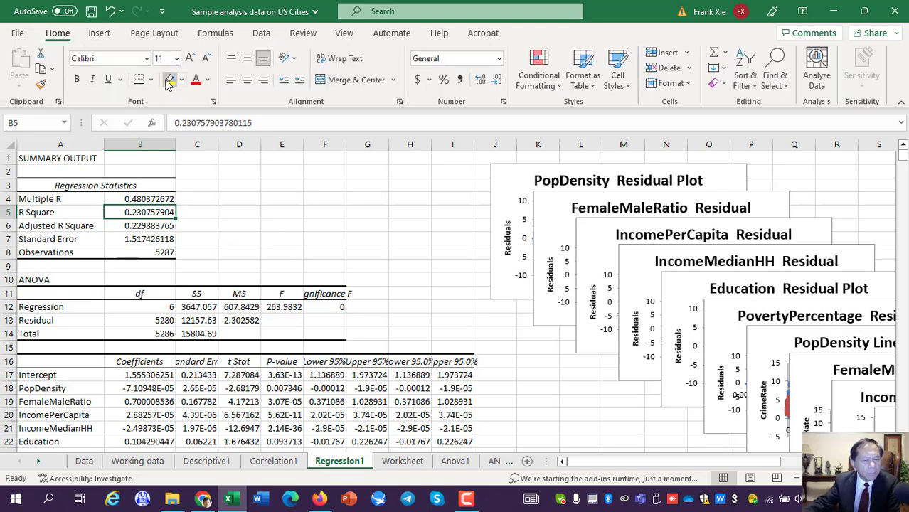
{"action": "left_click", "coordinate": [170, 79]}
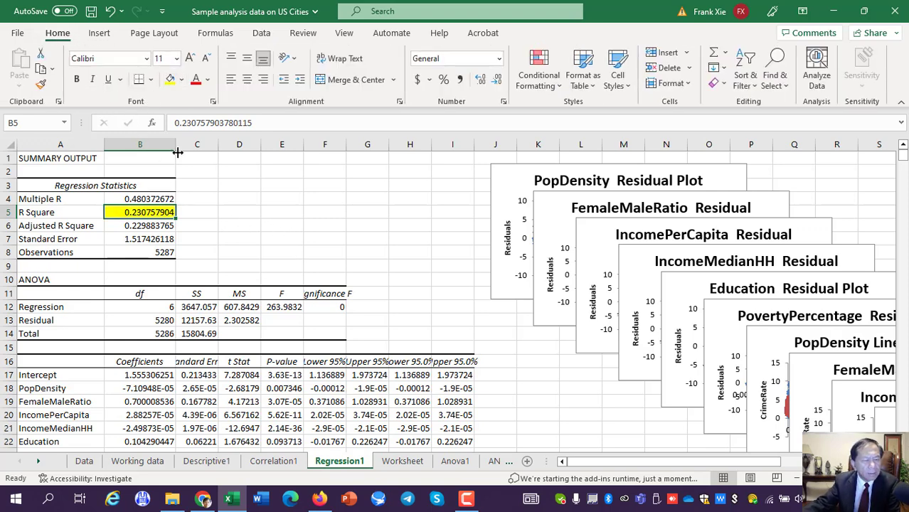
{"action": "left_click", "coordinate": [201, 212]}
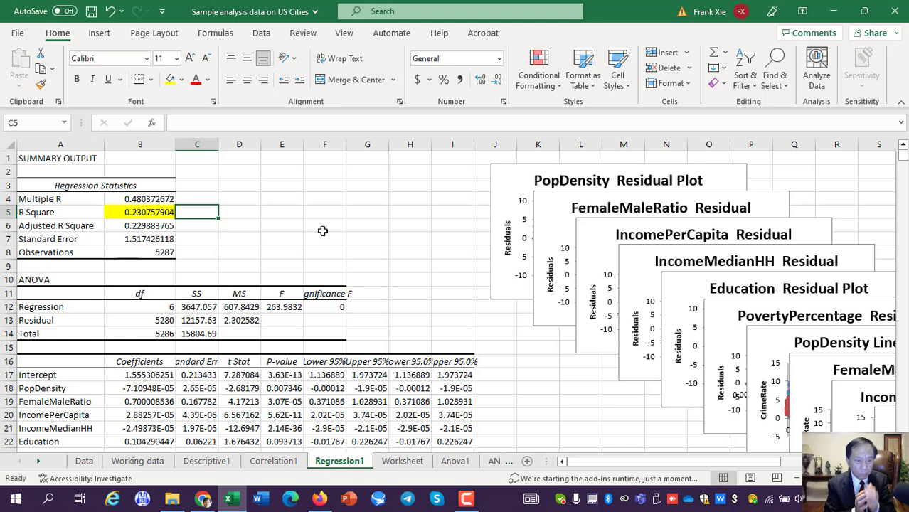
- Go through the independent variables listed in the coefficients table, from FemaleMaleRatio to PovertyPercentage
{"action": "scroll", "coordinate": [305, 313], "scroll_direction": "down", "scroll_amount": 2}
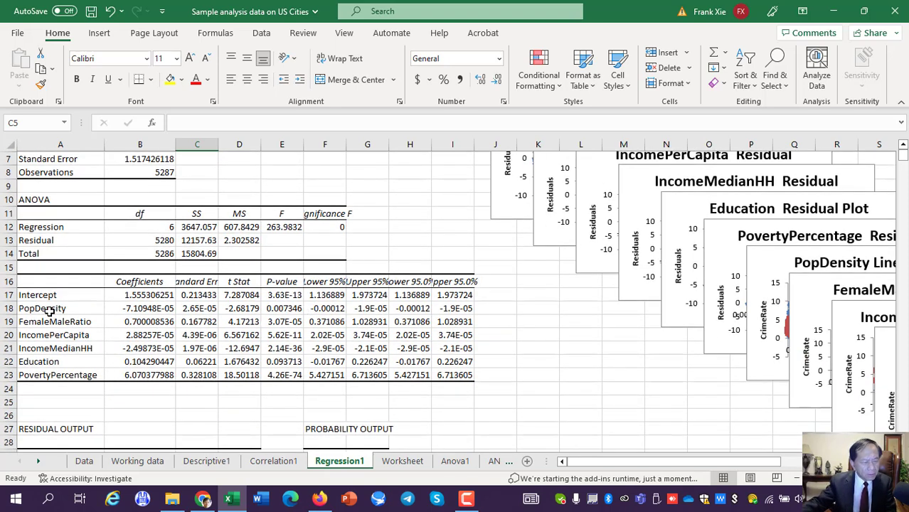
{"action": "left_click", "coordinate": [46, 324]}
{"action": "left_click", "coordinate": [48, 337]}
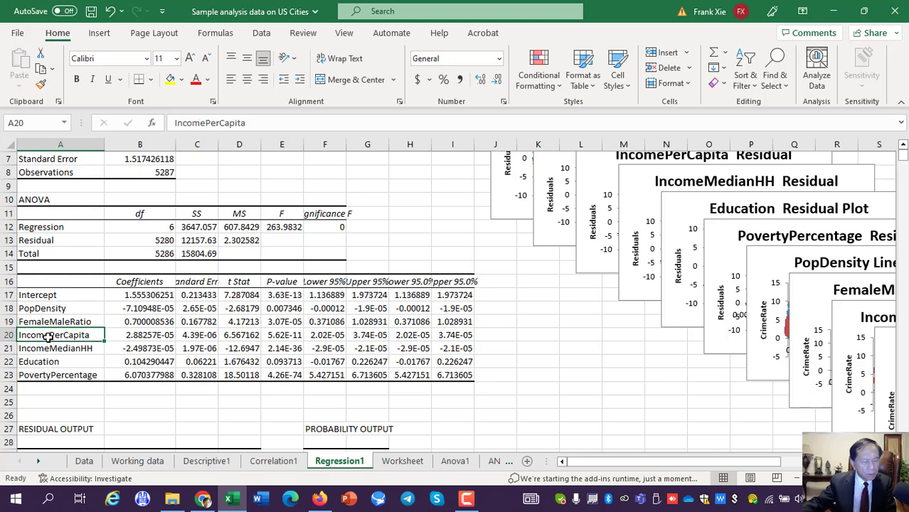
{"action": "left_click", "coordinate": [51, 349]}
{"action": "left_click", "coordinate": [50, 364]}
{"action": "left_click", "coordinate": [51, 375]}
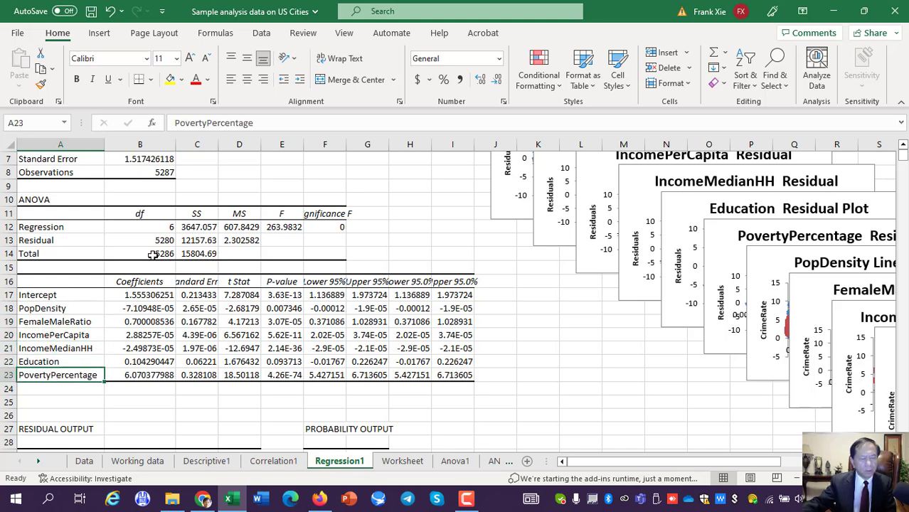
- Widen columns B, C, E, F and G so the regression tables' headings and values are readable
{"action": "left_click_drag", "start_coordinate": [218, 143], "coordinate": [248, 144]}
{"action": "left_click_drag", "start_coordinate": [176, 143], "coordinate": [185, 144]}
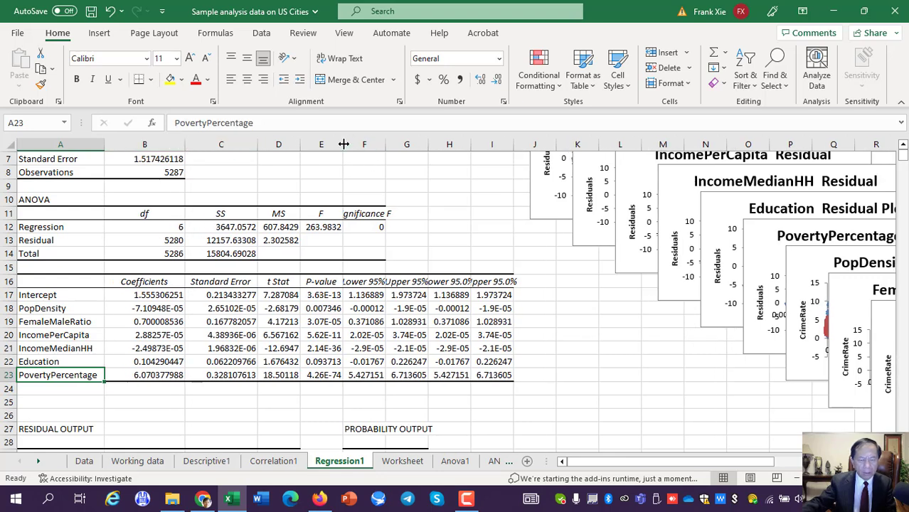
{"action": "double_click", "coordinate": [344, 144]}
{"action": "double_click", "coordinate": [399, 144]}
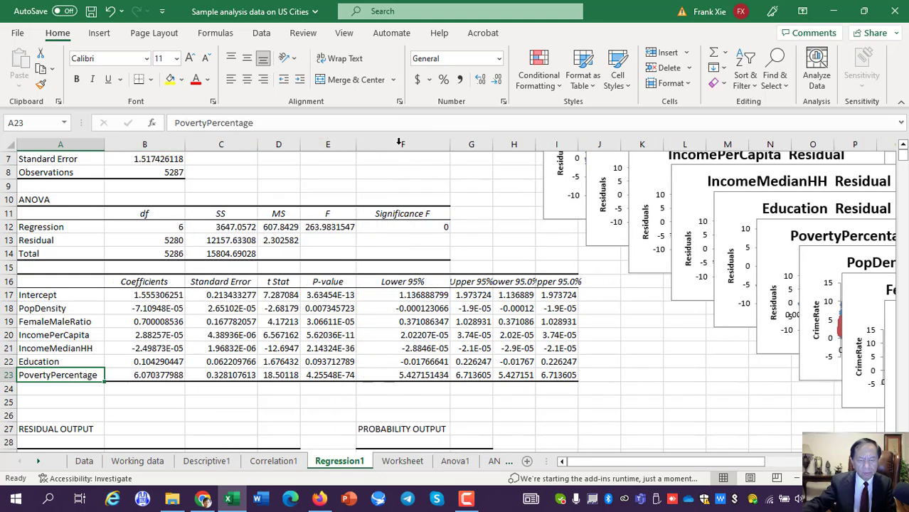
{"action": "double_click", "coordinate": [492, 144]}
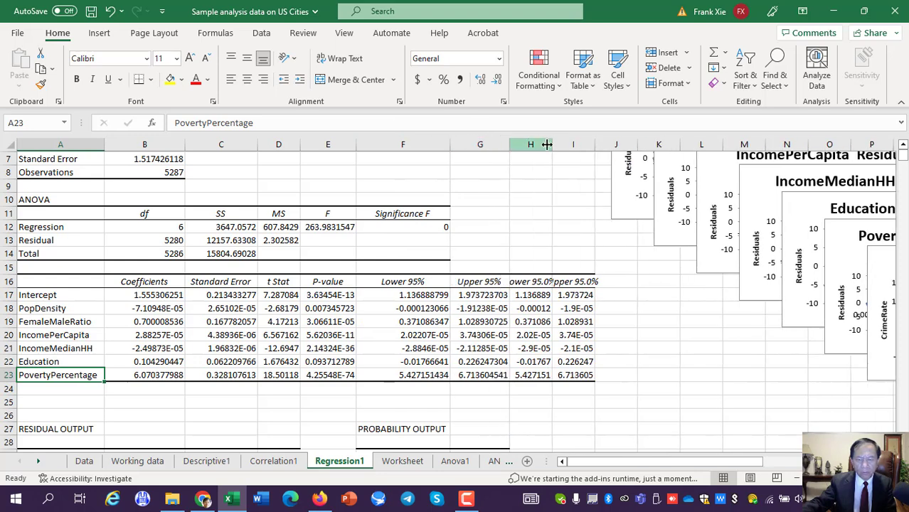
{"action": "left_click_drag", "start_coordinate": [550, 144], "coordinate": [552, 145]}
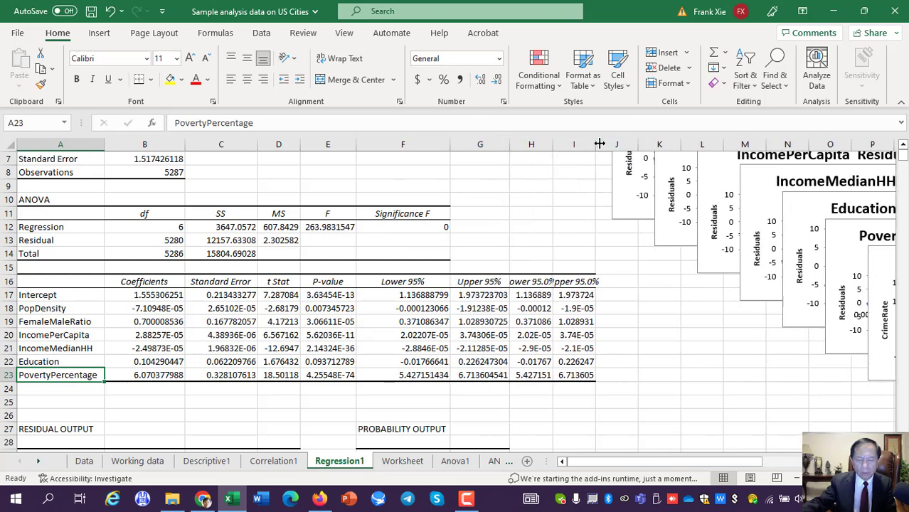
- Show the Significance F value in F12 of the ANOVA table with six decimal places
{"action": "scroll", "coordinate": [232, 256], "scroll_direction": "up", "scroll_amount": 2}
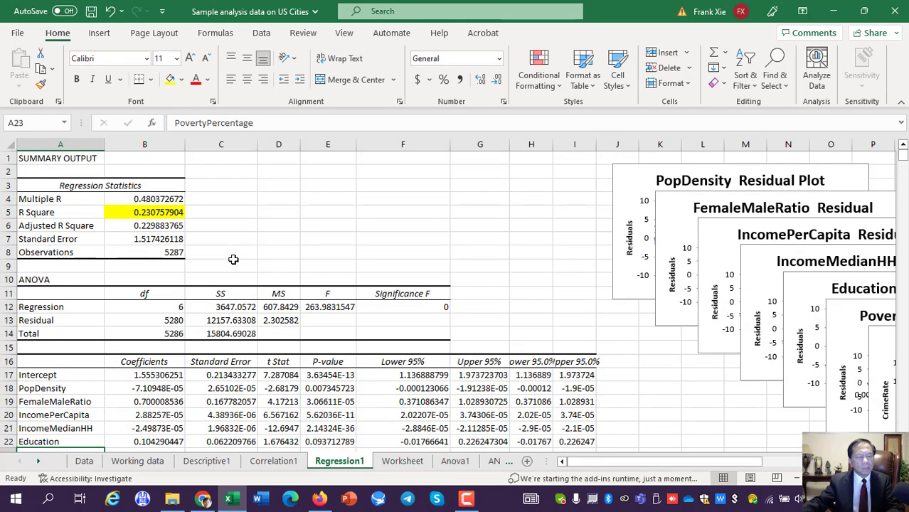
{"action": "left_click", "coordinate": [204, 212]}
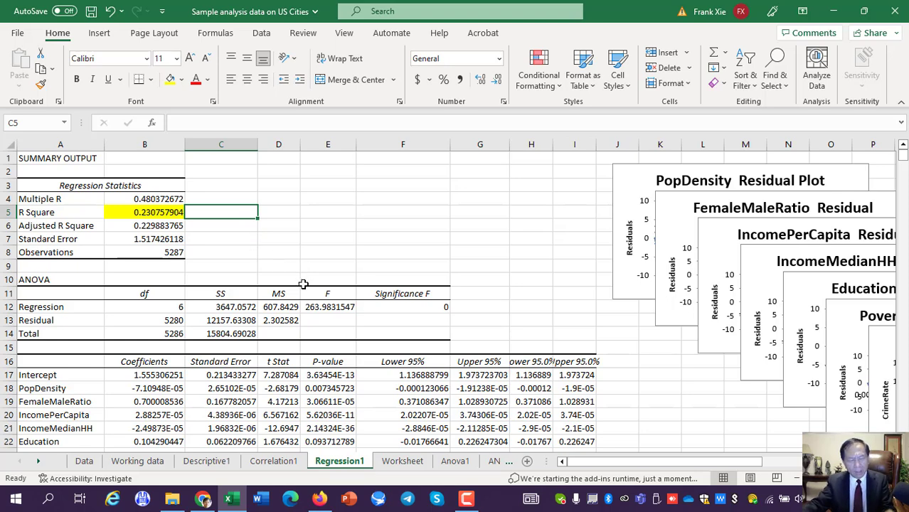
{"action": "left_click", "coordinate": [410, 305]}
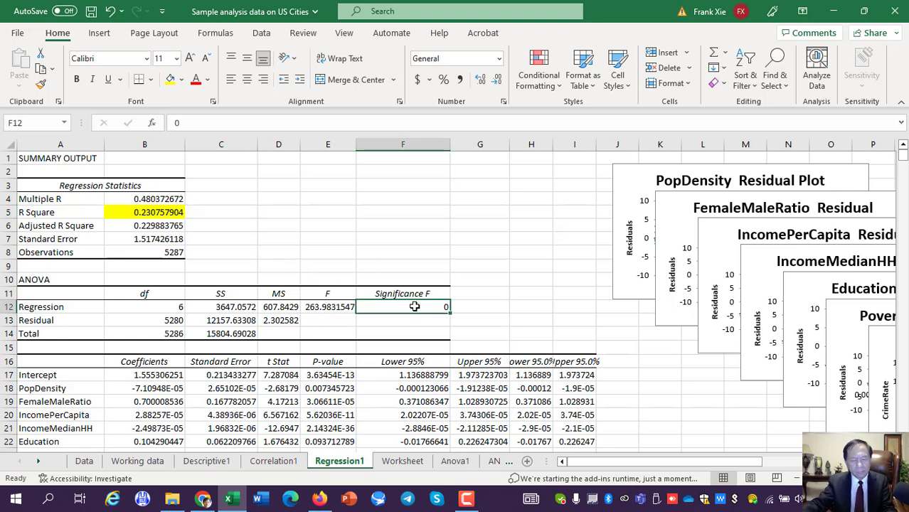
{"action": "left_click", "coordinate": [481, 80]}
{"action": "left_click", "coordinate": [481, 80]}
{"action": "left_click", "coordinate": [481, 80]}
{"action": "left_click", "coordinate": [482, 81]}
{"action": "left_click", "coordinate": [481, 81]}
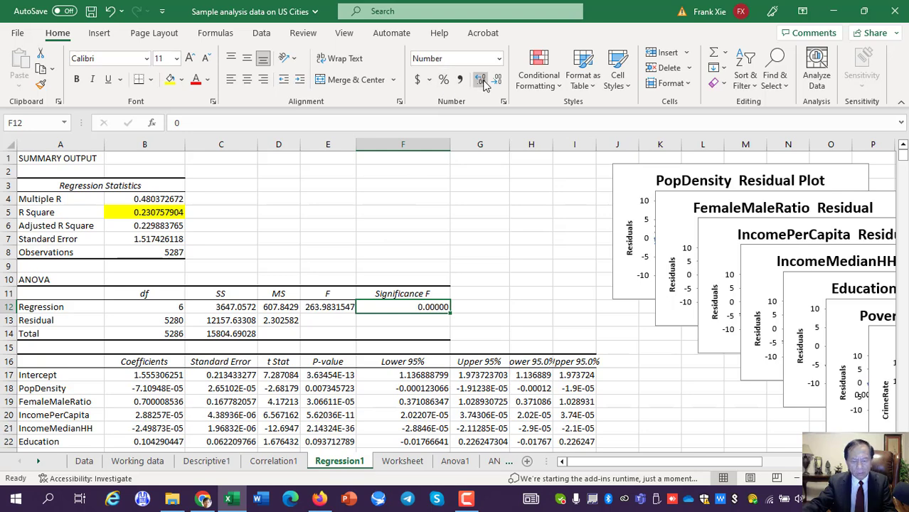
{"action": "left_click", "coordinate": [505, 294]}
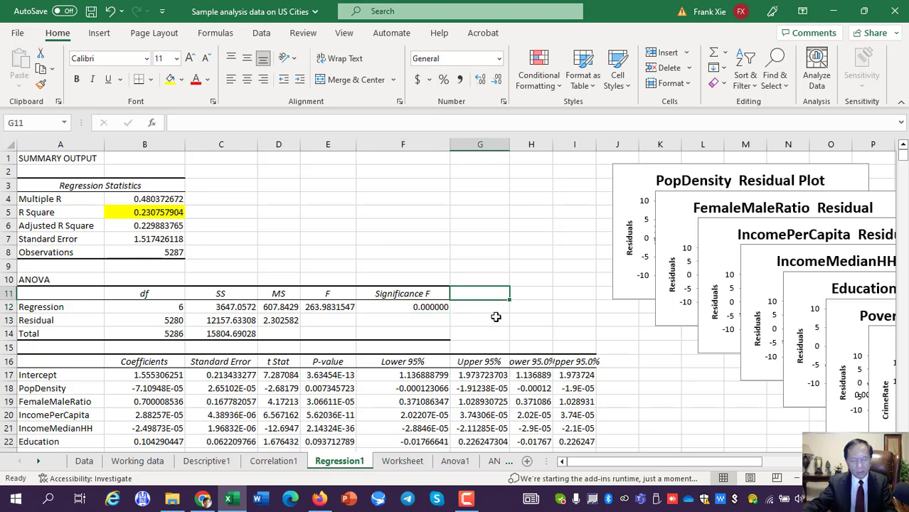
- Fill the Significance F value in F12 with yellow
{"action": "left_click", "coordinate": [436, 306]}
{"action": "left_click", "coordinate": [170, 79]}
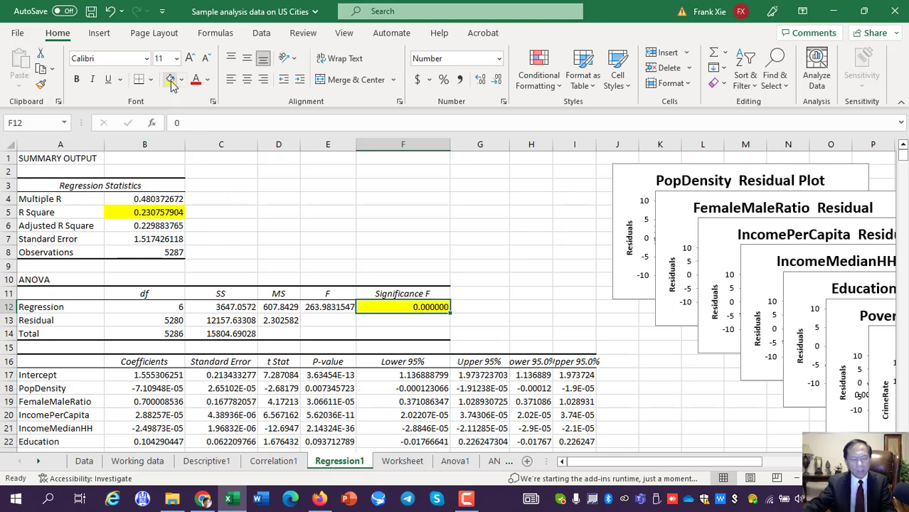
{"action": "left_click", "coordinate": [318, 309]}
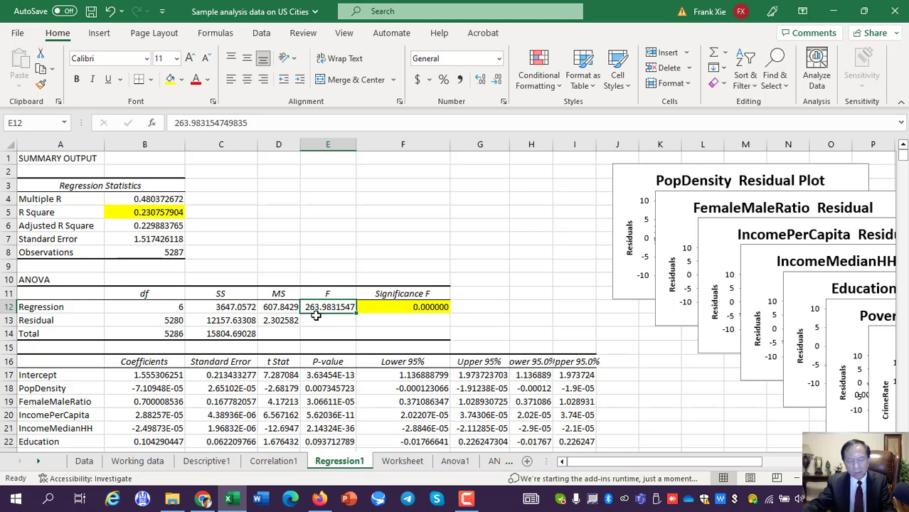
{"action": "left_click", "coordinate": [399, 307]}
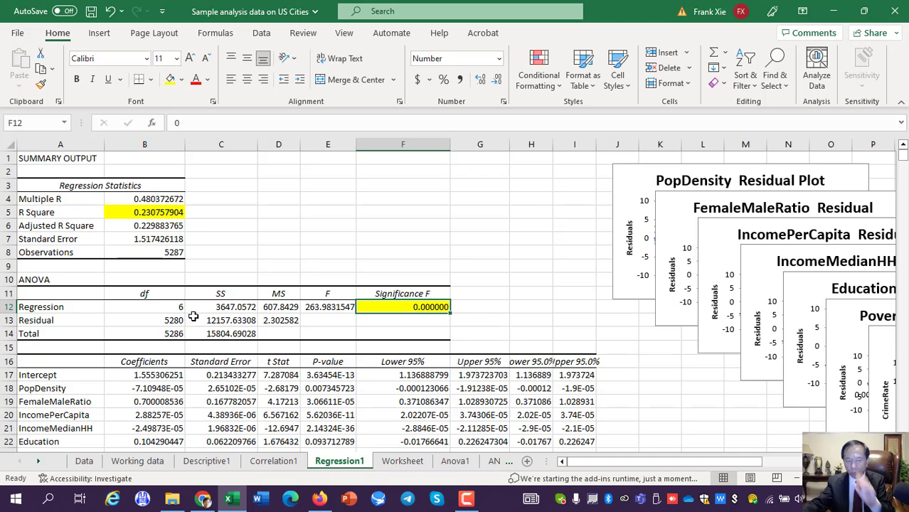
{"action": "scroll", "coordinate": [204, 310], "scroll_direction": "down", "scroll_amount": 3}
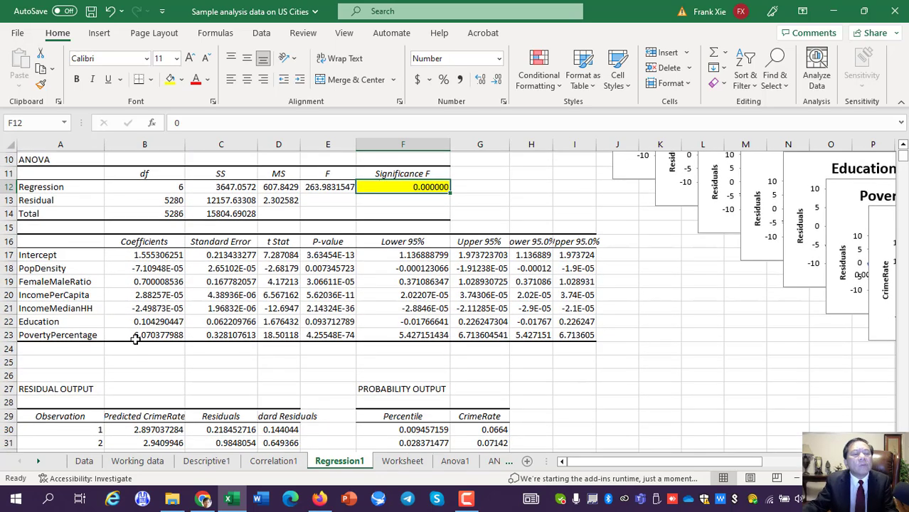
- Widen column E and fill the P-value heading in E16 with yellow
{"action": "left_click_drag", "start_coordinate": [358, 145], "coordinate": [376, 145]}
{"action": "left_click", "coordinate": [348, 241]}
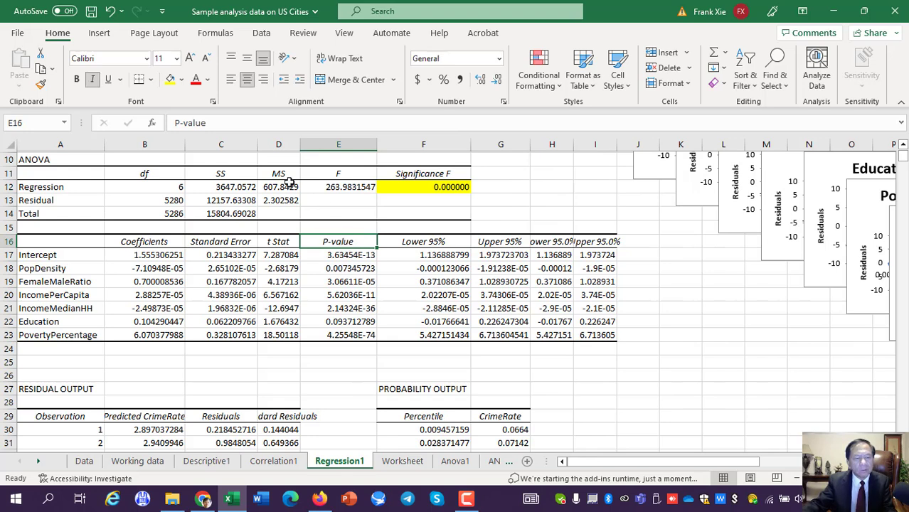
{"action": "left_click", "coordinate": [169, 79]}
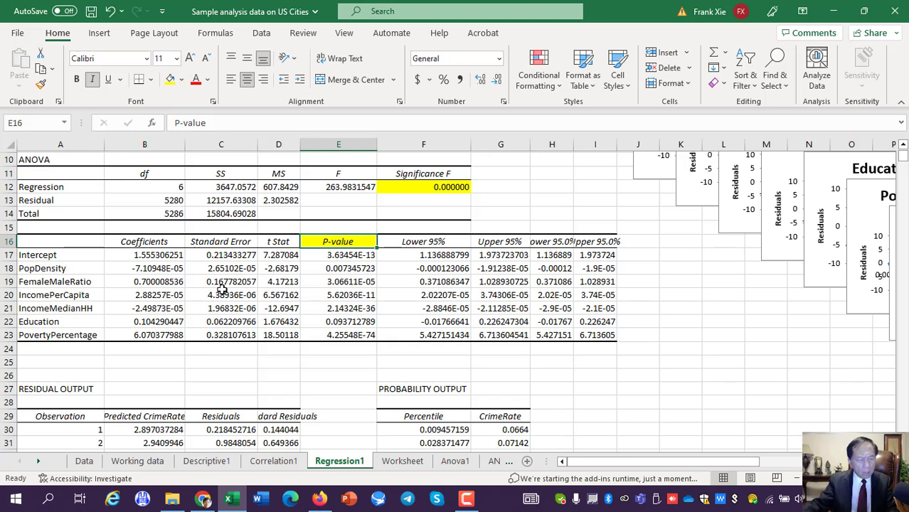
- Fill PopDensity's P-value in E18 and its coefficient in B18 with yellow
{"action": "left_click", "coordinate": [346, 257]}
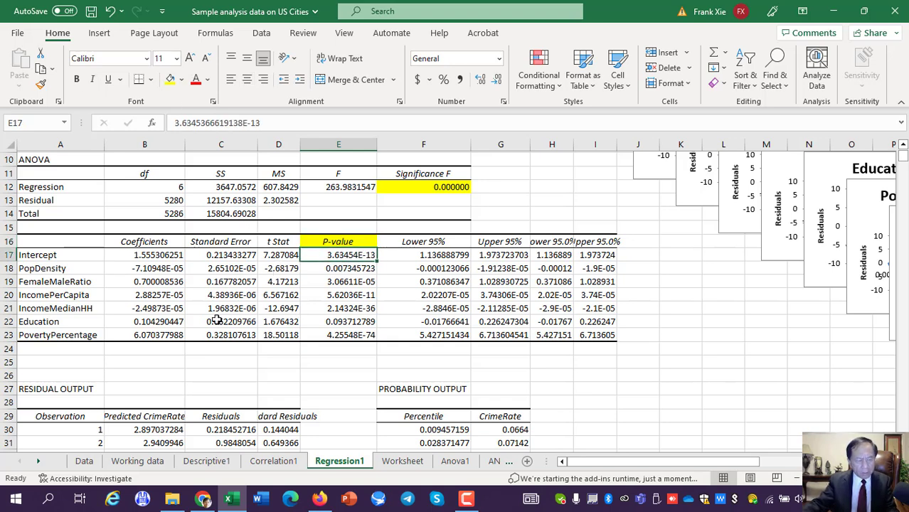
{"action": "left_click", "coordinate": [319, 270]}
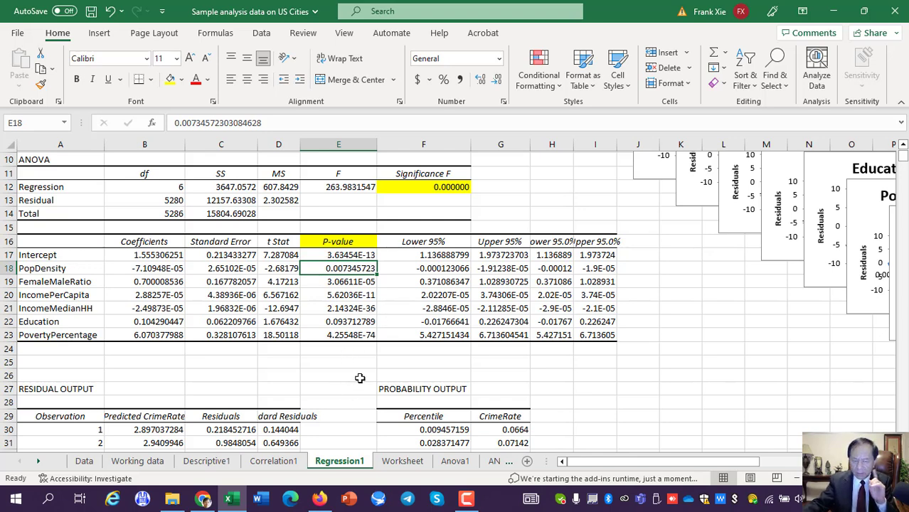
{"action": "left_click", "coordinate": [169, 79]}
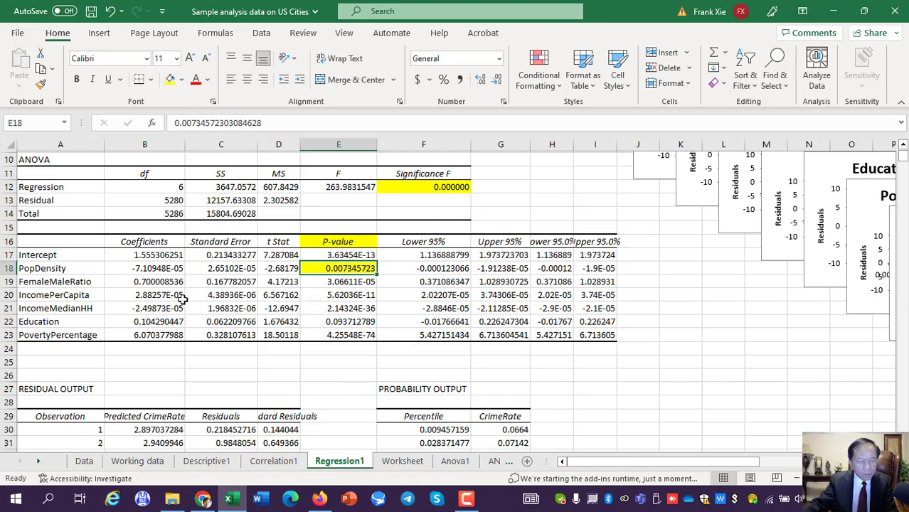
{"action": "left_click", "coordinate": [148, 268]}
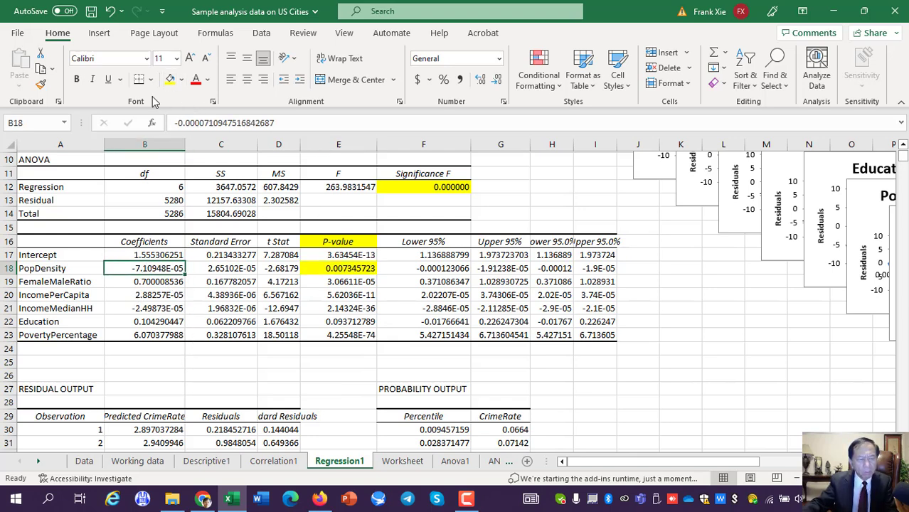
{"action": "left_click", "coordinate": [170, 80]}
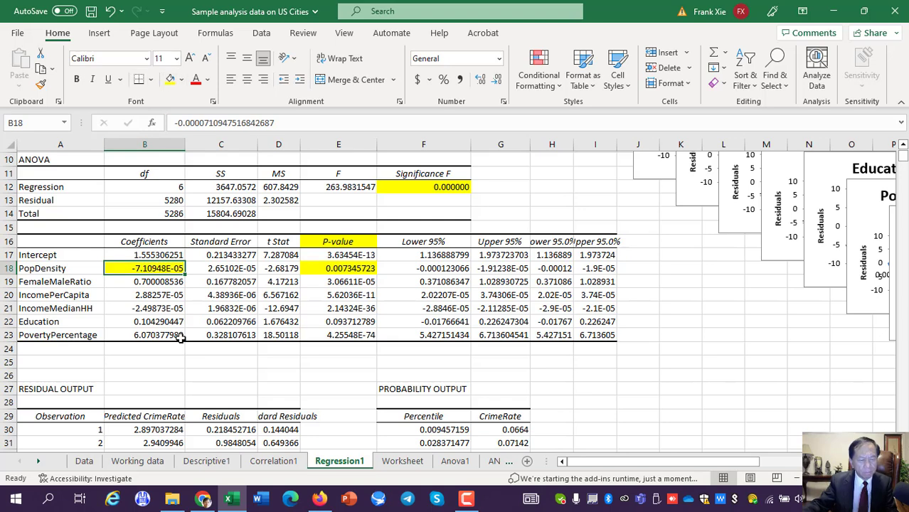
- Fill the P-values of FemaleMaleRatio, IncomePerCapita, IncomeMedianHH and PovertyPercentage in E19:E21 and E23 with yellow
{"action": "left_click", "coordinate": [162, 282]}
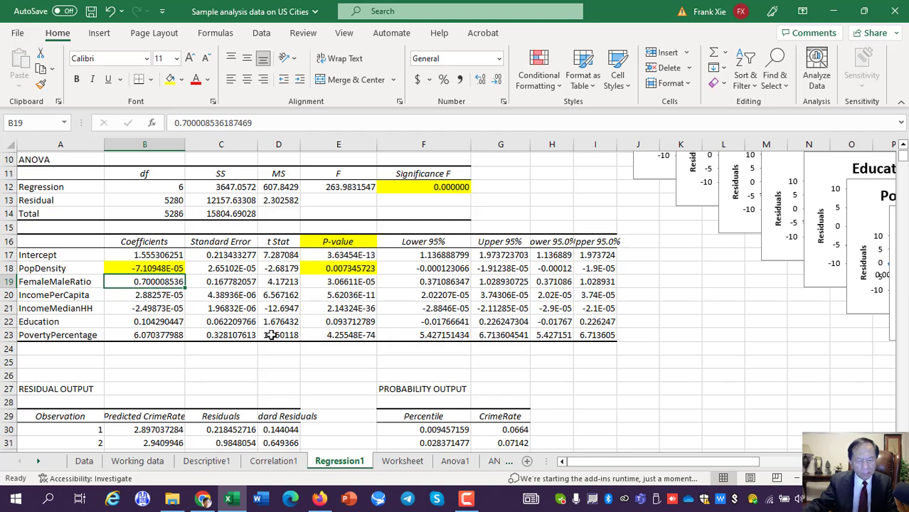
{"action": "left_click", "coordinate": [337, 283]}
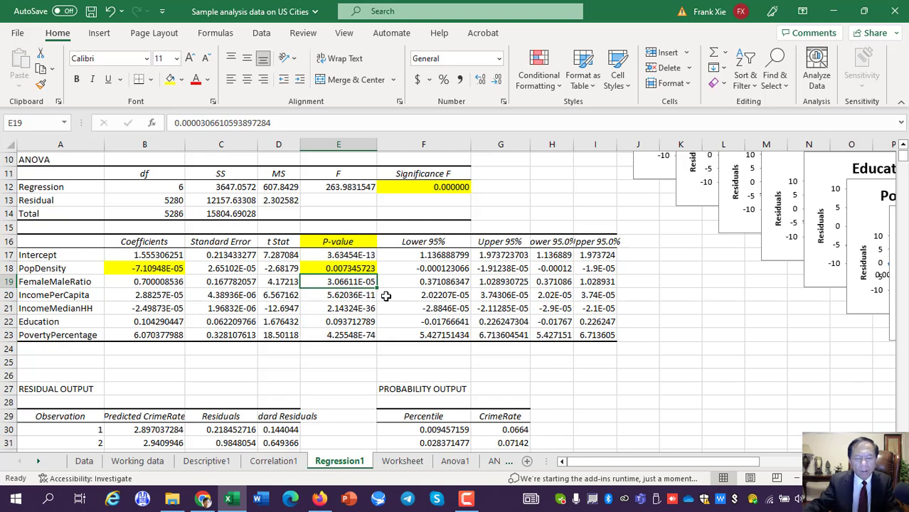
{"action": "left_click", "coordinate": [169, 80]}
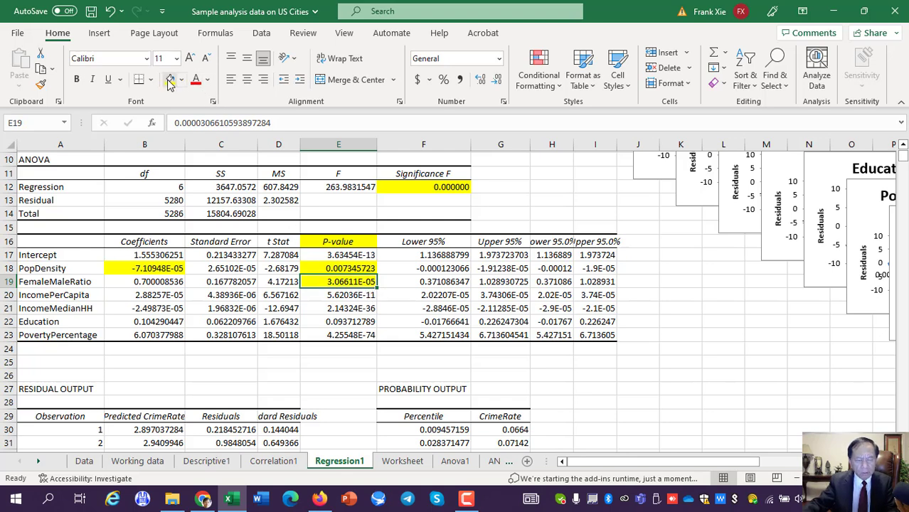
{"action": "left_click", "coordinate": [333, 294]}
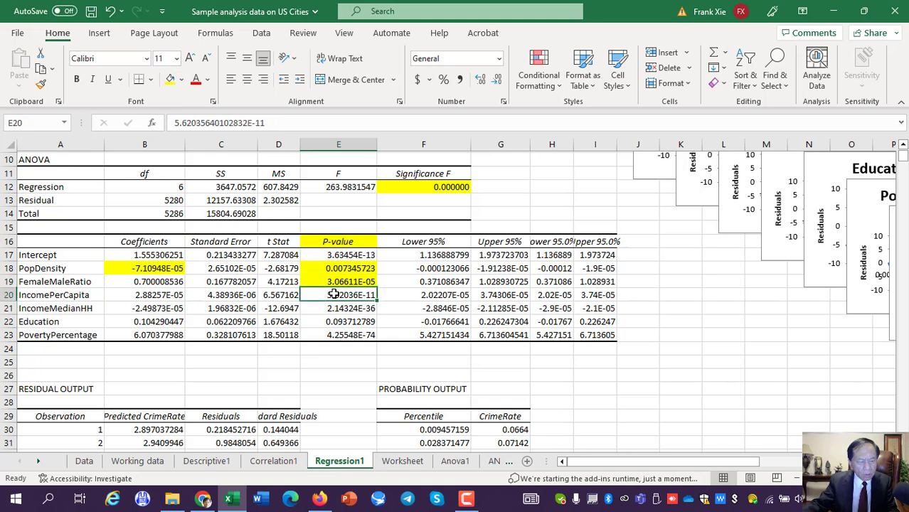
{"action": "left_click", "coordinate": [170, 80]}
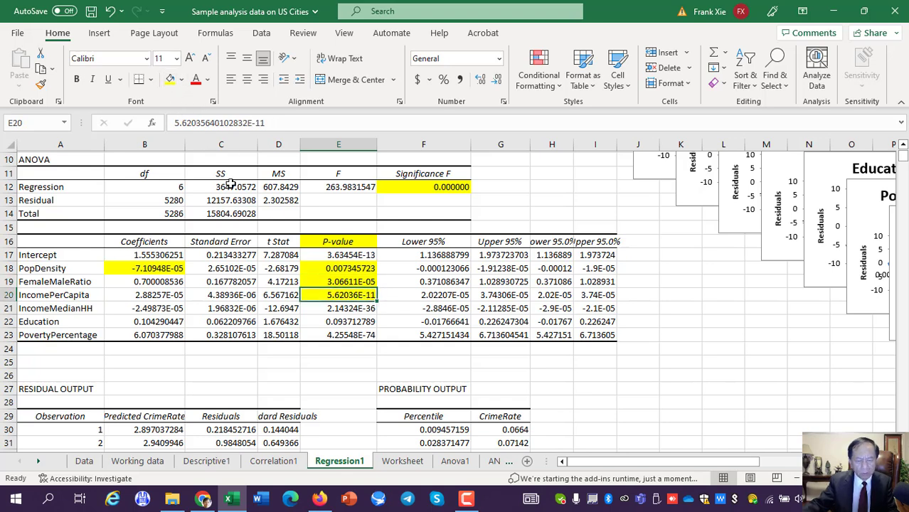
{"action": "left_click", "coordinate": [346, 308]}
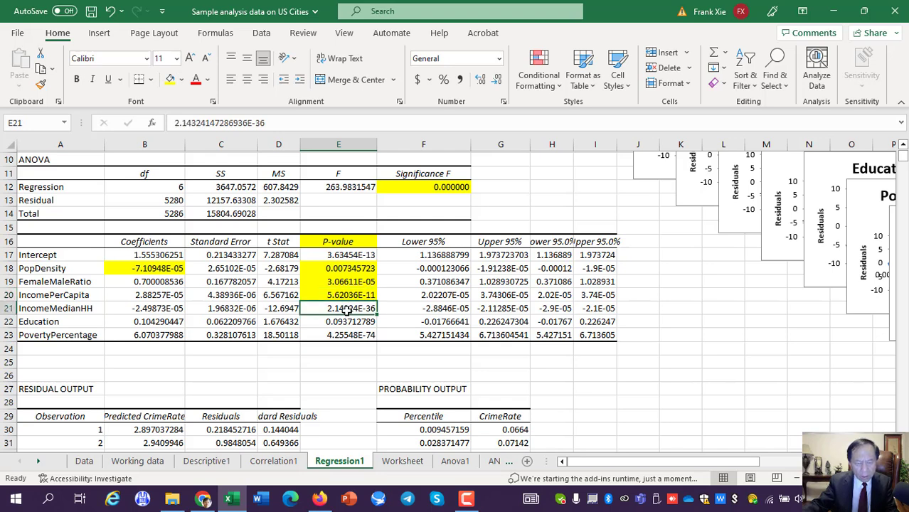
{"action": "left_click", "coordinate": [171, 80]}
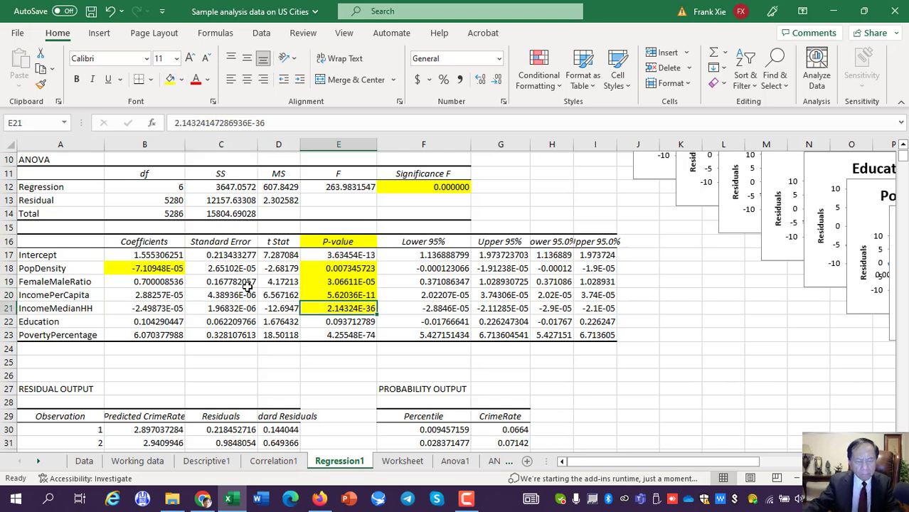
{"action": "left_click", "coordinate": [329, 323]}
{"action": "left_click", "coordinate": [335, 337]}
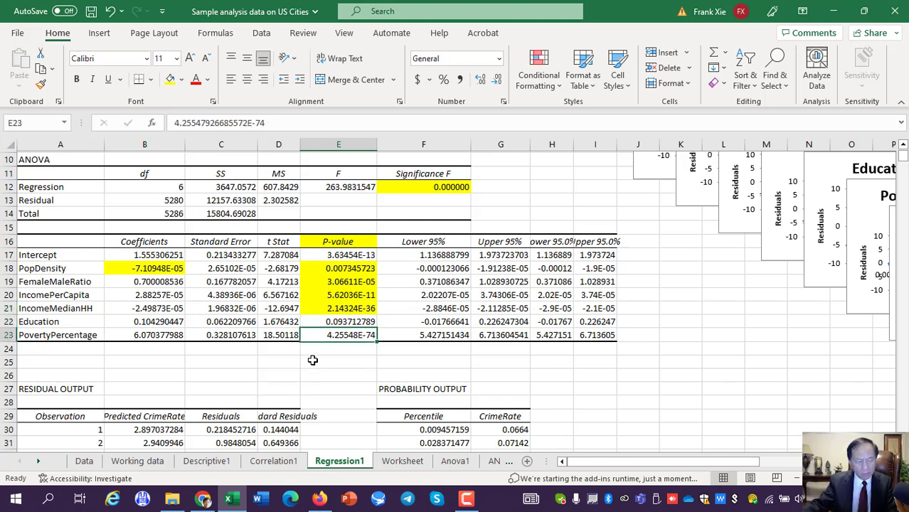
{"action": "left_click", "coordinate": [171, 80]}
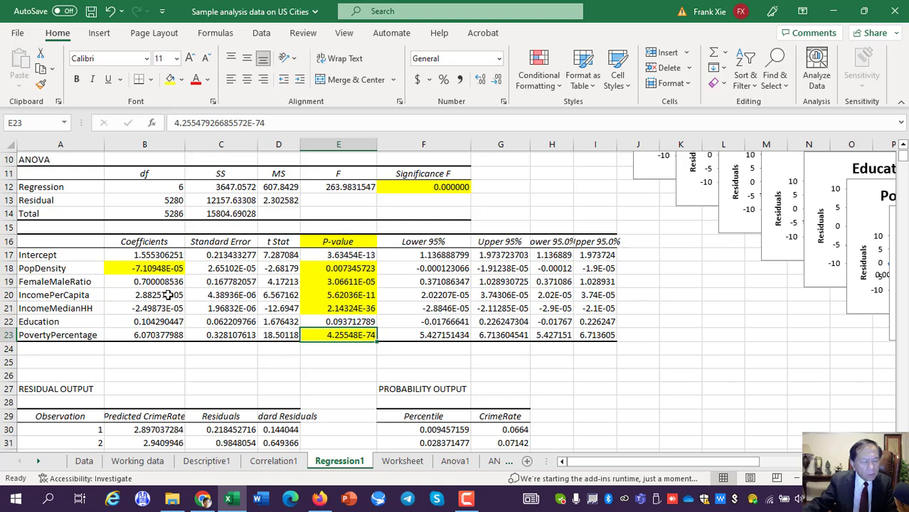
- Fill the coefficients of IncomePerCapita, IncomeMedianHH and PovertyPercentage in B20, B21 and B23 with yellow
{"action": "left_click_drag", "start_coordinate": [156, 298], "coordinate": [154, 307]}
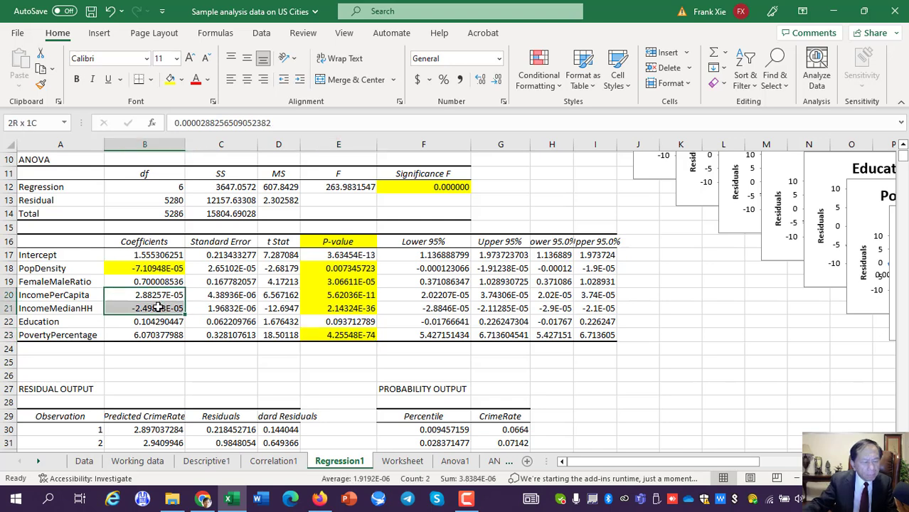
{"action": "left_click", "coordinate": [172, 82]}
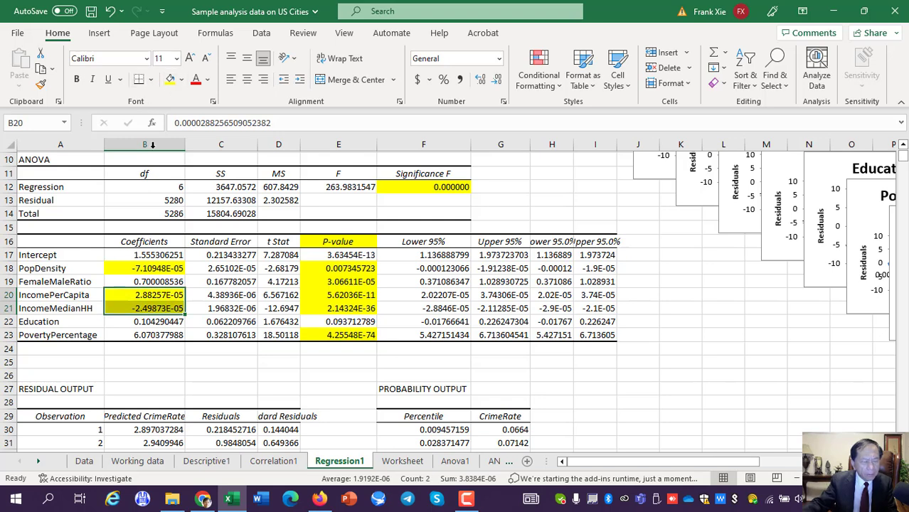
{"action": "left_click", "coordinate": [150, 337]}
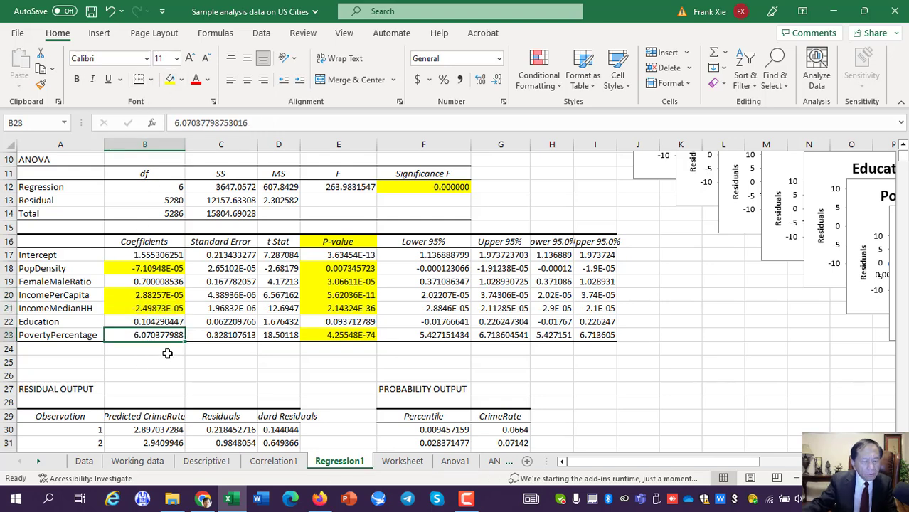
{"action": "left_click", "coordinate": [171, 81]}
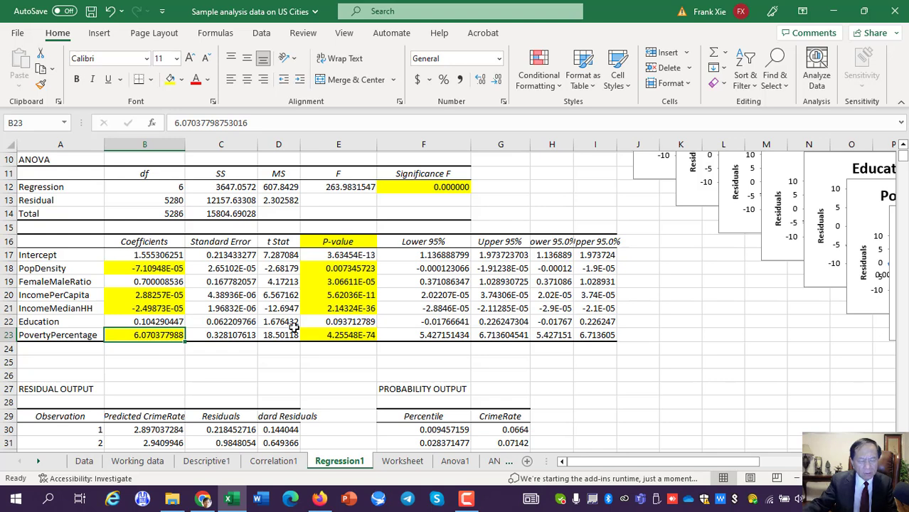
{"action": "left_click", "coordinate": [339, 336]}
{"action": "left_click", "coordinate": [253, 361]}
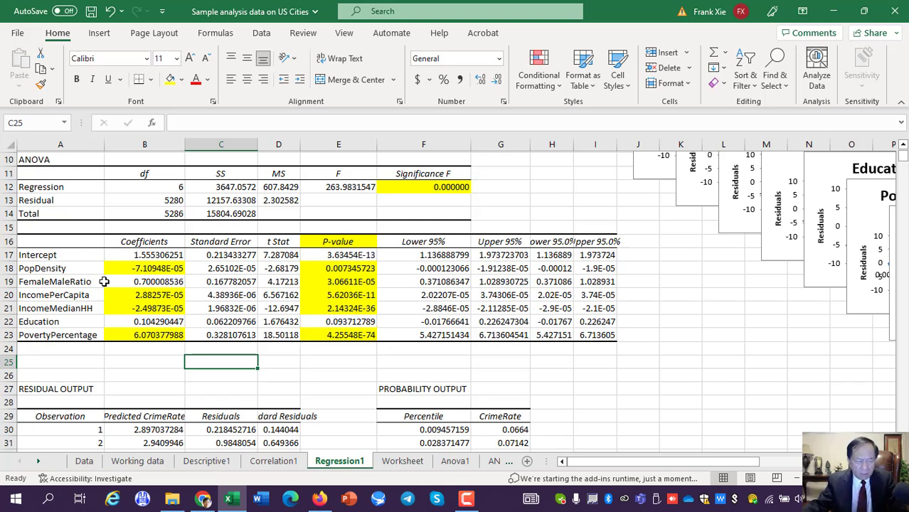
- Examine PopDensity's P-value and compare the coefficients of PopDensity, FemaleMaleRatio, IncomePerCapita, IncomeMedianHH and PovertyPercentage within the regression output
{"action": "scroll", "coordinate": [100, 281], "scroll_direction": "up", "scroll_amount": 1}
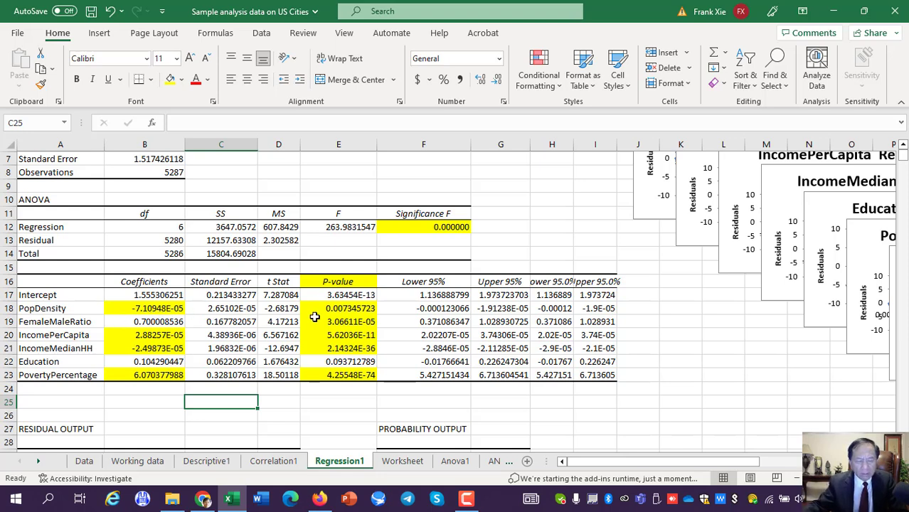
{"action": "left_click", "coordinate": [353, 310]}
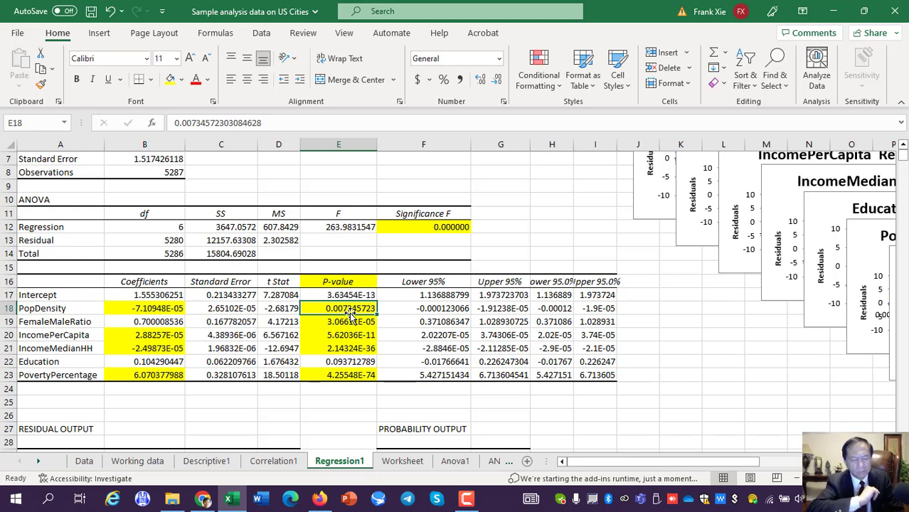
{"action": "left_click", "coordinate": [151, 349]}
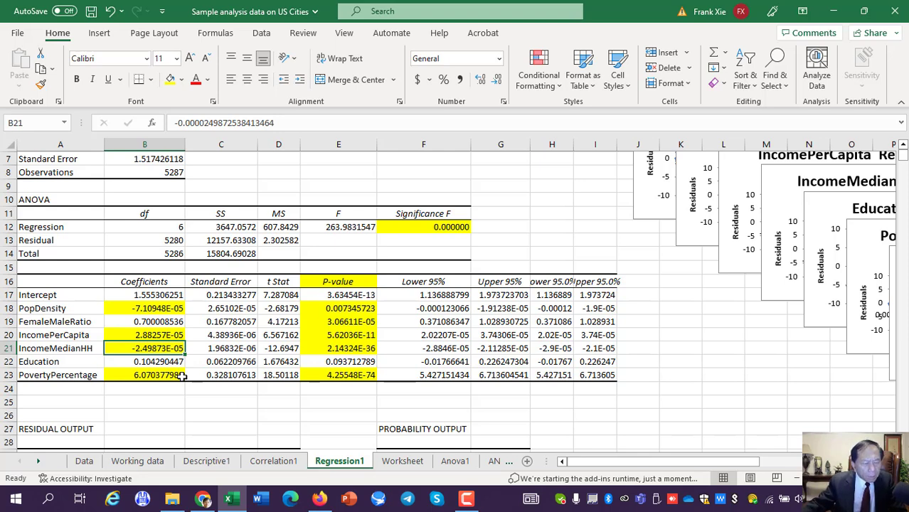
{"action": "left_click", "coordinate": [151, 334]}
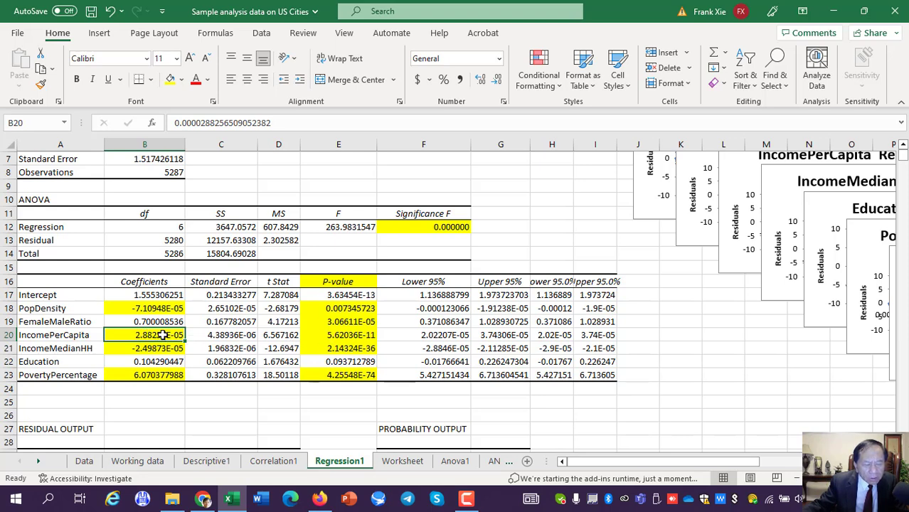
{"action": "left_click_drag", "start_coordinate": [163, 335], "coordinate": [165, 348]}
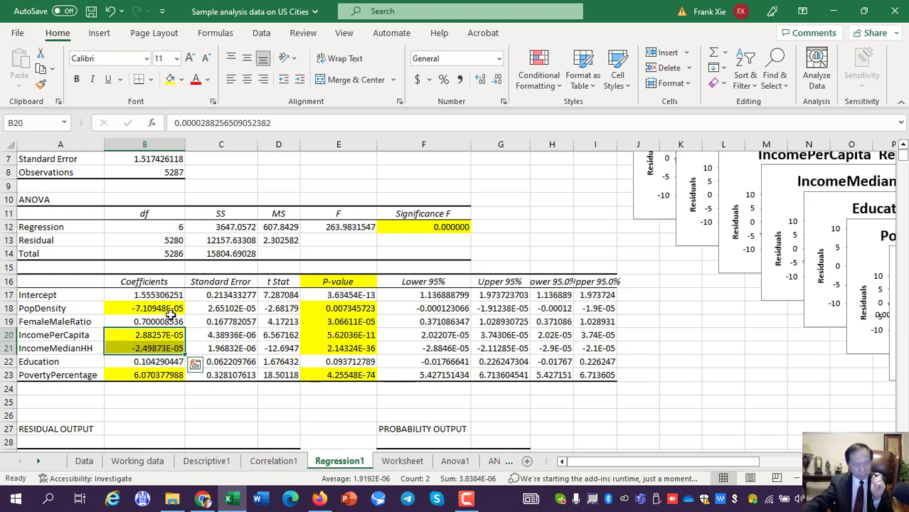
{"action": "left_click", "coordinate": [170, 310]}
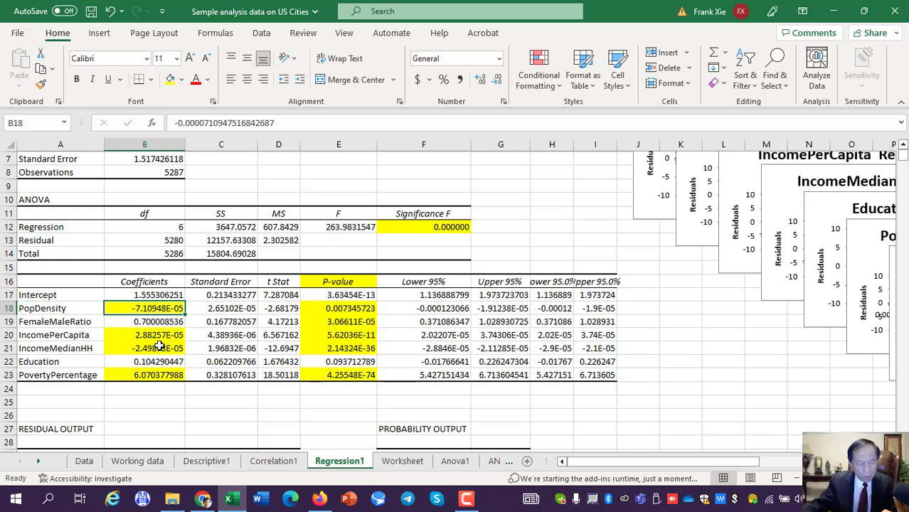
{"action": "left_click_drag", "start_coordinate": [136, 334], "coordinate": [136, 348]}
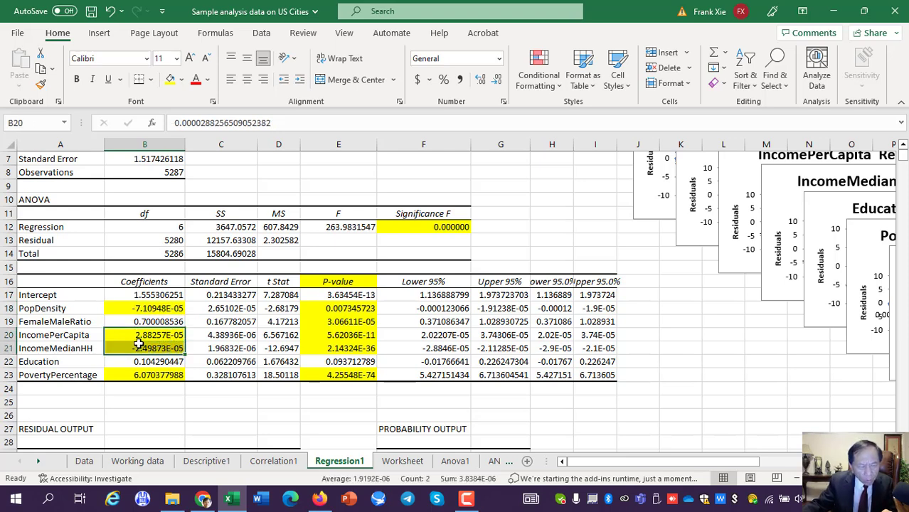
{"action": "left_click", "coordinate": [134, 306]}
{"action": "left_click_drag", "start_coordinate": [134, 313], "coordinate": [134, 347]}
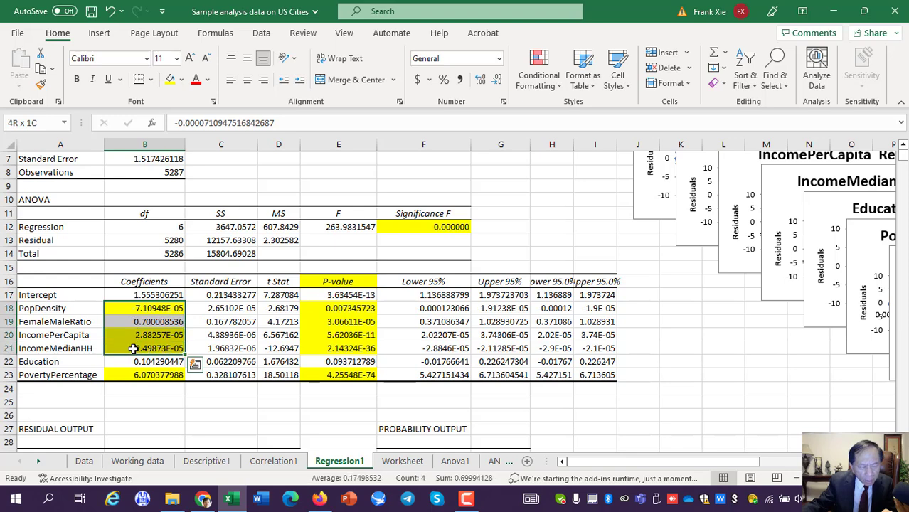
{"action": "left_click", "coordinate": [114, 336]}
{"action": "left_click", "coordinate": [122, 349]}
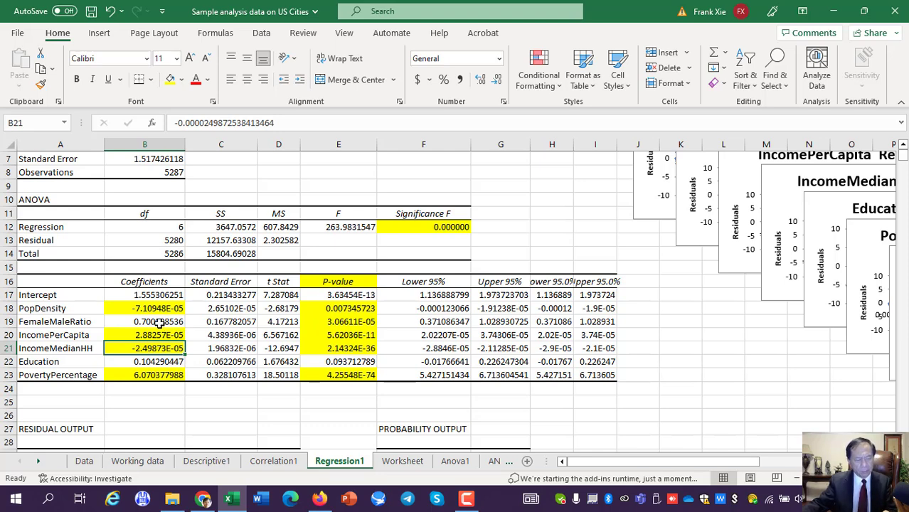
{"action": "left_click", "coordinate": [162, 322]}
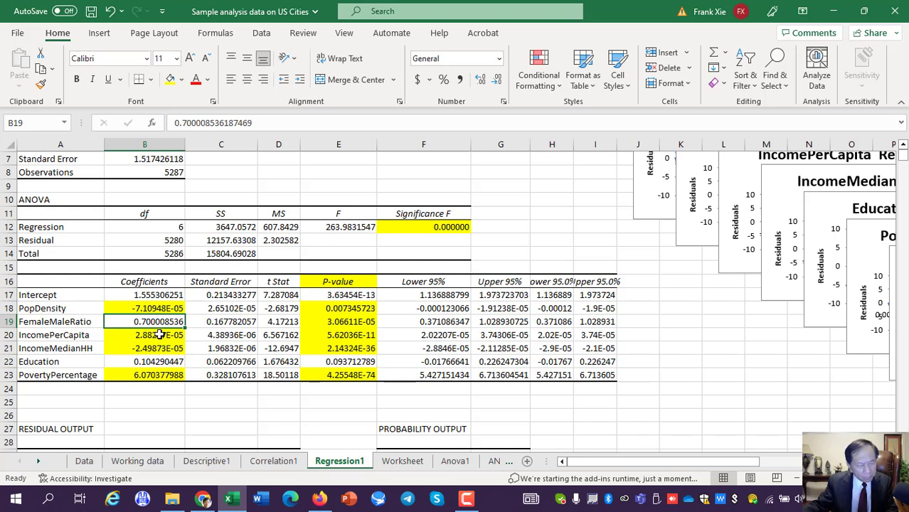
{"action": "left_click", "coordinate": [148, 374]}
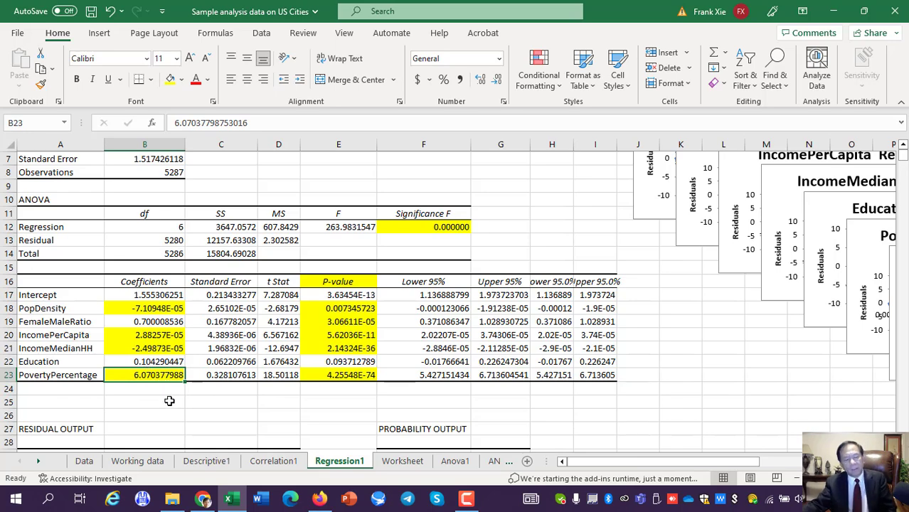
{"action": "scroll", "coordinate": [148, 404], "scroll_direction": "up", "scroll_amount": 2}
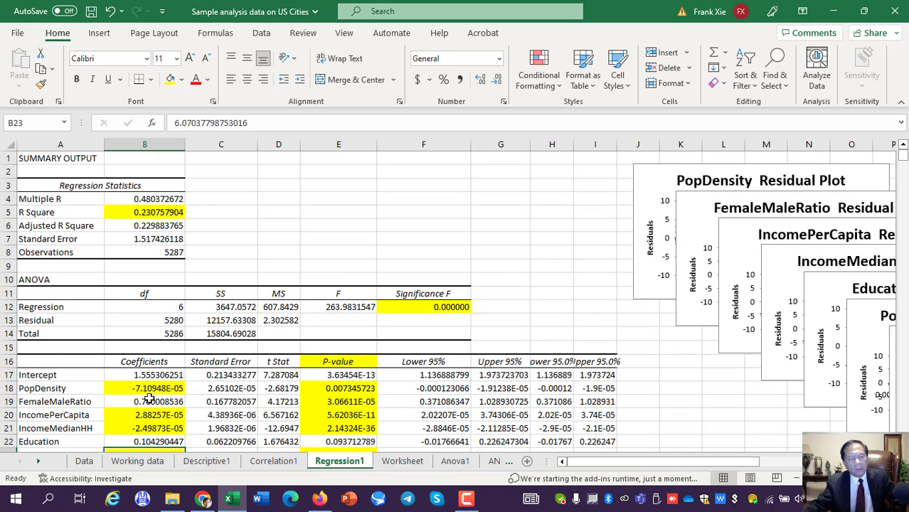
{"action": "scroll", "coordinate": [150, 399], "scroll_direction": "down", "scroll_amount": 4}
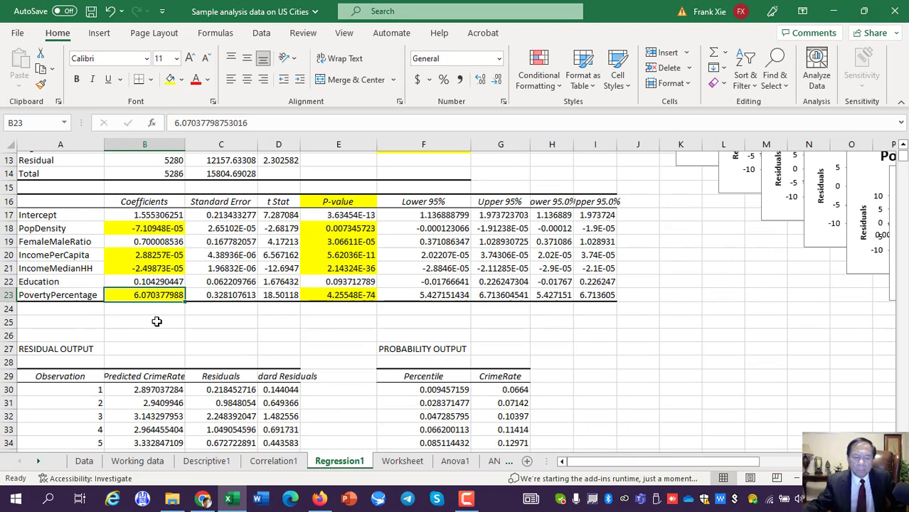
{"action": "scroll", "coordinate": [156, 322], "scroll_direction": "up", "scroll_amount": 3}
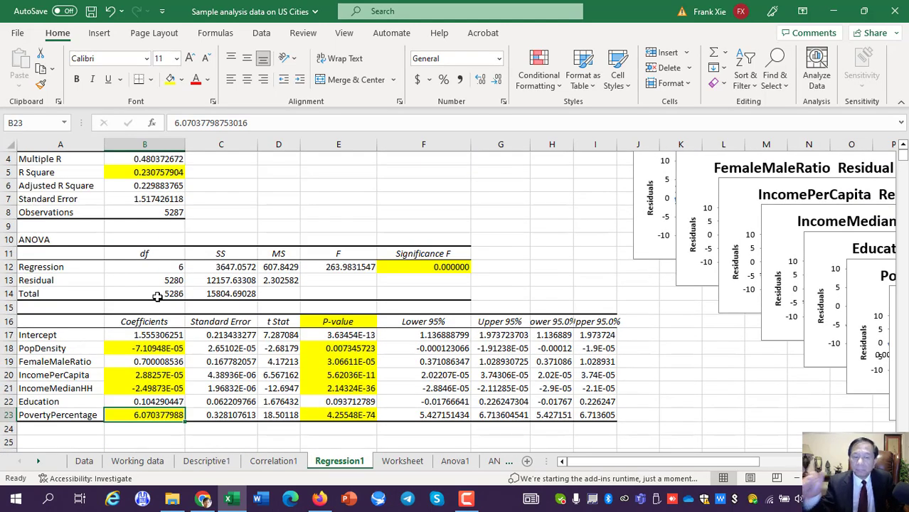
- Deselect the PovertyPercentage coefficient by selecting empty cell C8, review the regression output and save the workbook
{"action": "left_click", "coordinate": [255, 208]}
{"action": "scroll", "coordinate": [254, 210], "scroll_direction": "up", "scroll_amount": 1}
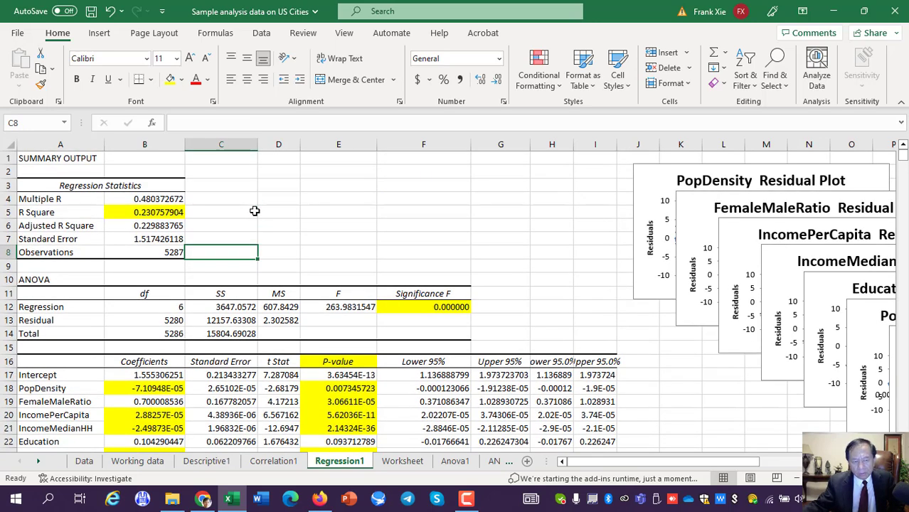
{"action": "scroll", "coordinate": [313, 217], "scroll_direction": "down", "scroll_amount": 2}
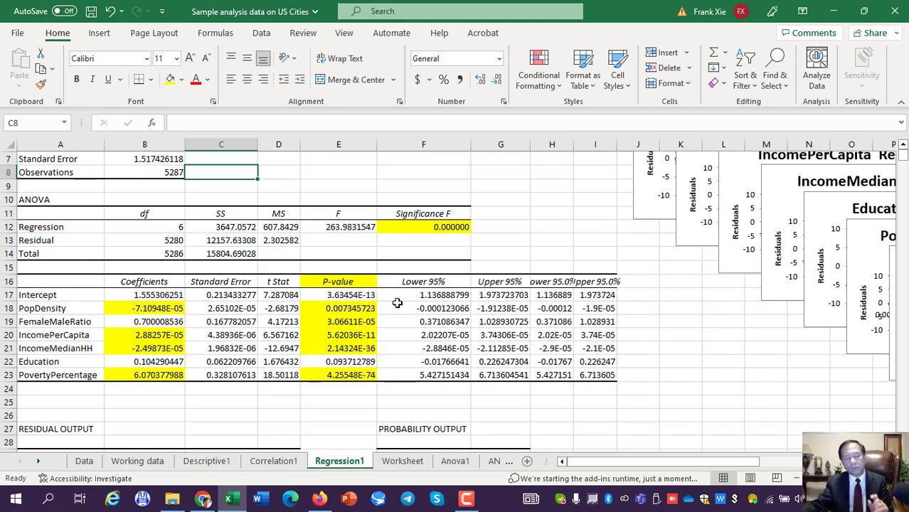
{"action": "left_click", "coordinate": [91, 10]}
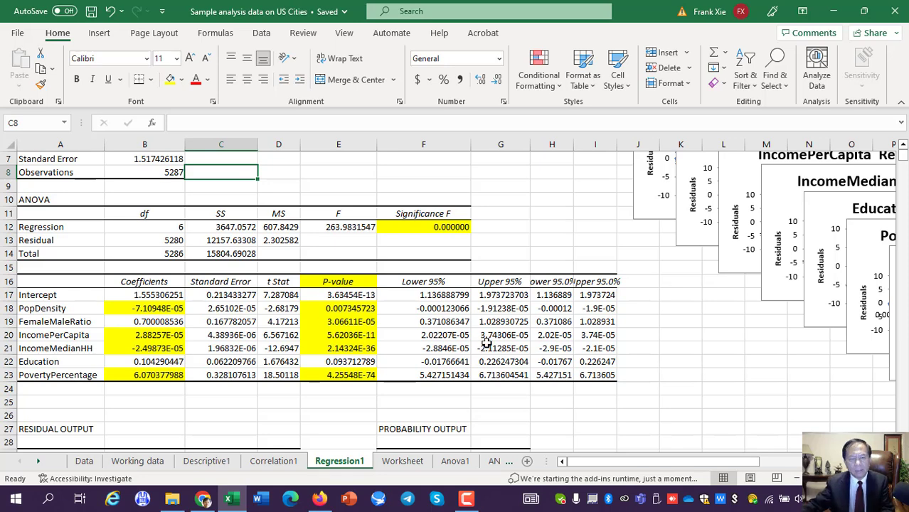
- Review the Working data, Worksheet, Descriptive1, Correlation1, Regression1 and Anova1 sheets one after another
{"action": "left_click", "coordinate": [261, 35]}
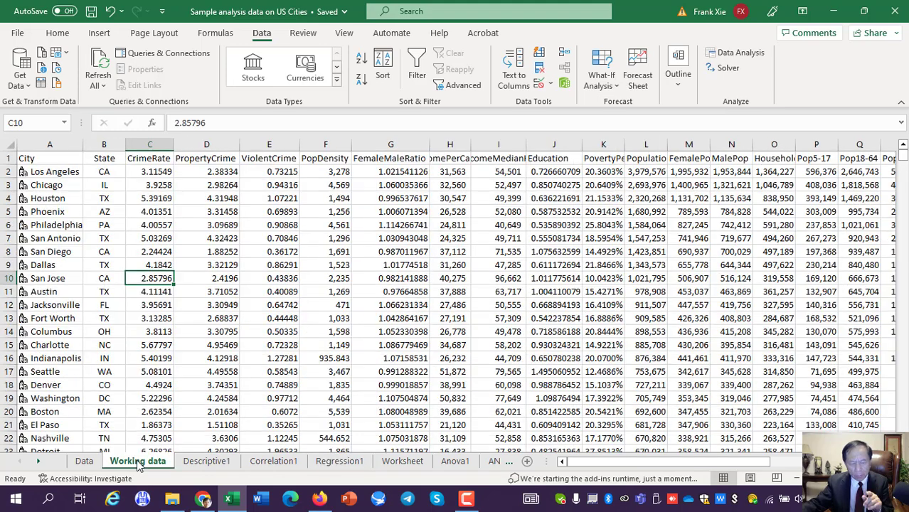
{"action": "left_click", "coordinate": [407, 464]}
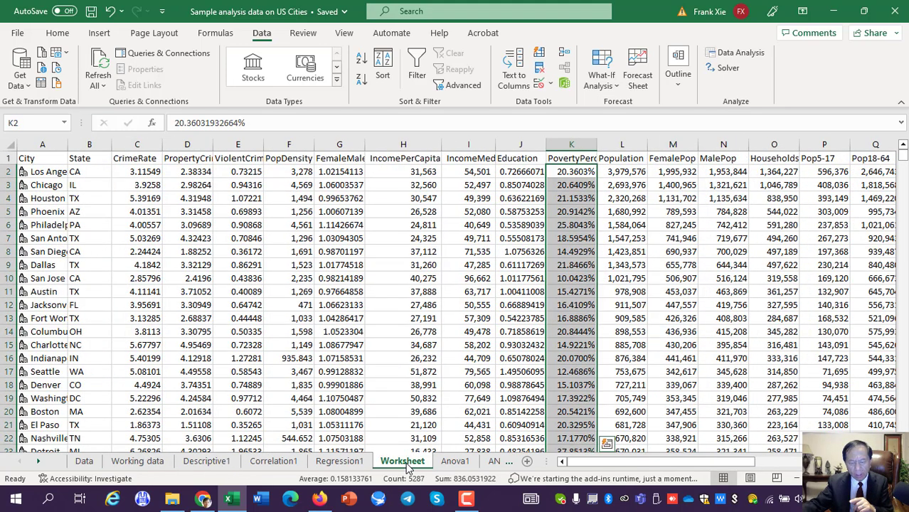
{"action": "left_click", "coordinate": [208, 466]}
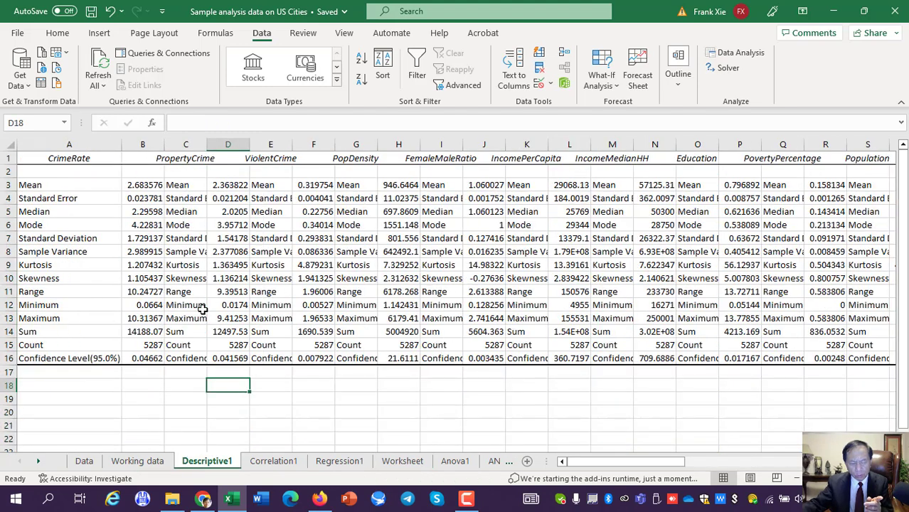
{"action": "left_click", "coordinate": [282, 463]}
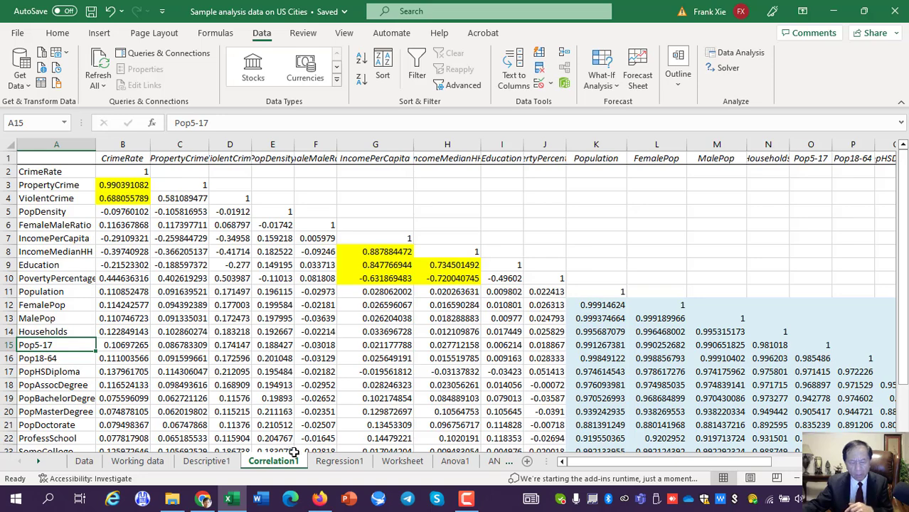
{"action": "left_click", "coordinate": [340, 462]}
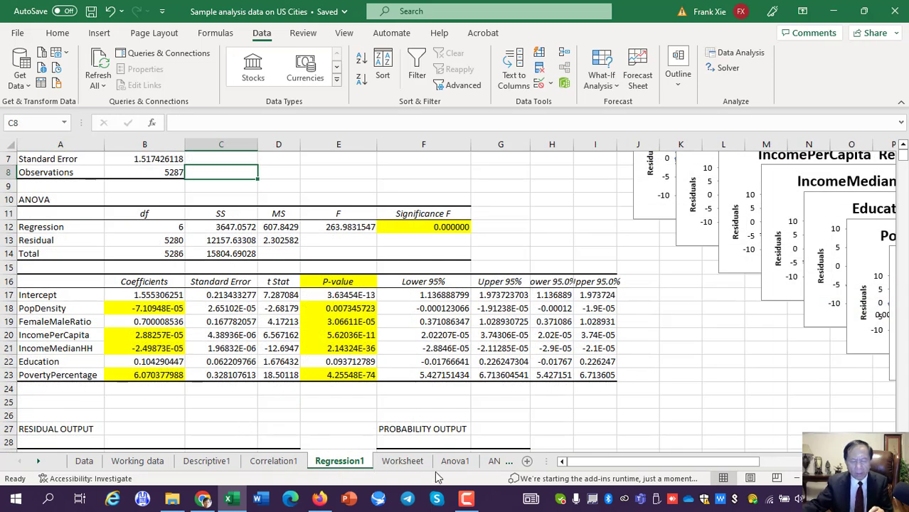
{"action": "left_click", "coordinate": [455, 462]}
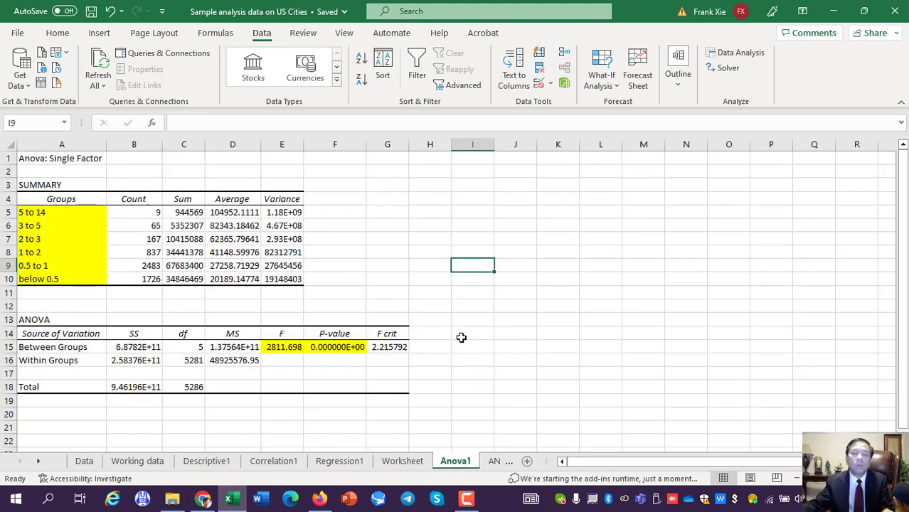
{"action": "left_click", "coordinate": [421, 227]}
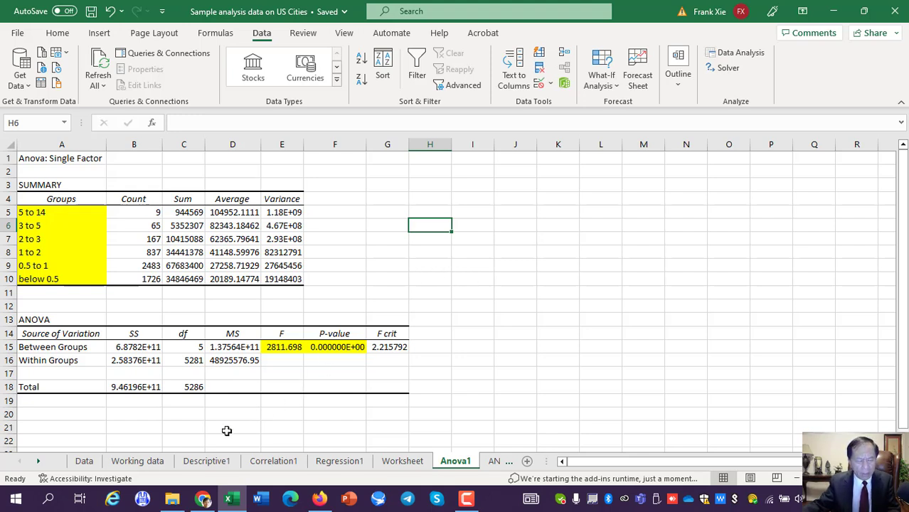
- Return to the Working data sheet, select cell D14 and save the workbook
{"action": "left_click", "coordinate": [156, 462]}
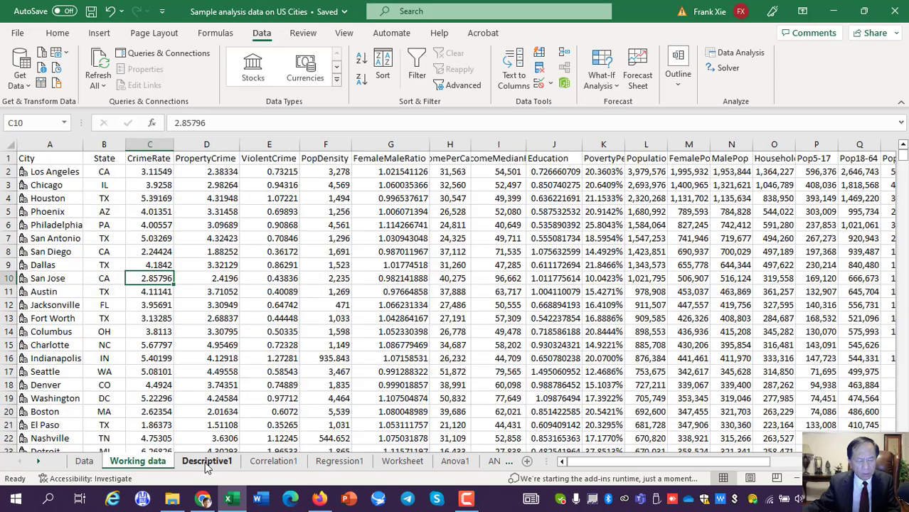
{"action": "left_click", "coordinate": [233, 330]}
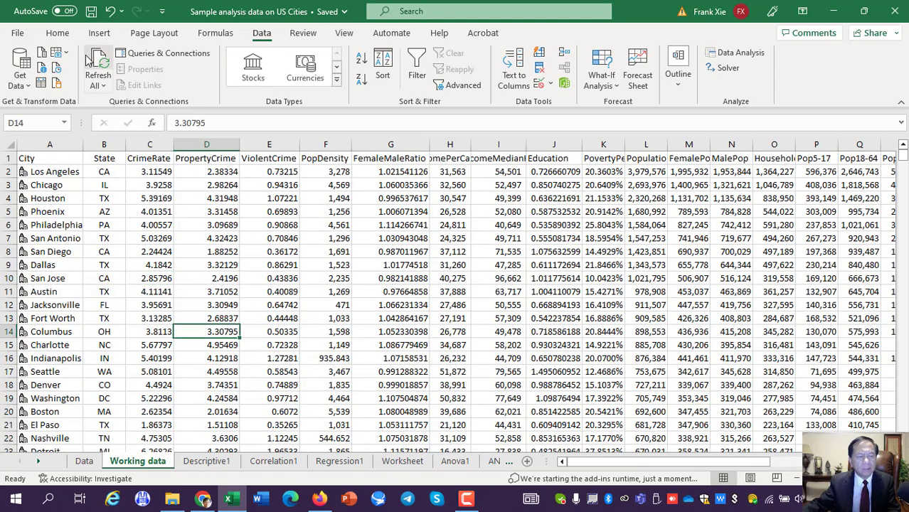
{"action": "left_click", "coordinate": [91, 11]}
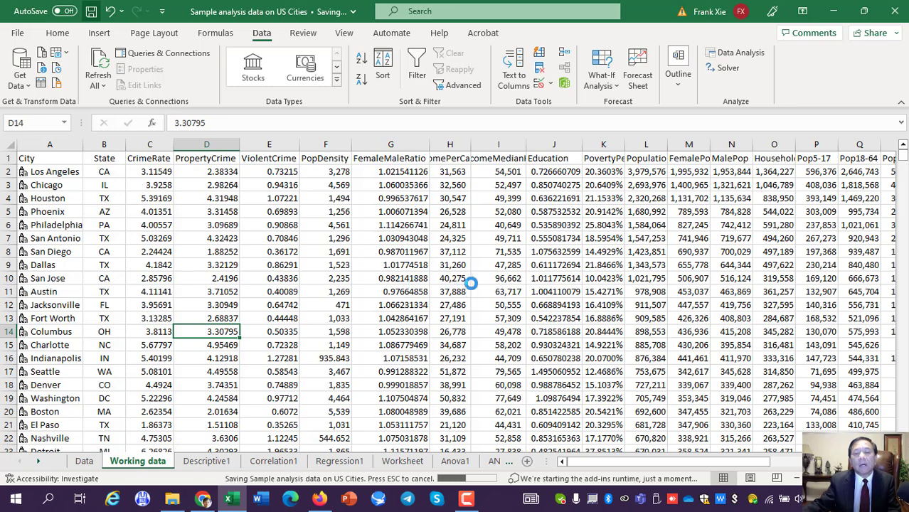